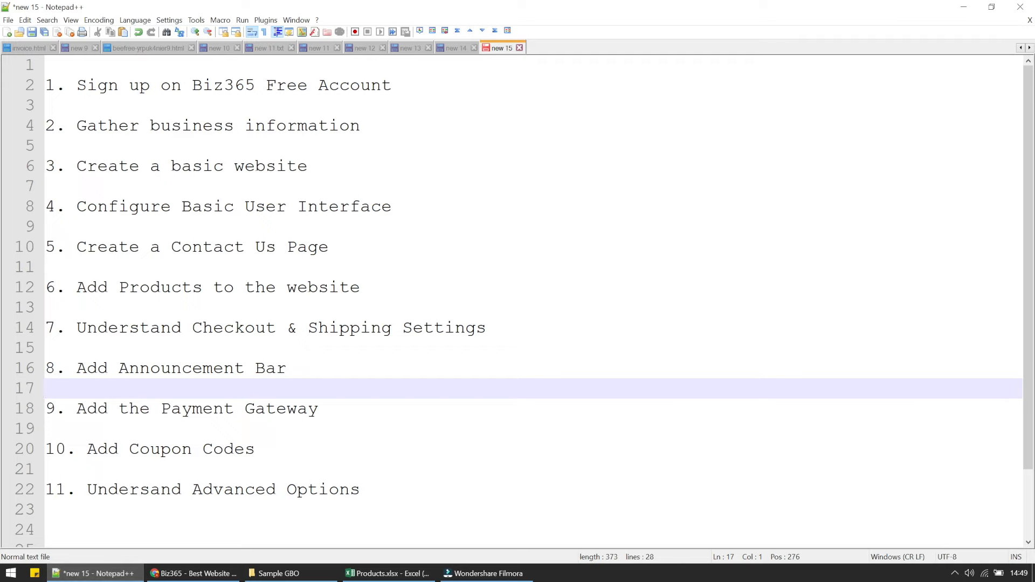
Step through lines 1–7 of the task plan in Notepad++, then switch to the Biz365 site in Chrome.
{"action": "key", "text": "ctrl+Home"}
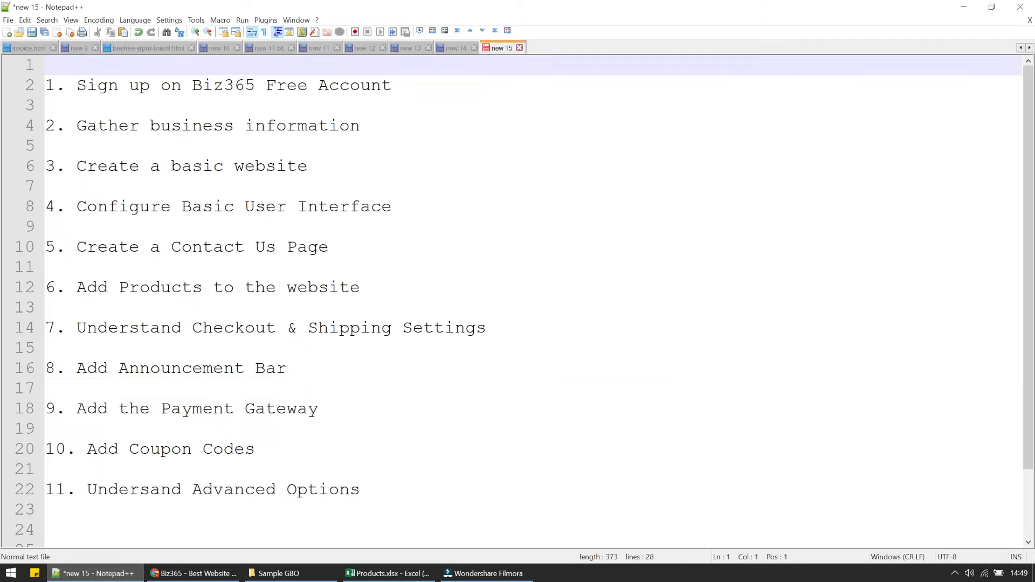
{"action": "key", "text": "Down"}
{"action": "key", "text": "shift+Down"}
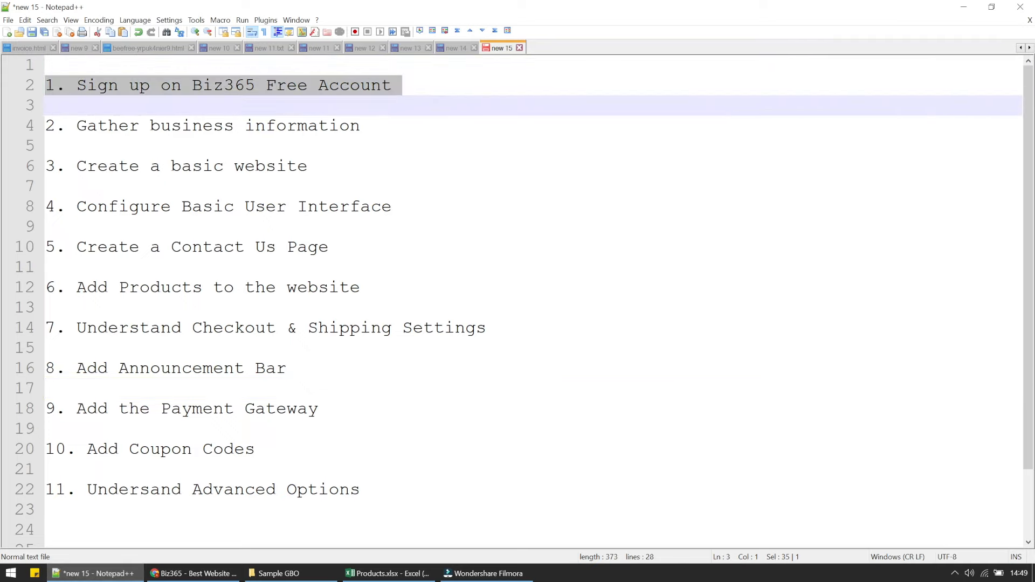
{"action": "key", "text": "Down"}
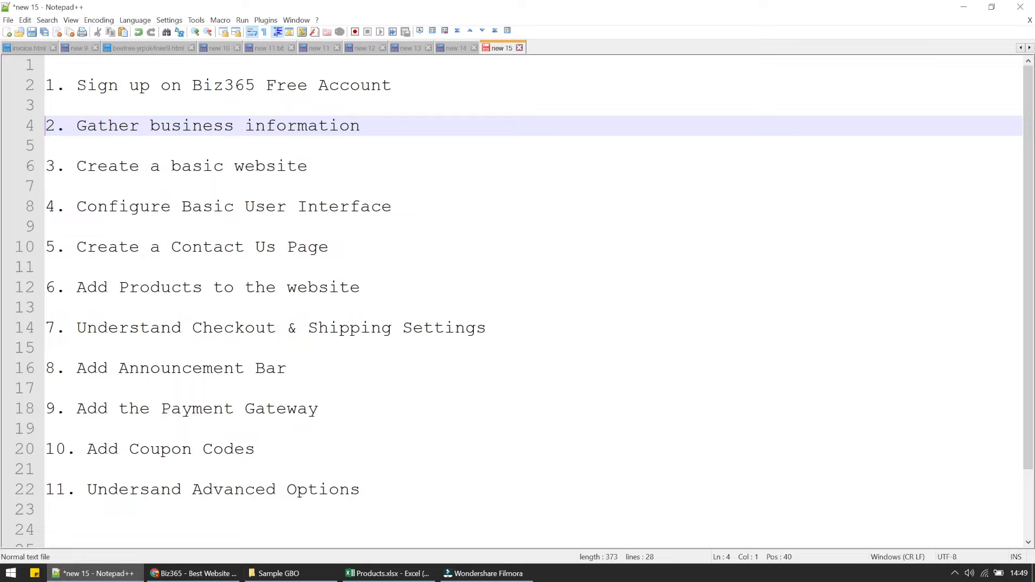
{"action": "key", "text": "Down"}
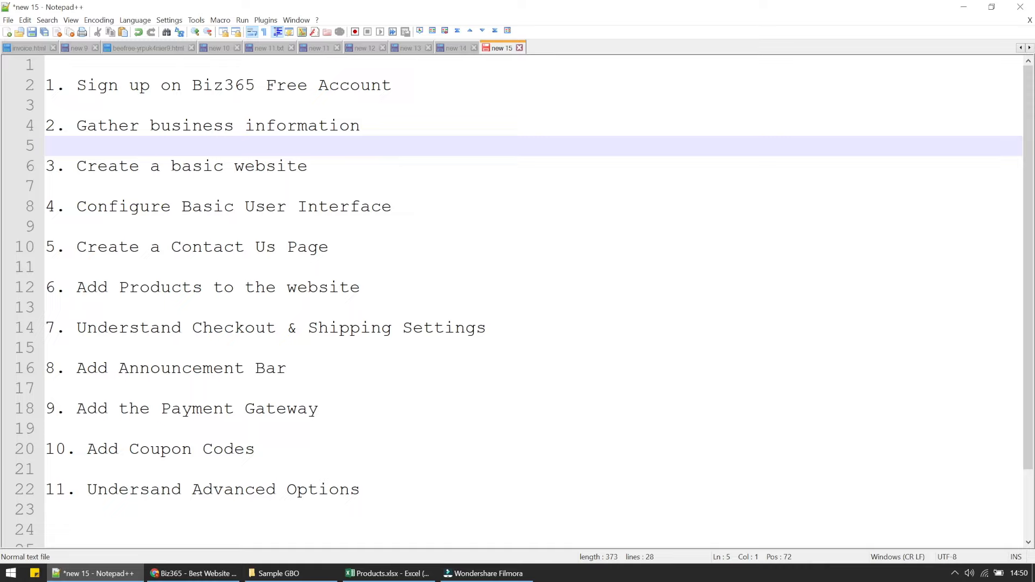
{"action": "key", "text": "Down"}
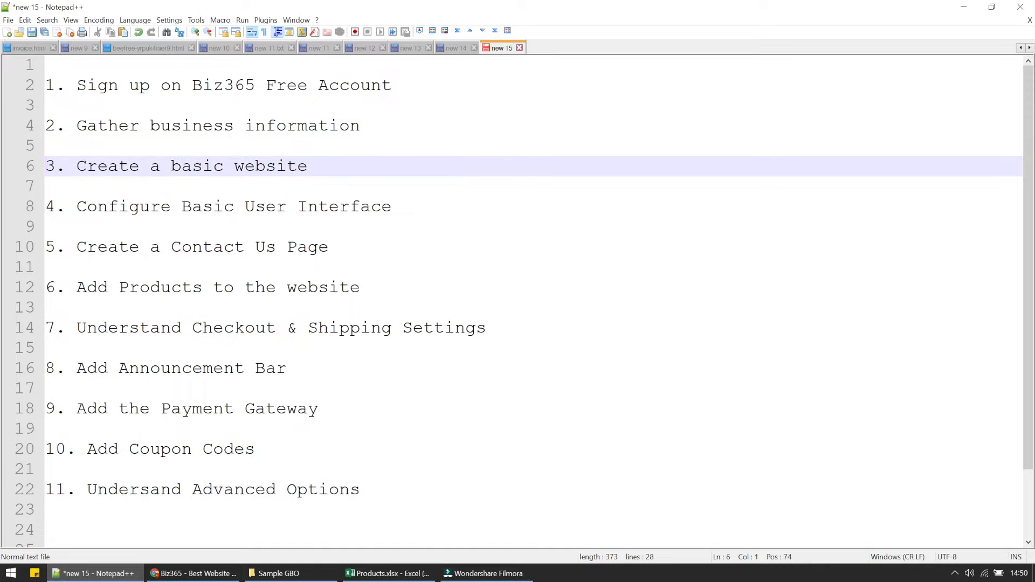
{"action": "key", "text": "Down"}
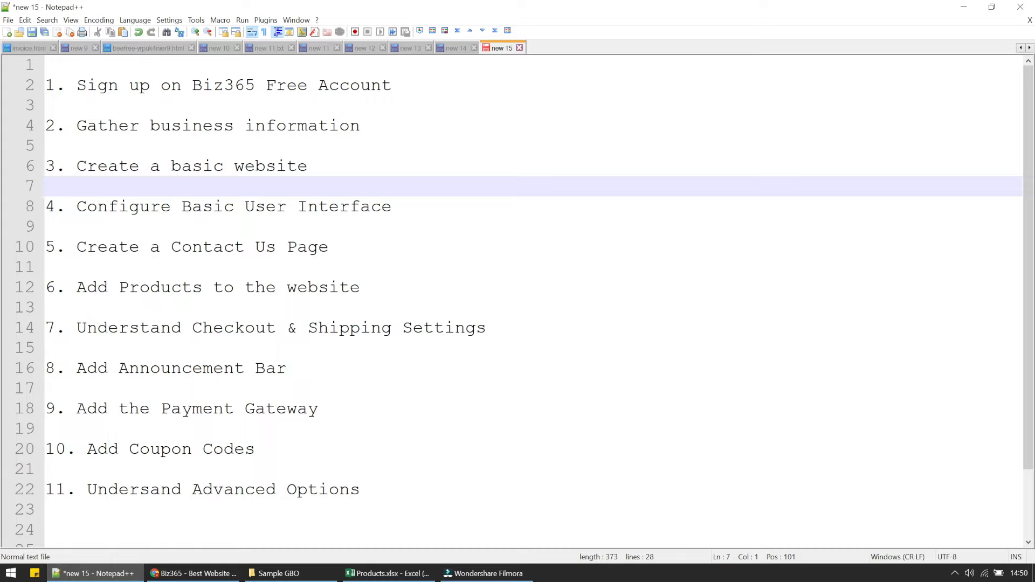
{"action": "left_click", "coordinate": [178, 577]}
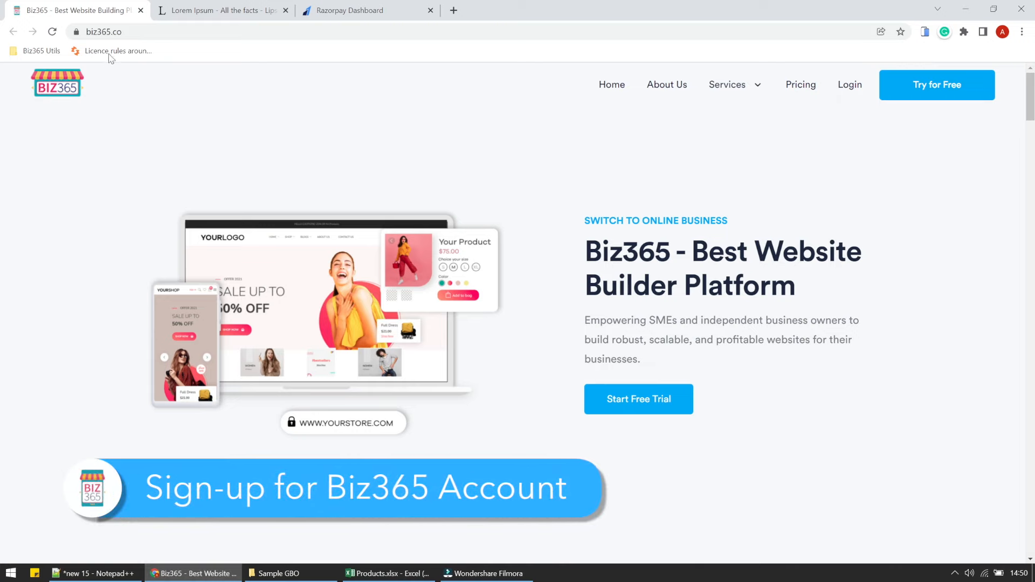
Start a free Biz365 sign-up and fill in the account holder's name and shop name Shop27.
{"action": "left_click", "coordinate": [122, 33]}
{"action": "key", "text": "ctrl+a"}
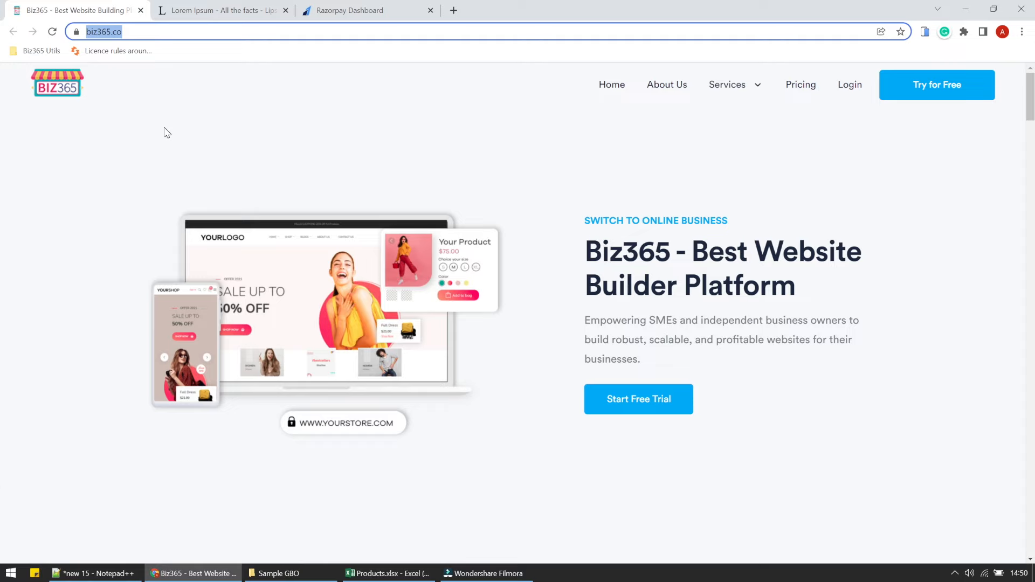
{"action": "left_click", "coordinate": [919, 97]}
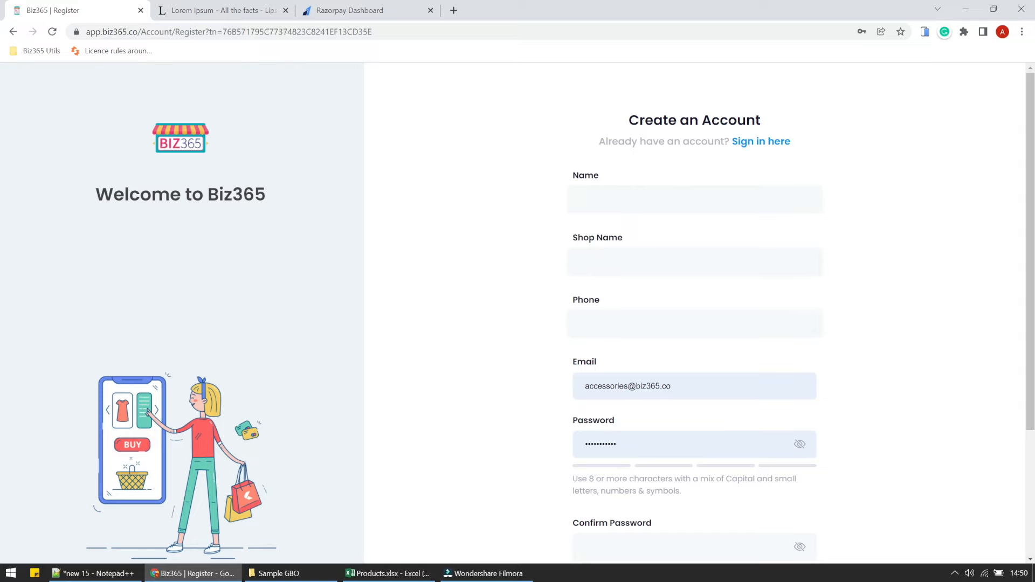
{"action": "left_click", "coordinate": [599, 202]}
{"action": "left_click", "coordinate": [606, 236]}
{"action": "left_click", "coordinate": [596, 261]}
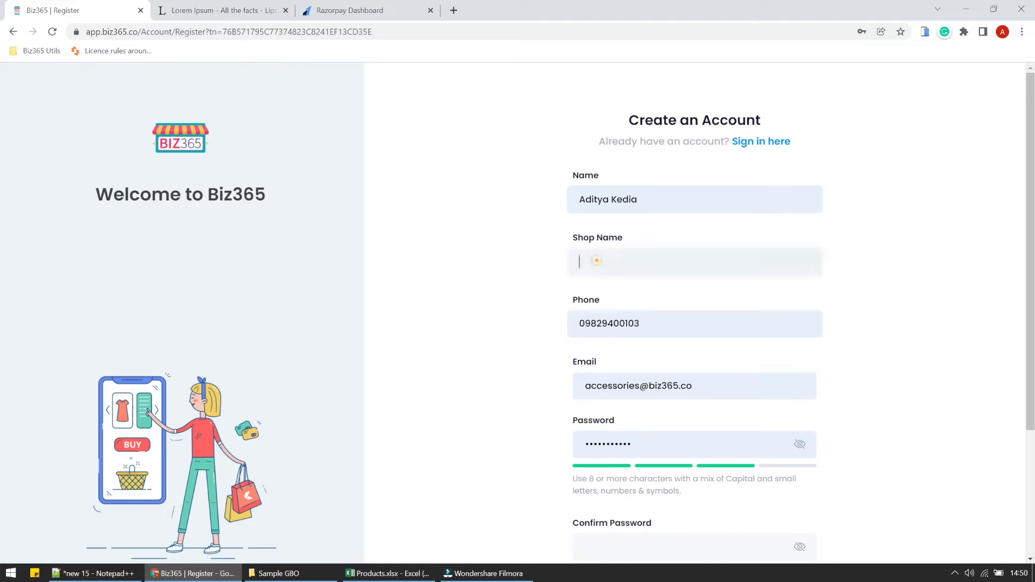
{"action": "type", "text": "Shop27"}
Remove the phone number's leading zero, then enter the shop's e-mail and a password.
{"action": "left_click_drag", "start_coordinate": [586, 322], "coordinate": [579, 322]}
{"action": "key", "text": "BackSpace"}
{"action": "key", "text": "Tab"}
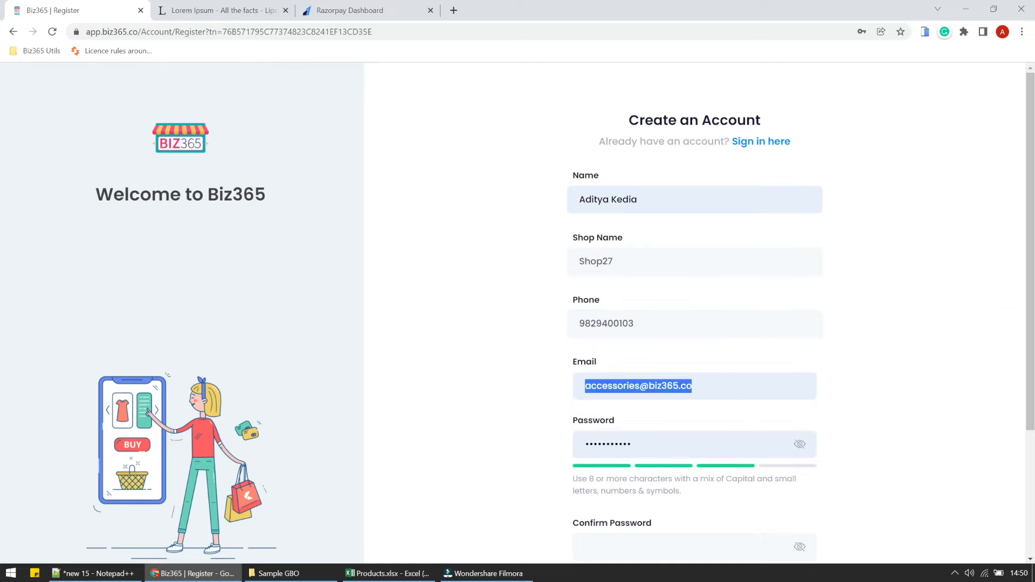
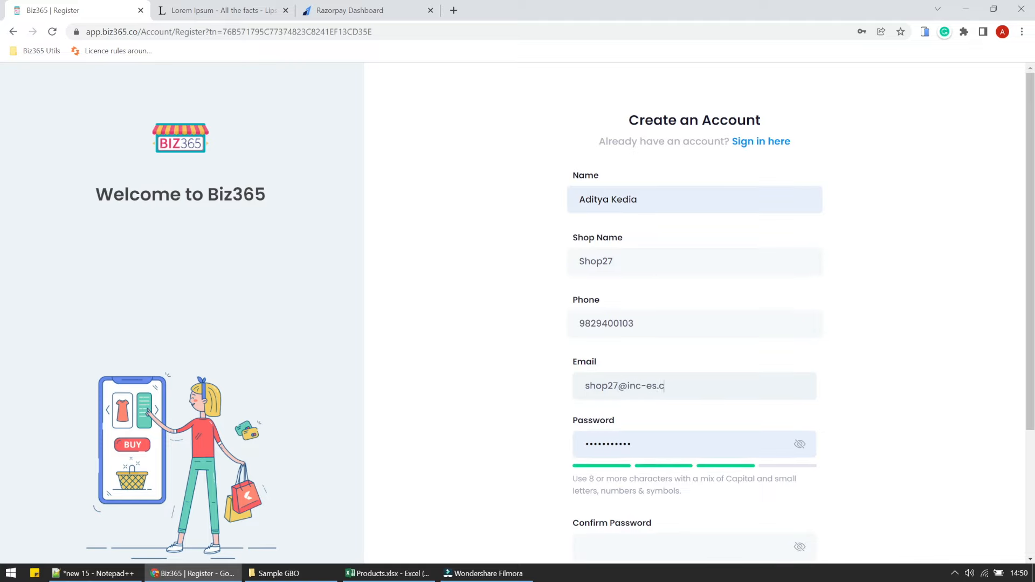
{"action": "key", "text": "Tab"}
{"action": "type", "text": "•••••••••"}
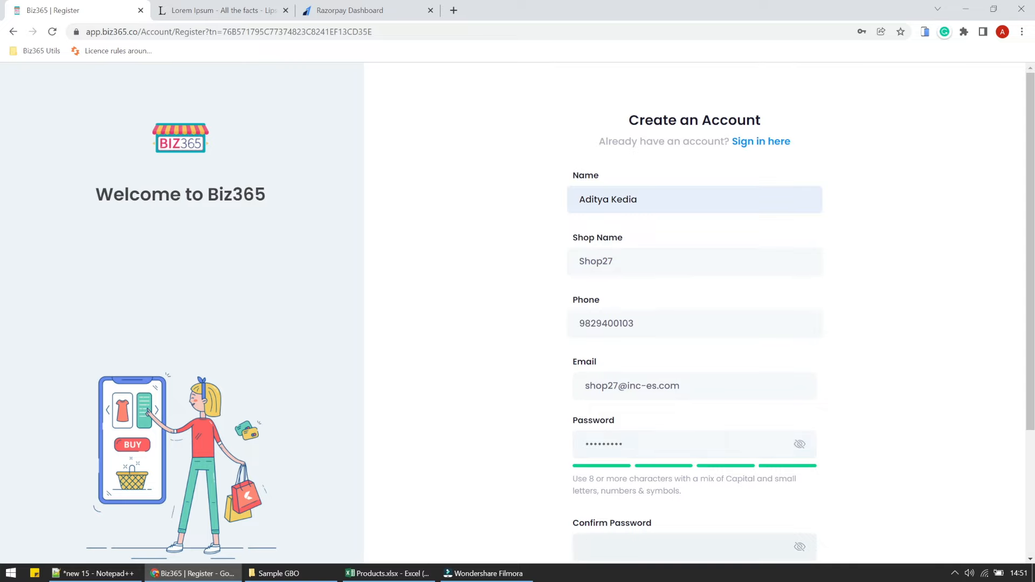
{"action": "type", "text": "•••••••••"}
Tick the reCAPTCHA check and I Agree, then submit the registration.
{"action": "key", "text": "Tab"}
{"action": "key", "text": "space"}
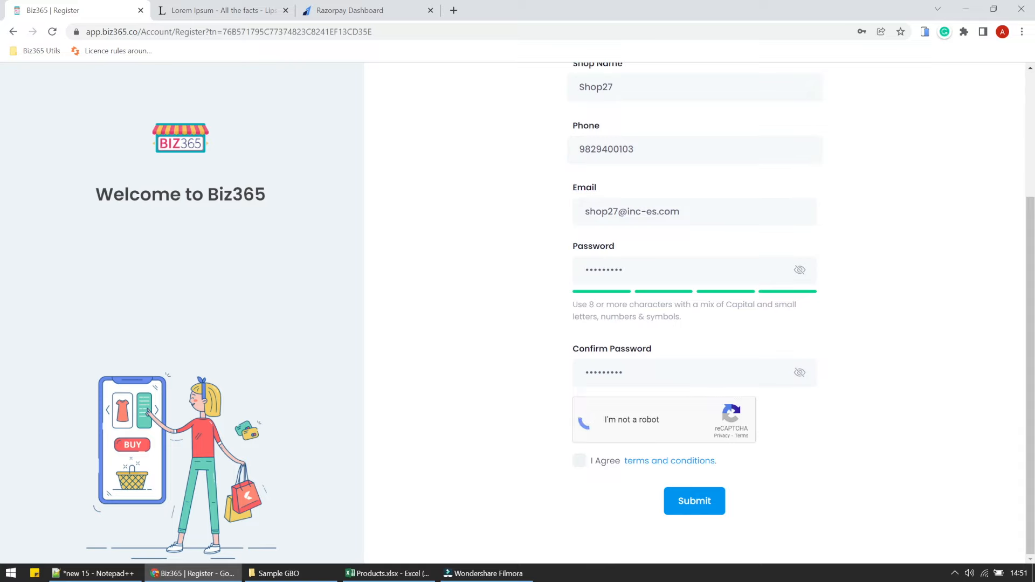
{"action": "left_click", "coordinate": [580, 461]}
{"action": "left_click", "coordinate": [699, 514]}
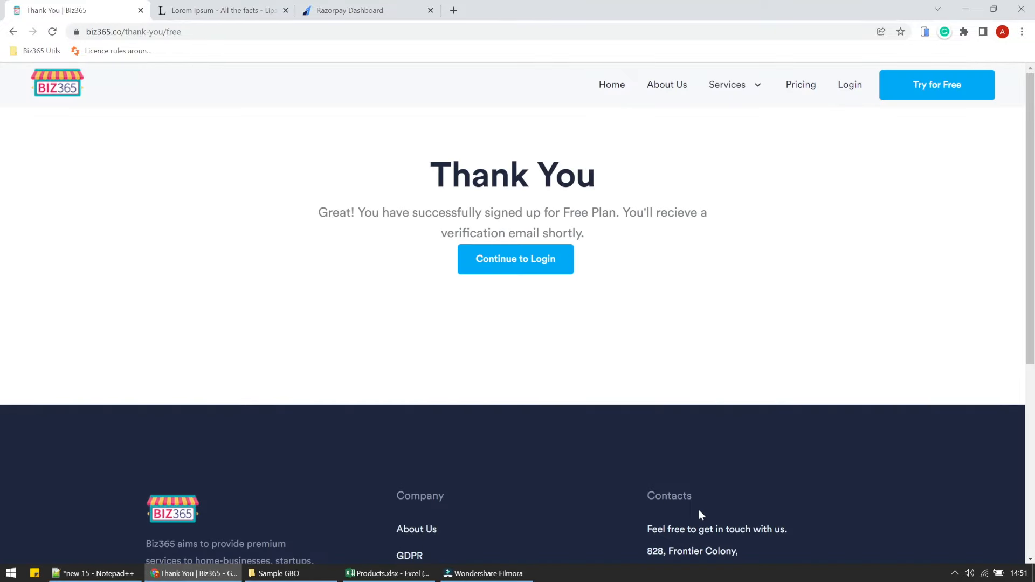
Log in to the new Shop27 account with its e-mail and password.
{"action": "left_click", "coordinate": [508, 269]}
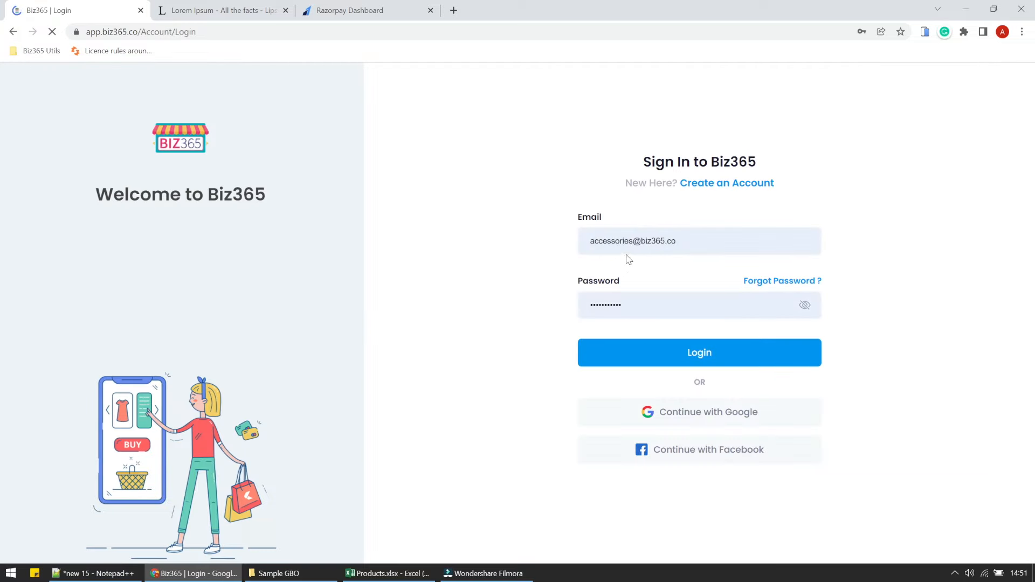
{"action": "triple_click", "coordinate": [628, 246]}
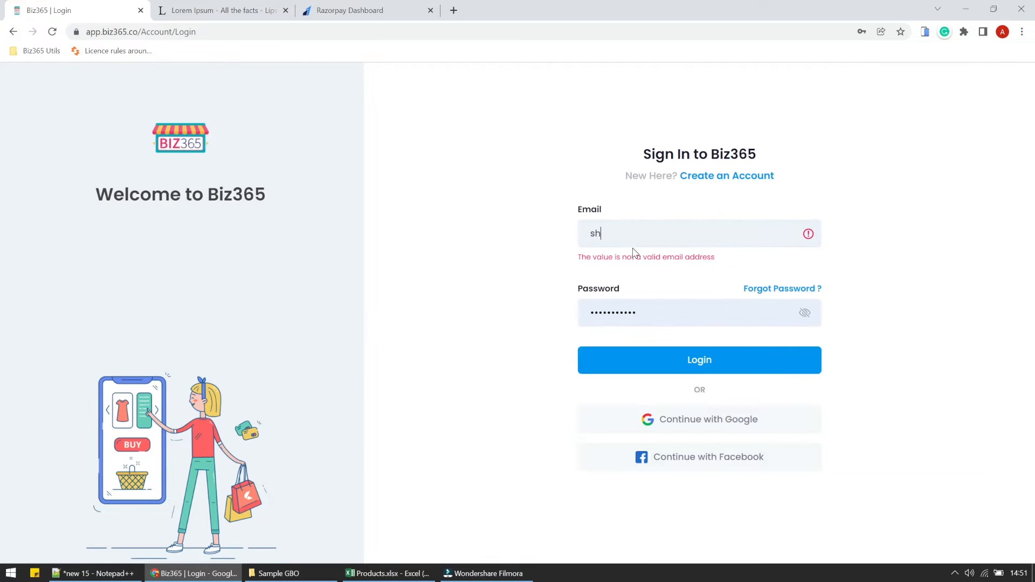
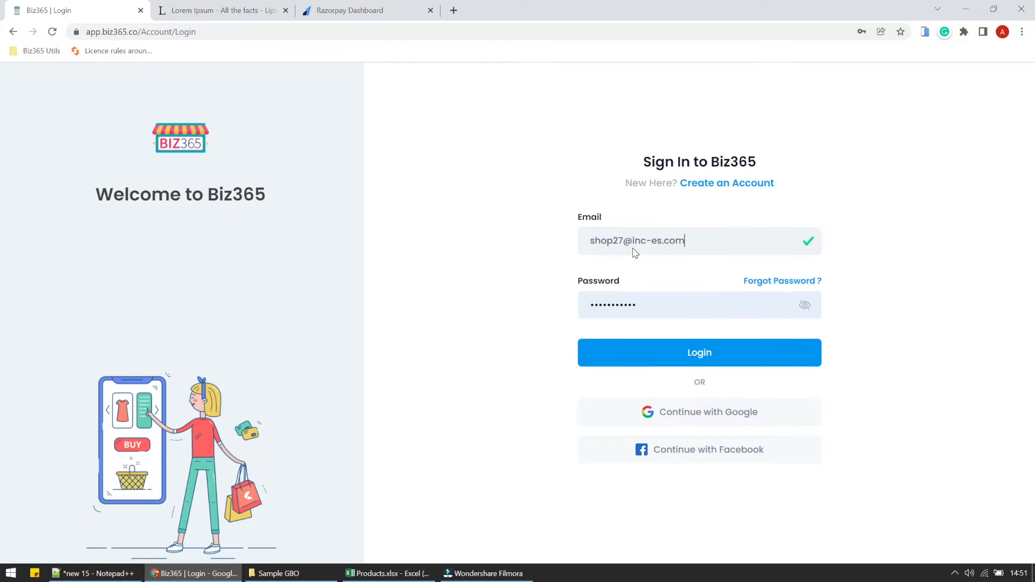
{"action": "key", "text": "Tab"}
{"action": "key", "text": "Tab"}
{"action": "type", "text": "*********"}
{"action": "left_click", "coordinate": [689, 364]}
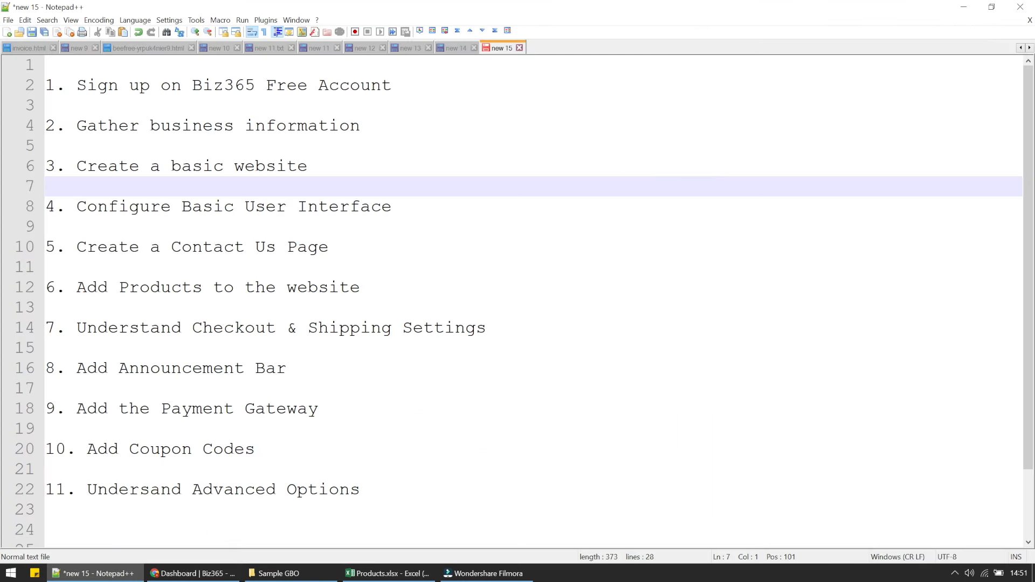
Highlight line 2, the sign-up step, in the Notepad++ plan.
{"action": "left_click_drag", "start_coordinate": [76, 85], "coordinate": [329, 85]}
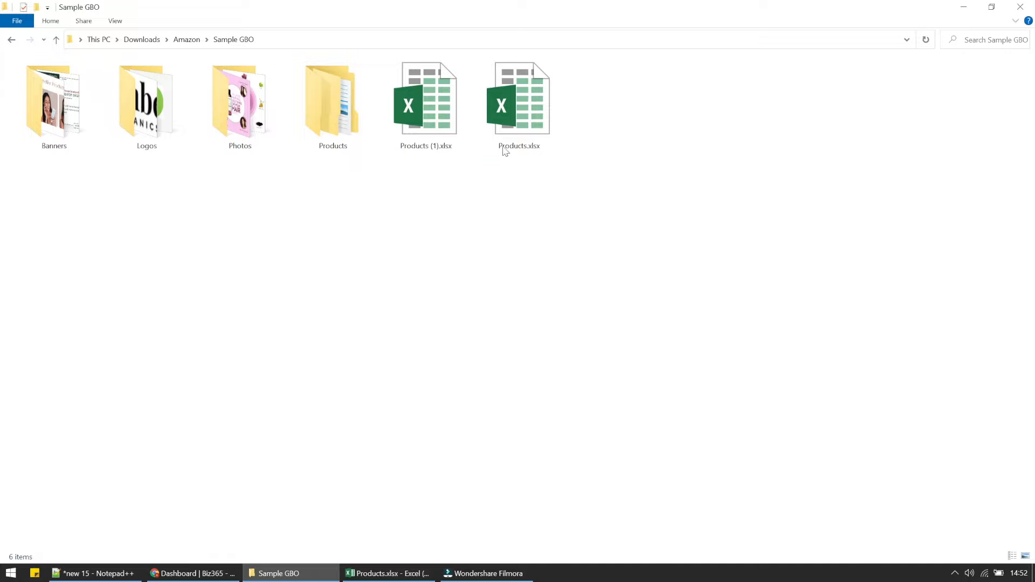
{"action": "left_click", "coordinate": [512, 109]}
{"action": "double_click", "coordinate": [512, 109]}
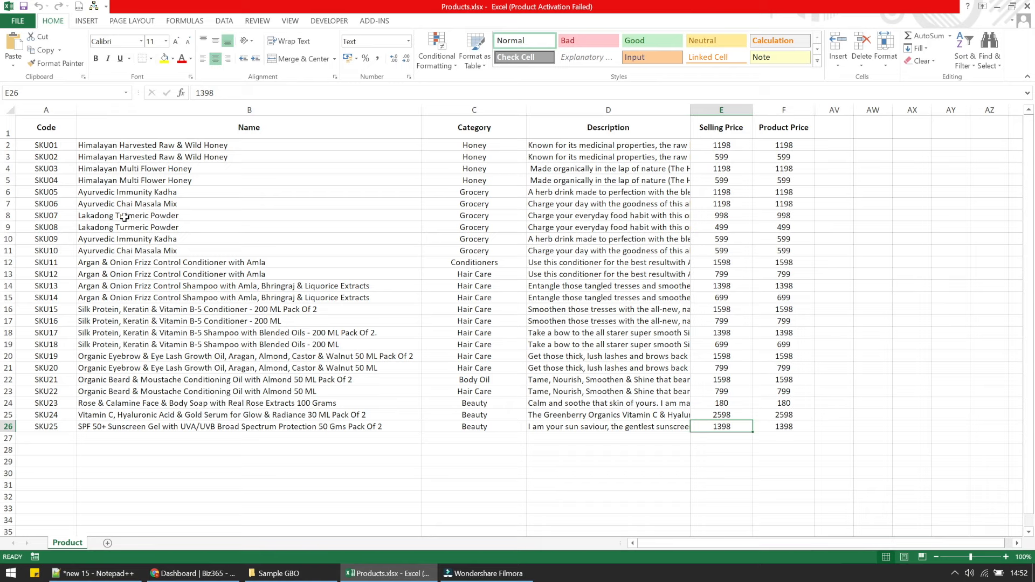
{"action": "left_click", "coordinate": [59, 128]}
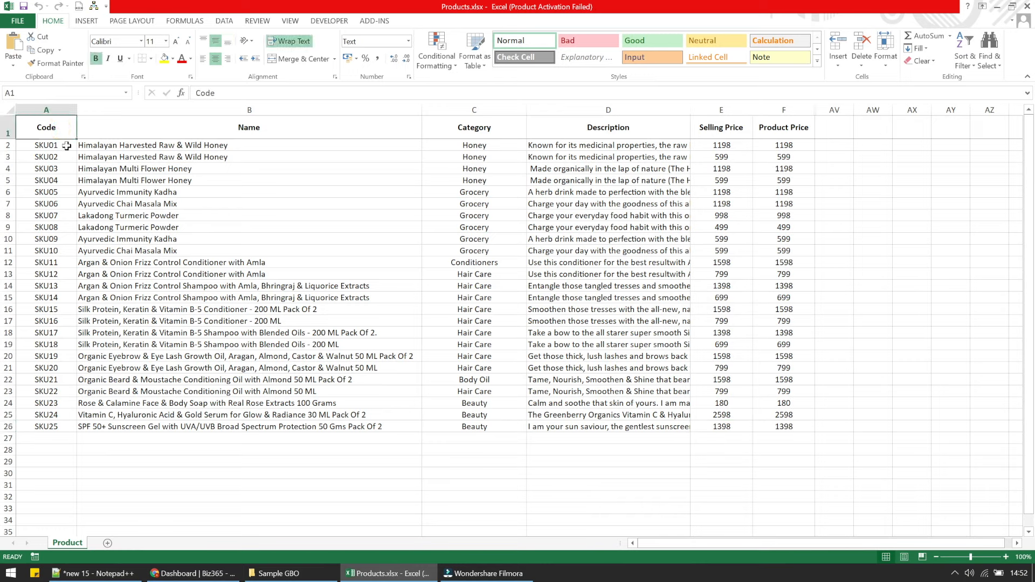
{"action": "left_click", "coordinate": [66, 146]}
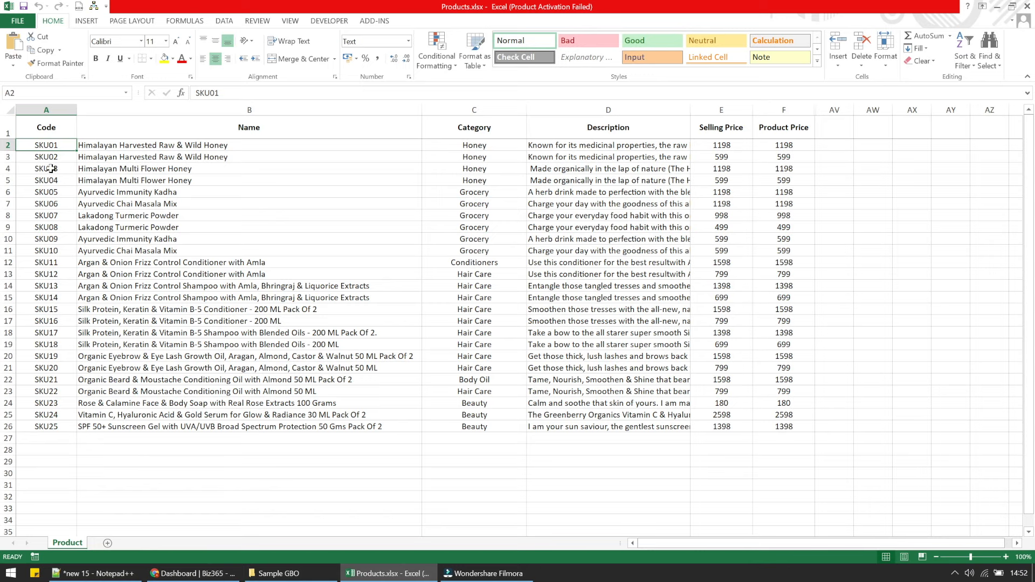
{"action": "left_click", "coordinate": [54, 146]}
{"action": "left_click_drag", "start_coordinate": [148, 144], "coordinate": [154, 154]}
{"action": "left_click", "coordinate": [152, 204]}
{"action": "left_click_drag", "start_coordinate": [46, 145], "coordinate": [52, 156]}
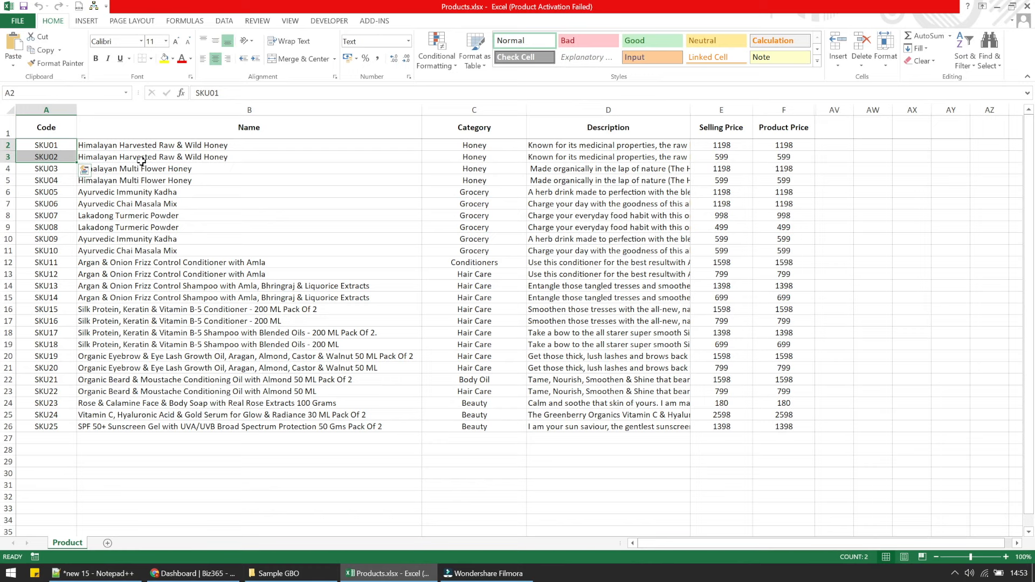
{"action": "left_click", "coordinate": [314, 204]}
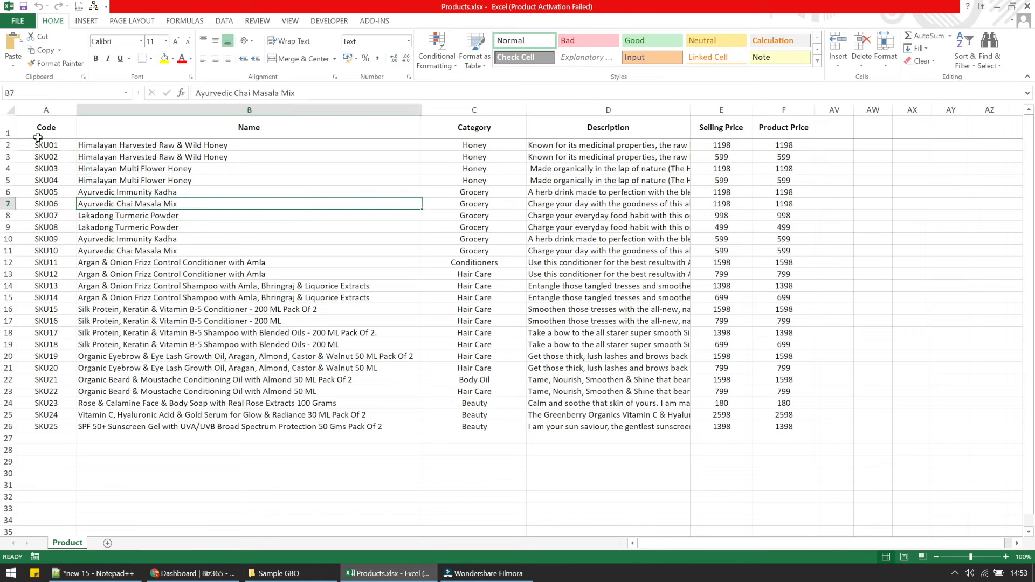
{"action": "left_click", "coordinate": [52, 125]}
{"action": "left_click", "coordinate": [112, 132]}
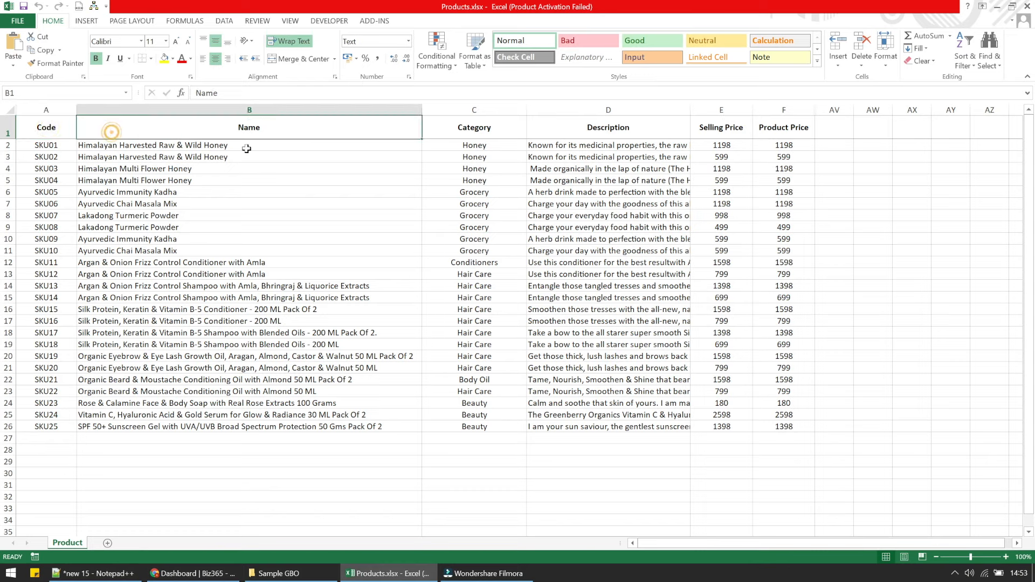
{"action": "left_click", "coordinate": [459, 136]}
{"action": "left_click", "coordinate": [598, 131]}
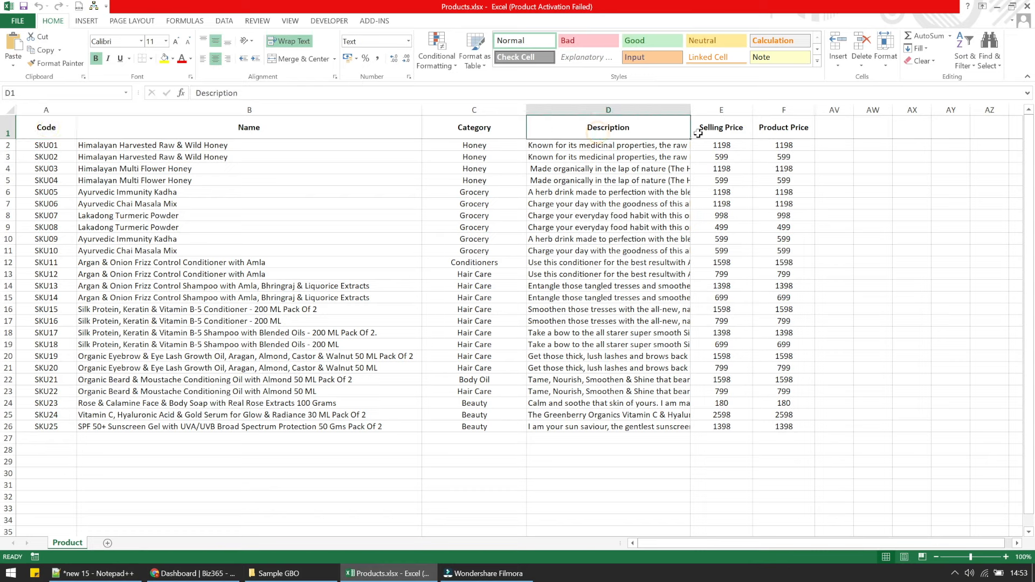
{"action": "left_click", "coordinate": [699, 133]}
{"action": "left_click", "coordinate": [766, 134]}
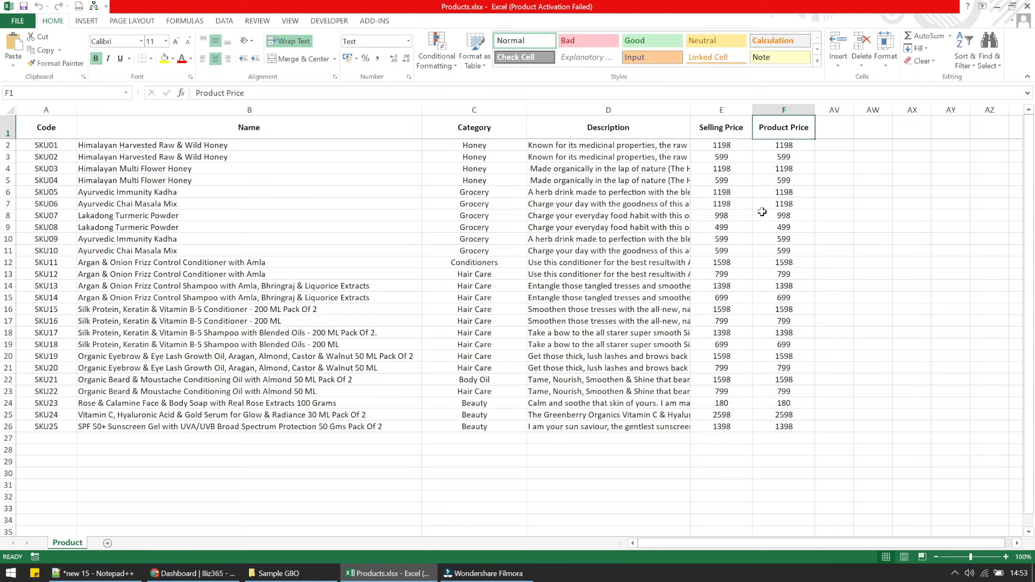
{"action": "key", "text": "alt+Tab"}
{"action": "left_click", "coordinate": [303, 340]}
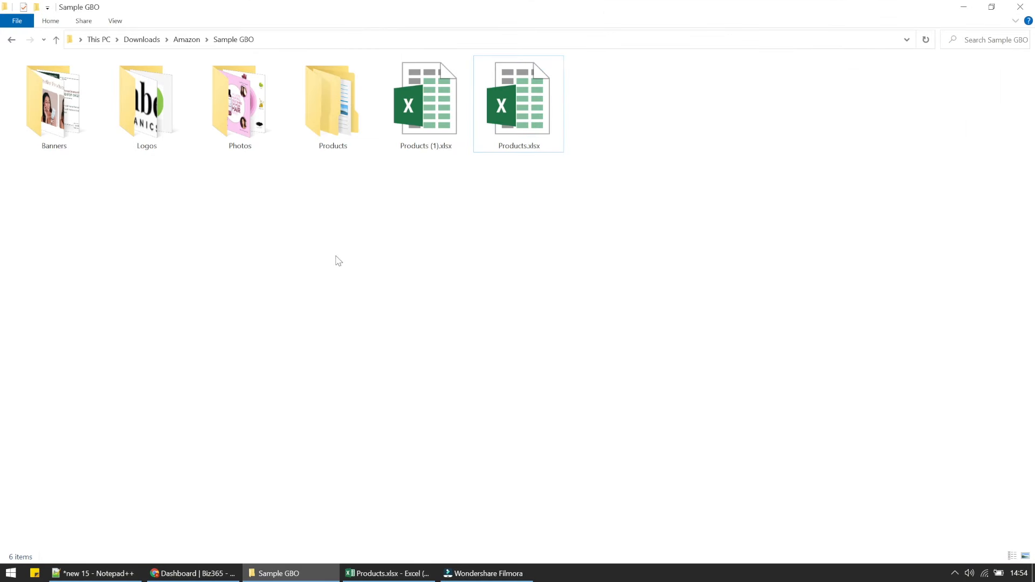
{"action": "left_click", "coordinate": [242, 105]}
{"action": "double_click", "coordinate": [242, 106]}
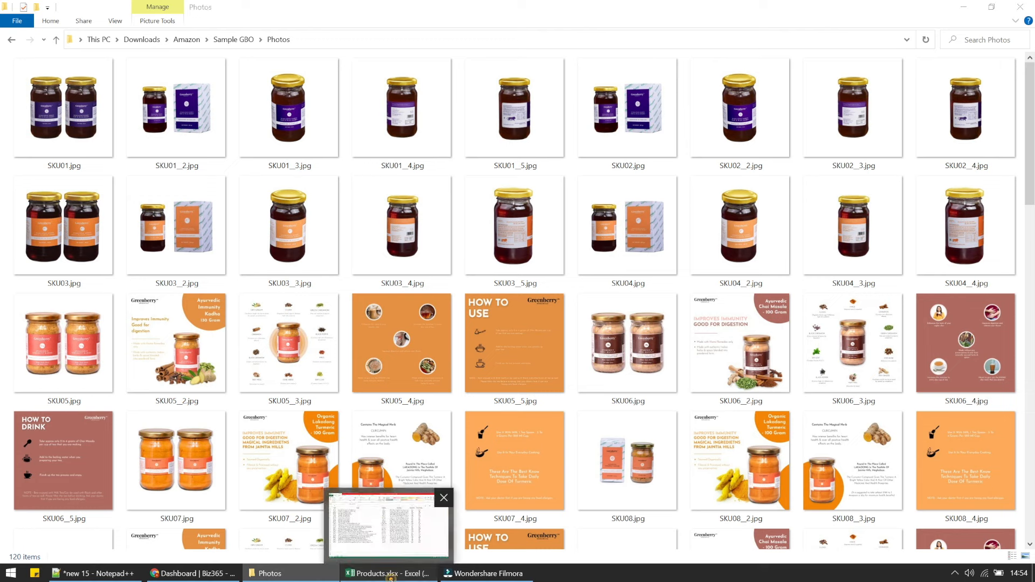
{"action": "left_click", "coordinate": [392, 575]}
{"action": "left_click", "coordinate": [46, 145]}
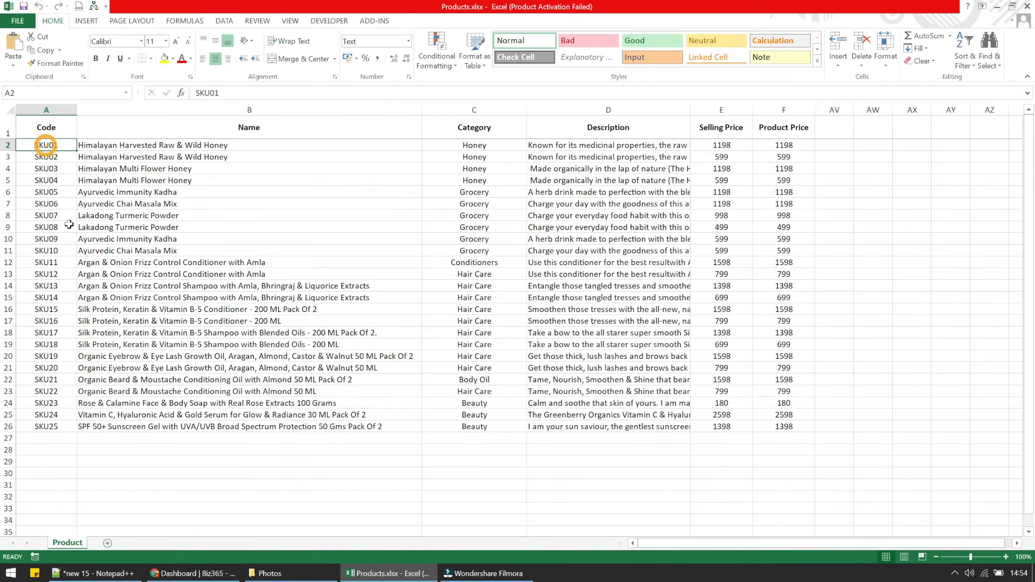
{"action": "left_click", "coordinate": [265, 573]}
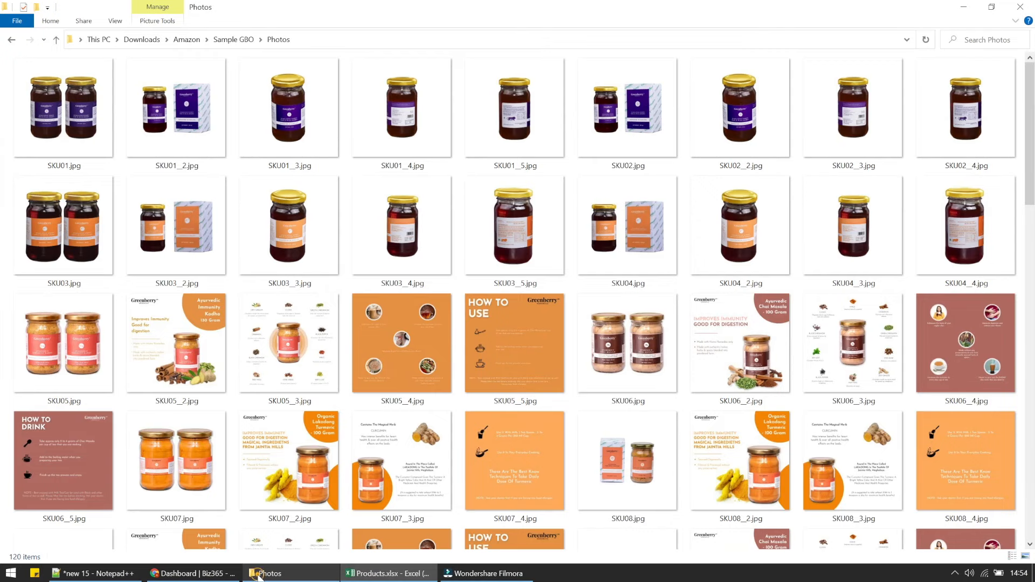
{"action": "left_click", "coordinate": [69, 151]}
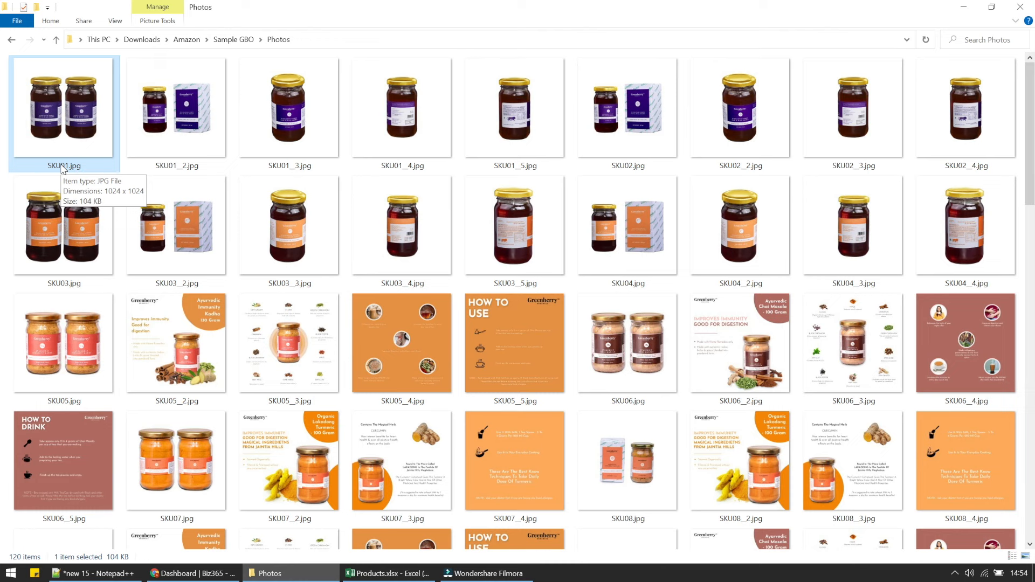
{"action": "left_click", "coordinate": [380, 574]}
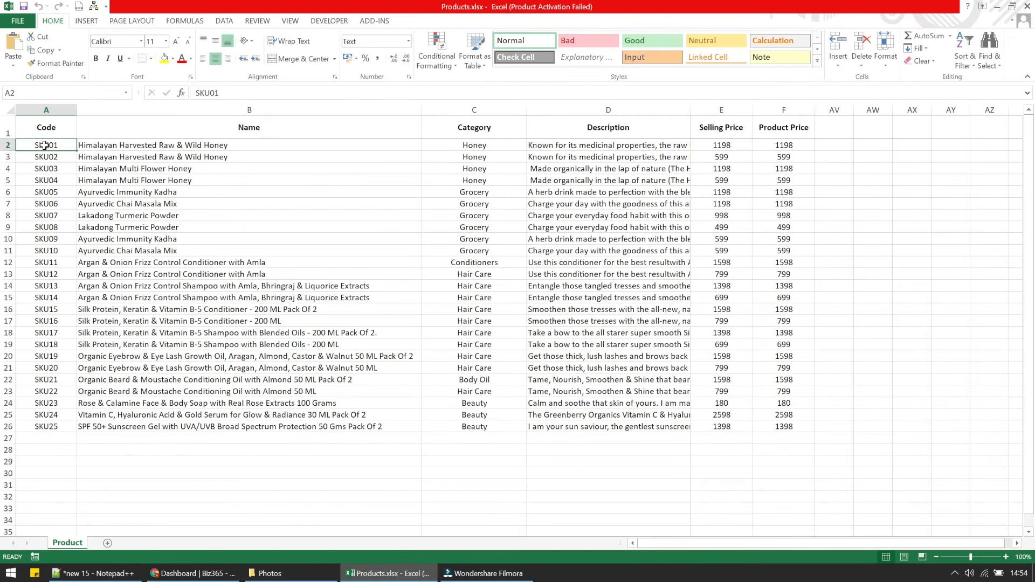
{"action": "left_click", "coordinate": [270, 574]}
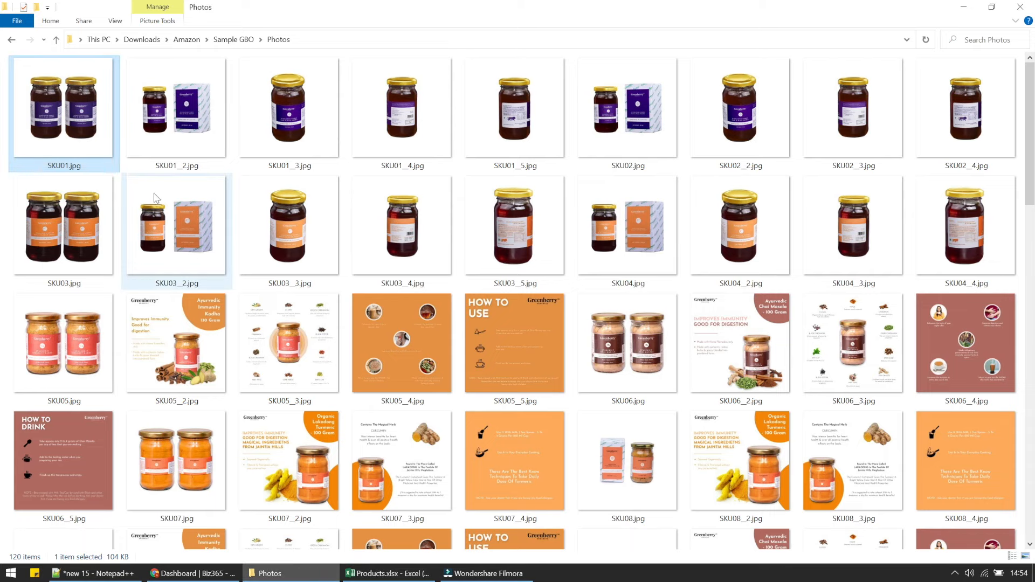
{"action": "left_click", "coordinate": [187, 169]}
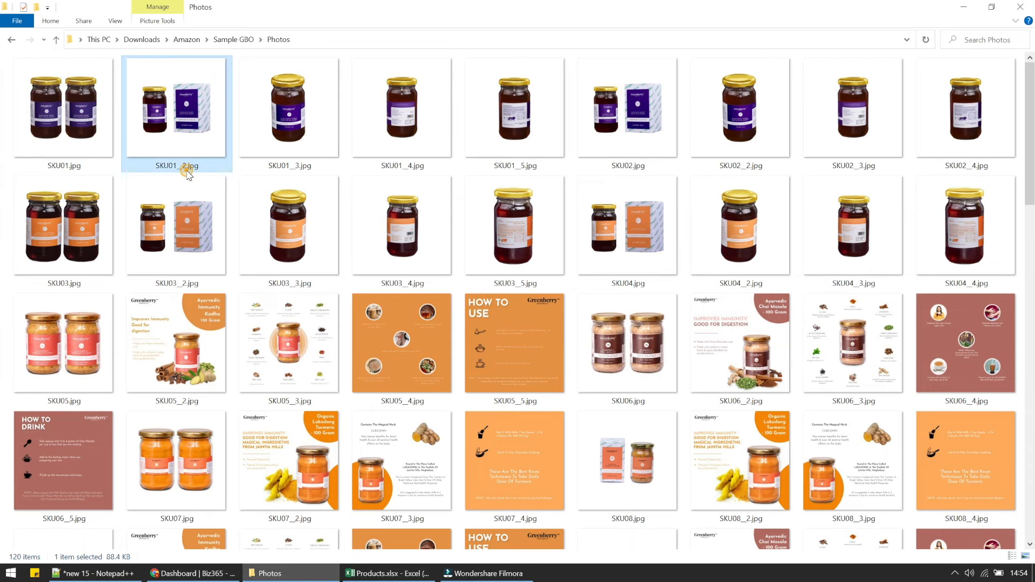
{"action": "left_click", "coordinate": [91, 150]}
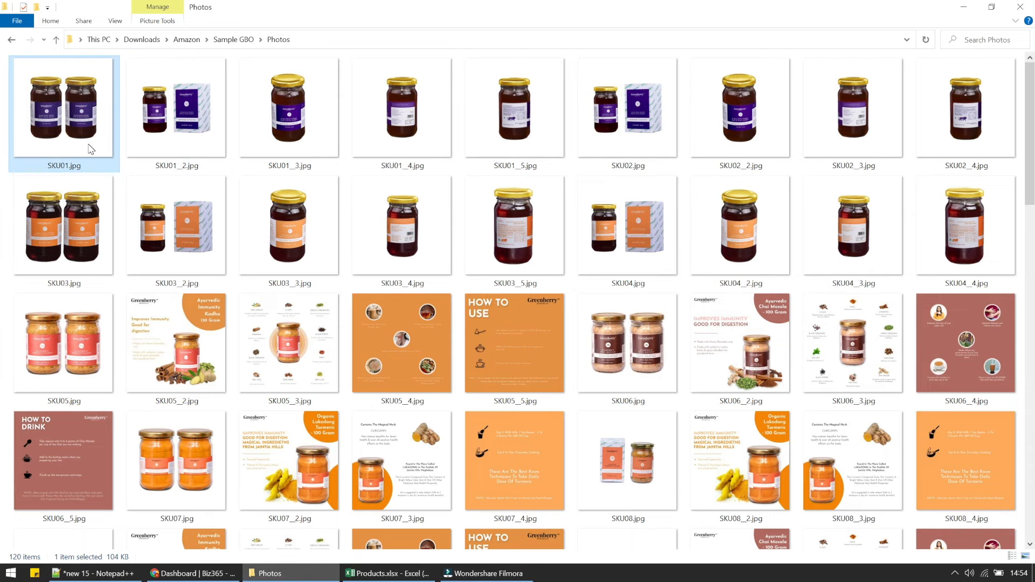
{"action": "left_click", "coordinate": [156, 162]}
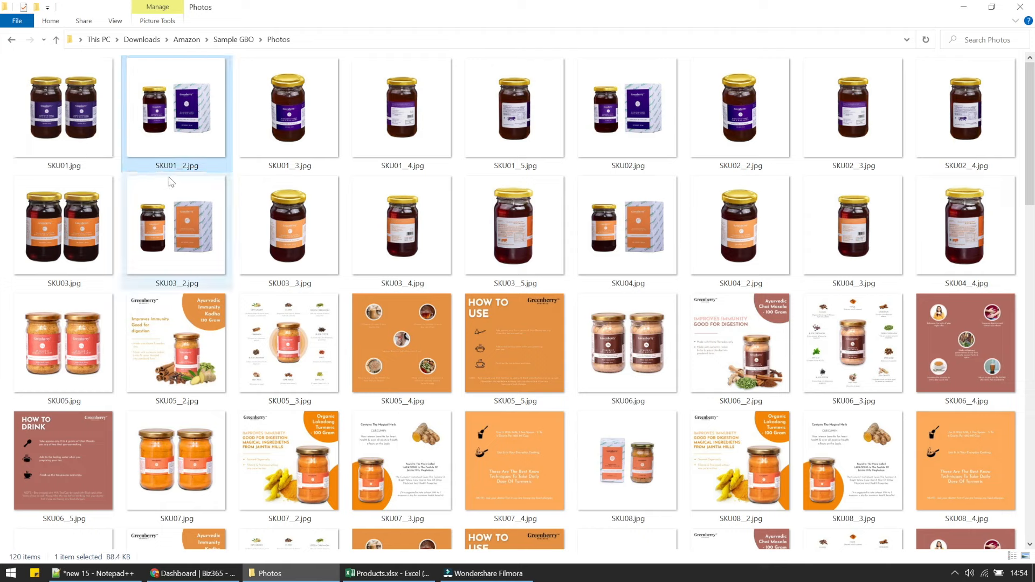
{"action": "mouse_move", "coordinate": [158, 166]}
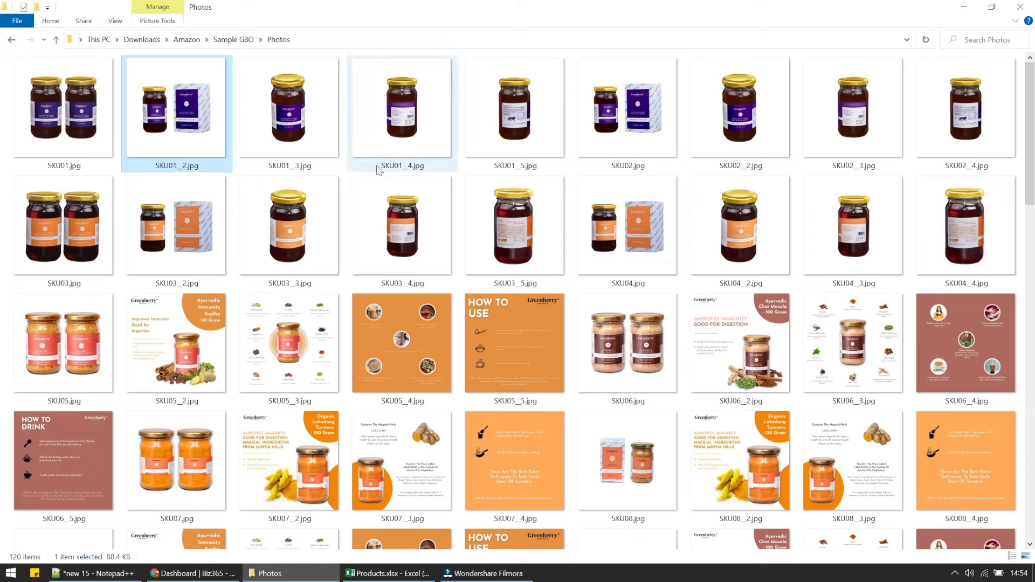
{"action": "double_click", "coordinate": [69, 133]}
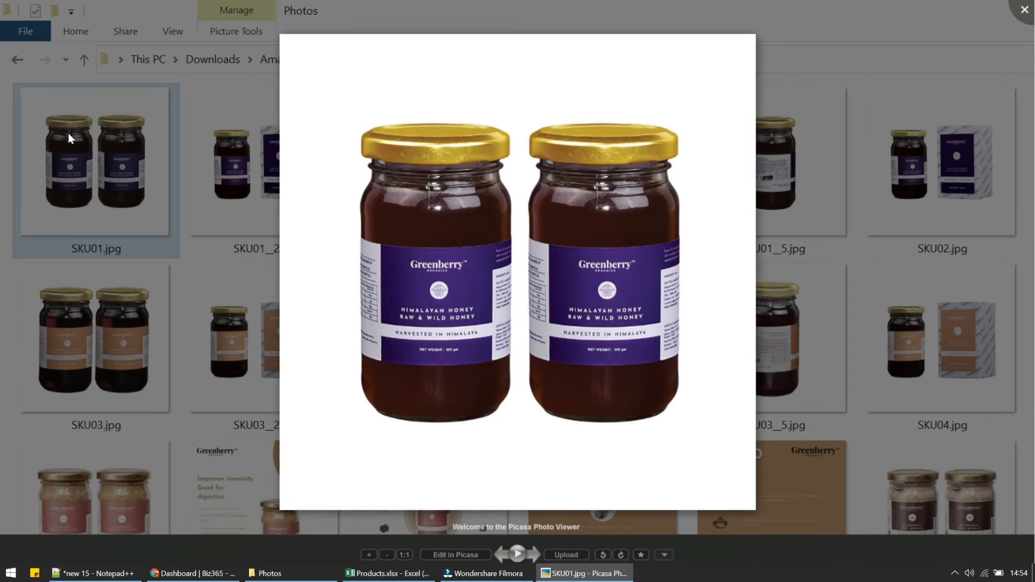
{"action": "key", "text": "Right"}
{"action": "key", "text": "Right"}
{"action": "key", "text": "Right"}
{"action": "key", "text": "Right"}
{"action": "key", "text": "Right"}
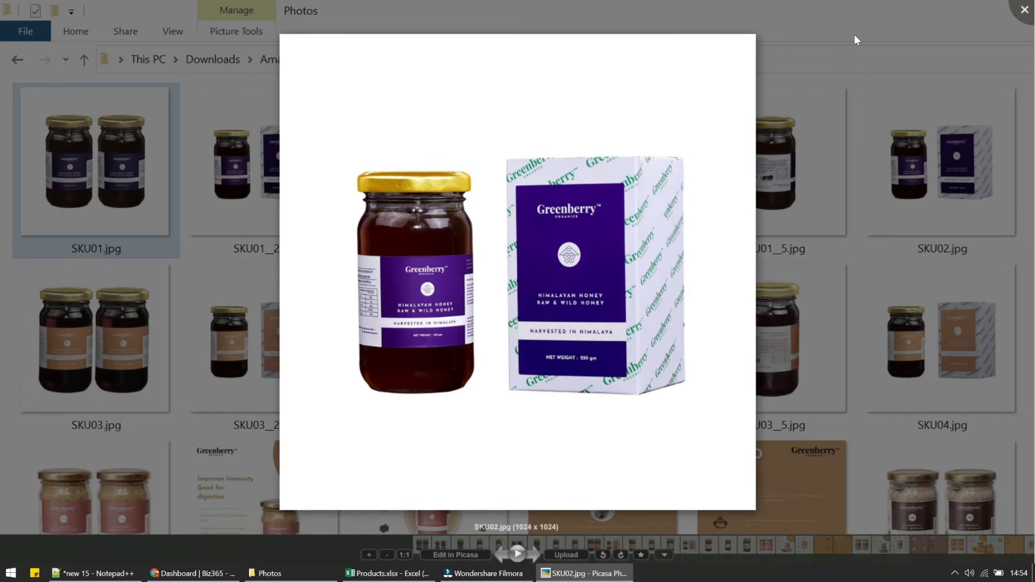
{"action": "left_click", "coordinate": [1024, 10]}
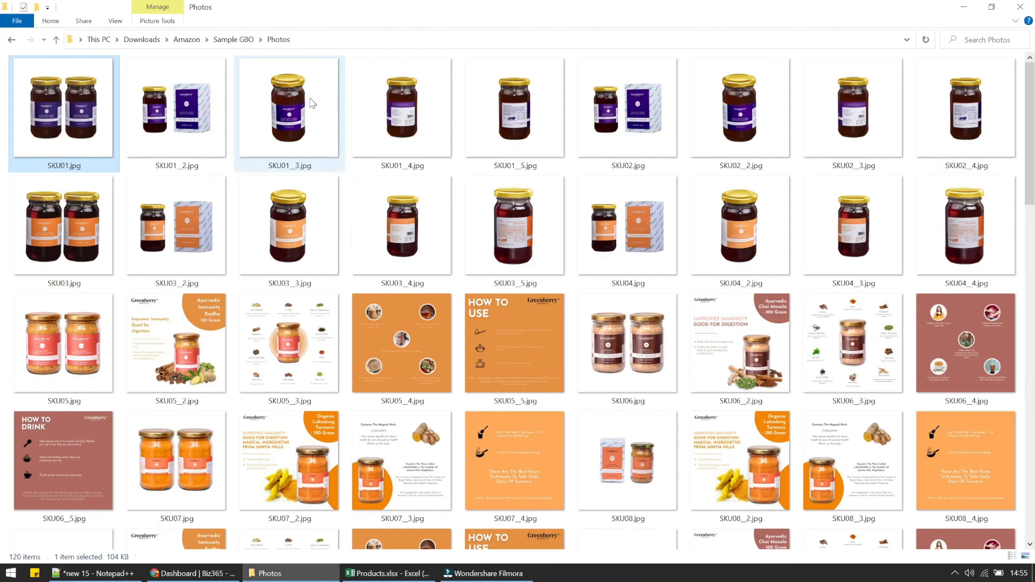
{"action": "left_click", "coordinate": [220, 40]}
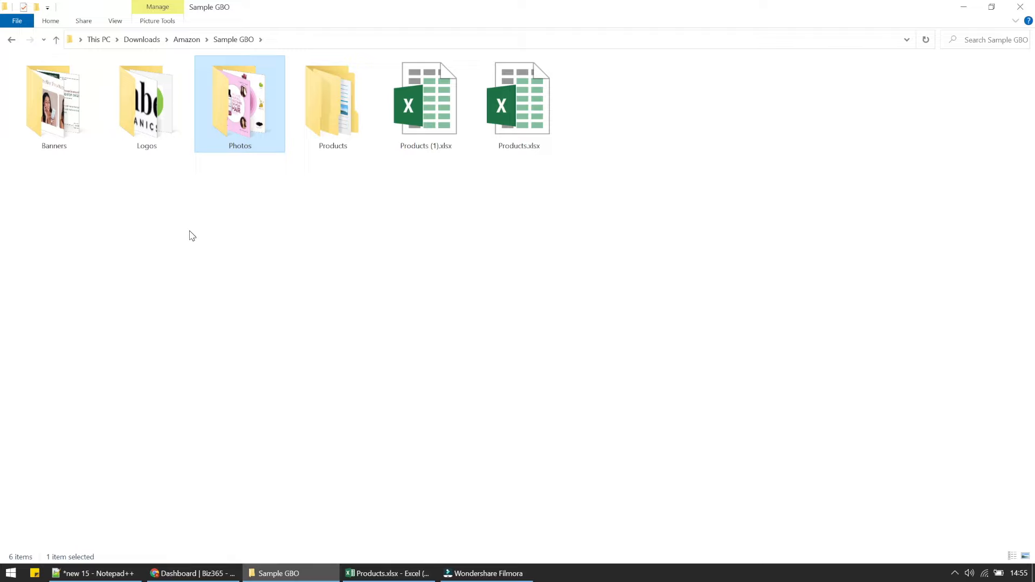
{"action": "double_click", "coordinate": [147, 152]}
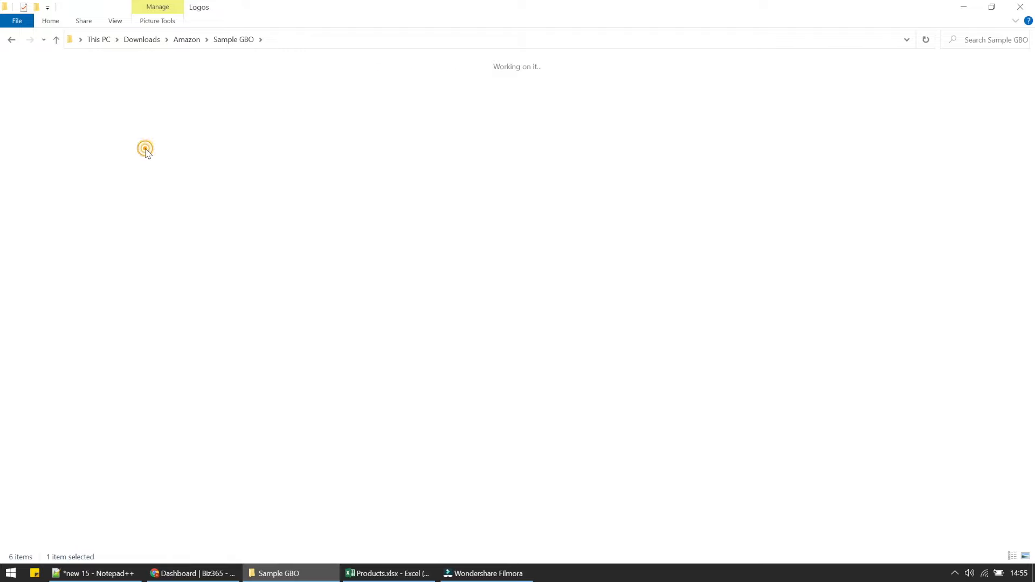
{"action": "left_click_drag", "start_coordinate": [99, 173], "coordinate": [233, 185]}
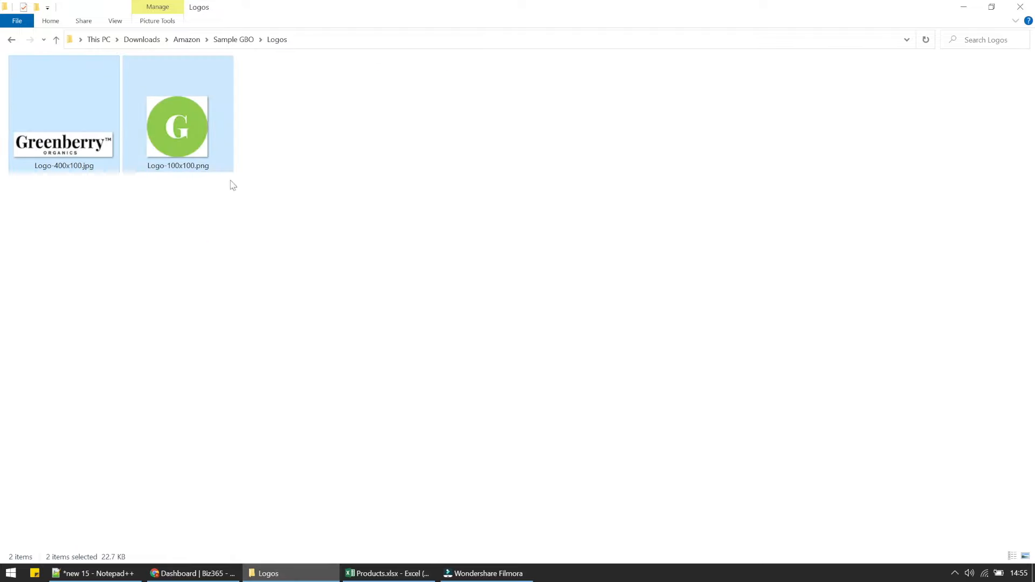
{"action": "left_click", "coordinate": [235, 40]}
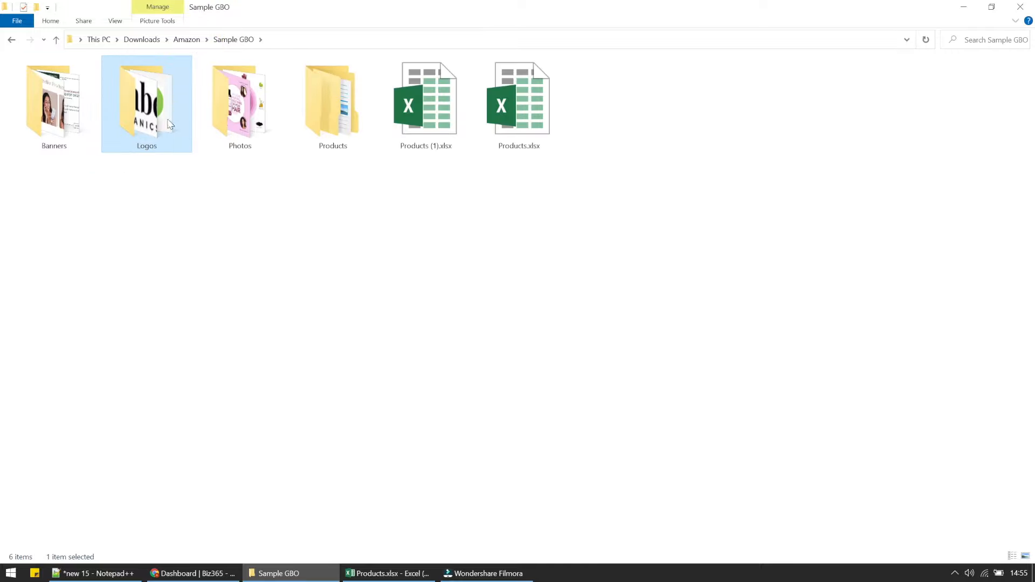
{"action": "double_click", "coordinate": [167, 119]}
{"action": "left_click", "coordinate": [178, 131]}
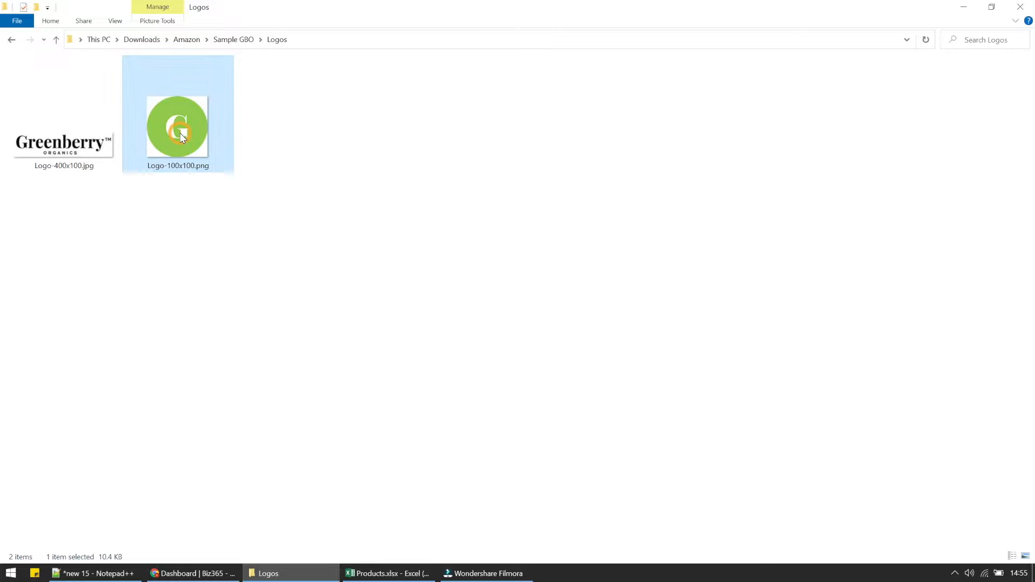
{"action": "left_click", "coordinate": [109, 141]}
{"action": "left_click", "coordinate": [247, 42]}
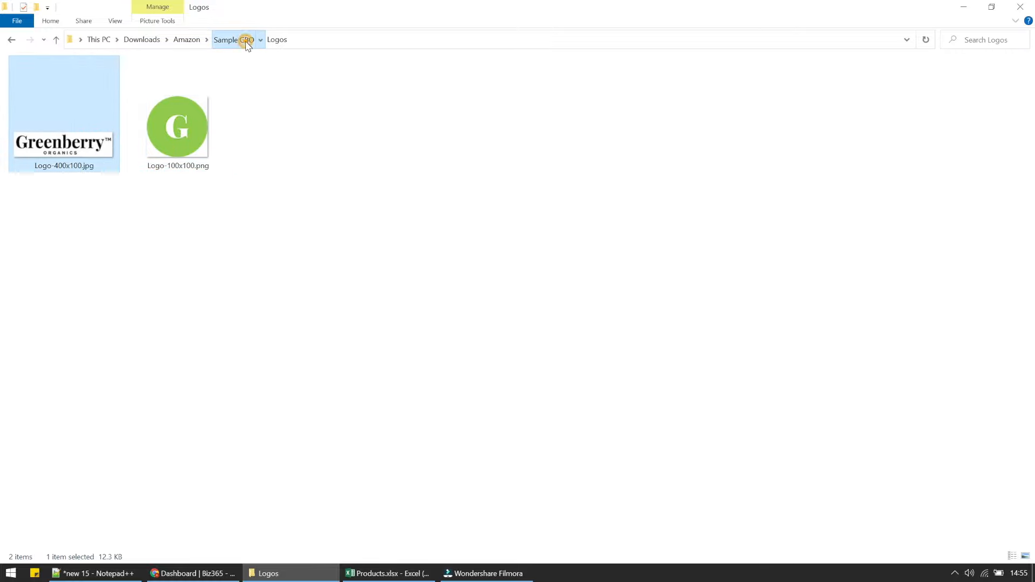
{"action": "left_click", "coordinate": [64, 136]}
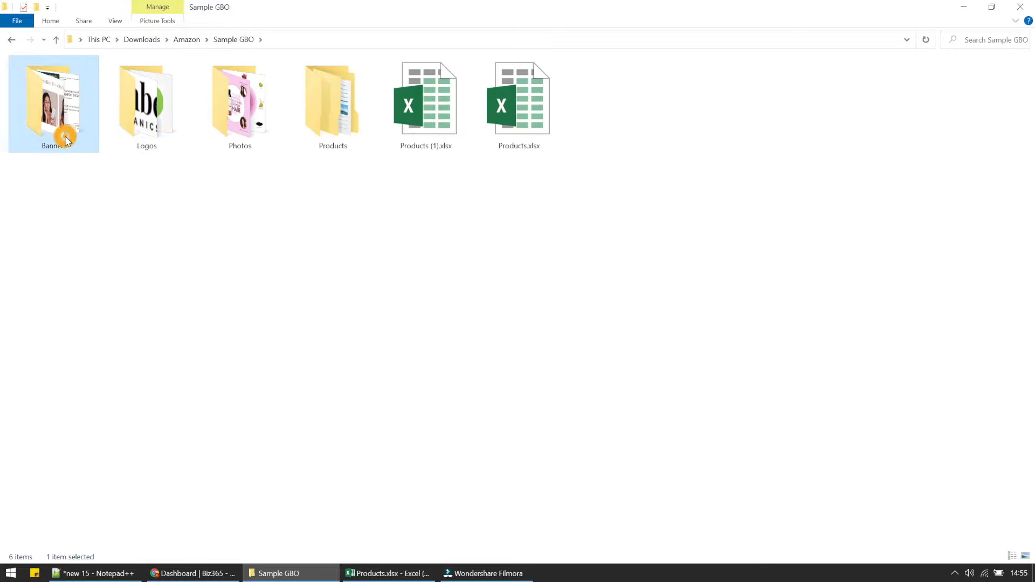
{"action": "double_click", "coordinate": [67, 141]}
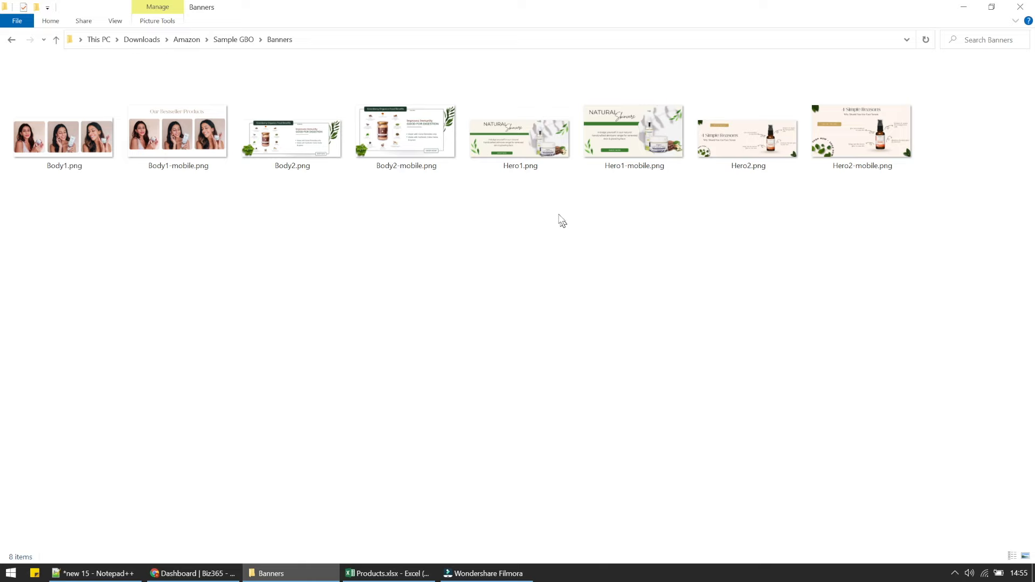
{"action": "double_click", "coordinate": [528, 151]}
{"action": "key", "text": "Right"}
{"action": "key", "text": "Right"}
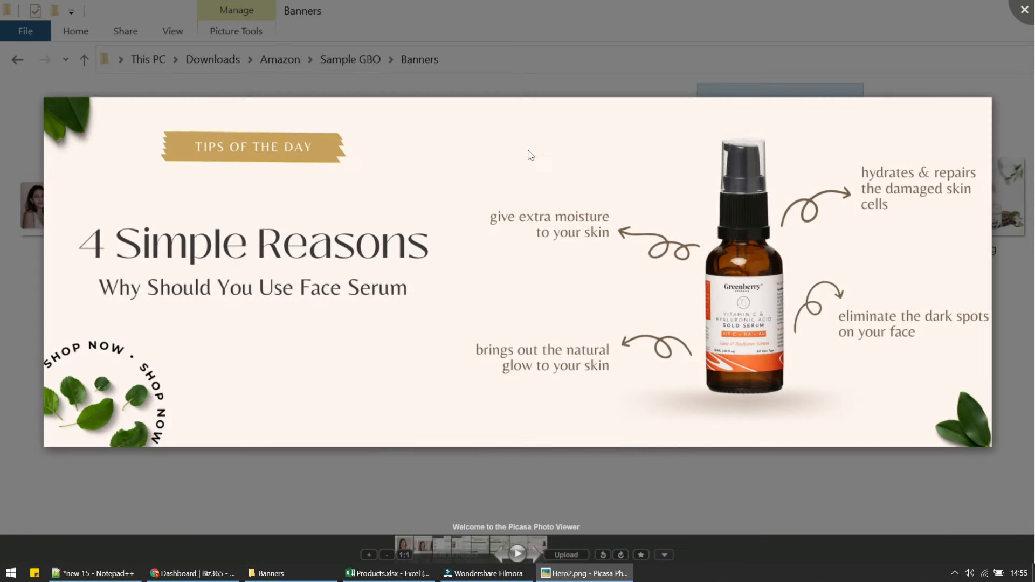
{"action": "key", "text": "Escape"}
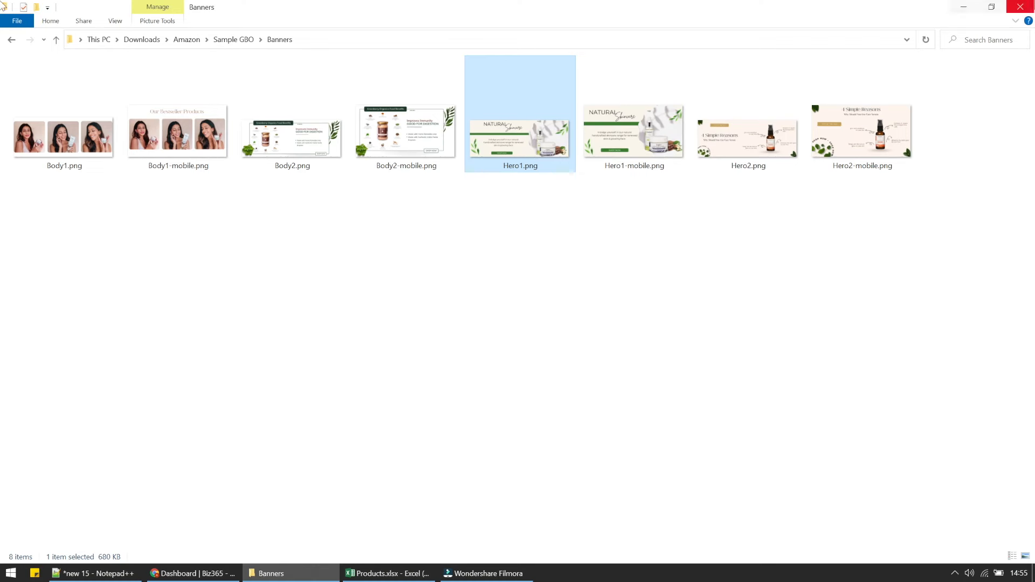
{"action": "left_click", "coordinate": [222, 39]}
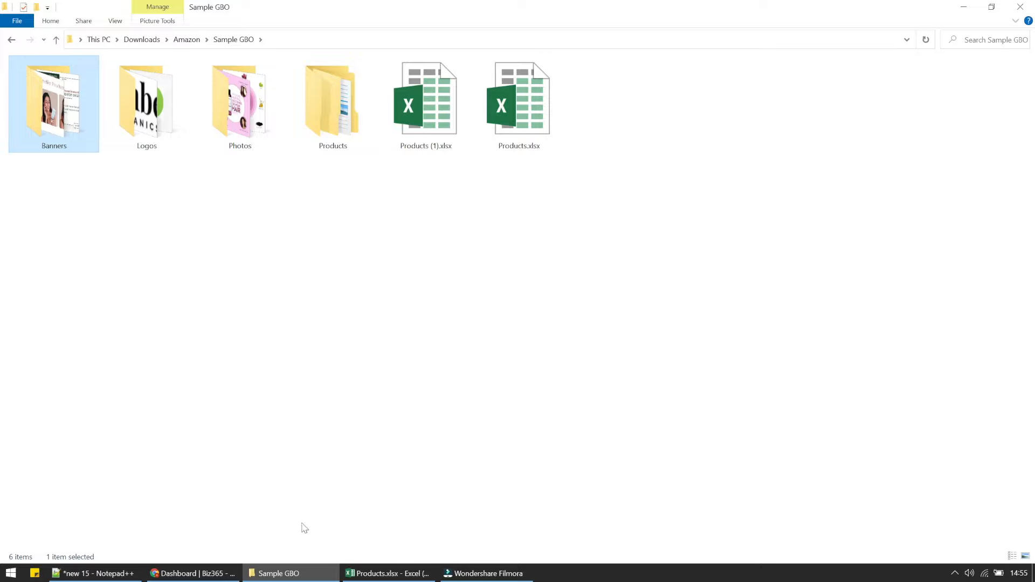
Bring up the Notepad++ step list and mark the Gather business information step.
{"action": "left_click", "coordinate": [214, 576]}
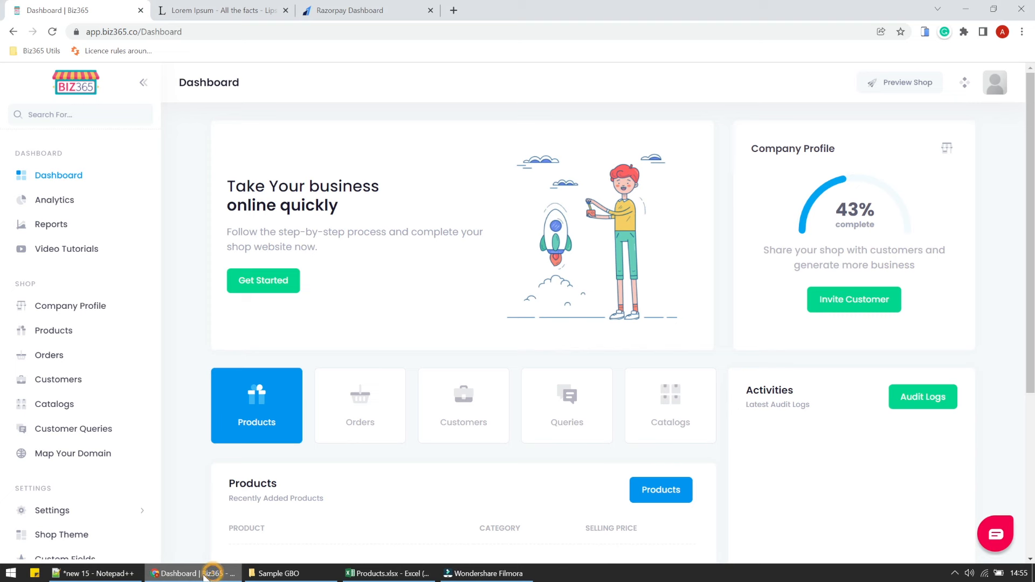
{"action": "left_click", "coordinate": [100, 573]}
{"action": "left_click", "coordinate": [422, 259]}
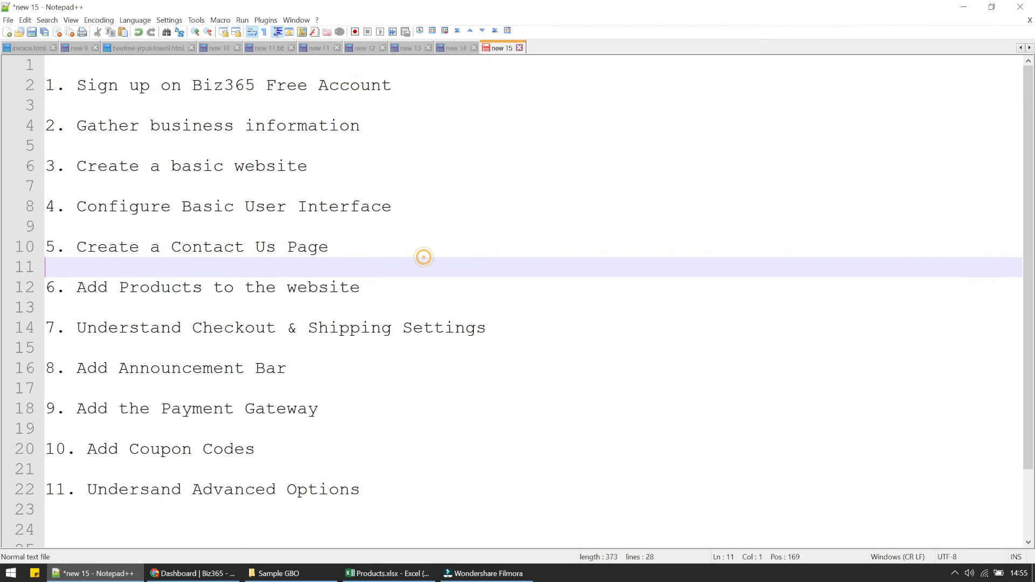
{"action": "left_click_drag", "start_coordinate": [392, 127], "coordinate": [398, 110]}
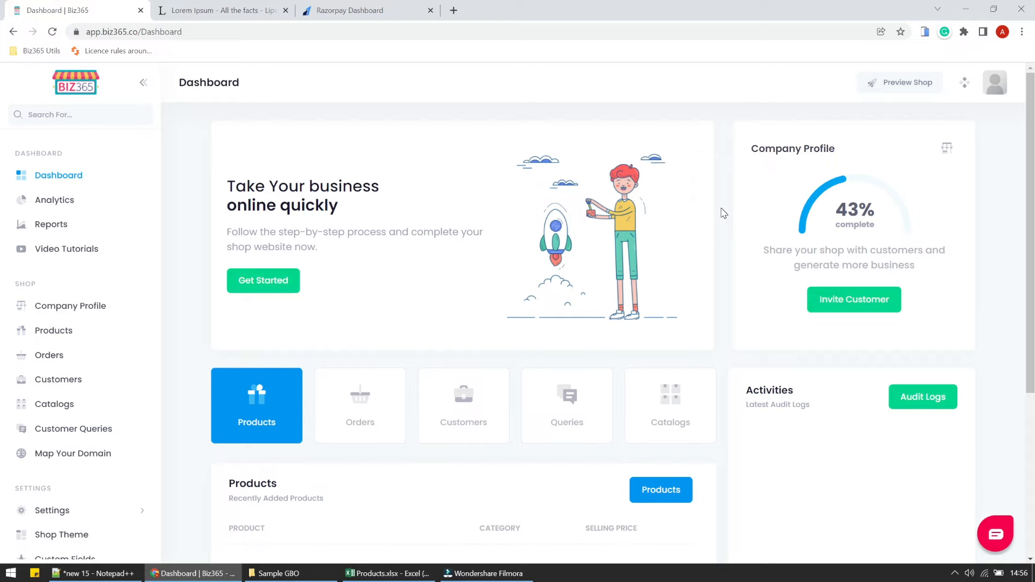
On the Company Profile, upload Logo-100x100.png from the Logos folder as the shop logo.
{"action": "left_click", "coordinate": [63, 315]}
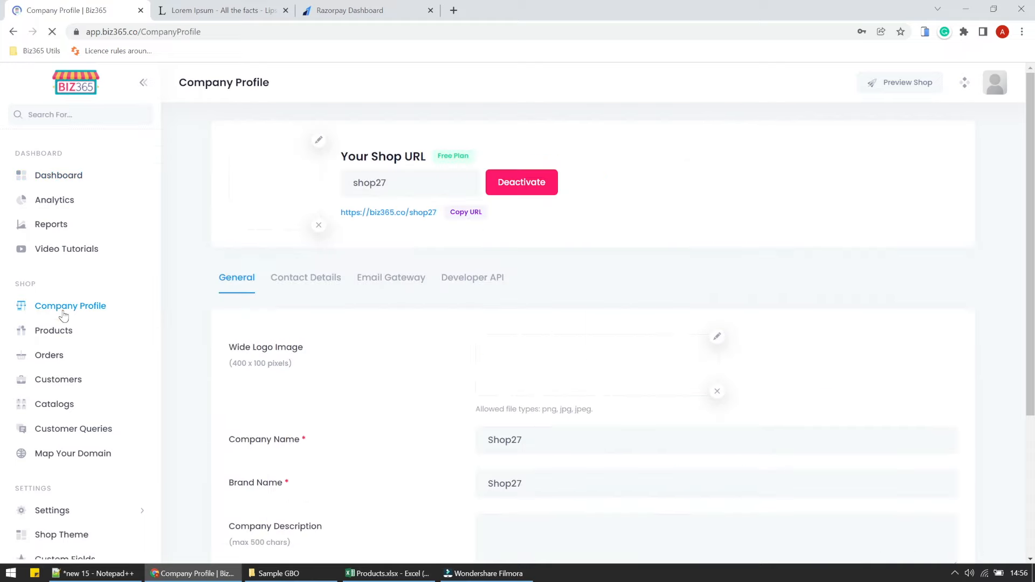
{"action": "left_click", "coordinate": [322, 139]}
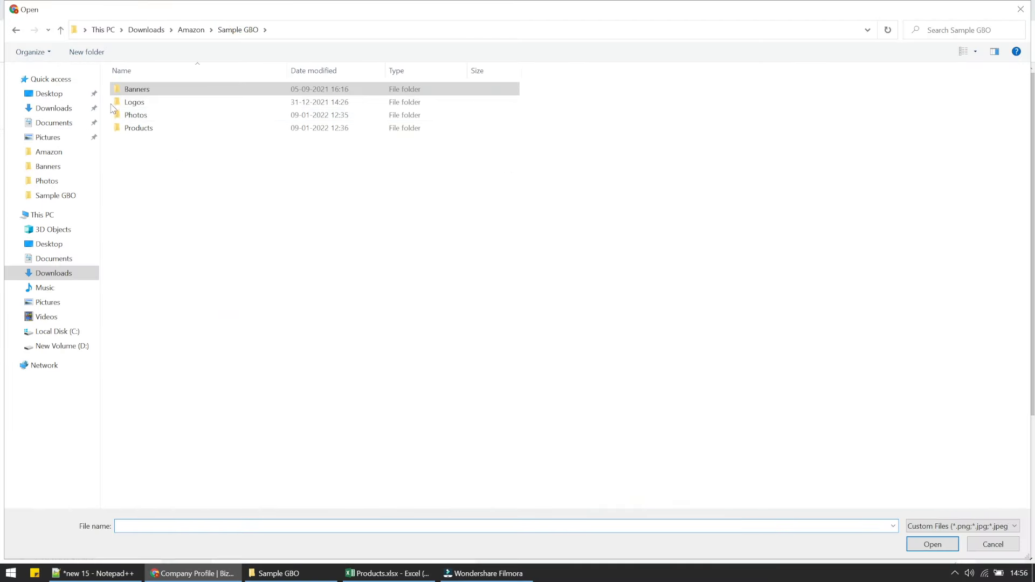
{"action": "left_click", "coordinate": [133, 103]}
{"action": "double_click", "coordinate": [133, 104]}
{"action": "left_click", "coordinate": [200, 118]}
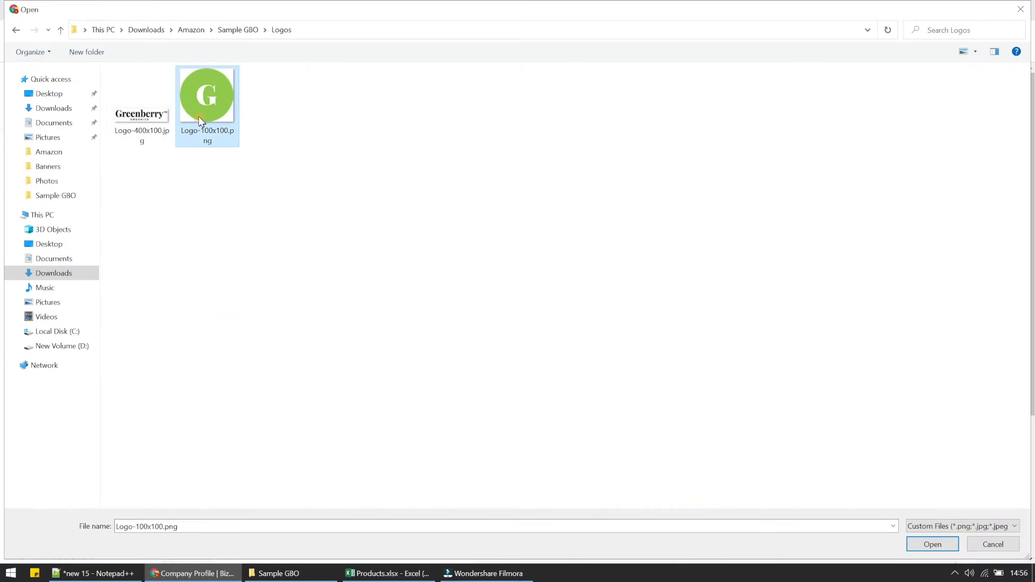
{"action": "double_click", "coordinate": [199, 119]}
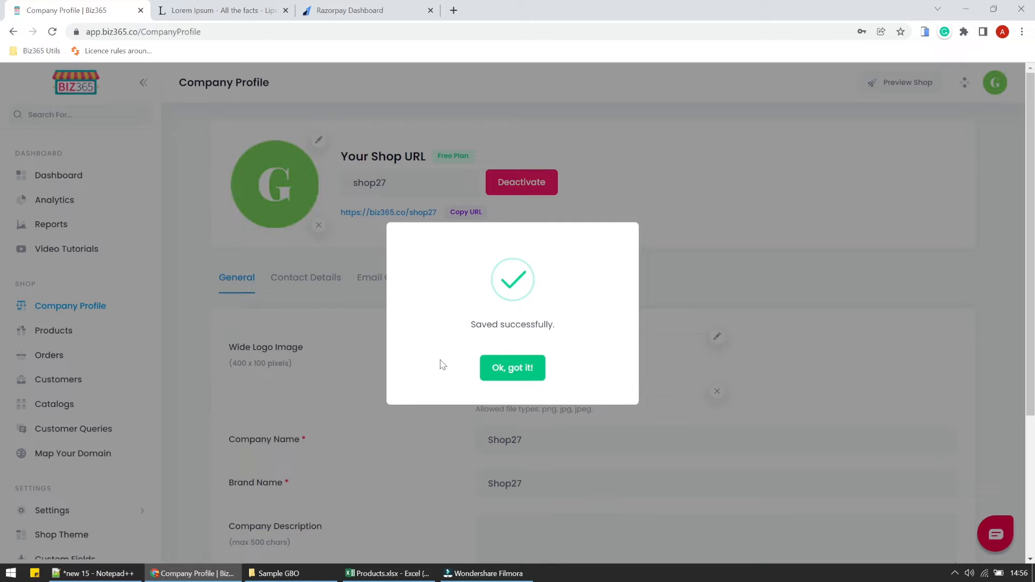
Upload Logo-400x100.jpg as the Wide Logo image.
{"action": "left_click", "coordinate": [536, 378]}
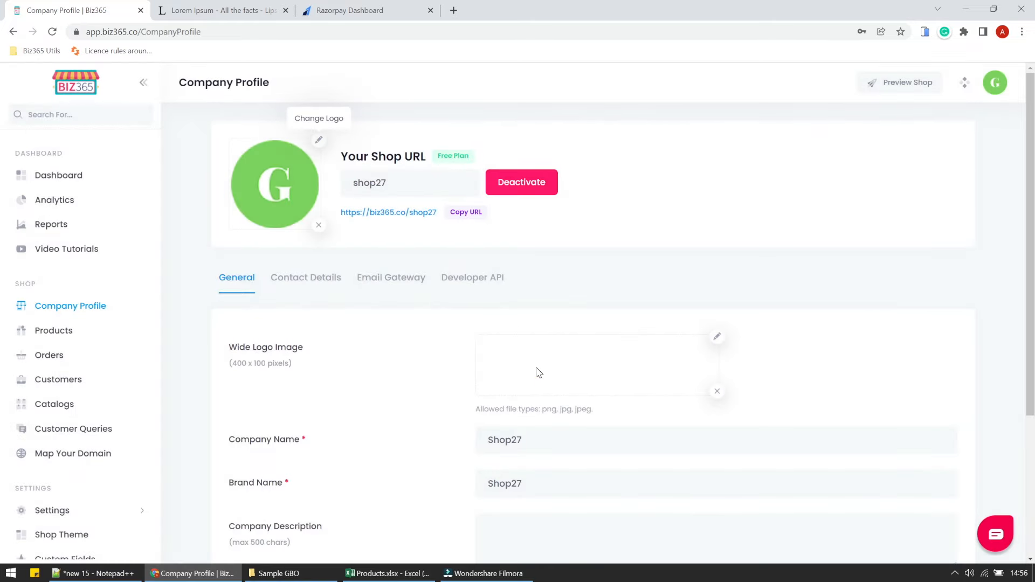
{"action": "left_click", "coordinate": [721, 341]}
{"action": "double_click", "coordinate": [156, 108]}
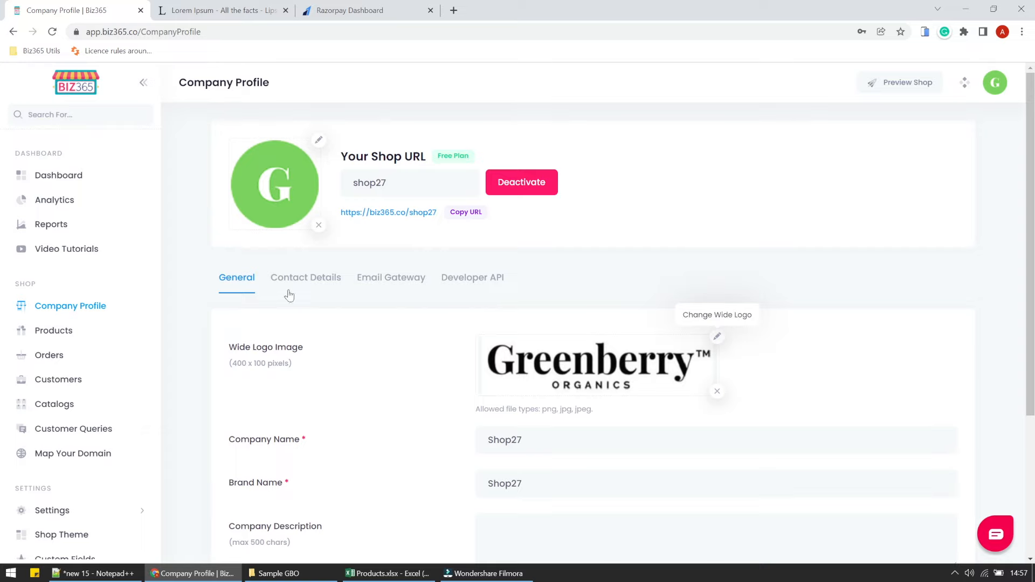
Change the Company Name and Brand Name from Shop27 to Greenberry Organics.
{"action": "scroll", "coordinate": [413, 370], "scroll_direction": "down", "scroll_amount": 3}
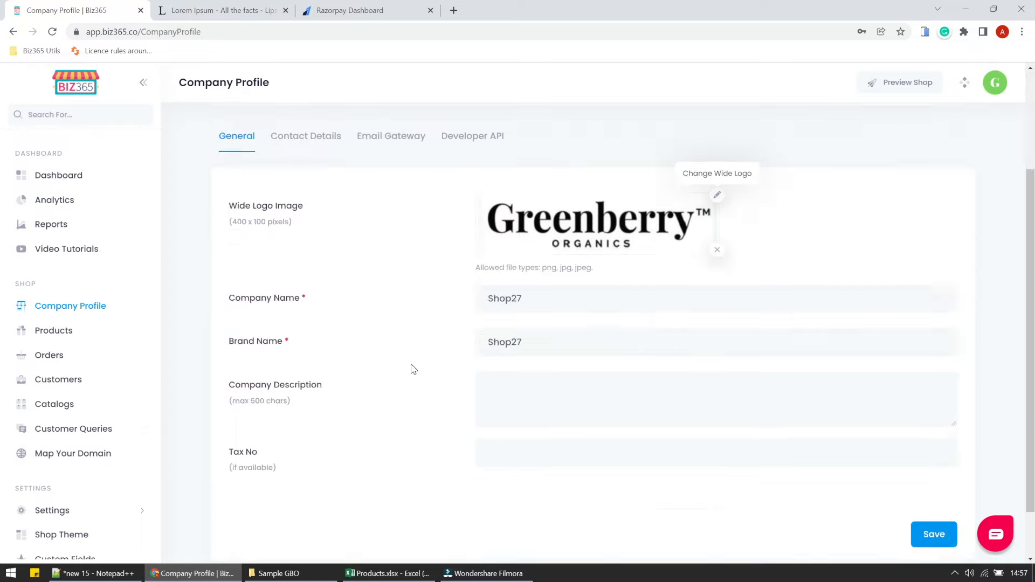
{"action": "double_click", "coordinate": [541, 299]}
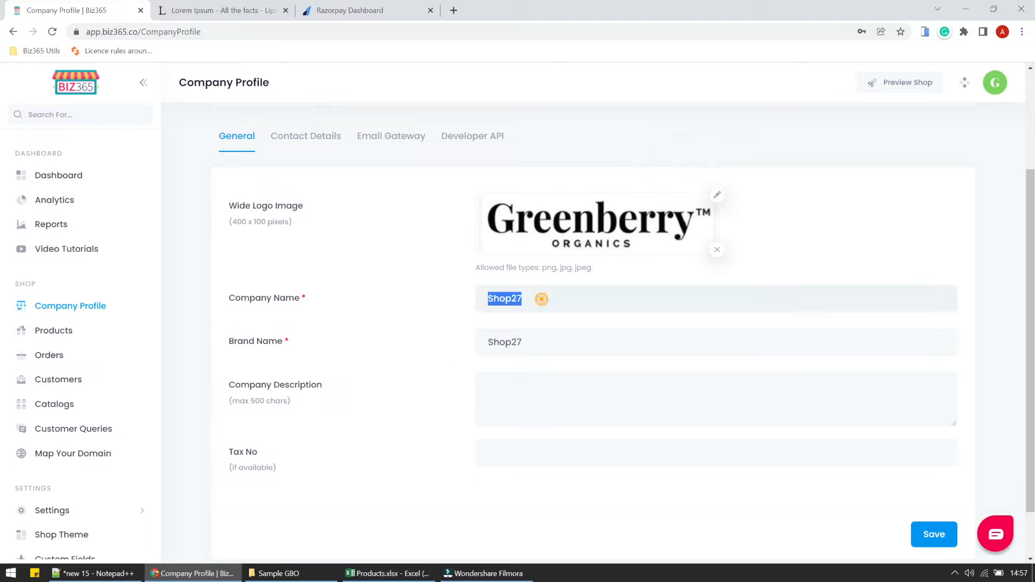
{"action": "type", "text": "Greenberry Organics"}
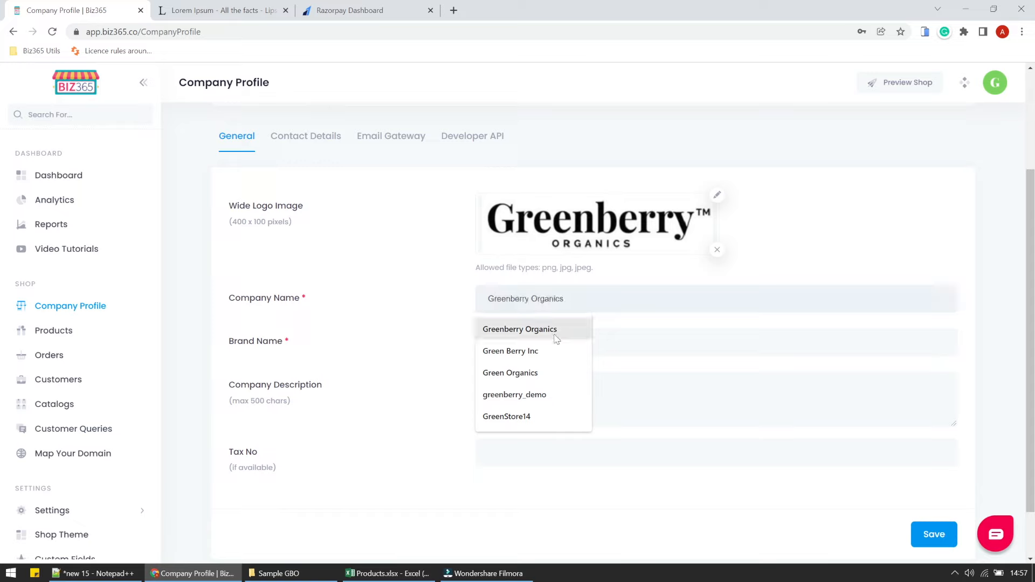
{"action": "left_click", "coordinate": [550, 333]}
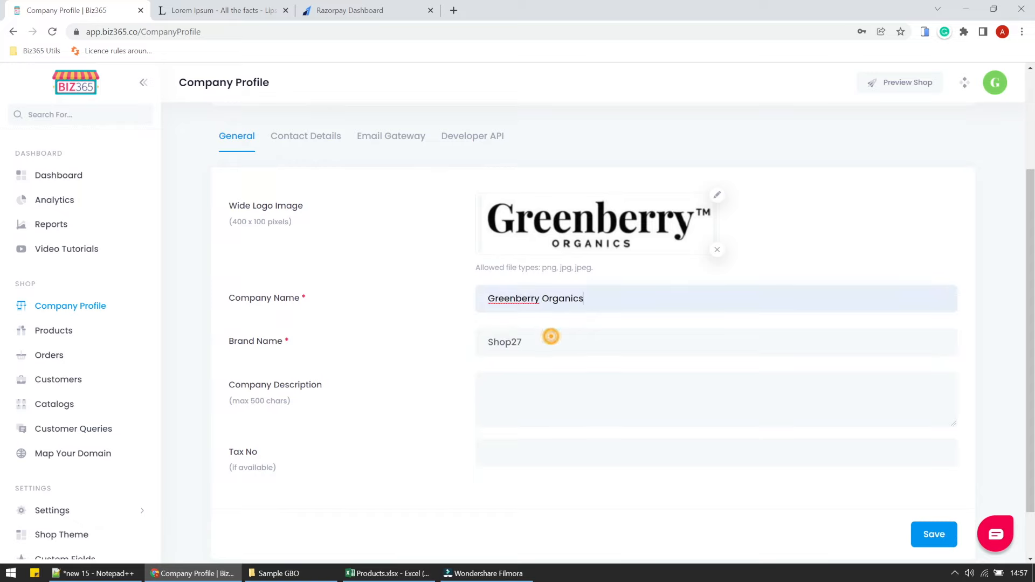
{"action": "double_click", "coordinate": [551, 337]}
{"action": "left_click_drag", "start_coordinate": [590, 299], "coordinate": [456, 286]}
{"action": "key", "text": "ctrl+c"}
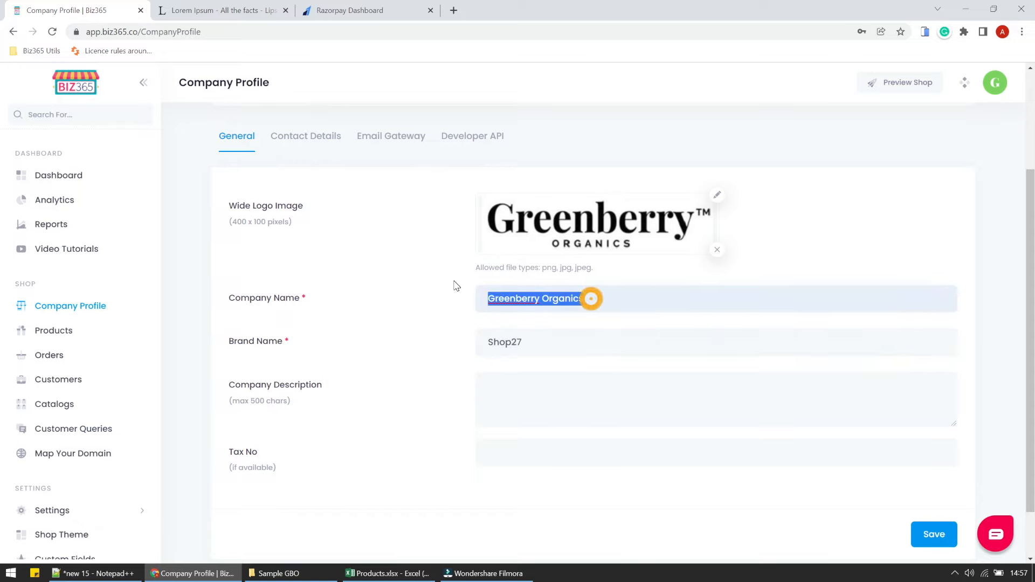
{"action": "key", "text": "Tab"}
{"action": "key", "text": "ctrl+v"}
{"action": "key", "text": "Tab"}
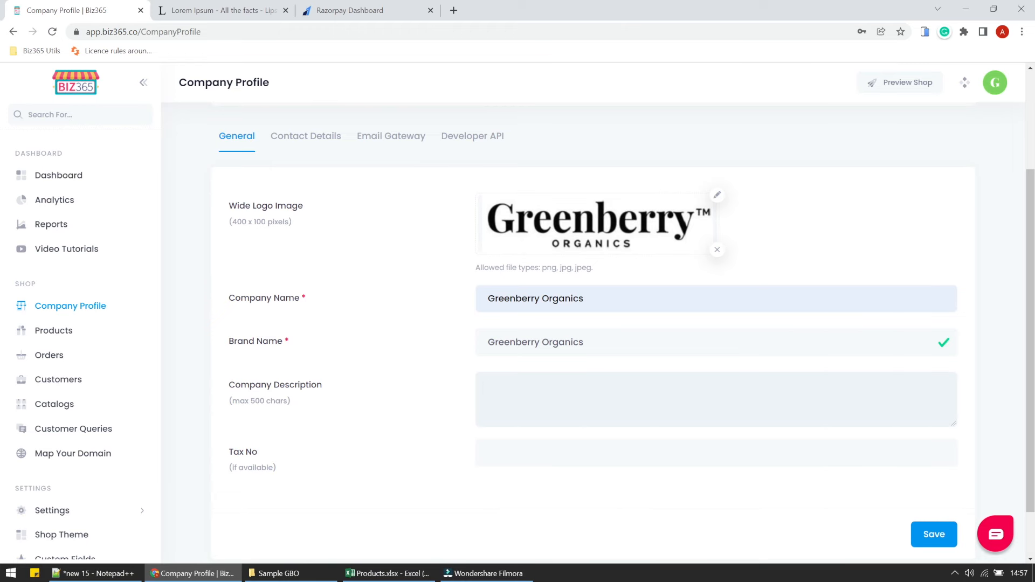
Paste lipsum.com text into Company Description, trimmed to end at 'ligula.', and autofill the Tax No.
{"action": "key", "text": "ctrl+Tab"}
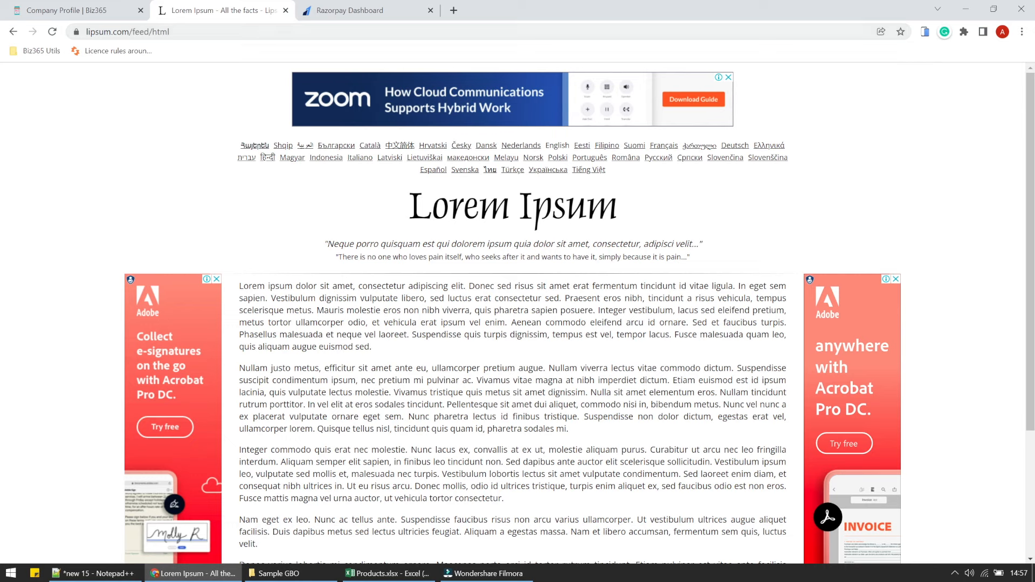
{"action": "left_click_drag", "start_coordinate": [239, 286], "coordinate": [565, 298]}
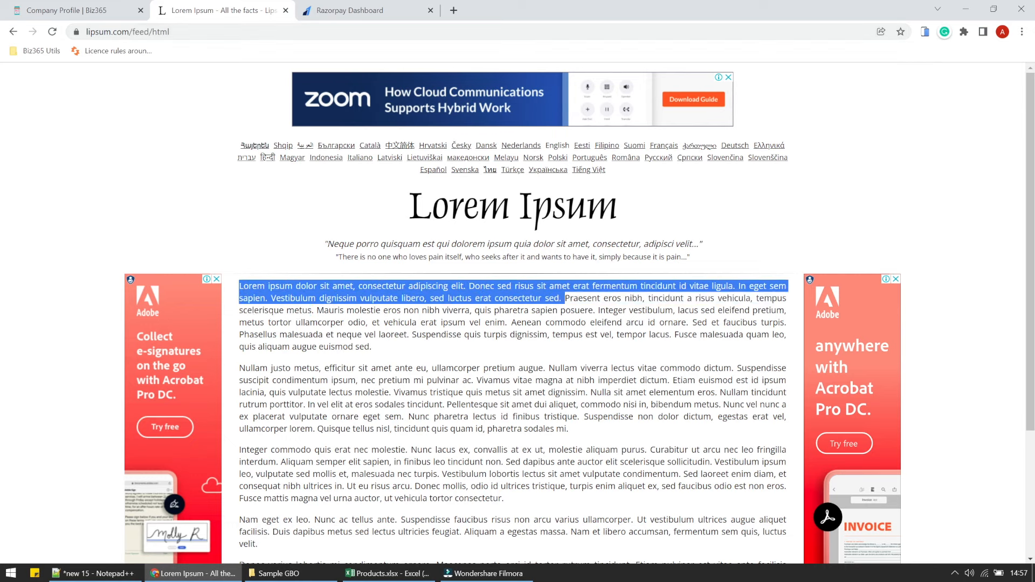
{"action": "left_click", "coordinate": [121, 5]}
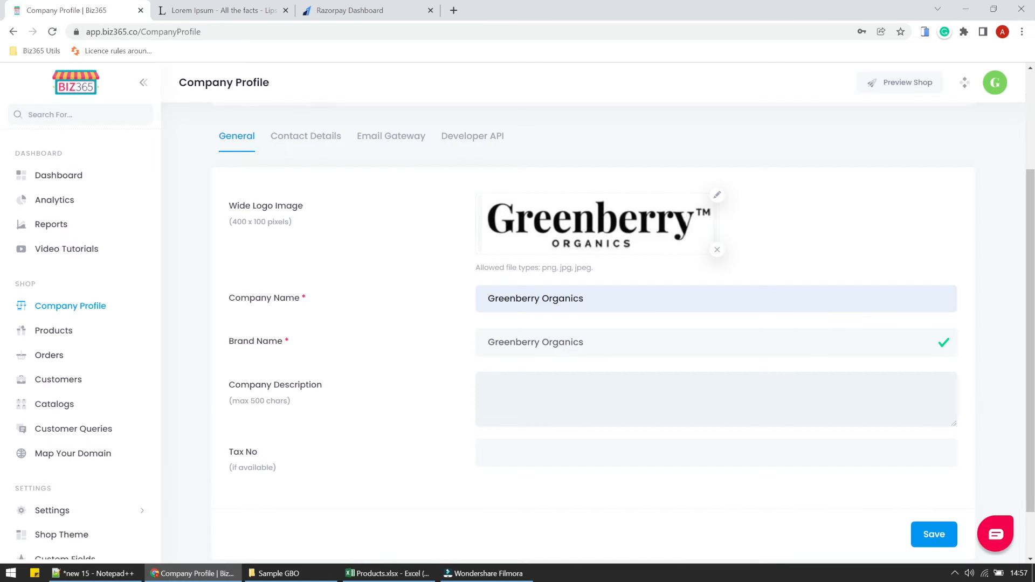
{"action": "key", "text": "ctrl+v"}
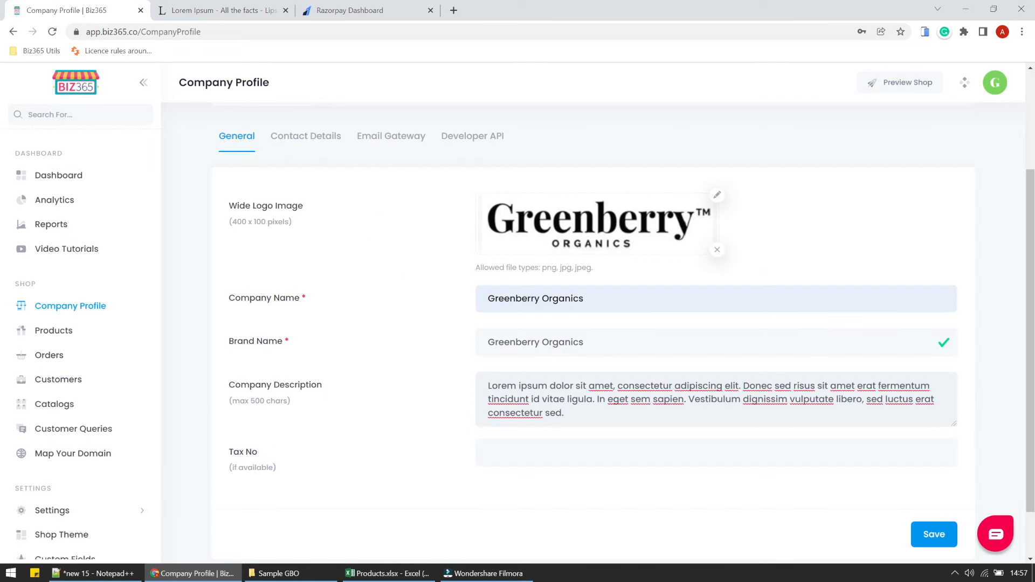
{"action": "left_click_drag", "start_coordinate": [566, 413], "coordinate": [593, 399]}
{"action": "key", "text": "BackSpace"}
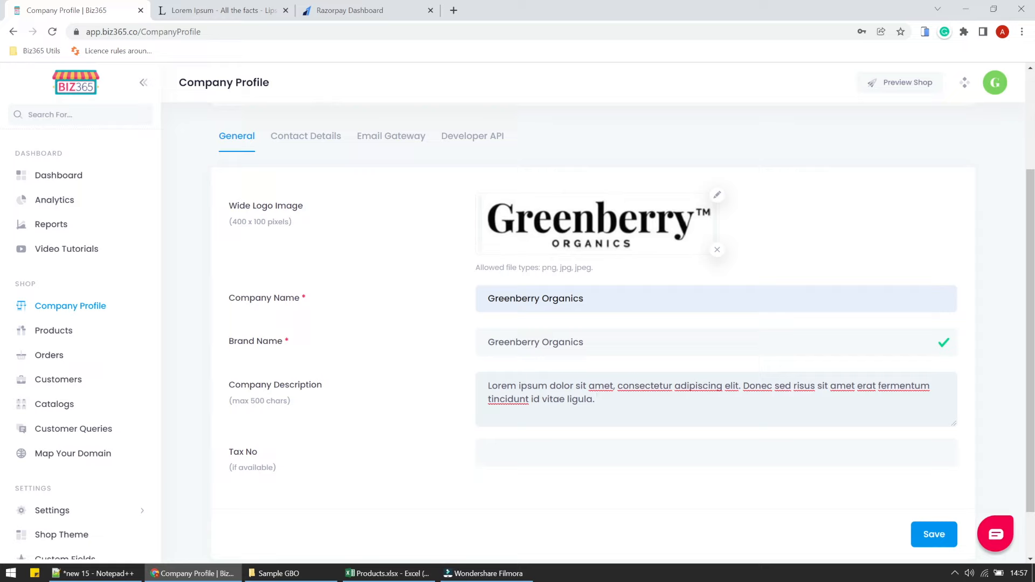
{"action": "left_click", "coordinate": [581, 452]}
{"action": "left_click", "coordinate": [534, 309]}
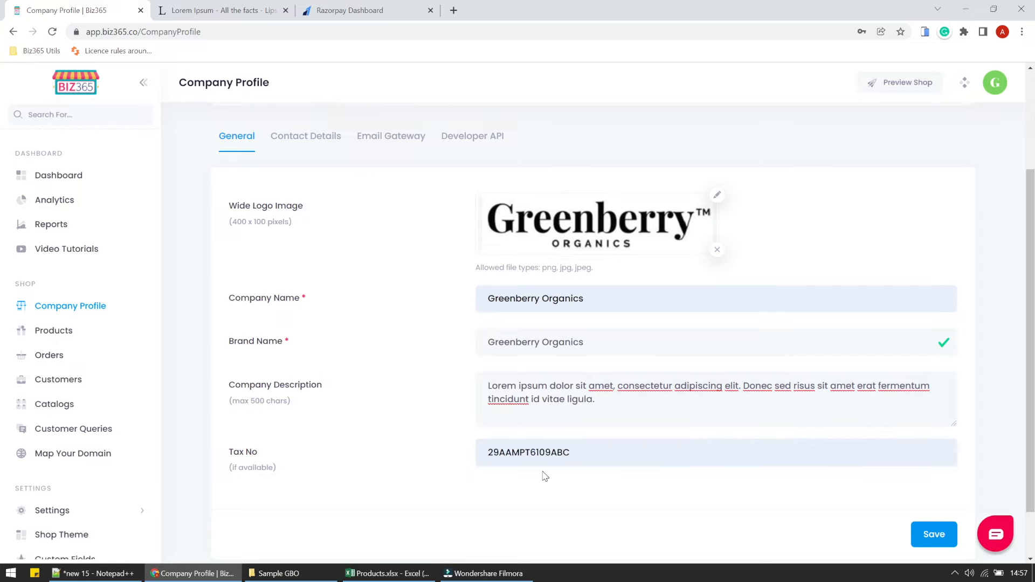
In Contact Details, autofill the shop address and replace the contact e-mail with the saved shop e-mail.
{"action": "left_click", "coordinate": [284, 138]}
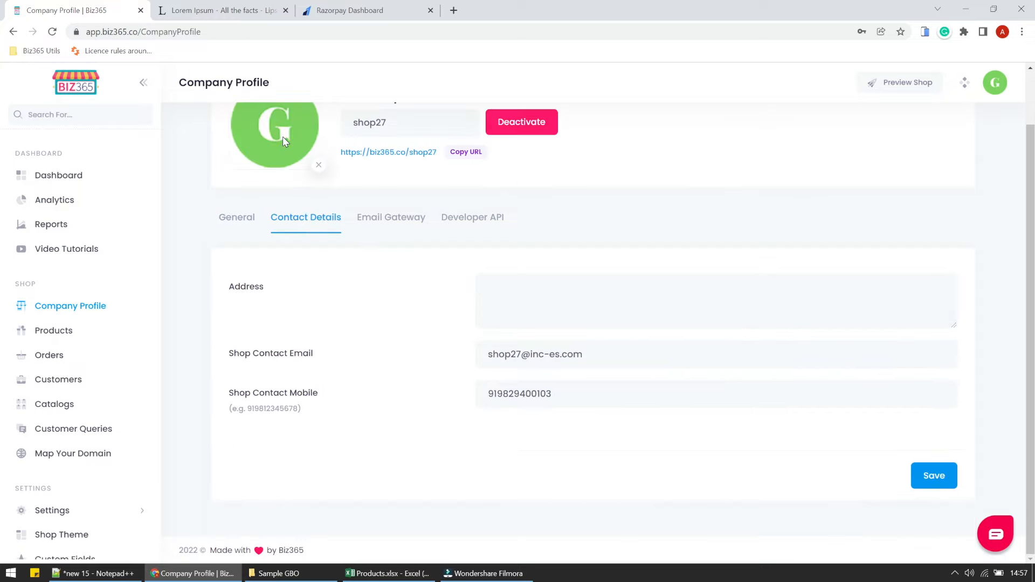
{"action": "left_click", "coordinate": [538, 287]}
{"action": "left_click", "coordinate": [536, 350]}
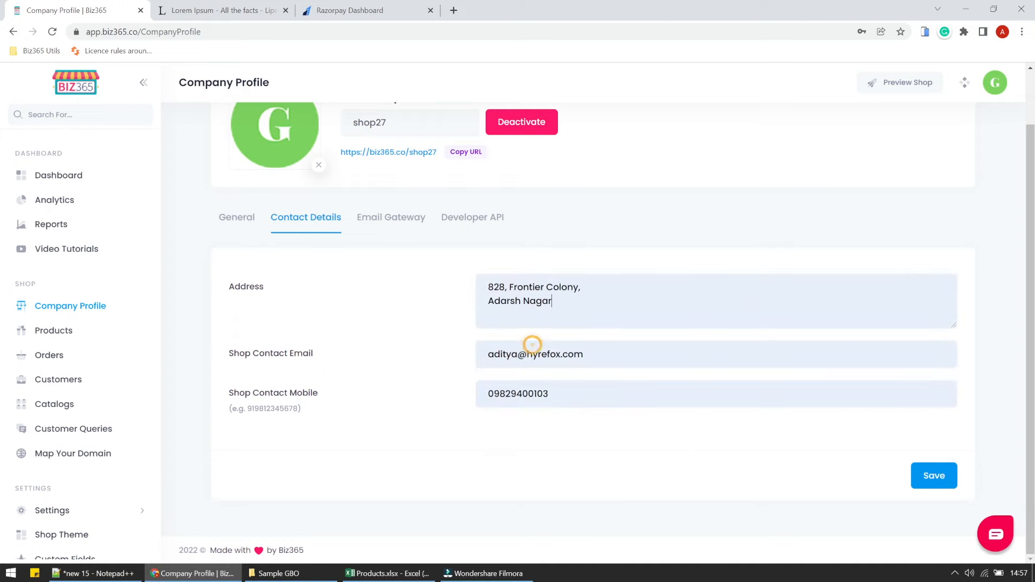
{"action": "triple_click", "coordinate": [541, 360]}
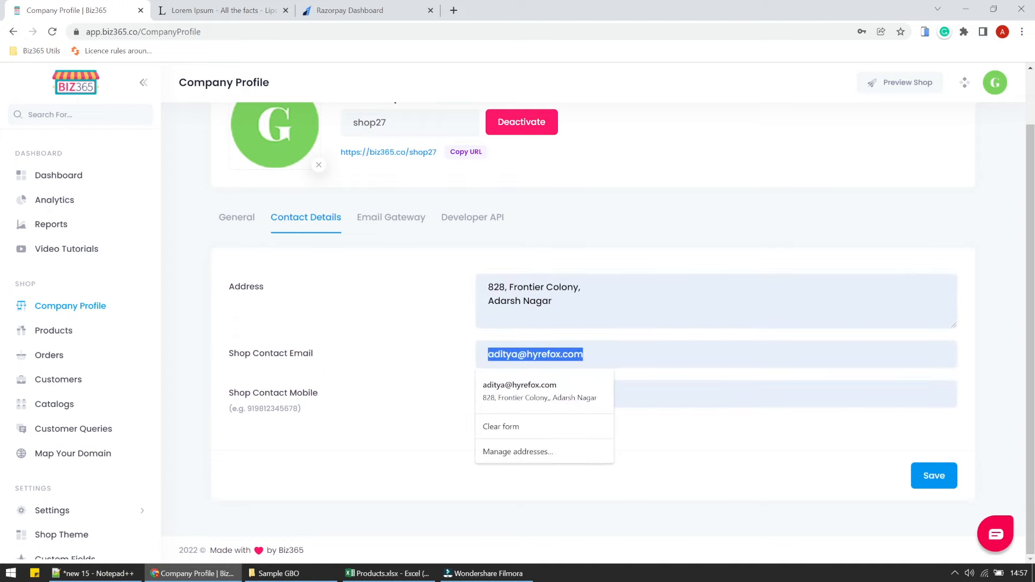
{"action": "type", "text": "sh"}
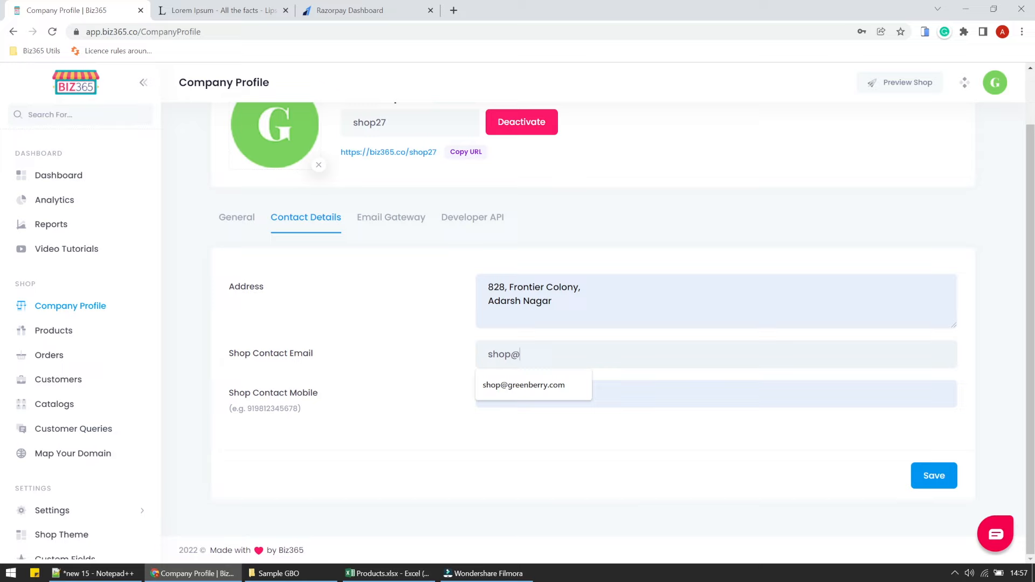
{"action": "type", "text": "op@"}
{"action": "key", "text": "Down"}
{"action": "key", "text": "Return"}
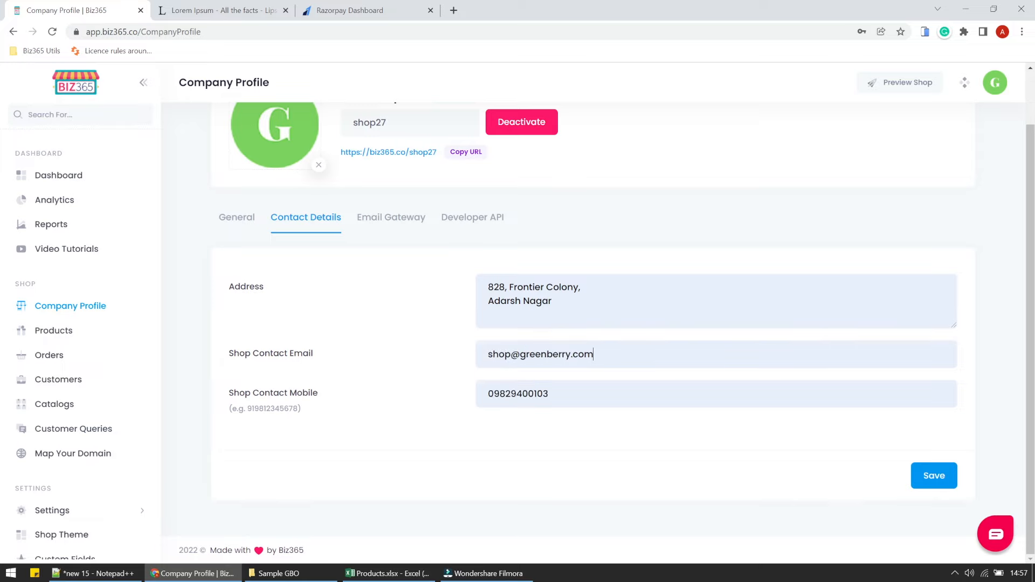
Replace the mobile number's leading 0 with country code 91 and save the contact details.
{"action": "left_click", "coordinate": [566, 395]}
{"action": "left_click", "coordinate": [547, 422]}
{"action": "left_click_drag", "start_coordinate": [494, 395], "coordinate": [487, 394]}
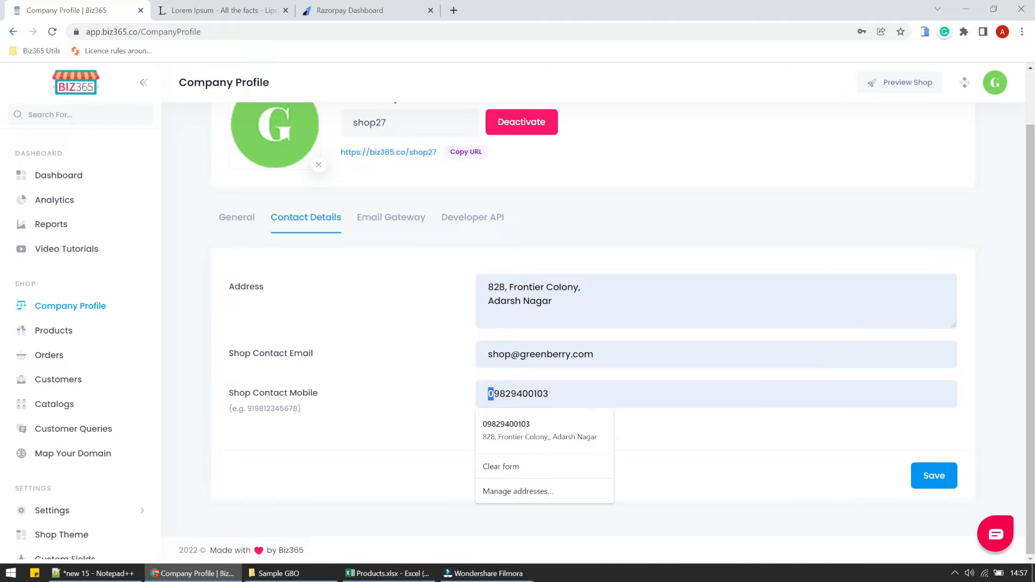
{"action": "type", "text": "91"}
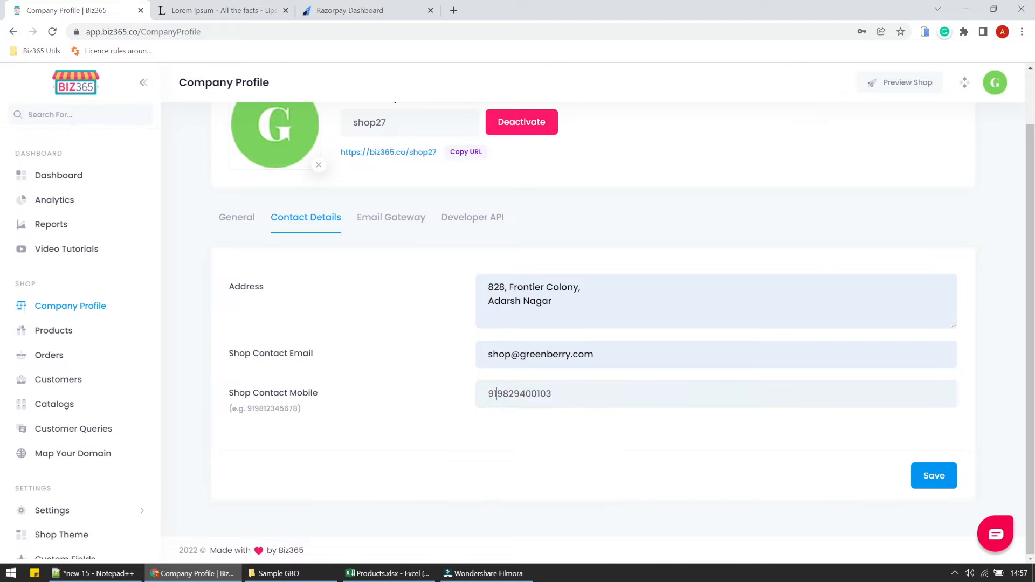
{"action": "left_click", "coordinate": [531, 432]}
{"action": "left_click", "coordinate": [928, 485]}
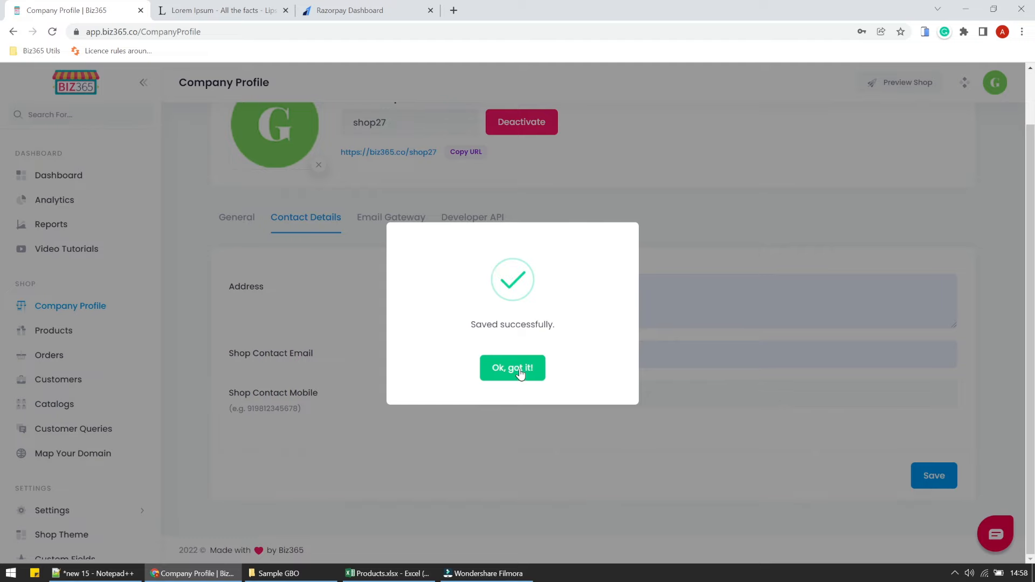
{"action": "left_click", "coordinate": [519, 369]}
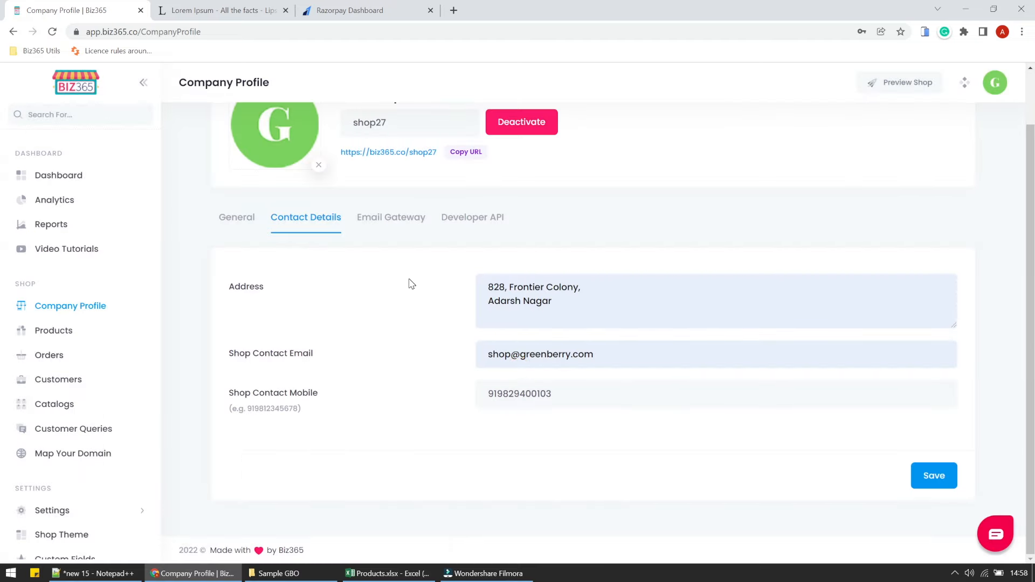
Add a Banner main slider section to the Home page with Simple transition at position 1.
{"action": "left_click", "coordinate": [71, 534]}
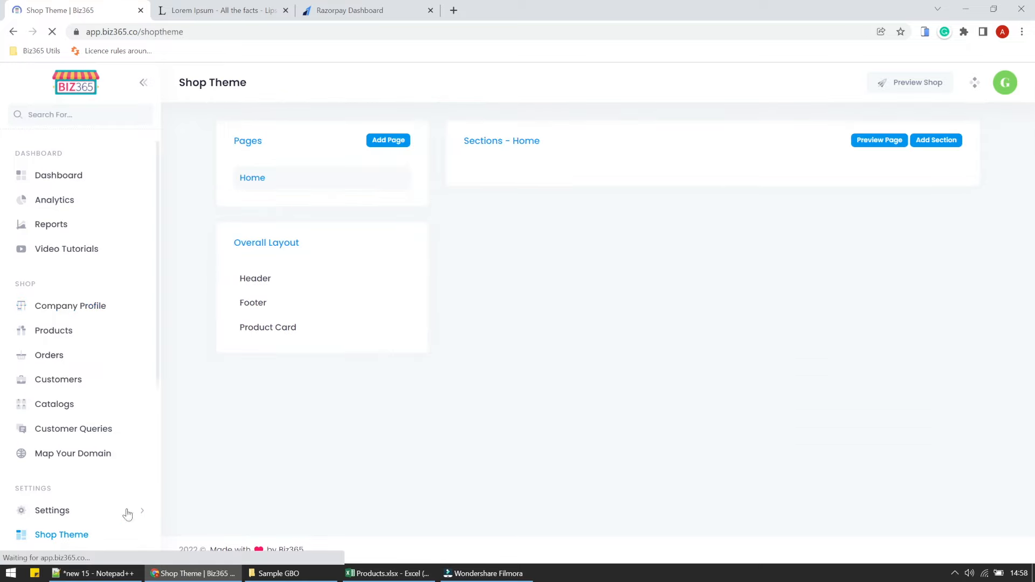
{"action": "left_click", "coordinate": [930, 141]}
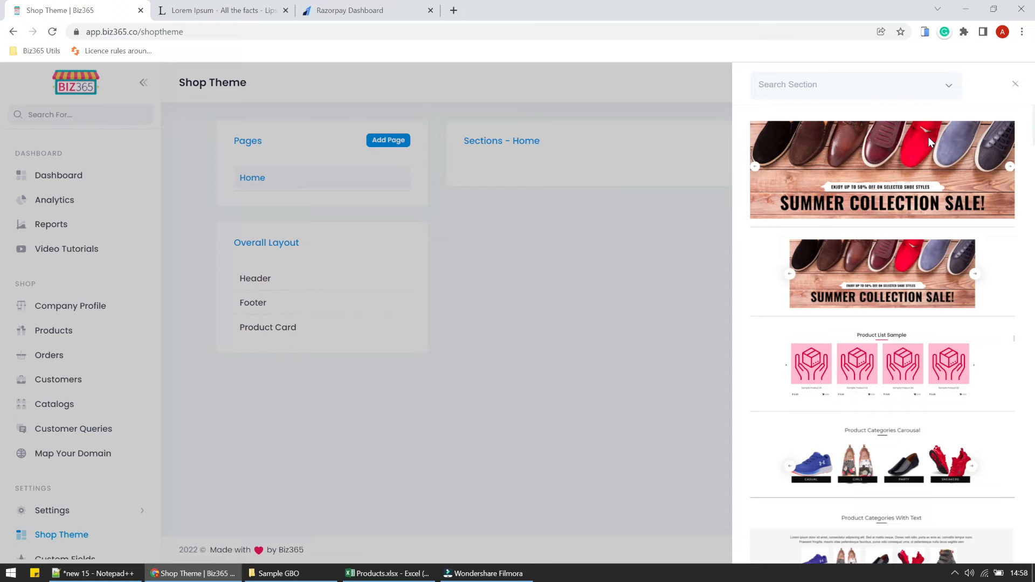
{"action": "left_click", "coordinate": [858, 86]}
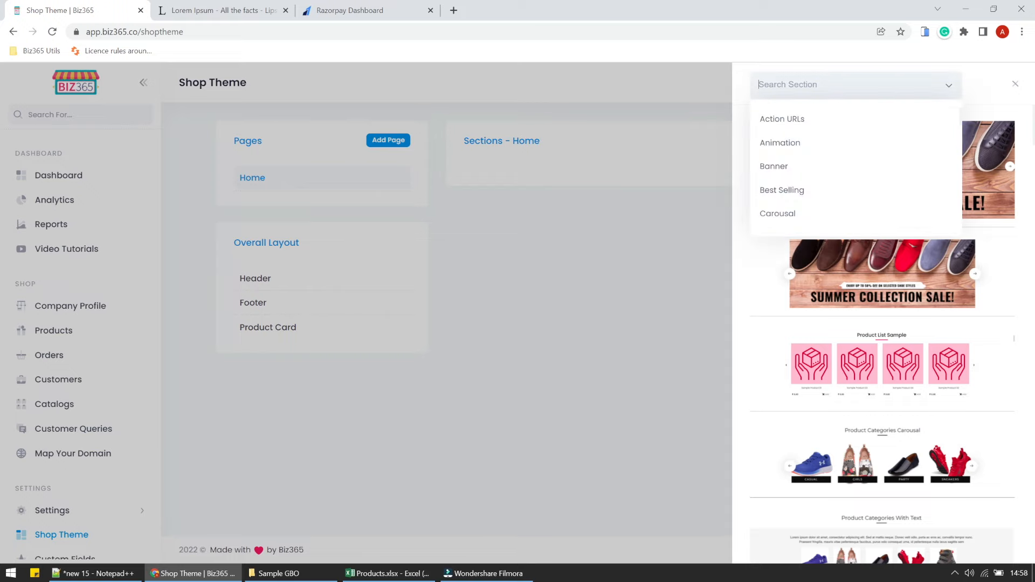
{"action": "type", "text": "ban"}
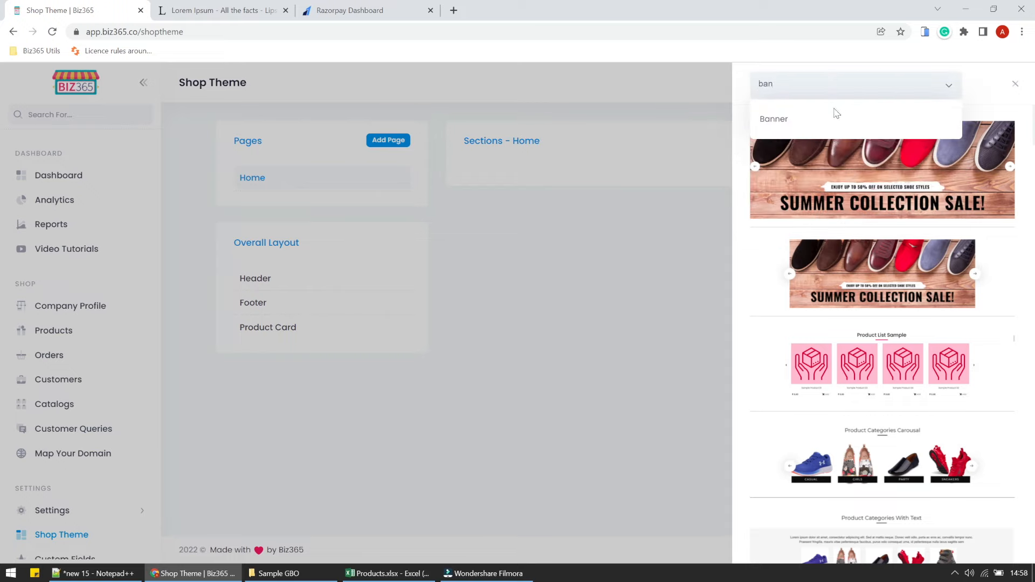
{"action": "left_click", "coordinate": [832, 111]}
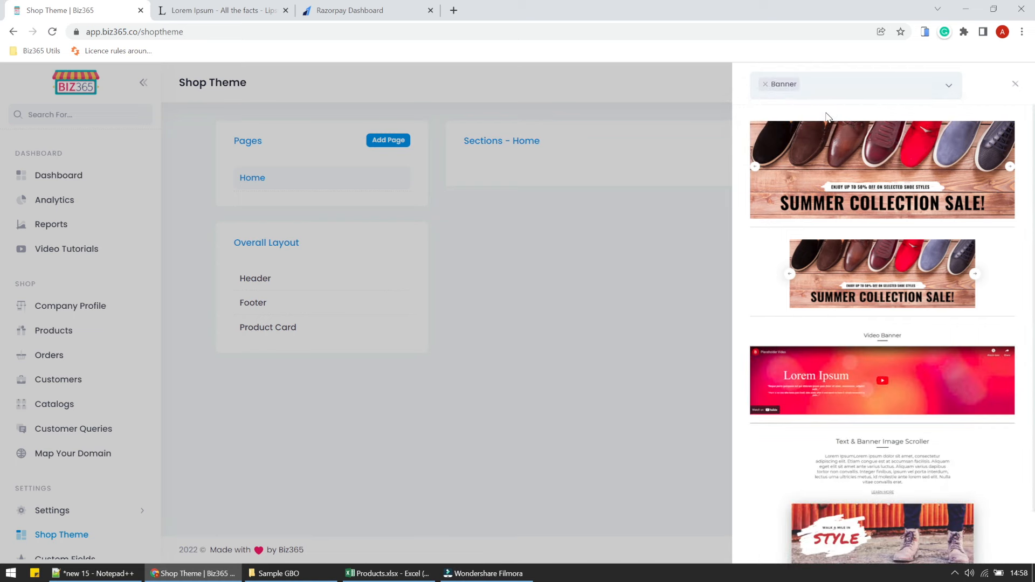
{"action": "left_click", "coordinate": [852, 183]}
{"action": "left_click", "coordinate": [278, 181]}
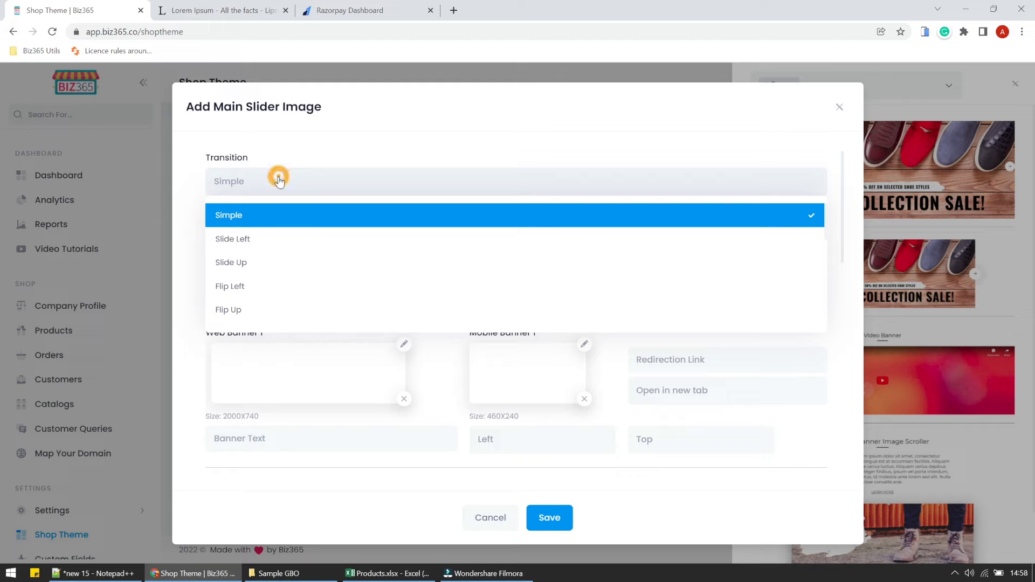
{"action": "left_click", "coordinate": [278, 181]}
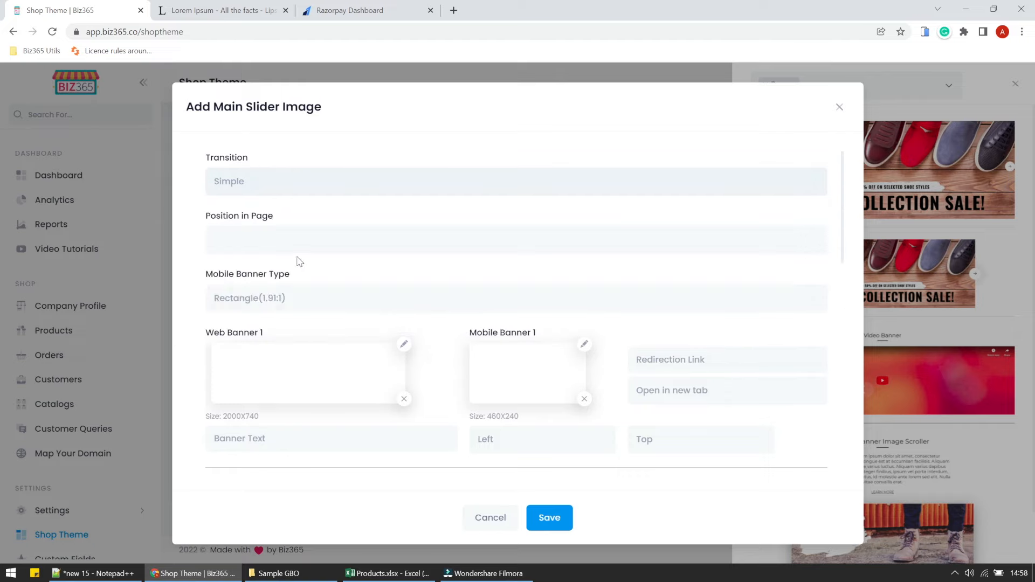
{"action": "left_click", "coordinate": [296, 241]}
{"action": "left_click", "coordinate": [264, 289]}
Upload Hero1.png and Hero1-mobile.png from Banners as the first web and mobile banners.
{"action": "left_click", "coordinate": [267, 375]}
{"action": "left_click", "coordinate": [404, 344]}
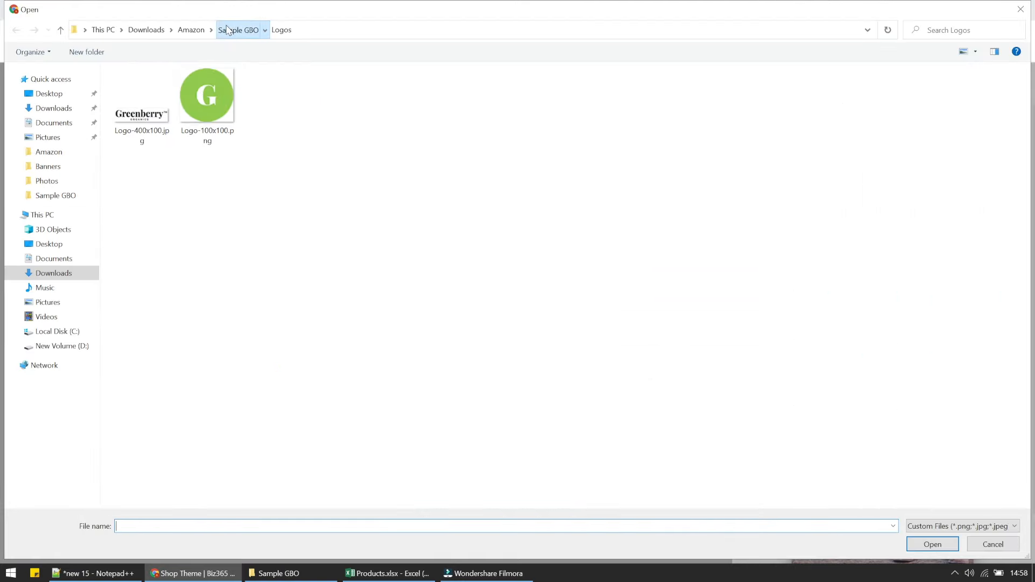
{"action": "left_click", "coordinate": [229, 30]}
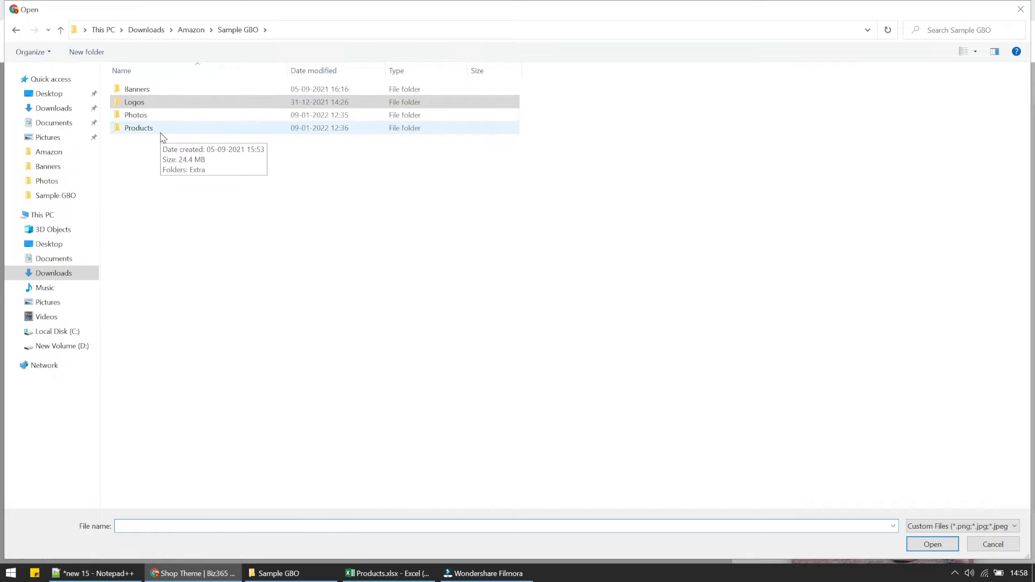
{"action": "double_click", "coordinate": [166, 88]}
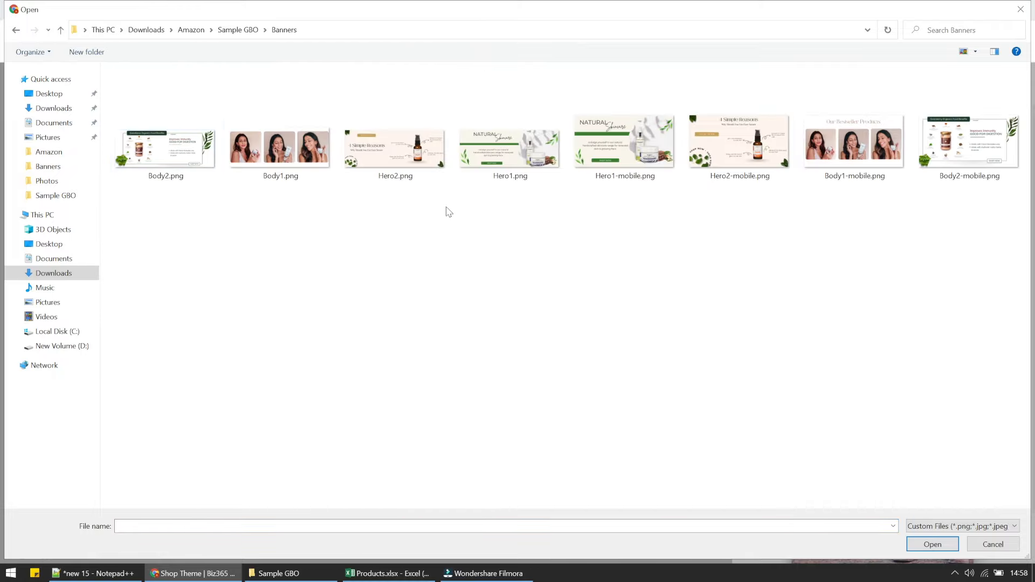
{"action": "double_click", "coordinate": [510, 146]}
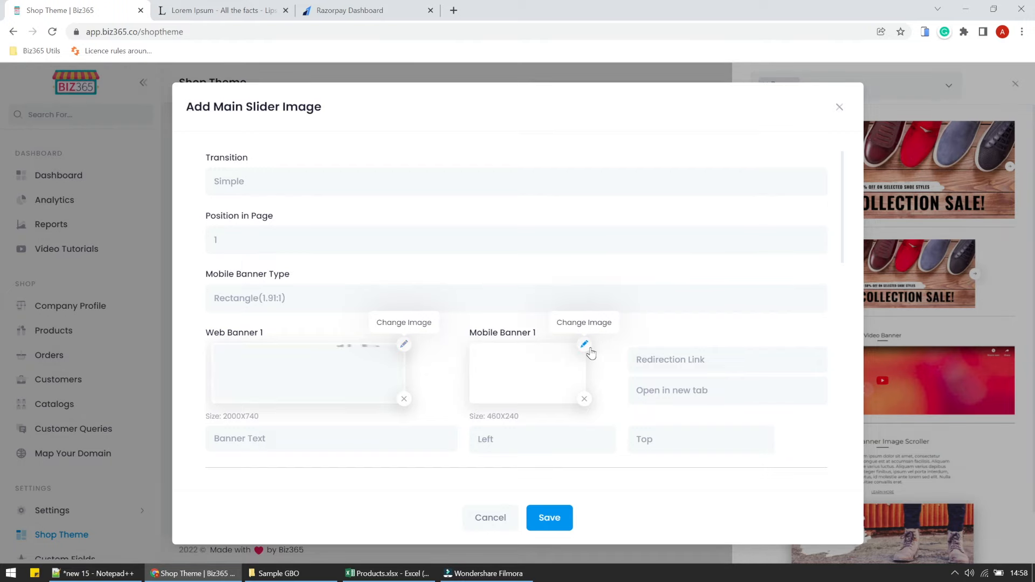
{"action": "left_click", "coordinate": [590, 350]}
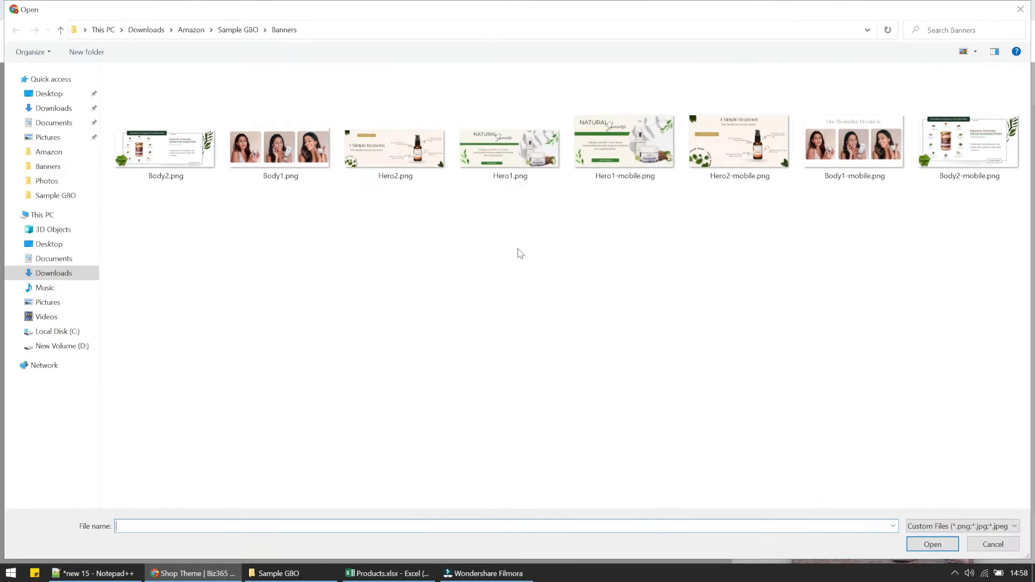
{"action": "left_click", "coordinate": [599, 156]}
{"action": "double_click", "coordinate": [599, 157]}
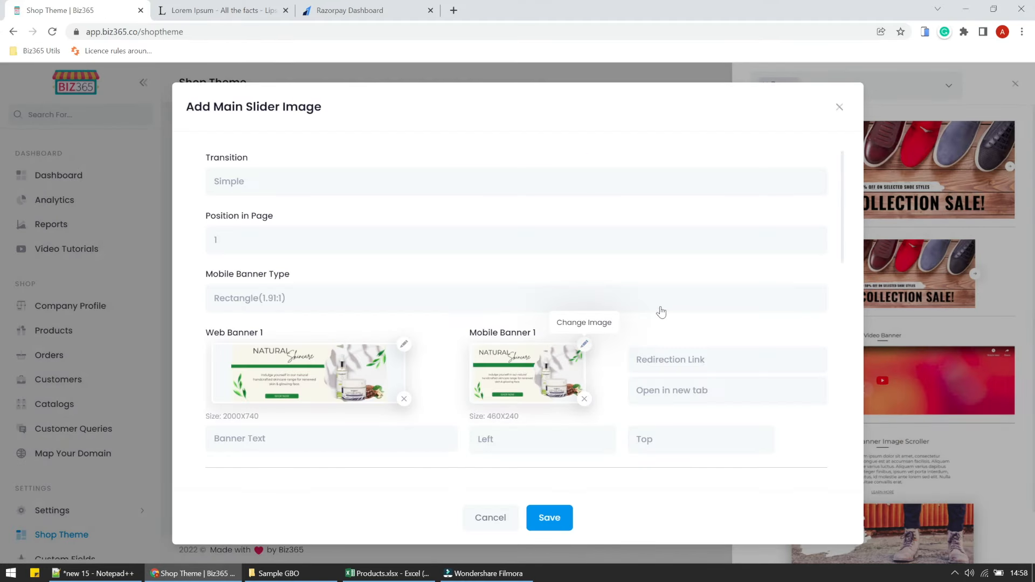
Upload Hero2.png and Hero2-mobile.png as the second web and mobile banners.
{"action": "scroll", "coordinate": [665, 328], "scroll_direction": "down", "scroll_amount": 3}
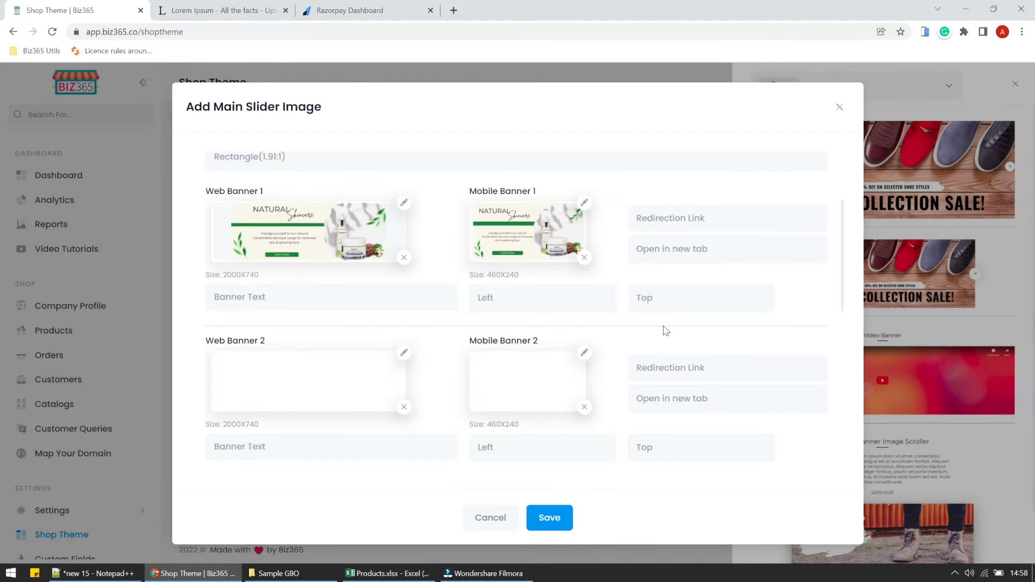
{"action": "left_click", "coordinate": [404, 353]}
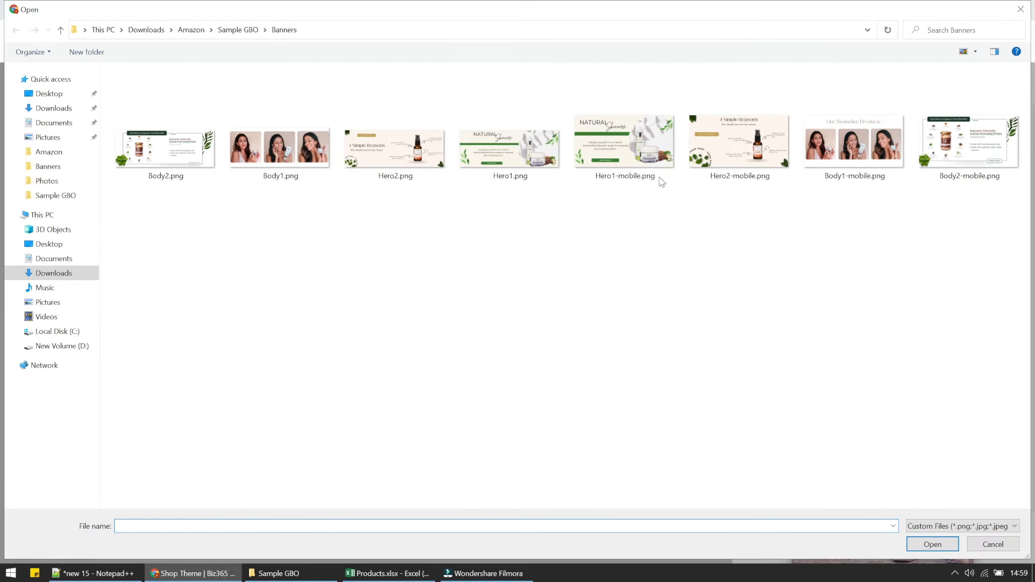
{"action": "double_click", "coordinate": [395, 149]}
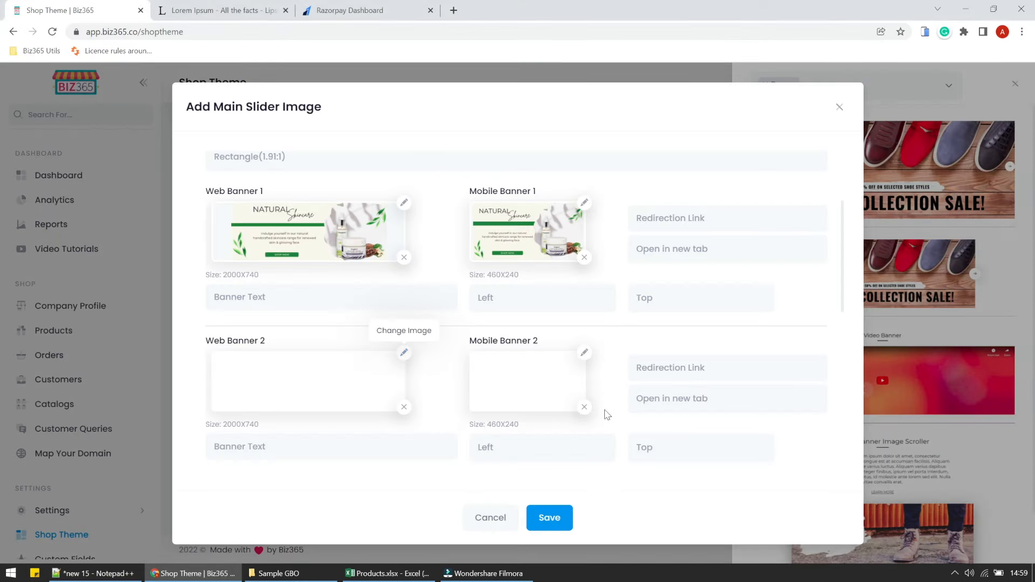
{"action": "left_click", "coordinate": [584, 353]}
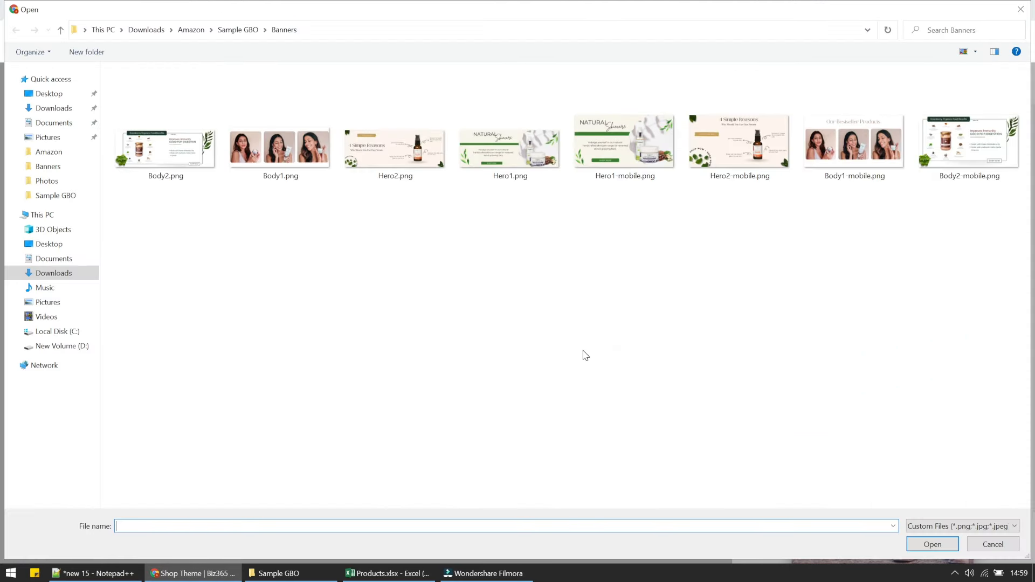
{"action": "double_click", "coordinate": [746, 167]}
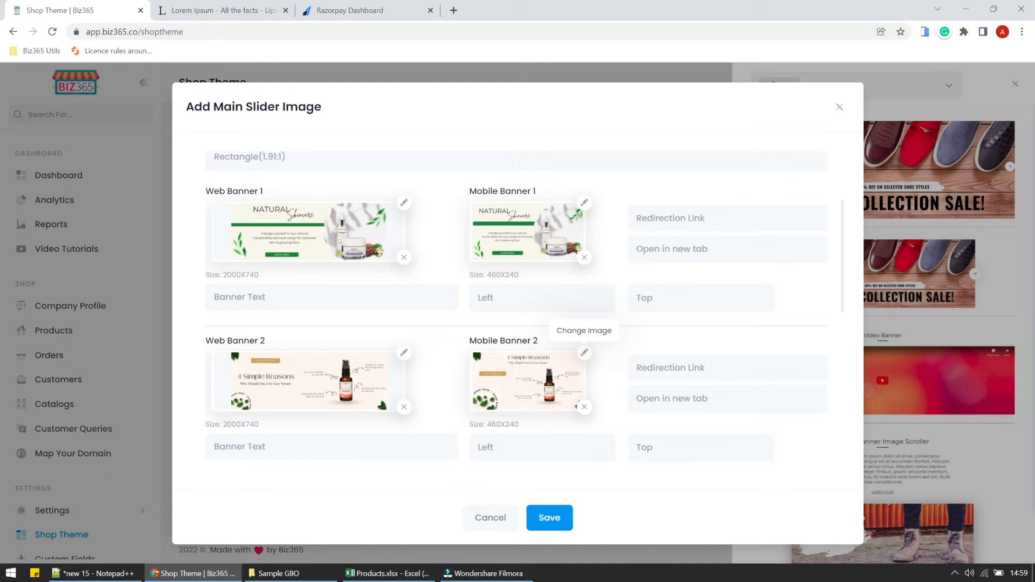
{"action": "scroll", "coordinate": [513, 456], "scroll_direction": "down", "scroll_amount": 5}
{"action": "scroll", "coordinate": [513, 456], "scroll_direction": "up", "scroll_amount": 8}
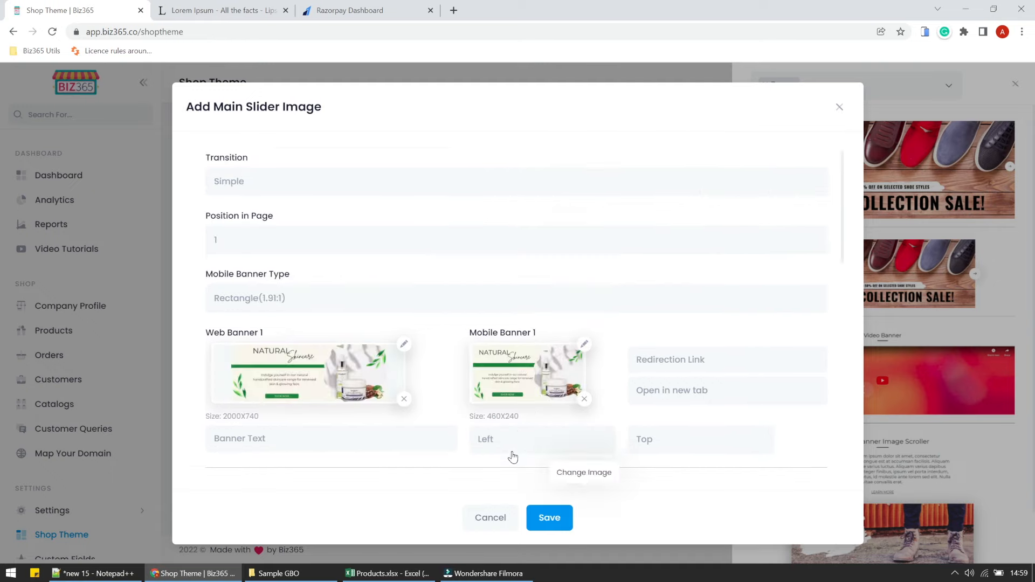
Save the main slider, then add a Text Block section from the Text category to Home.
{"action": "left_click", "coordinate": [561, 517]}
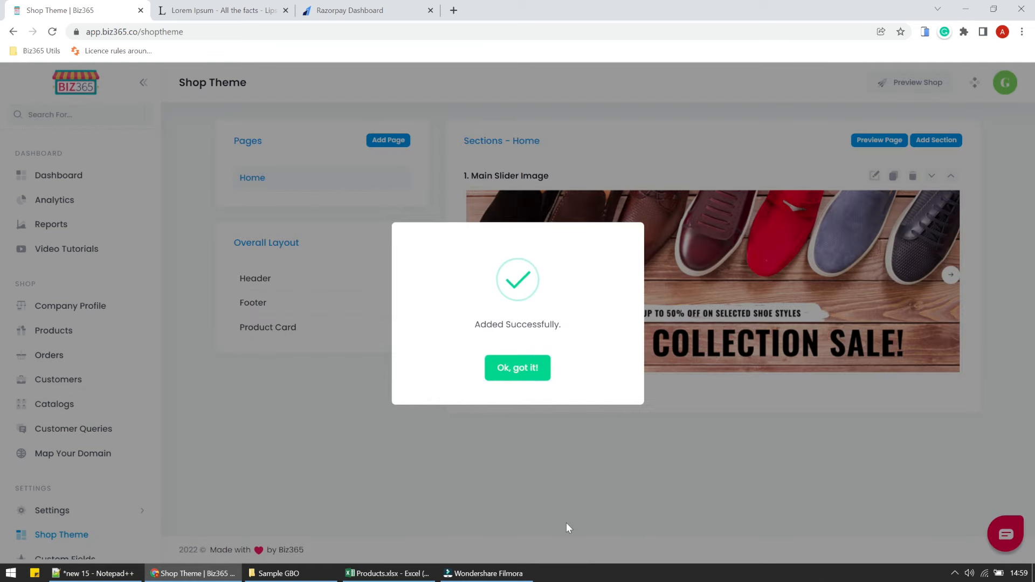
{"action": "left_click", "coordinate": [514, 372]}
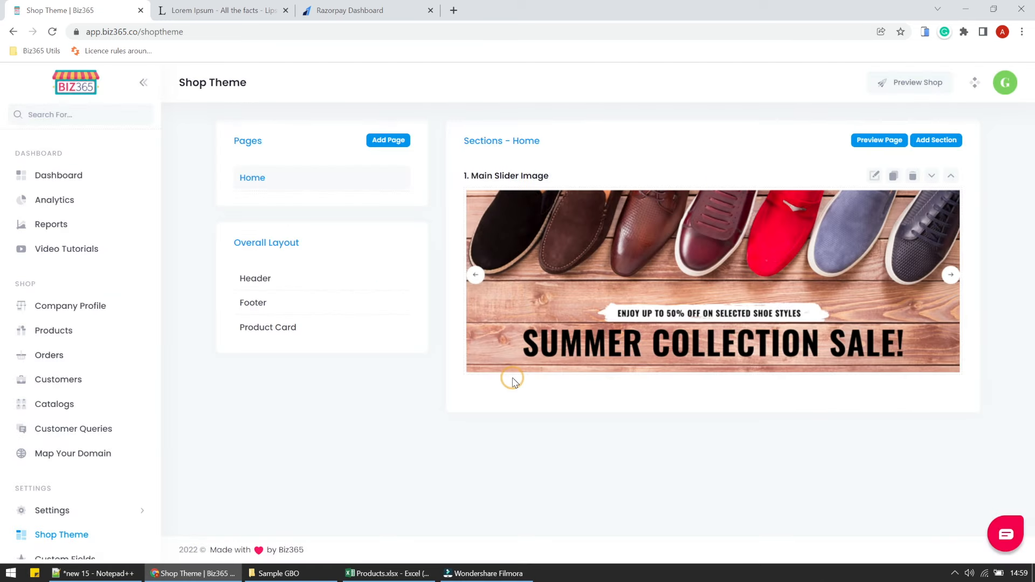
{"action": "left_click", "coordinate": [937, 142]}
{"action": "scroll", "coordinate": [928, 343], "scroll_direction": "down", "scroll_amount": 5}
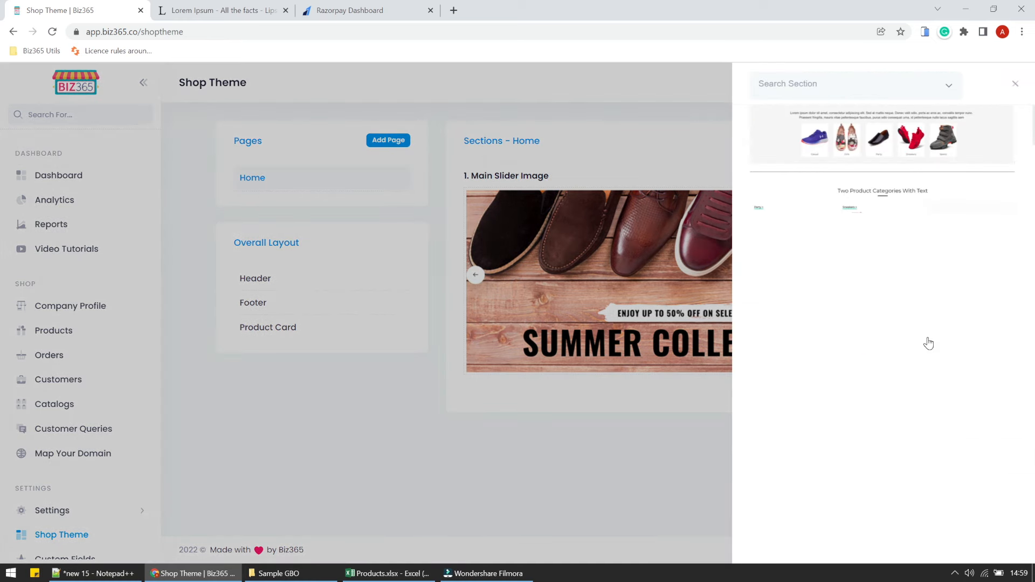
{"action": "left_click", "coordinate": [806, 91]}
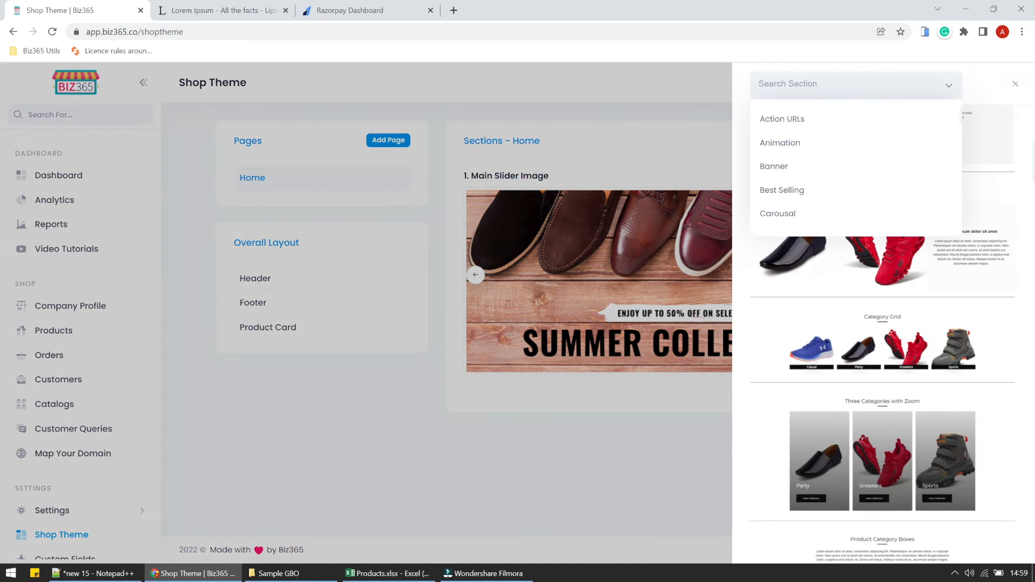
{"action": "type", "text": "text"}
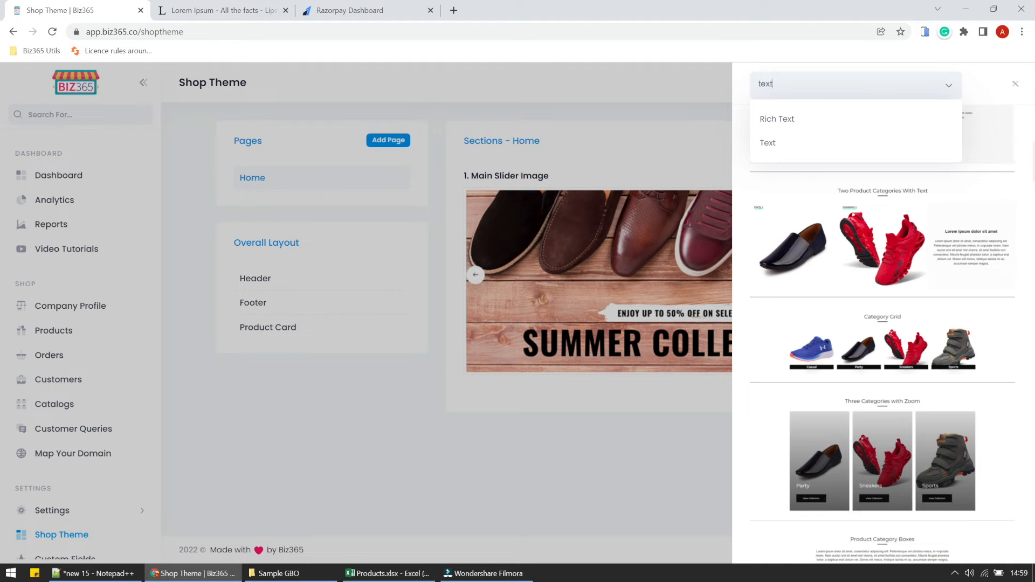
{"action": "left_click", "coordinate": [762, 143]}
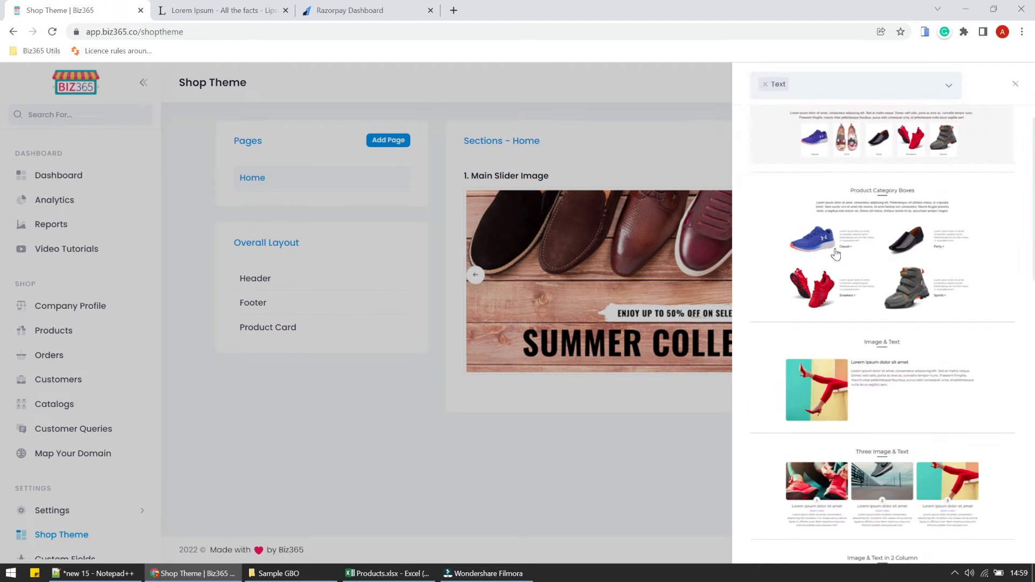
{"action": "scroll", "coordinate": [836, 253], "scroll_direction": "down", "scroll_amount": 3}
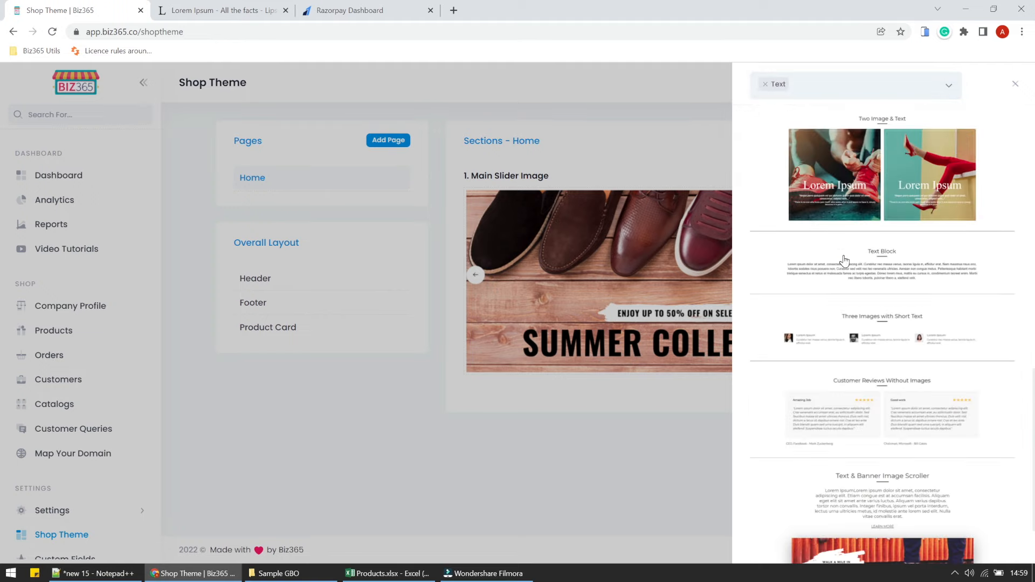
{"action": "left_click", "coordinate": [842, 257]}
{"action": "left_click", "coordinate": [269, 181]}
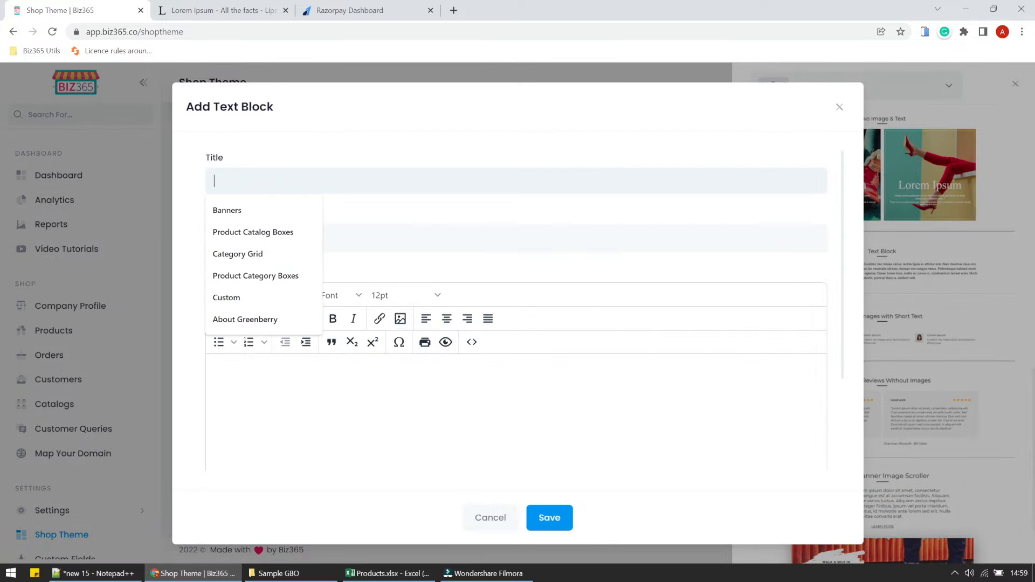
Title the text block 'About Greenberry' at position 2 and paste lorem ipsum as its body.
{"action": "left_click", "coordinate": [240, 317]}
{"action": "left_click", "coordinate": [265, 238]}
{"action": "left_click", "coordinate": [240, 306]}
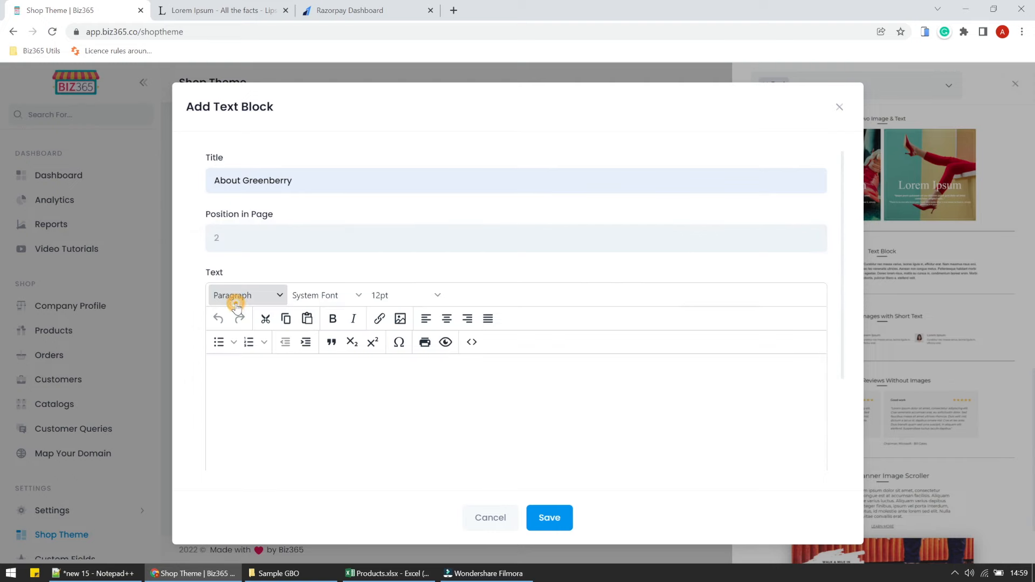
{"action": "left_click", "coordinate": [315, 410]}
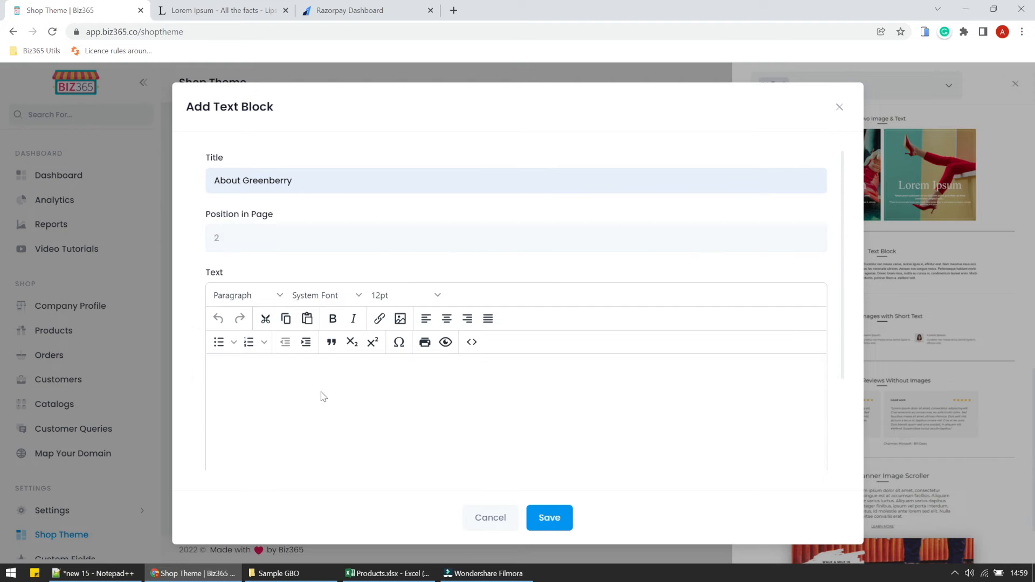
{"action": "left_click", "coordinate": [250, 5]}
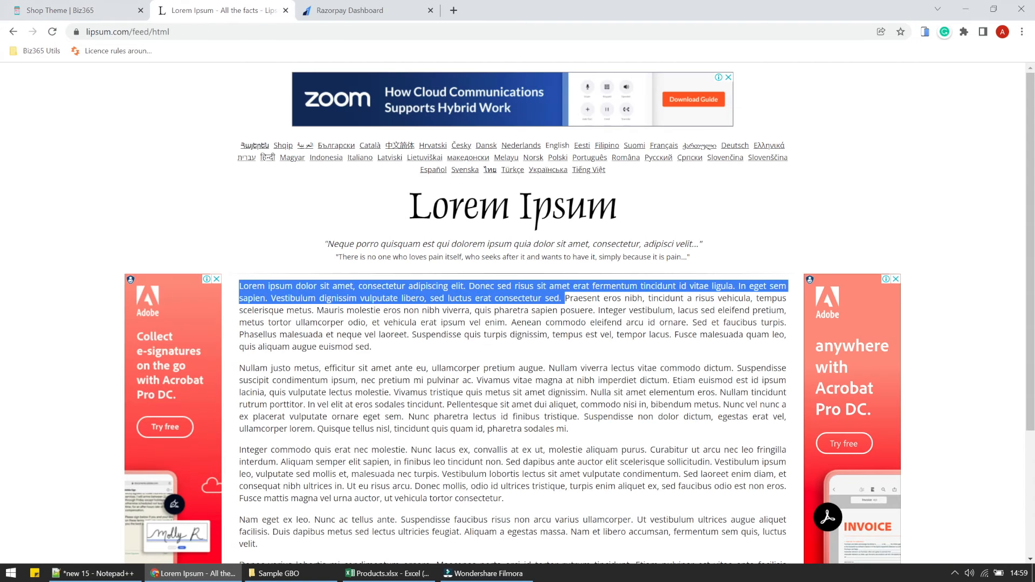
{"action": "left_click_drag", "start_coordinate": [316, 310], "coordinate": [239, 284]}
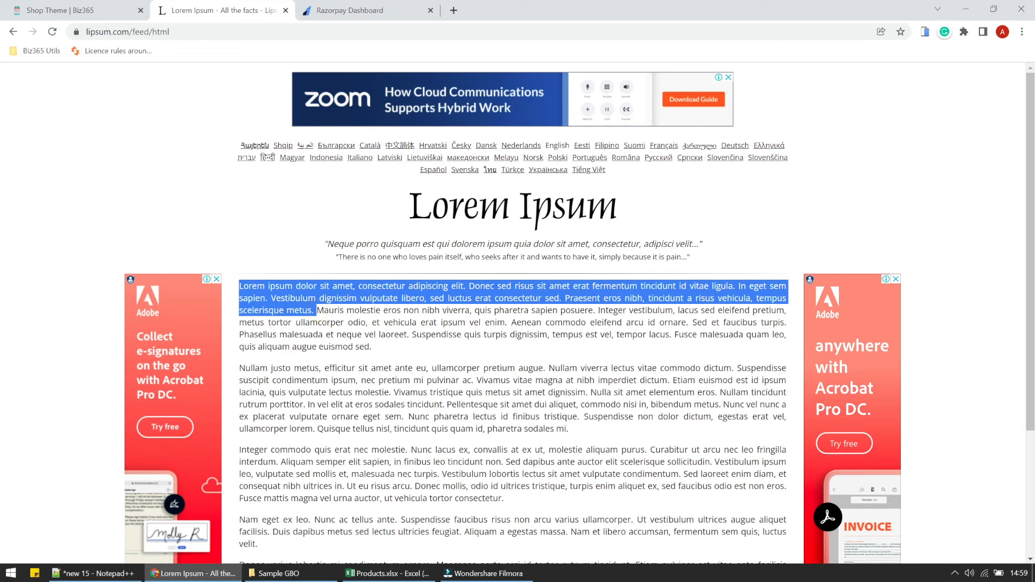
{"action": "left_click", "coordinate": [105, 7]}
{"action": "left_click", "coordinate": [431, 422]}
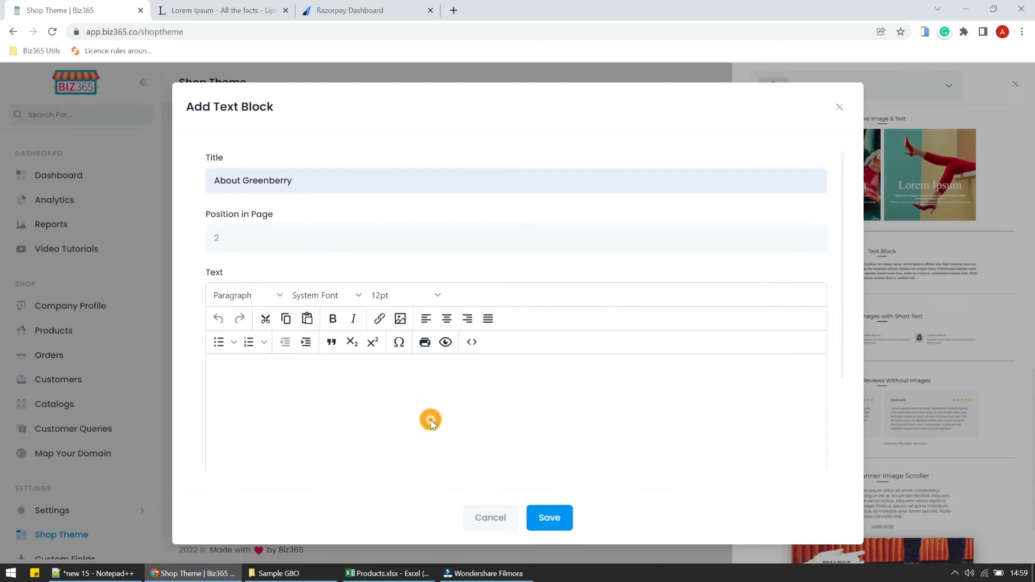
{"action": "type", "text": "Lorem ipsum dolor sit amet, consectetur adipiscing elit. Donec sed risus sit amet erat fermentum tincidunt id vitae ligula. In eget sem sapien. Vestibulum dignissim vulputate libero, sed luctus erat consectetur sed. Praesent eros nibh, tincidunt a risus vehicula, tempus scelerisque metus."}
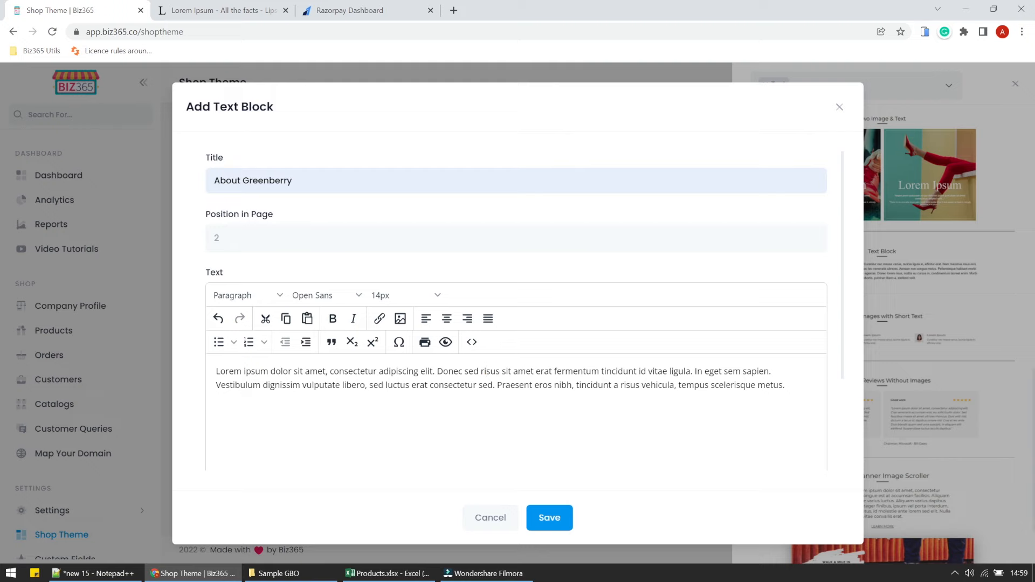
Centre the paragraph and set it to 18pt Alegreya Sans.
{"action": "key", "text": "ctrl+a"}
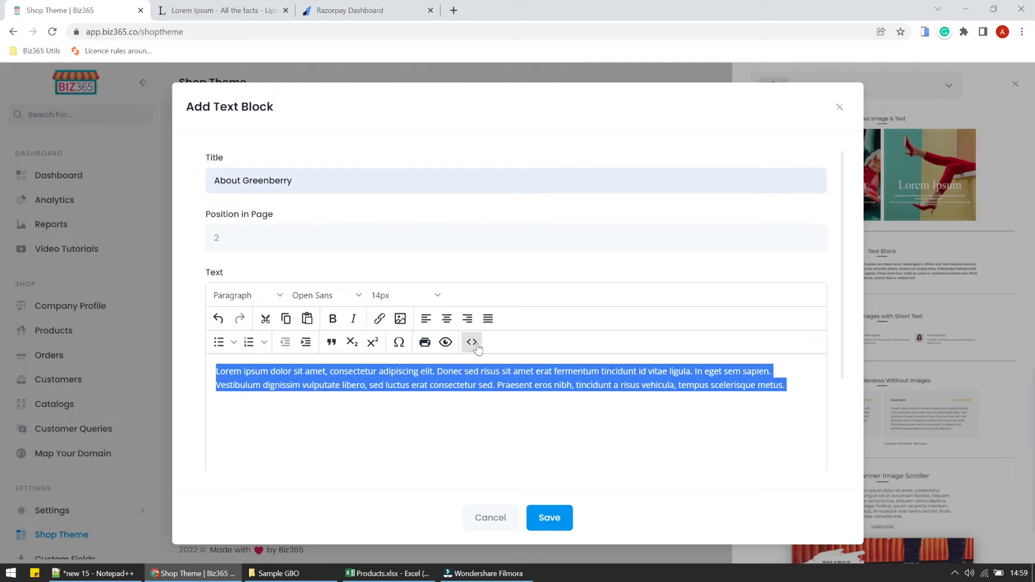
{"action": "left_click", "coordinate": [447, 320]}
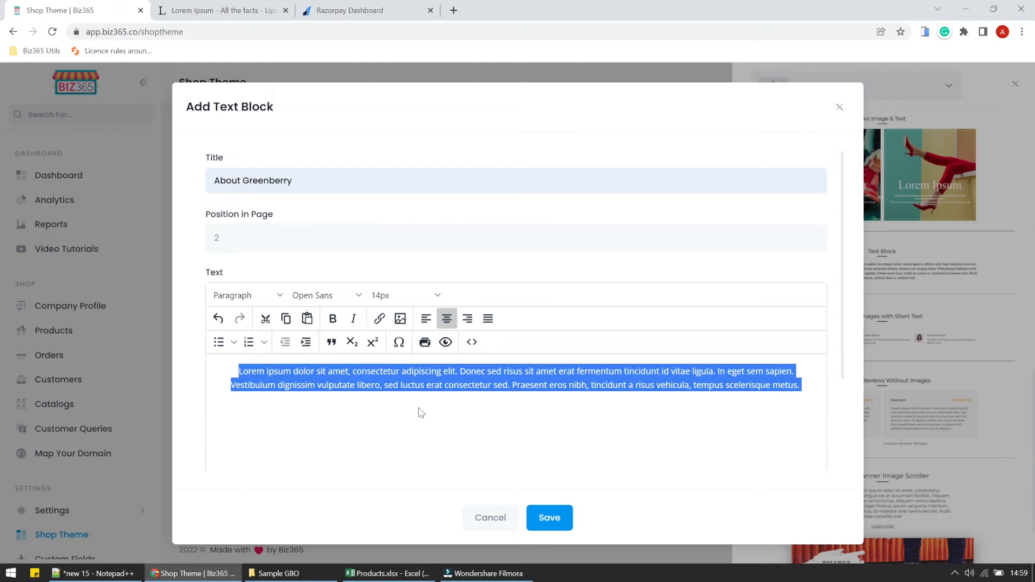
{"action": "left_click", "coordinate": [399, 293]}
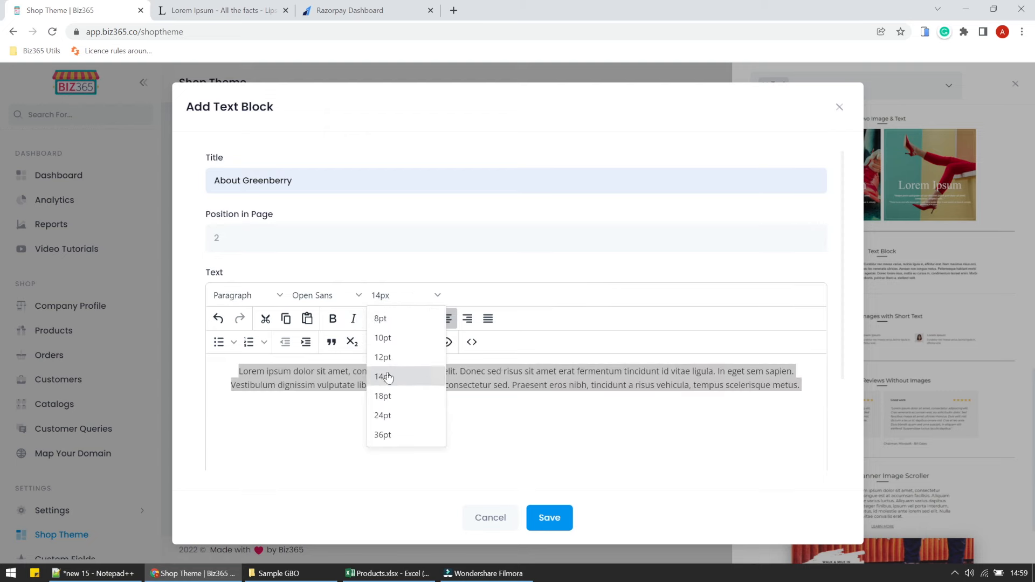
{"action": "left_click", "coordinate": [387, 396]}
{"action": "left_click", "coordinate": [387, 395]}
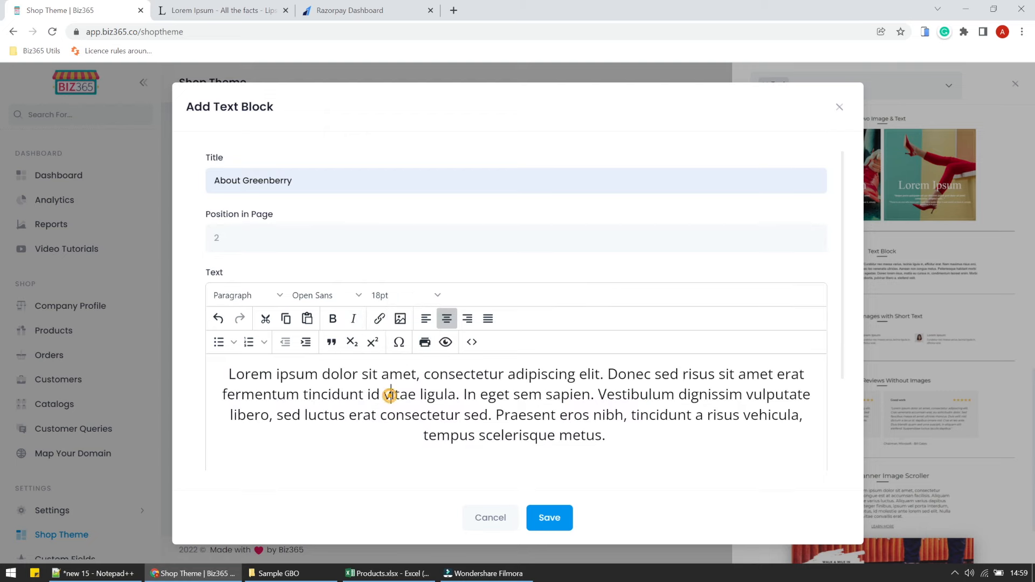
{"action": "triple_click", "coordinate": [326, 385]}
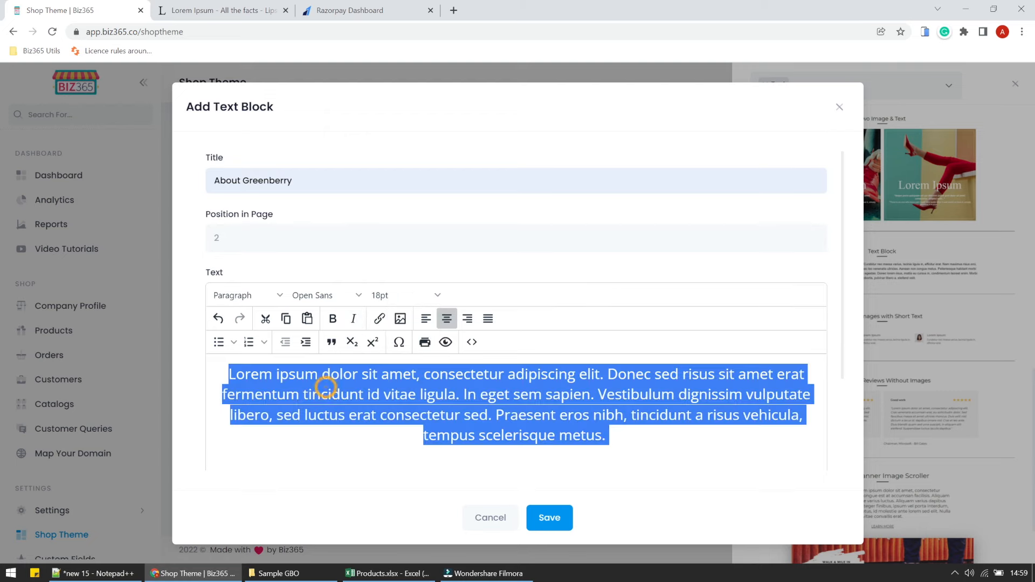
{"action": "left_click", "coordinate": [358, 285]}
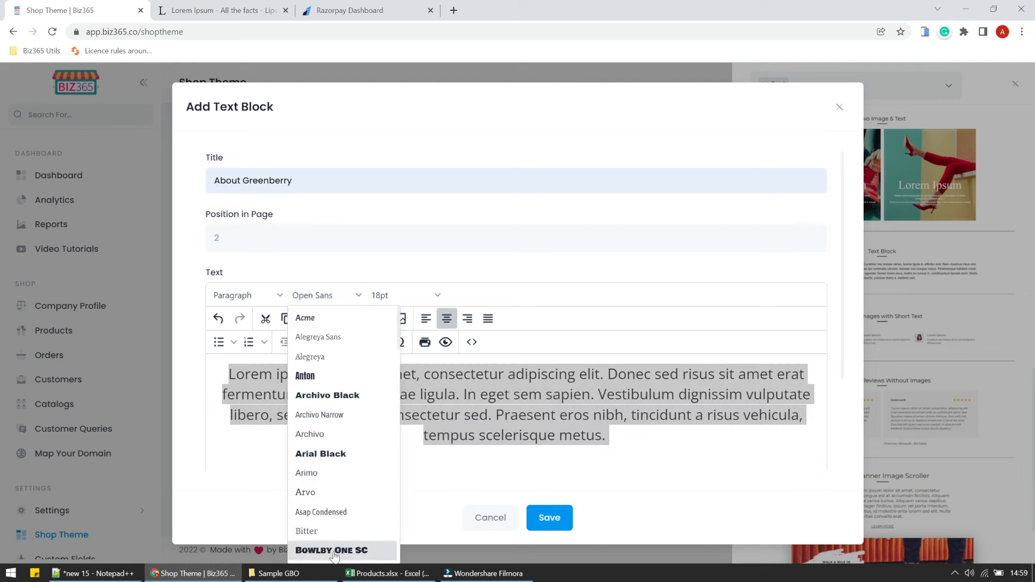
{"action": "left_click", "coordinate": [357, 435]}
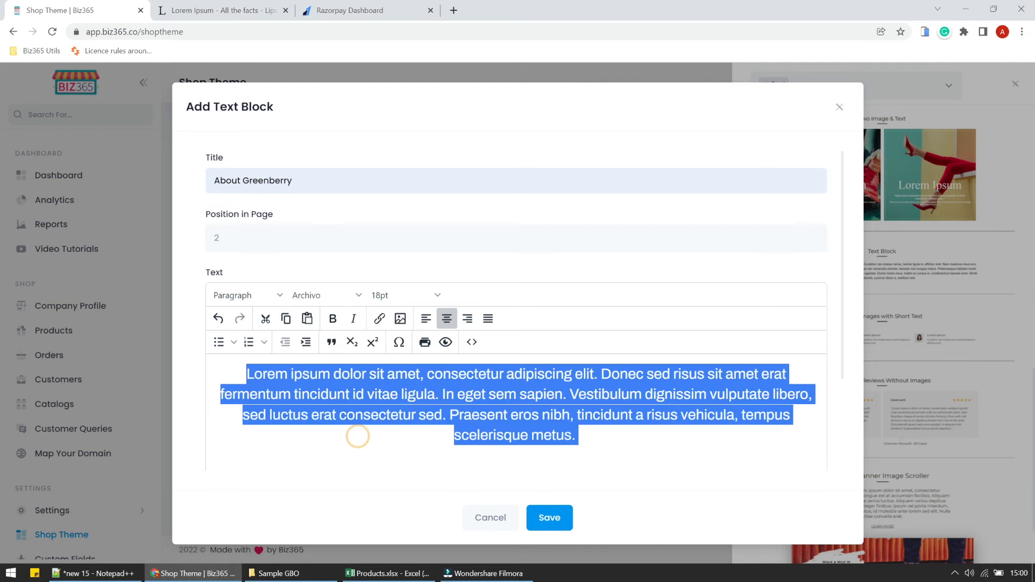
{"action": "left_click", "coordinate": [356, 295]}
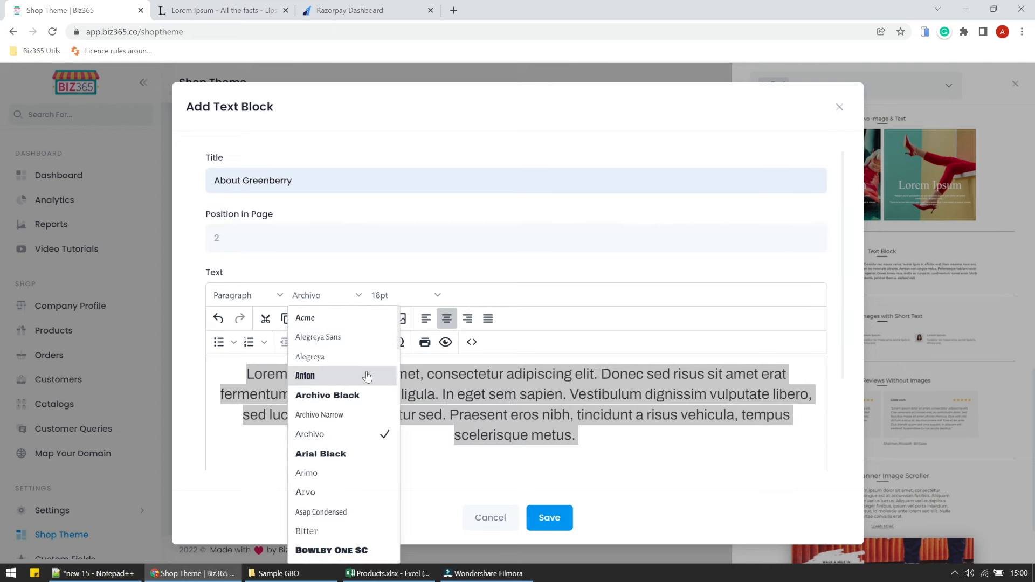
{"action": "left_click", "coordinate": [365, 340]}
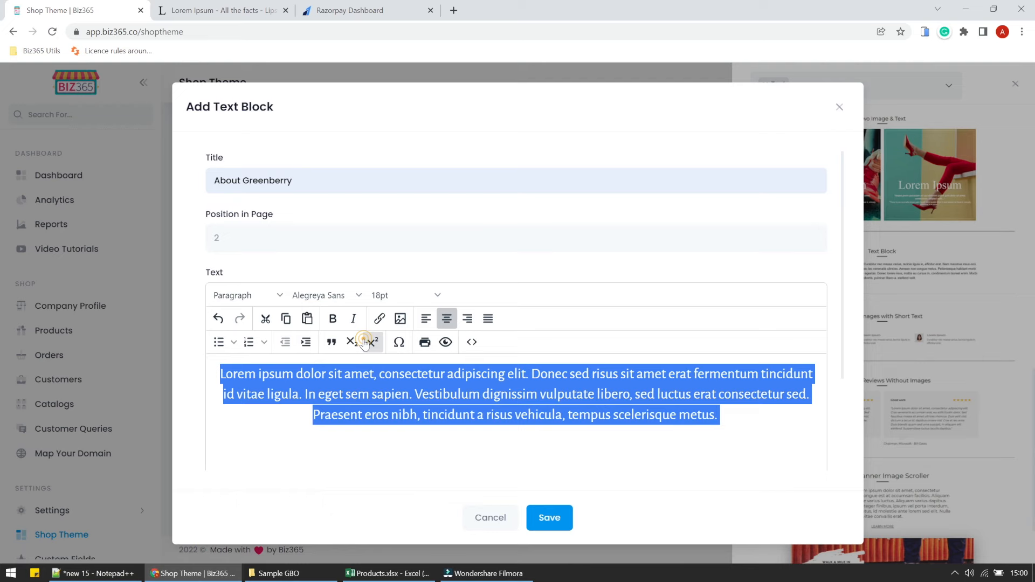
Save the About Greenberry text block and acknowledge the confirmation.
{"action": "left_click", "coordinate": [373, 414]}
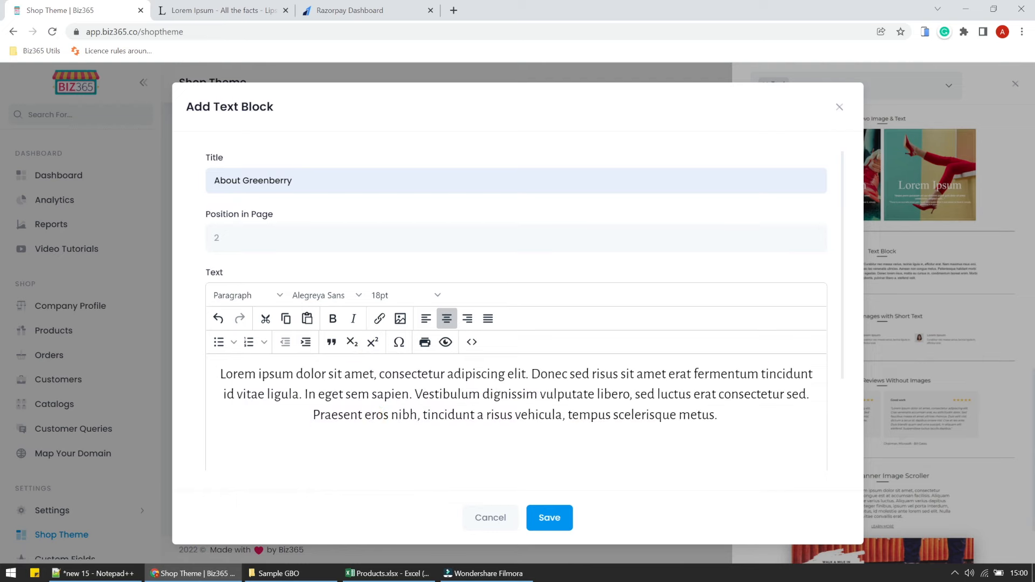
{"action": "left_click", "coordinate": [547, 523]}
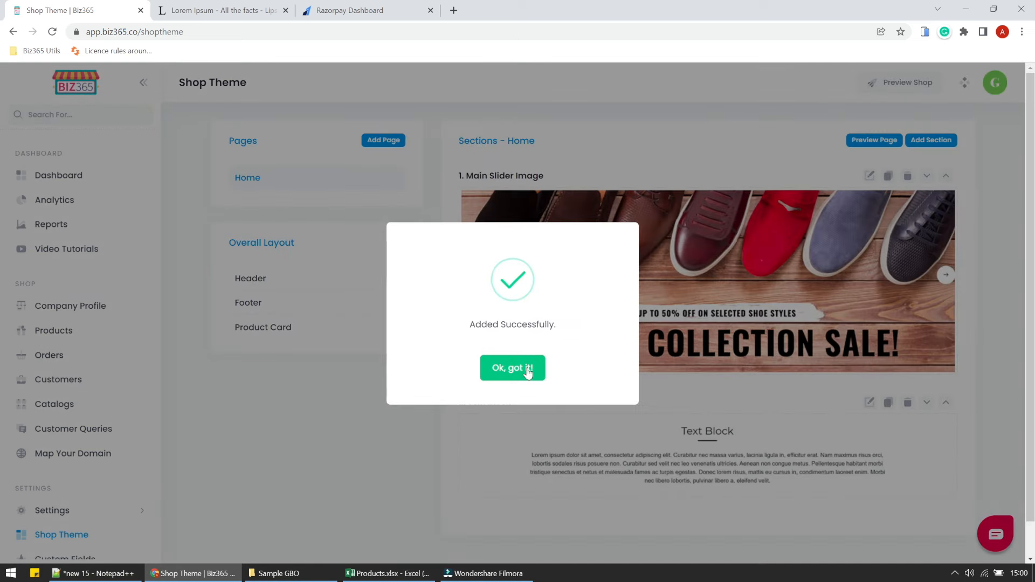
{"action": "left_click", "coordinate": [524, 367]}
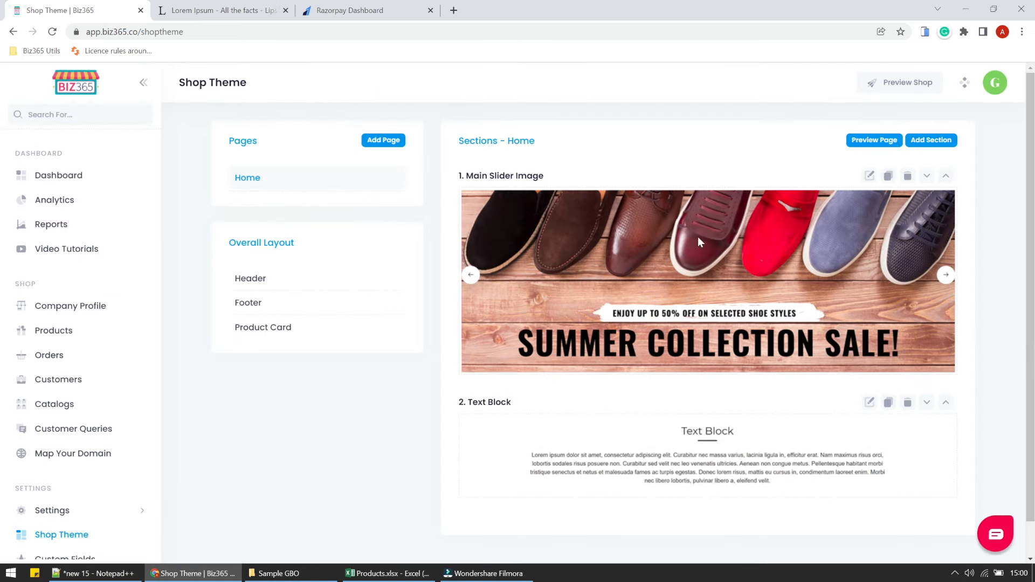
Preview the Greenberry Organics shop in a new tab via Preview Shop.
{"action": "left_click", "coordinate": [903, 86]}
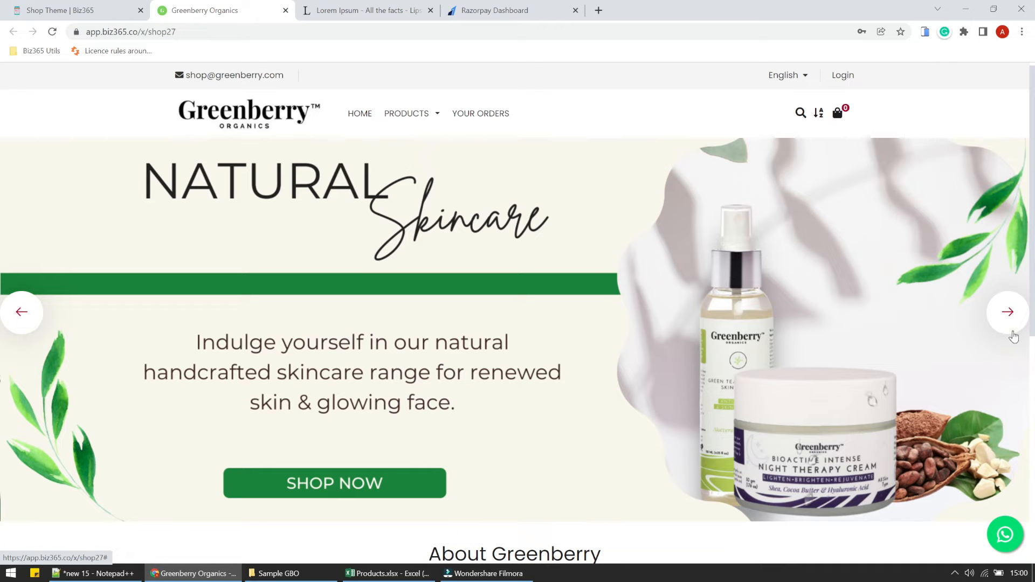
{"action": "left_click", "coordinate": [1013, 331]}
{"action": "left_click", "coordinate": [1012, 335]}
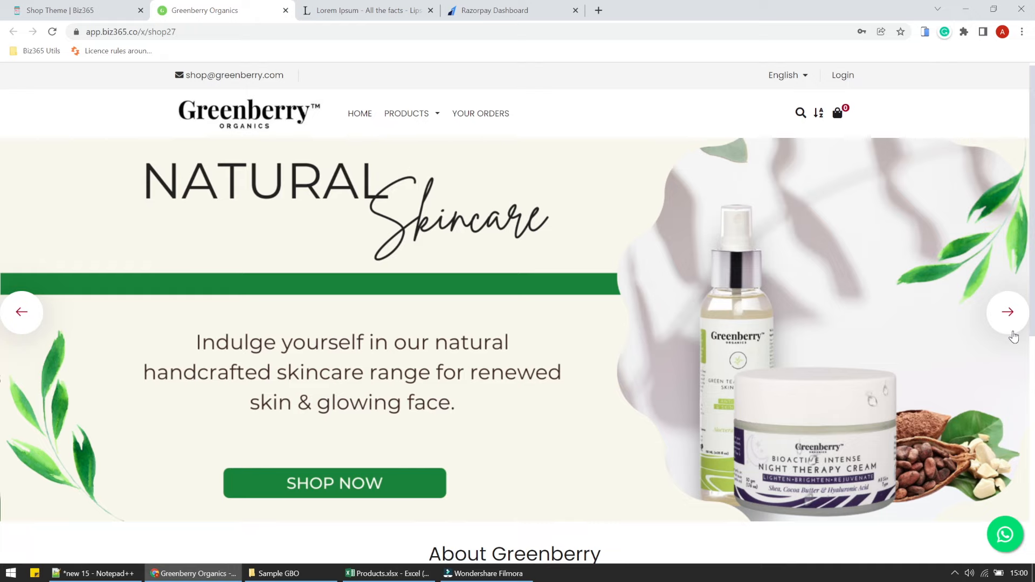
{"action": "left_click", "coordinate": [1012, 333]}
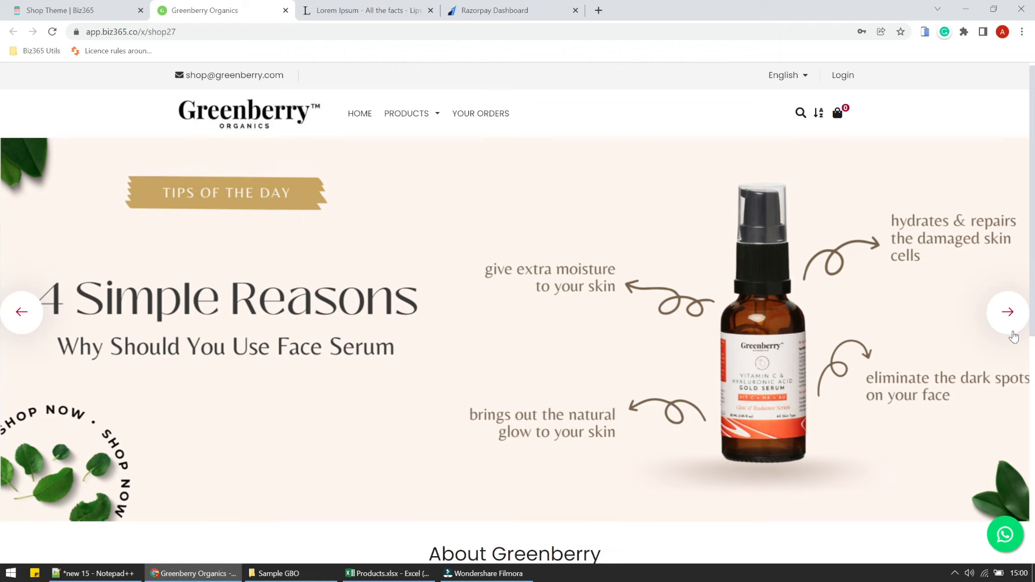
{"action": "left_click", "coordinate": [1013, 335]}
{"action": "scroll", "coordinate": [1013, 336], "scroll_direction": "down", "scroll_amount": 5}
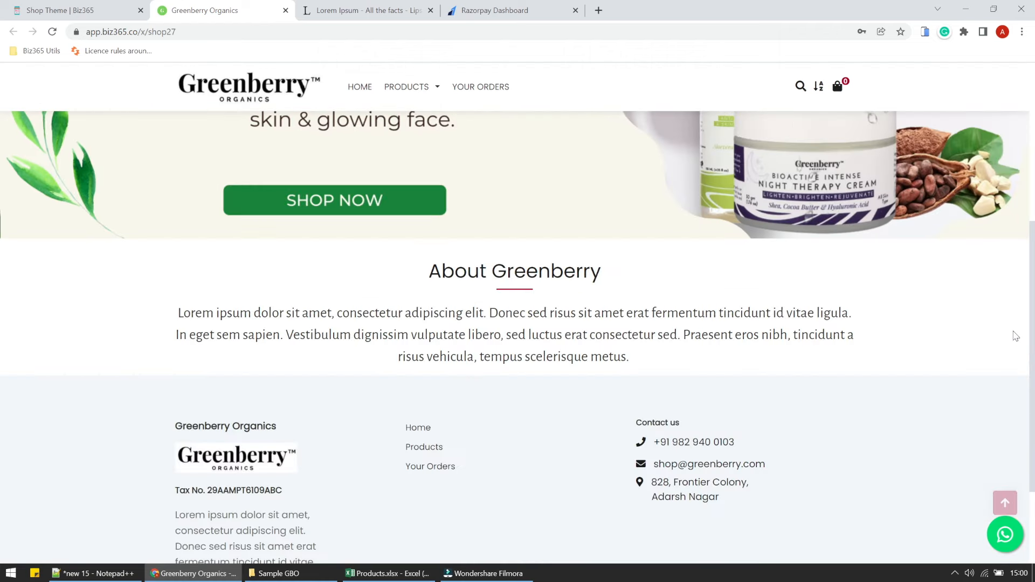
{"action": "scroll", "coordinate": [1013, 336], "scroll_direction": "up", "scroll_amount": 5}
{"action": "scroll", "coordinate": [1015, 336], "scroll_direction": "down", "scroll_amount": 5}
{"action": "left_click_drag", "start_coordinate": [427, 268], "coordinate": [627, 357]}
{"action": "left_click", "coordinate": [626, 357]}
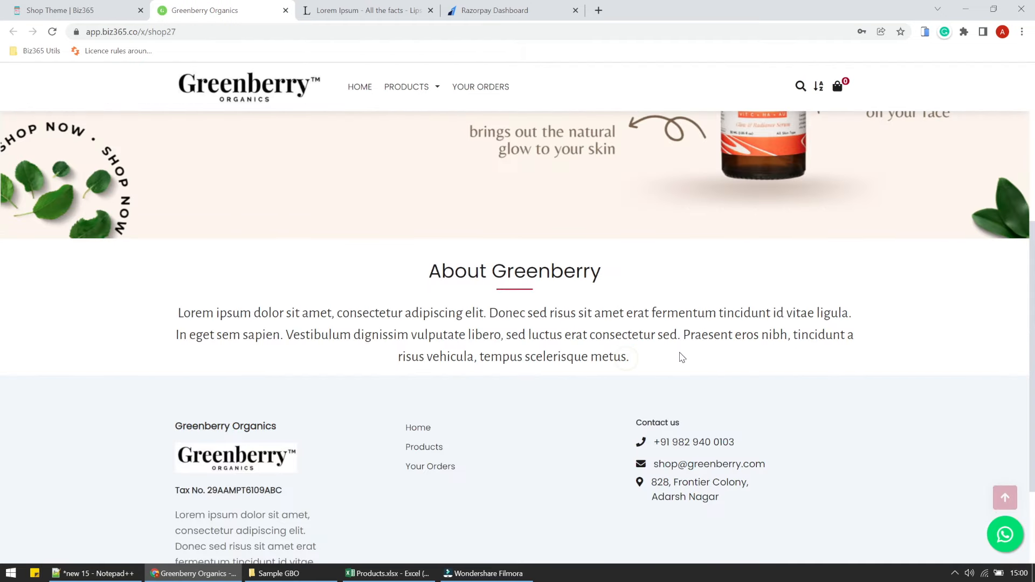
{"action": "scroll", "coordinate": [680, 358], "scroll_direction": "up", "scroll_amount": 5}
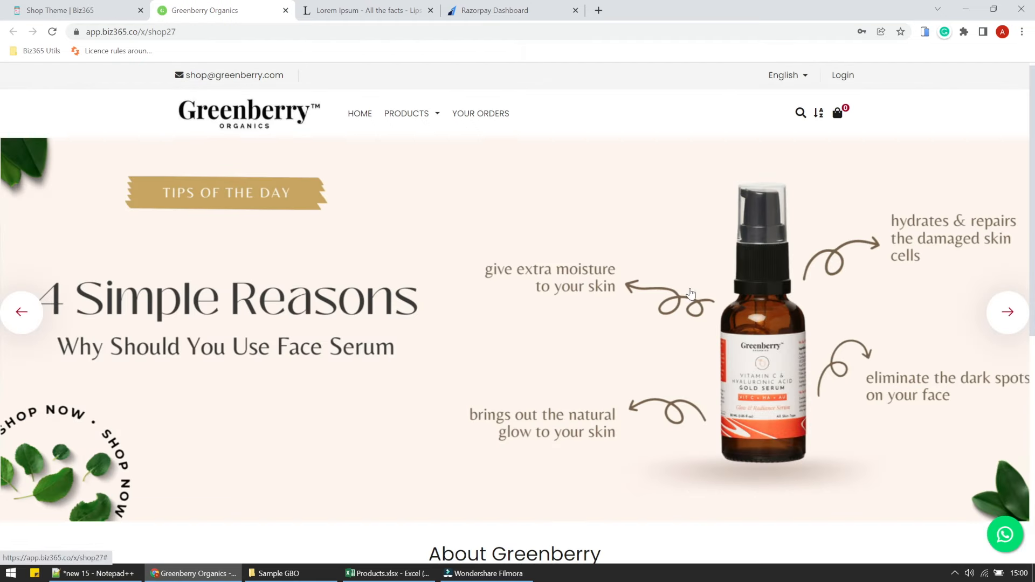
{"action": "left_click", "coordinate": [418, 114]}
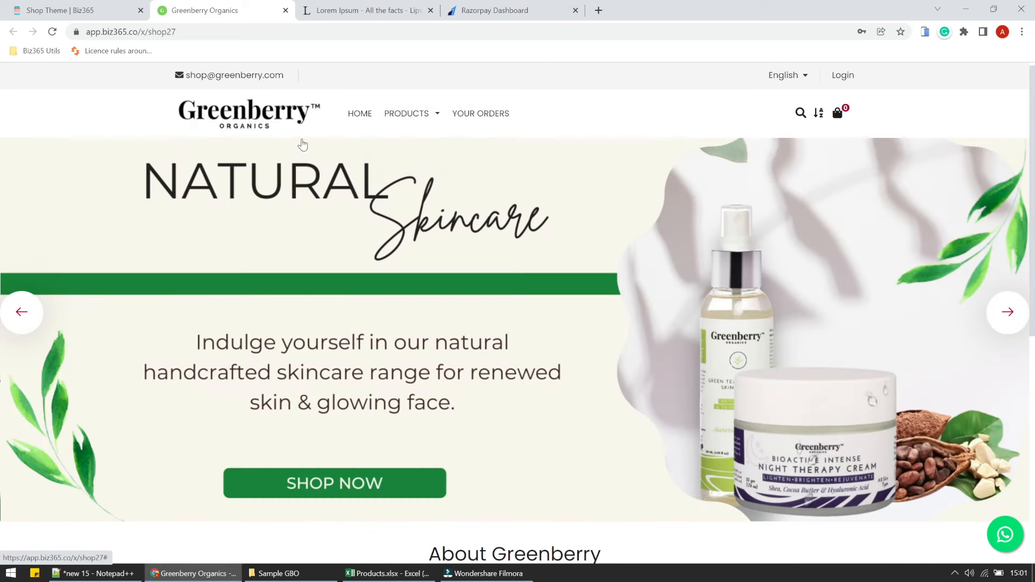
{"action": "scroll", "coordinate": [415, 264], "scroll_direction": "down", "scroll_amount": 8}
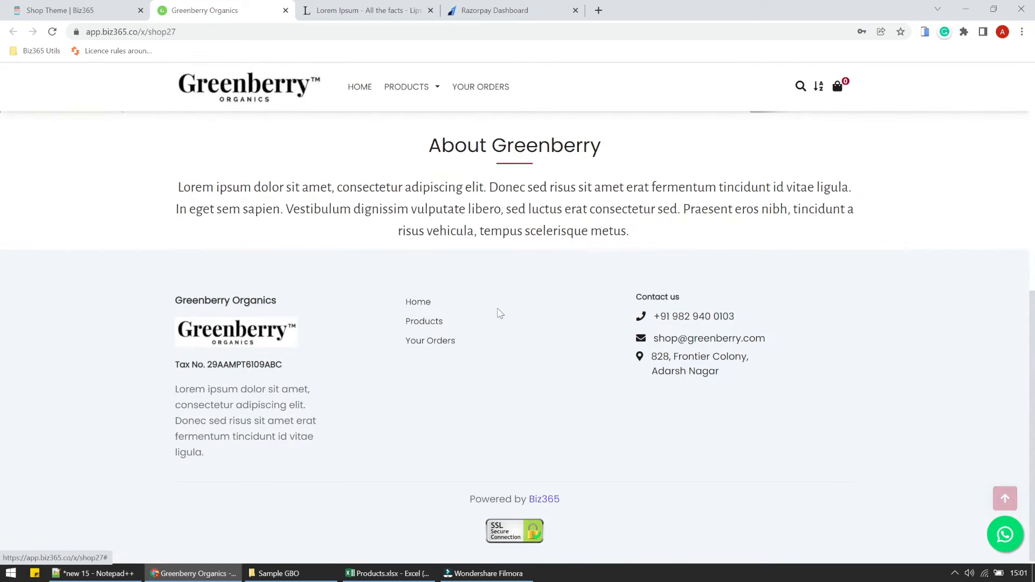
{"action": "triple_click", "coordinate": [195, 400]}
{"action": "triple_click", "coordinate": [230, 365]}
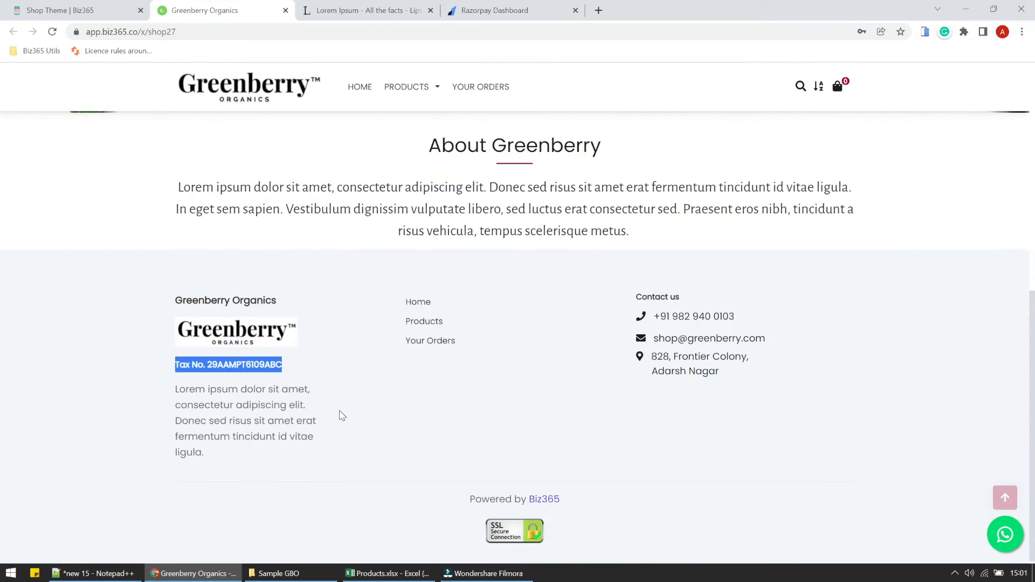
{"action": "scroll", "coordinate": [340, 415], "scroll_direction": "up", "scroll_amount": 8}
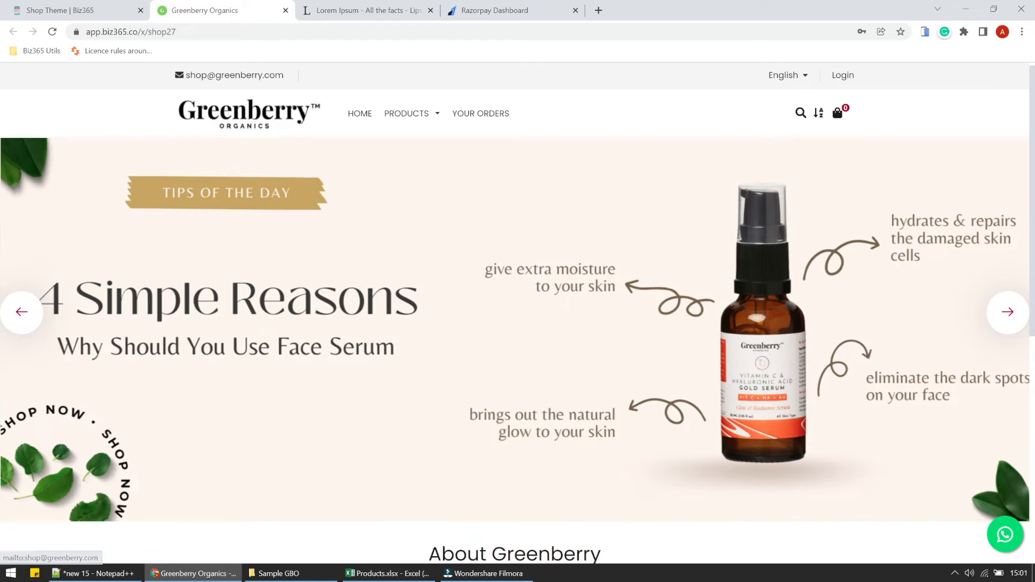
{"action": "left_click", "coordinate": [172, 32]}
{"action": "left_click", "coordinate": [178, 31]}
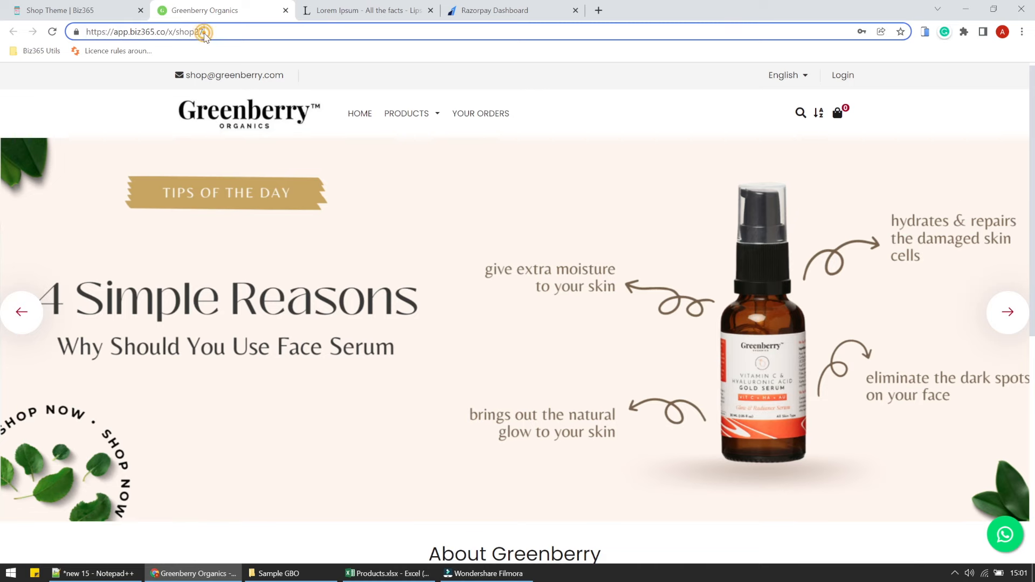
{"action": "double_click", "coordinate": [178, 32]}
{"action": "left_click", "coordinate": [76, 31]}
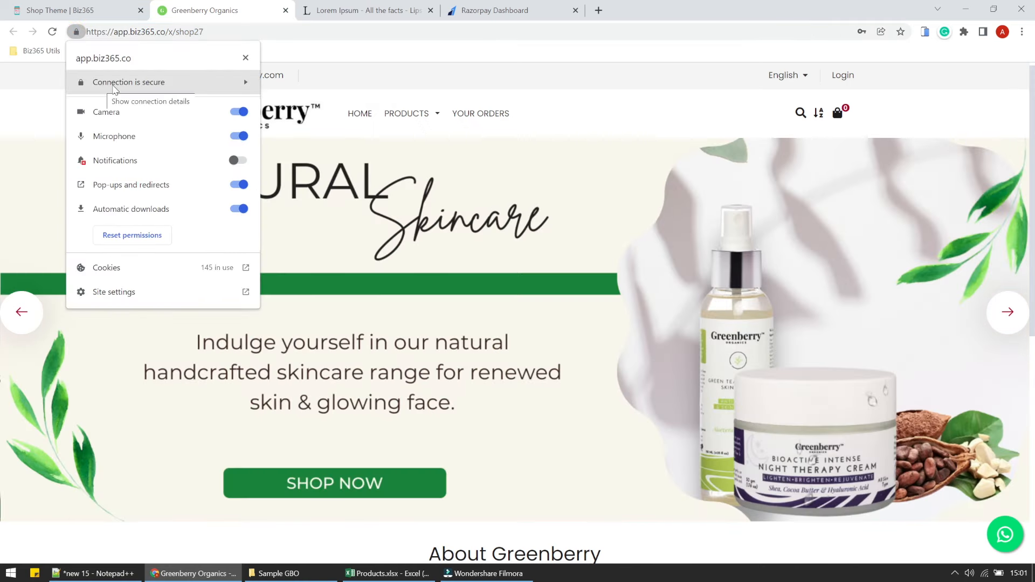
{"action": "left_click", "coordinate": [28, 87]}
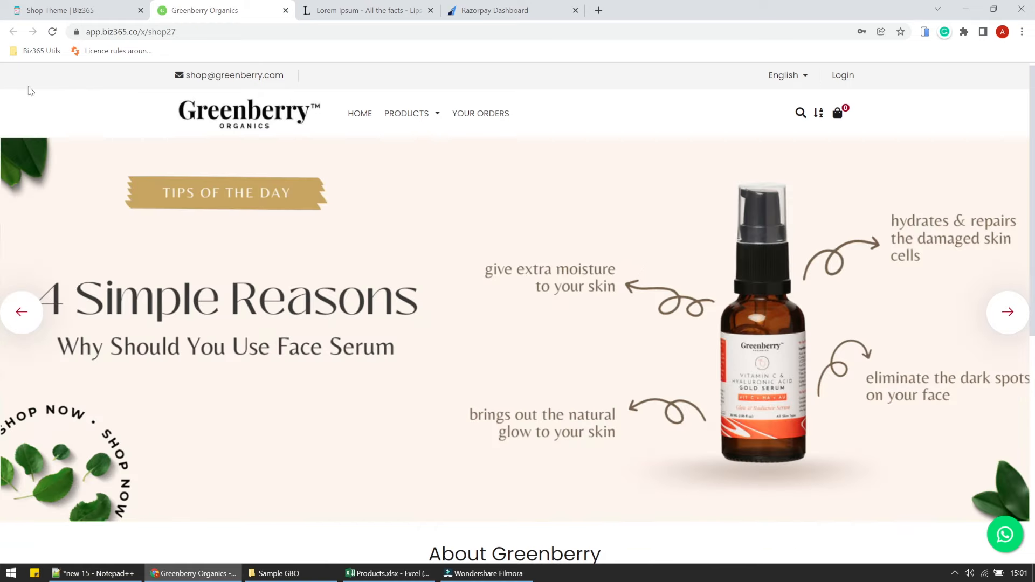
{"action": "scroll", "coordinate": [345, 322], "scroll_direction": "down", "scroll_amount": 8}
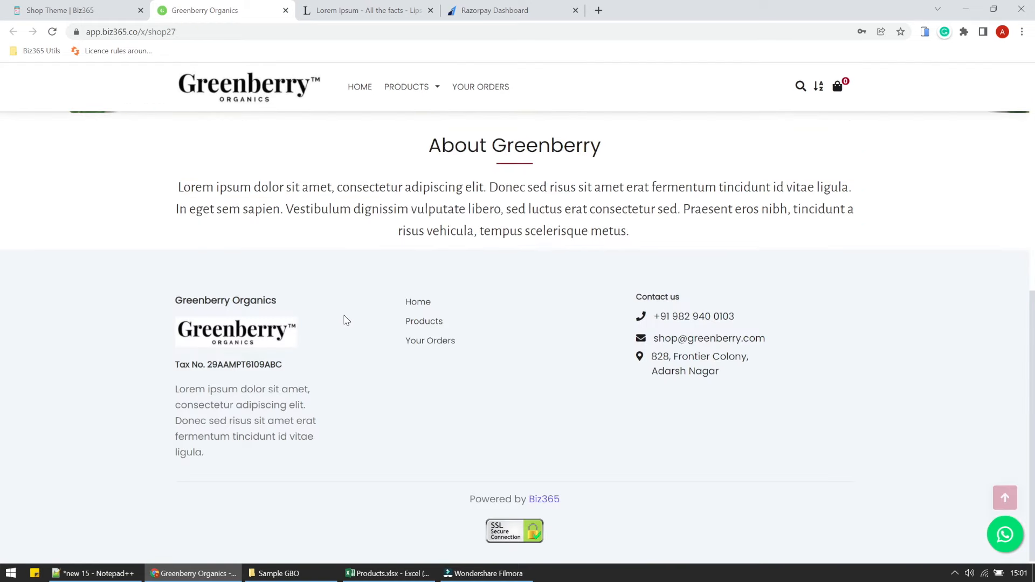
{"action": "scroll", "coordinate": [345, 321], "scroll_direction": "up", "scroll_amount": 8}
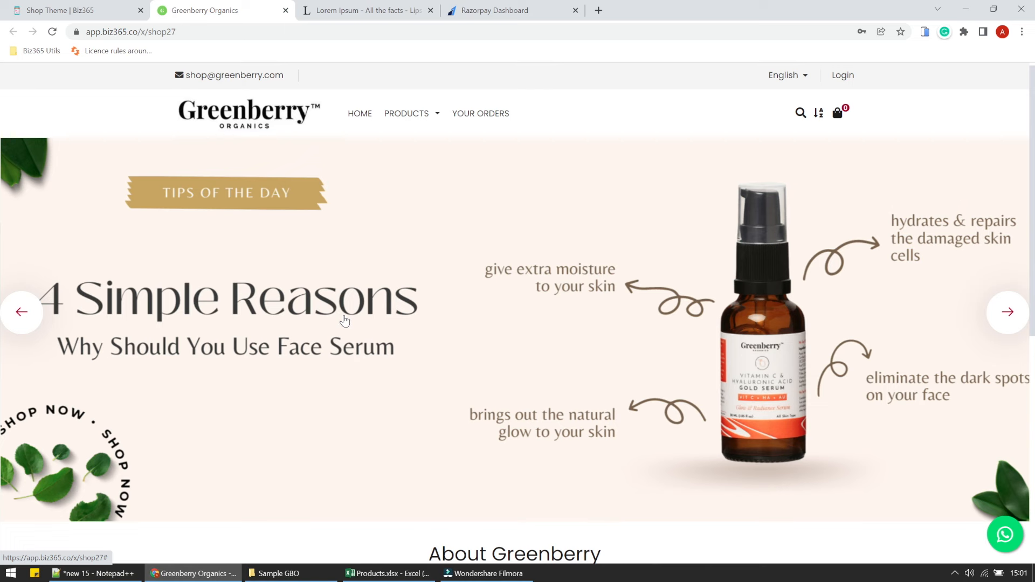
{"action": "left_click", "coordinate": [115, 573]}
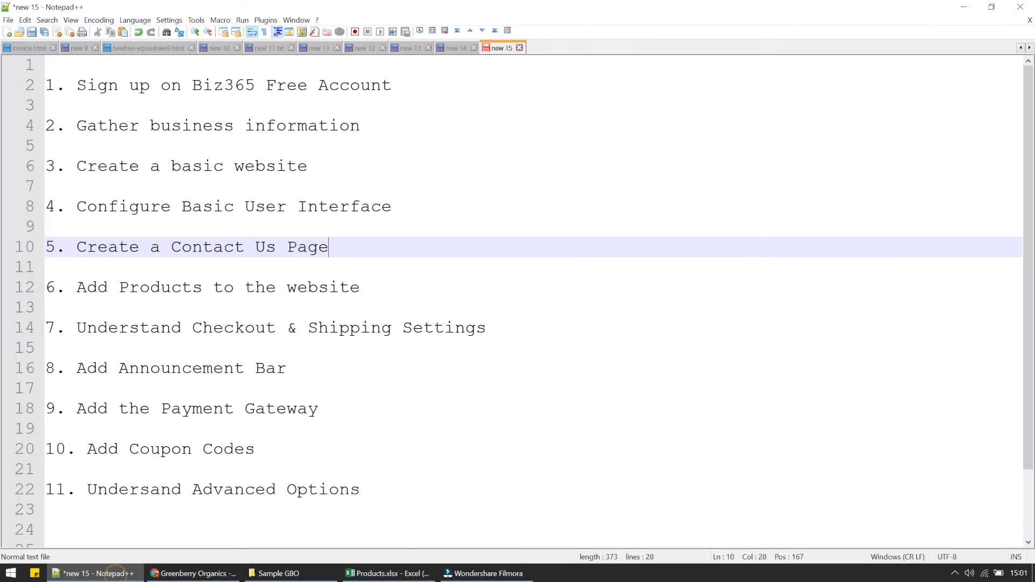
{"action": "left_click_drag", "start_coordinate": [335, 150], "coordinate": [337, 163]}
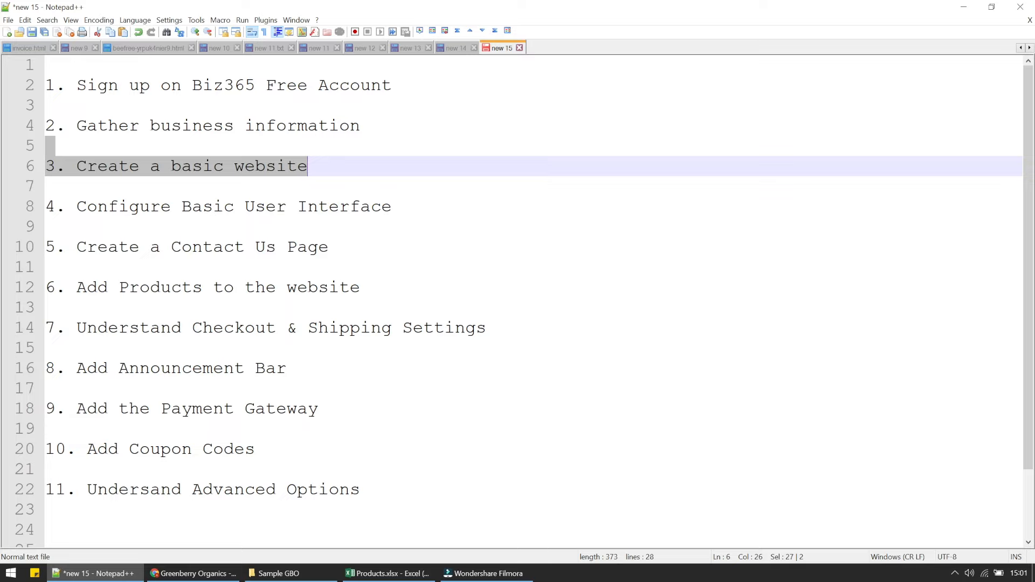
{"action": "left_click", "coordinate": [351, 198]}
{"action": "left_click_drag", "start_coordinate": [379, 187], "coordinate": [395, 203]}
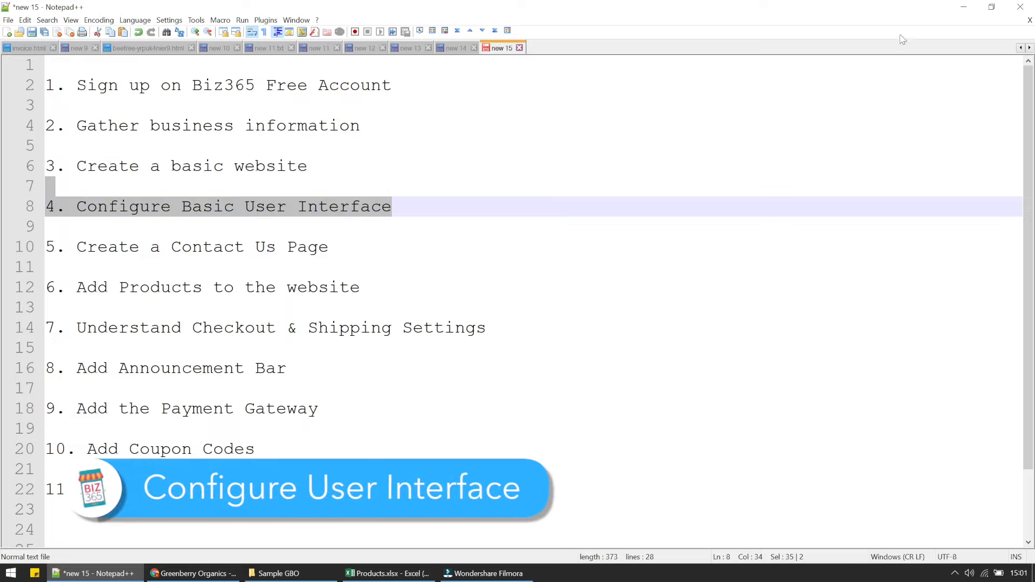
{"action": "left_click", "coordinate": [963, 7]}
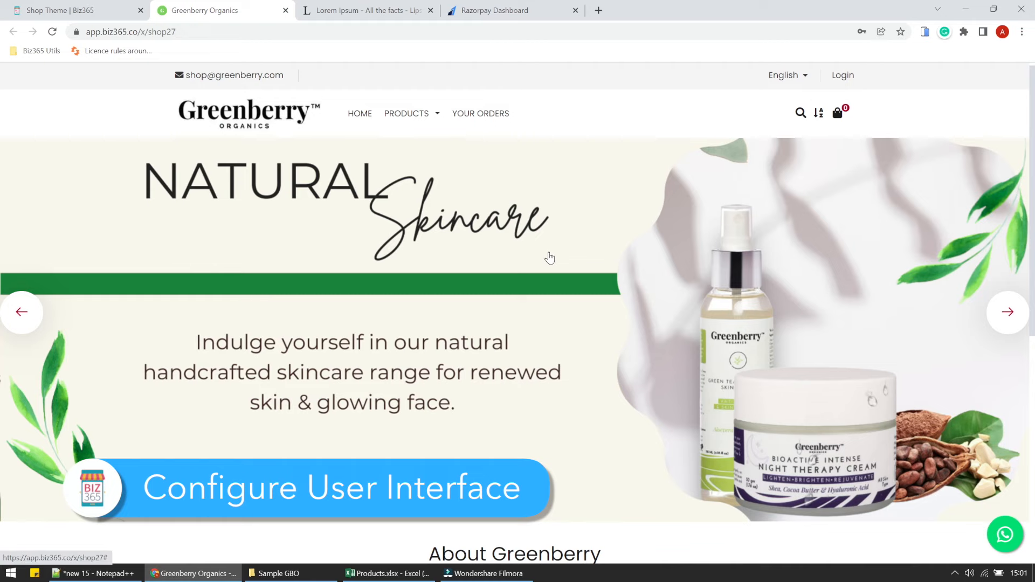
Back in the Biz365 admin tab, open Settings > User Experience.
{"action": "scroll", "coordinate": [549, 258], "scroll_direction": "down", "scroll_amount": 8}
{"action": "scroll", "coordinate": [551, 258], "scroll_direction": "up", "scroll_amount": 8}
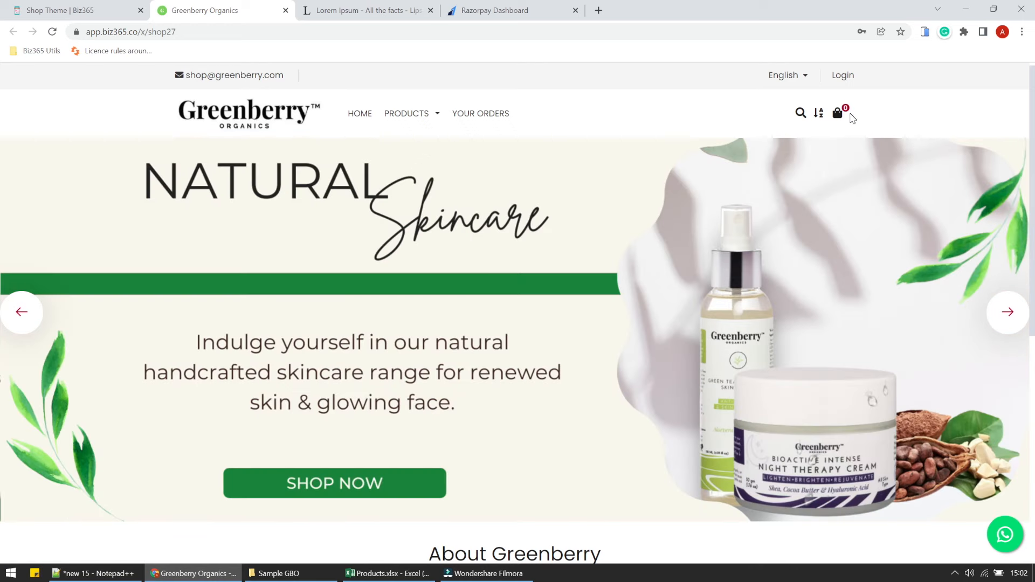
{"action": "left_click", "coordinate": [123, 7]}
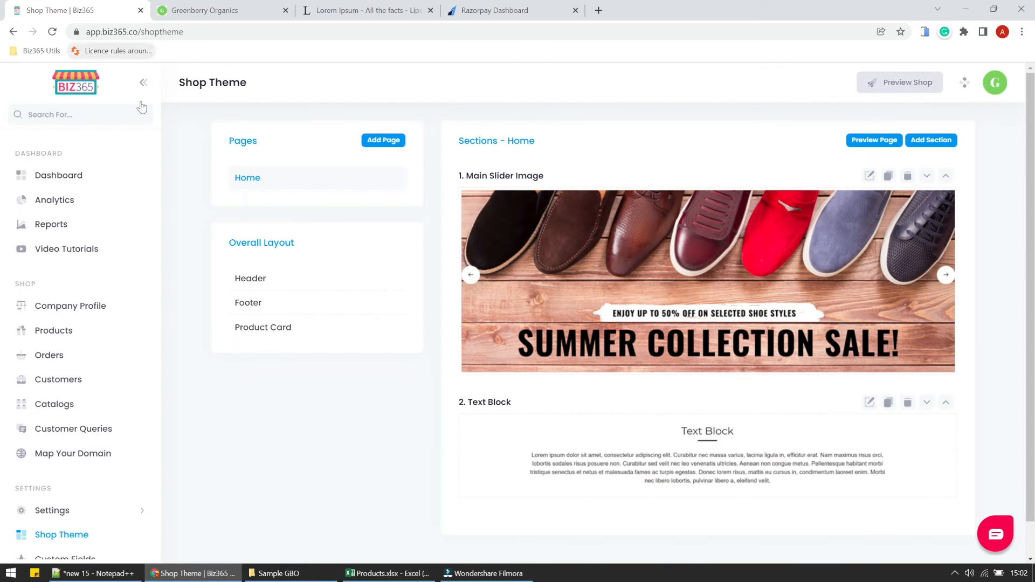
{"action": "scroll", "coordinate": [111, 391], "scroll_direction": "down", "scroll_amount": 3}
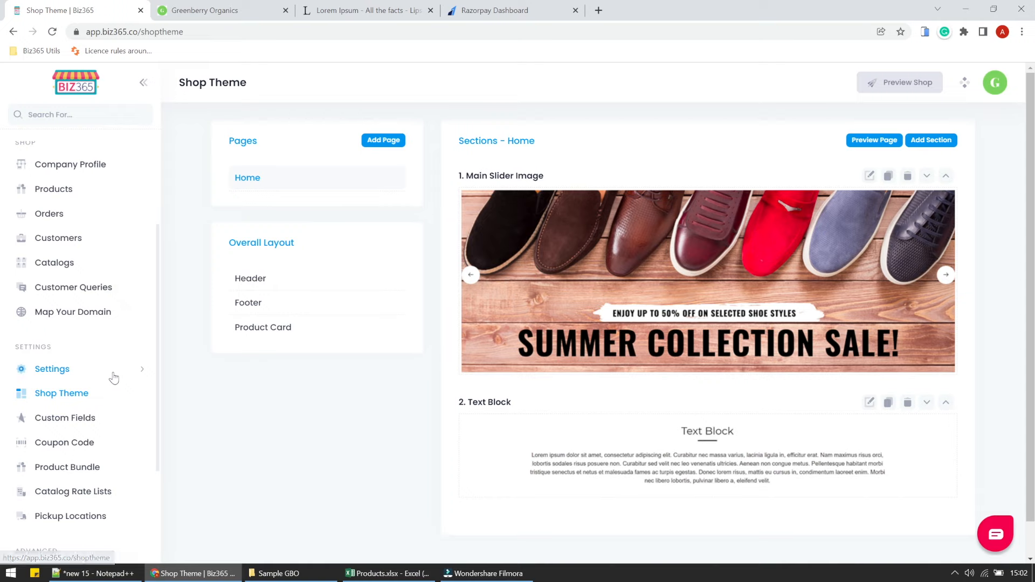
{"action": "left_click", "coordinate": [113, 377]}
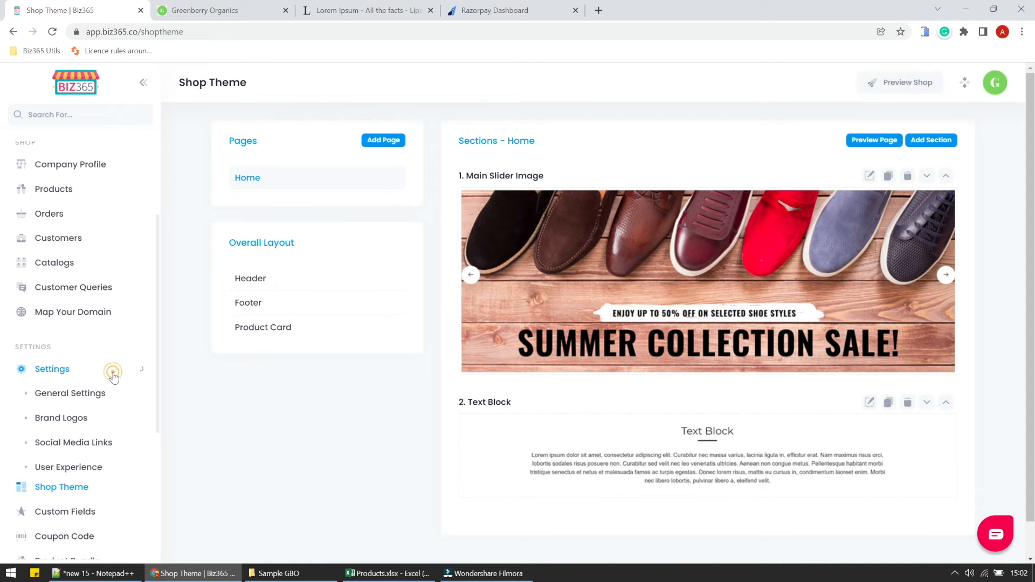
{"action": "left_click", "coordinate": [83, 477]}
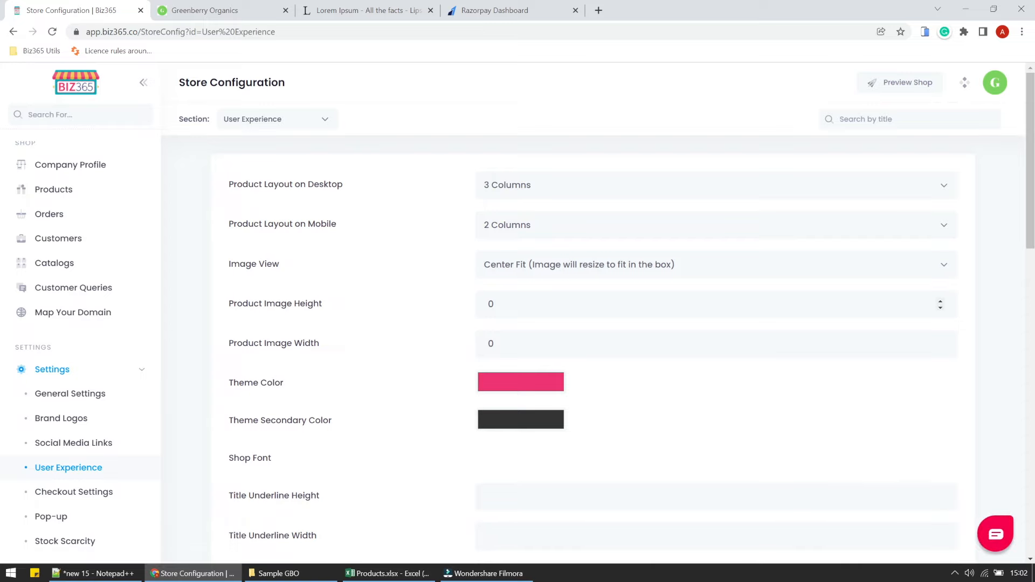
Set the Theme Color to a darker green.
{"action": "scroll", "coordinate": [415, 455], "scroll_direction": "down", "scroll_amount": 3}
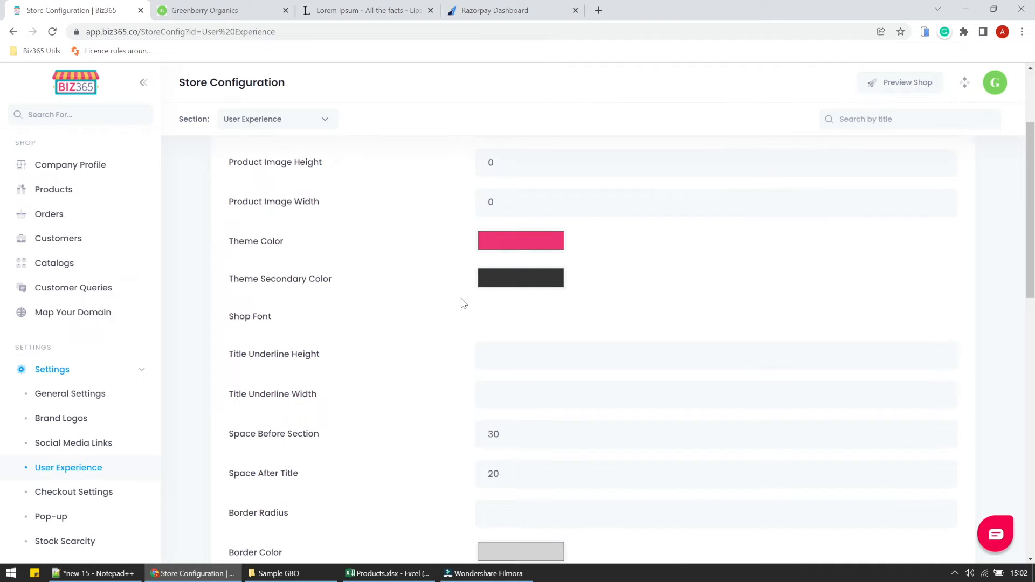
{"action": "left_click", "coordinate": [507, 243]}
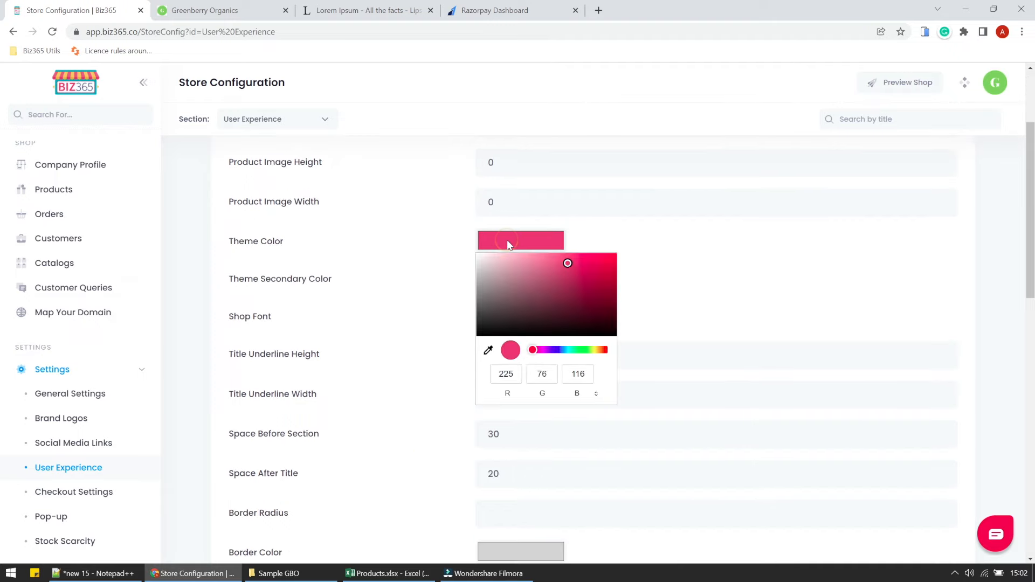
{"action": "left_click", "coordinate": [574, 351]}
{"action": "left_click_drag", "start_coordinate": [576, 353], "coordinate": [576, 350]}
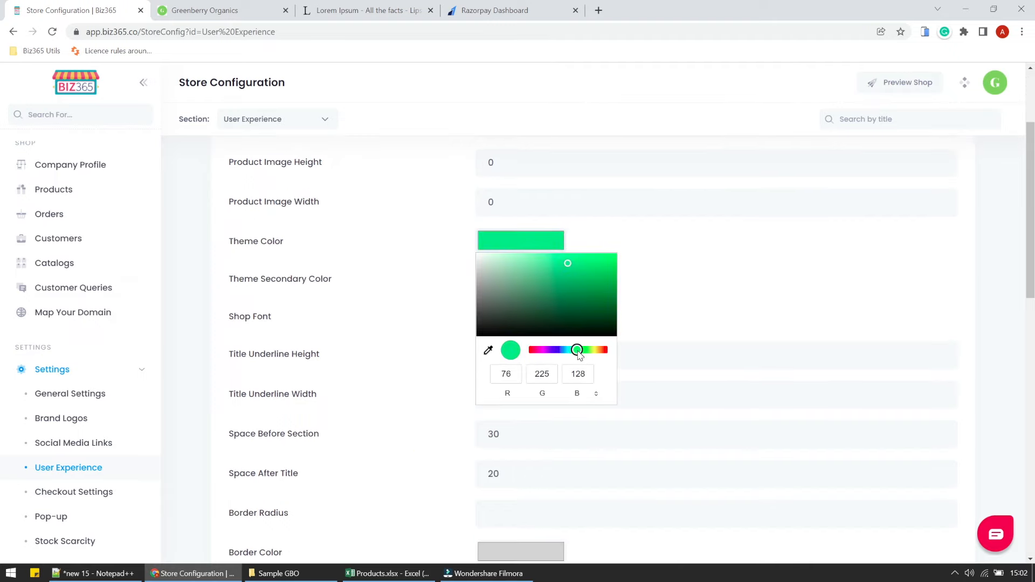
{"action": "left_click", "coordinate": [593, 291]}
{"action": "left_click_drag", "start_coordinate": [594, 291], "coordinate": [607, 285]}
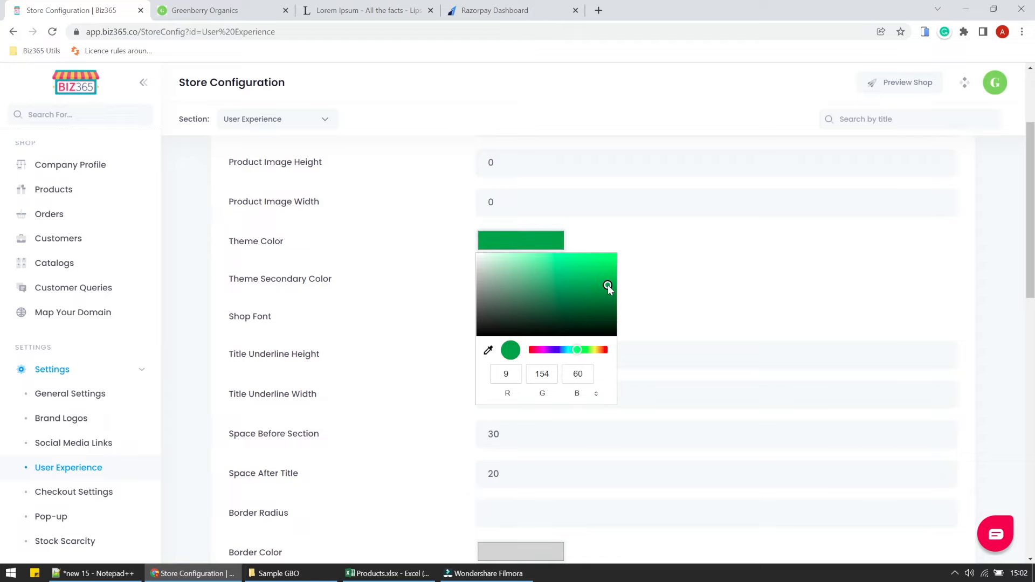
{"action": "left_click", "coordinate": [640, 278]}
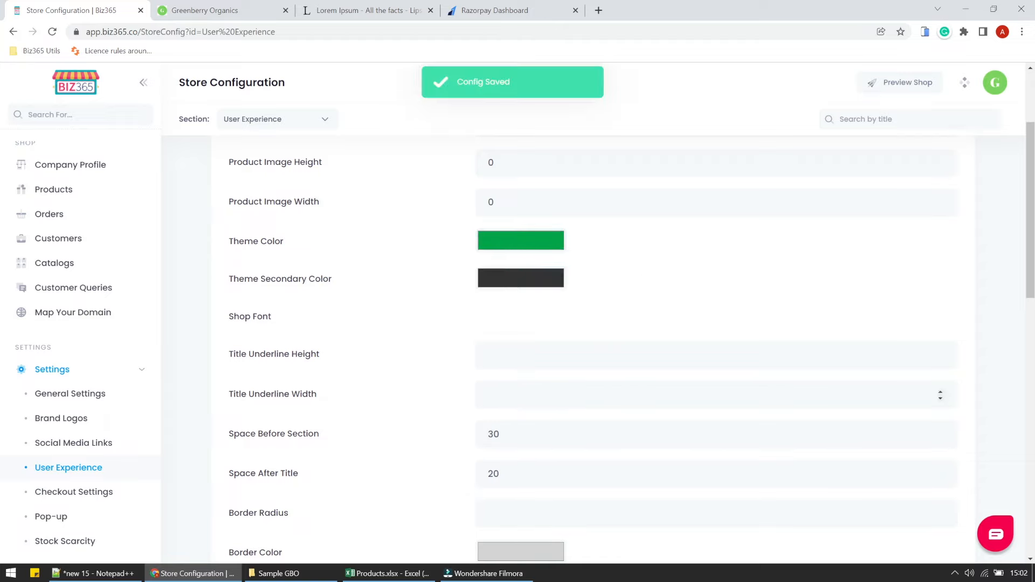
Set Space Before Section 60, Space After Title 30, Border Radius 12, and white Border Color.
{"action": "scroll", "coordinate": [349, 410], "scroll_direction": "down", "scroll_amount": 3}
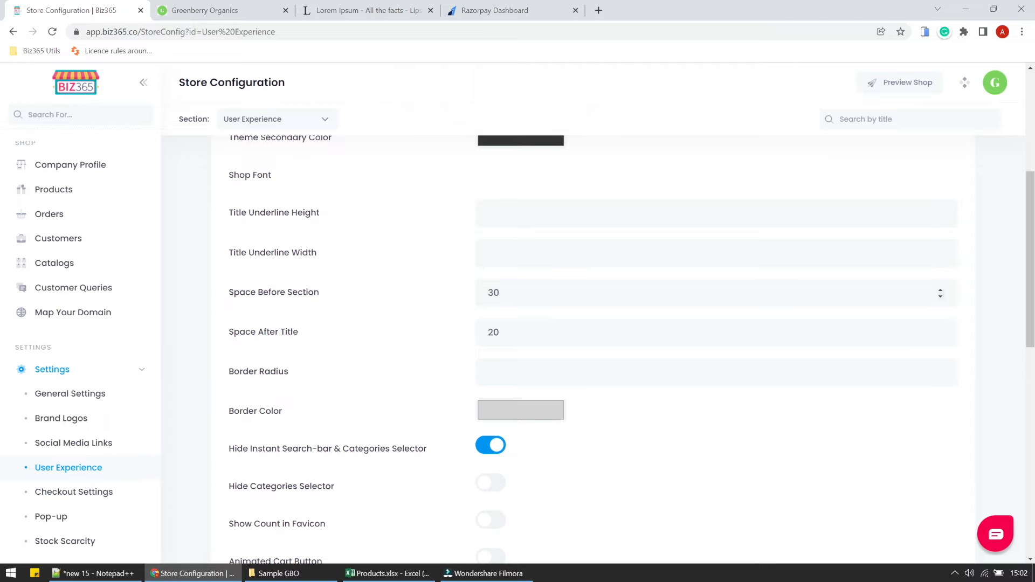
{"action": "double_click", "coordinate": [494, 292]}
{"action": "type", "text": "60"}
{"action": "double_click", "coordinate": [507, 337]}
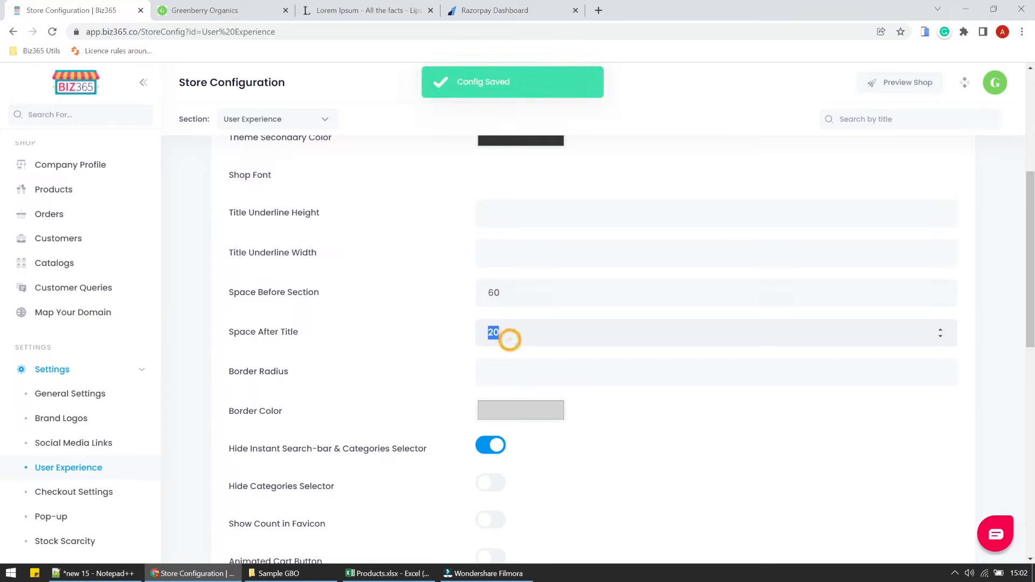
{"action": "type", "text": "30"}
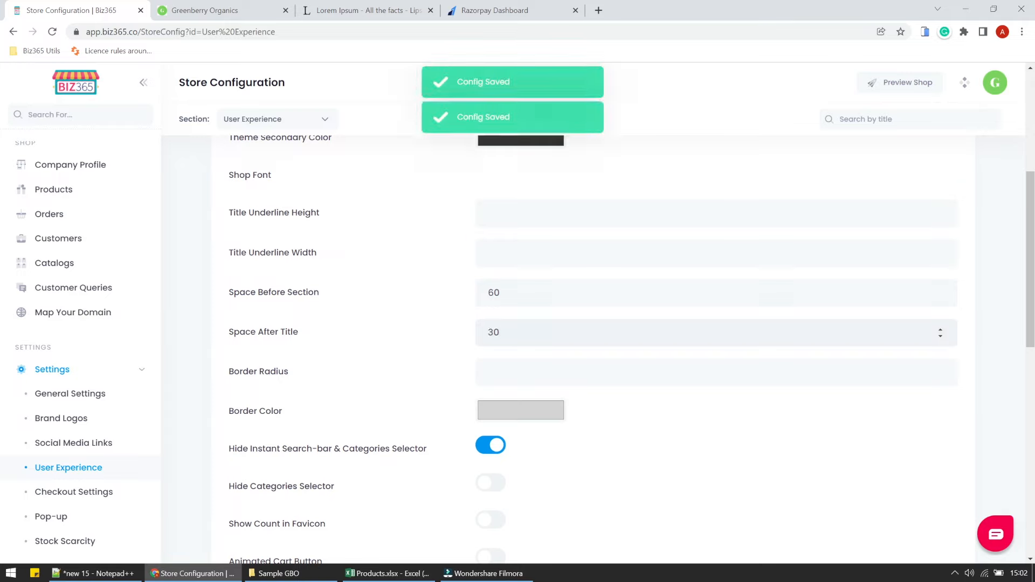
{"action": "left_click", "coordinate": [489, 372]}
{"action": "type", "text": "12"}
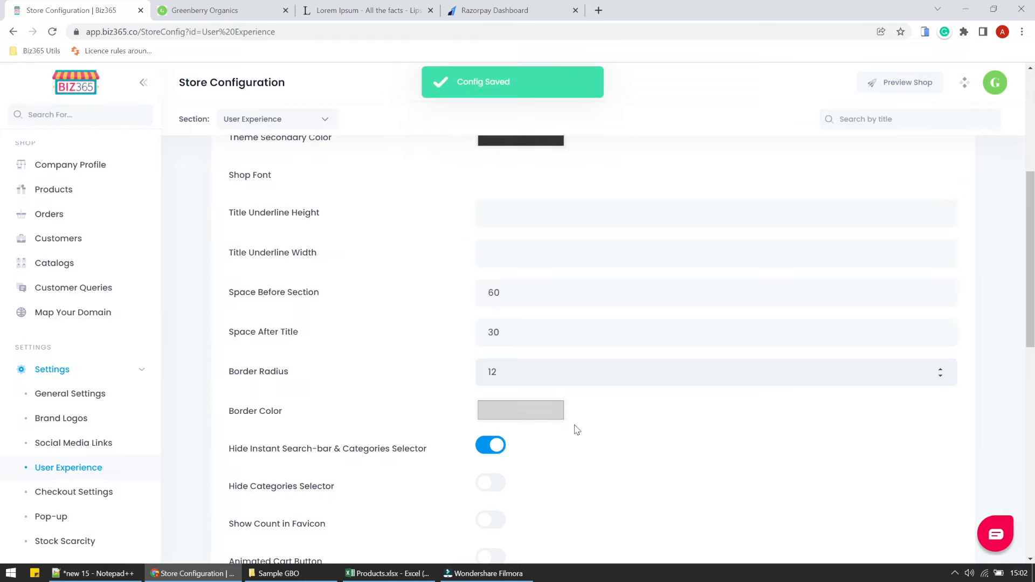
{"action": "left_click", "coordinate": [551, 418]}
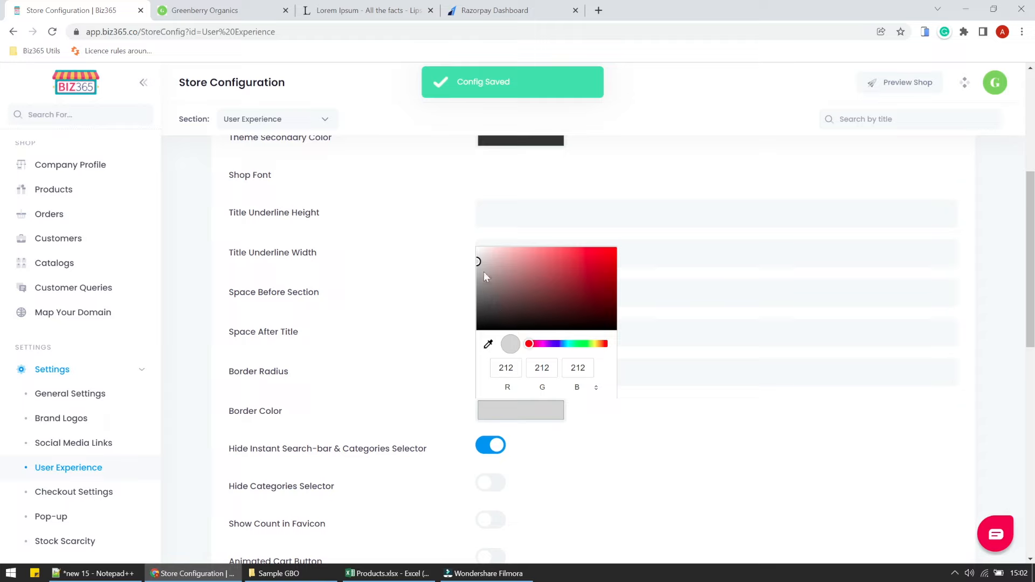
{"action": "left_click_drag", "start_coordinate": [477, 261], "coordinate": [468, 244]}
{"action": "left_click", "coordinate": [428, 338]}
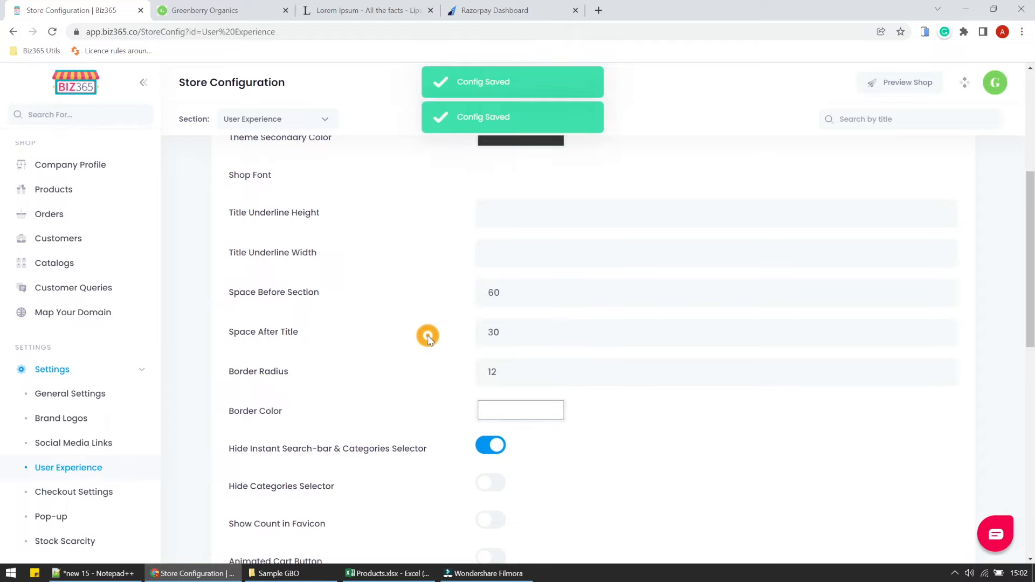
{"action": "scroll", "coordinate": [529, 404], "scroll_direction": "up", "scroll_amount": 2}
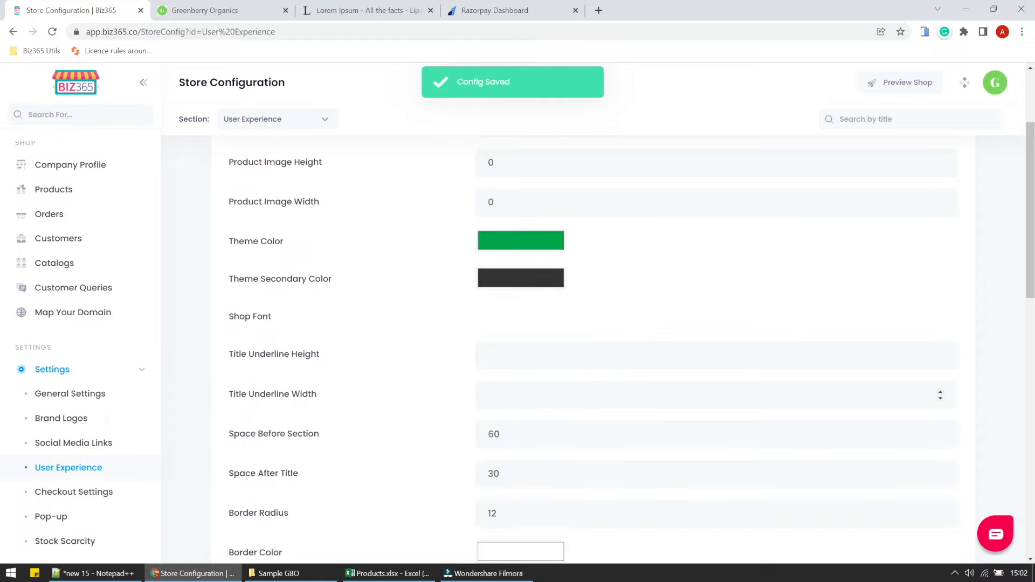
{"action": "scroll", "coordinate": [593, 348], "scroll_direction": "up", "scroll_amount": 2}
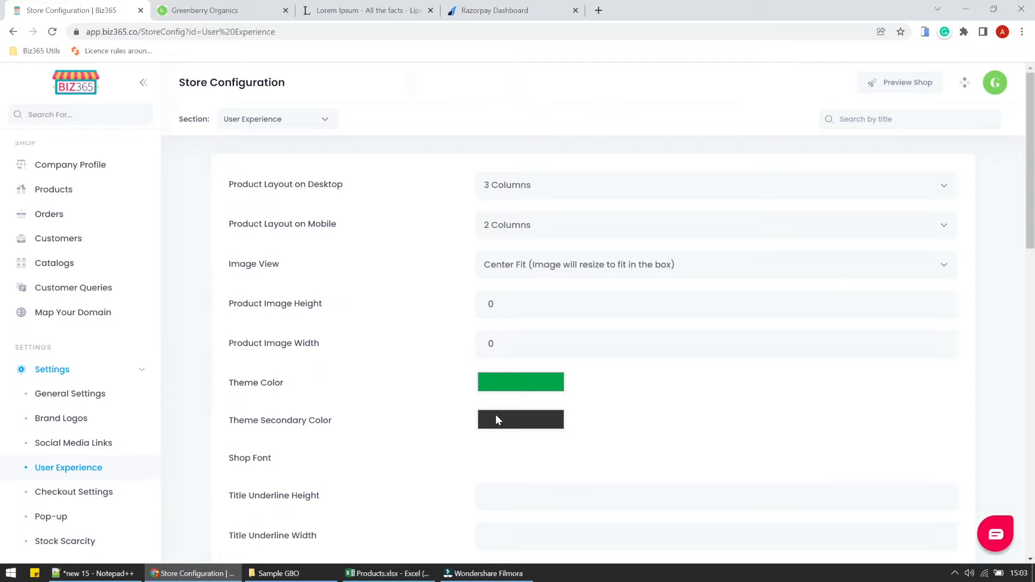
Choose 4 Columns for desktop and Line Columns for mobile product layouts.
{"action": "left_click", "coordinate": [535, 186]}
{"action": "left_click", "coordinate": [520, 275]}
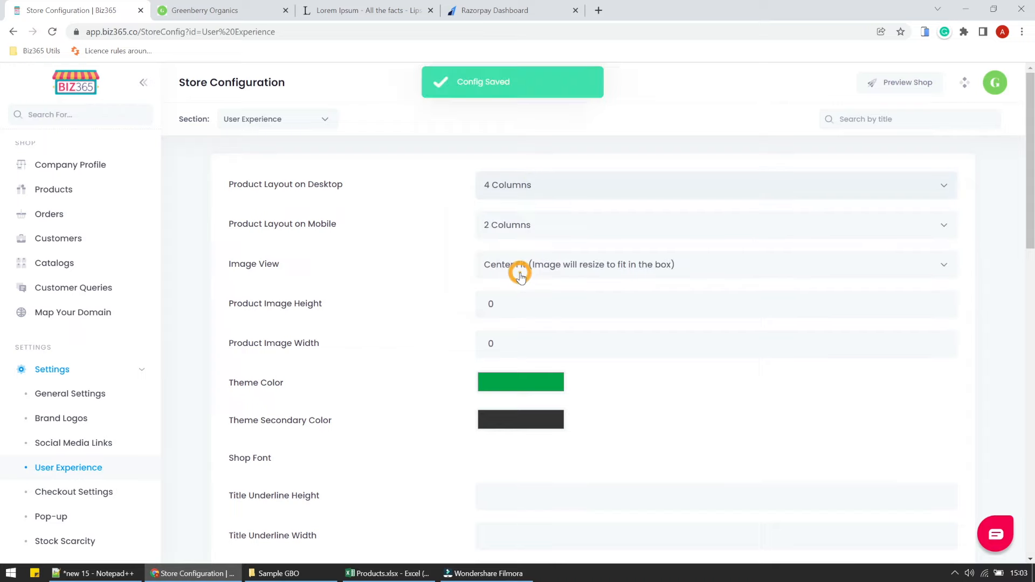
{"action": "left_click", "coordinate": [529, 227]}
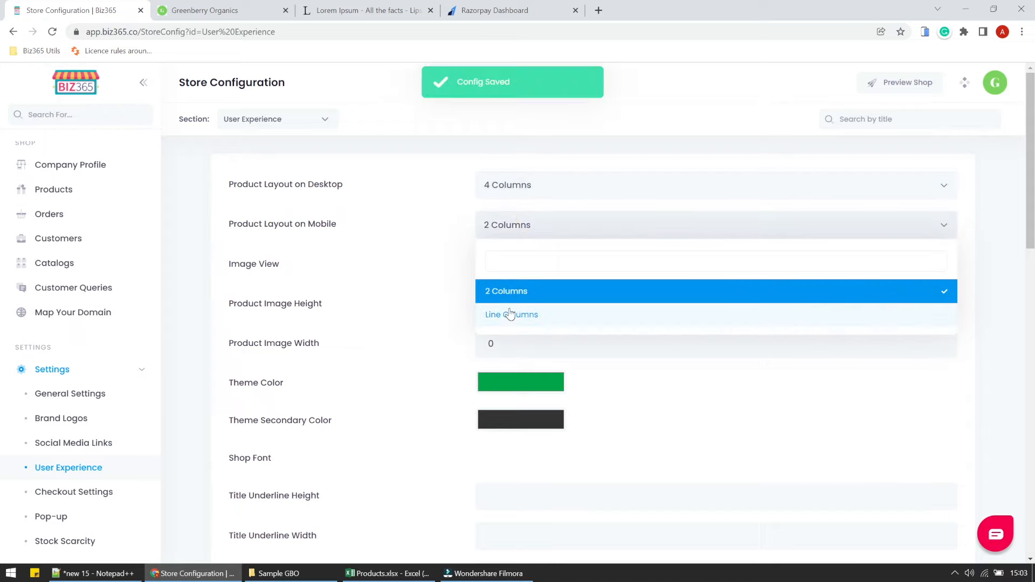
{"action": "left_click", "coordinate": [509, 309]}
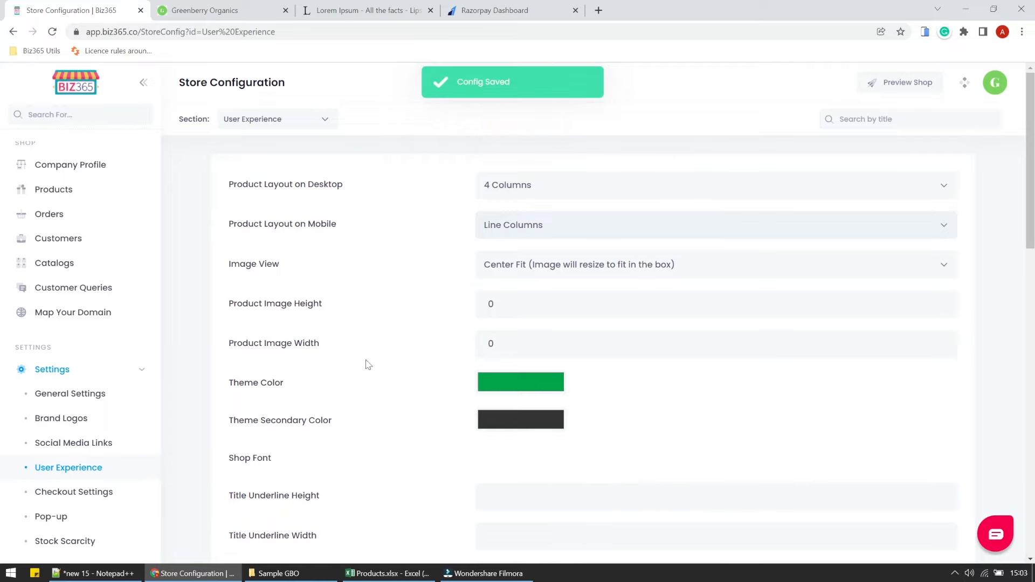
{"action": "scroll", "coordinate": [367, 365], "scroll_direction": "down", "scroll_amount": 9}
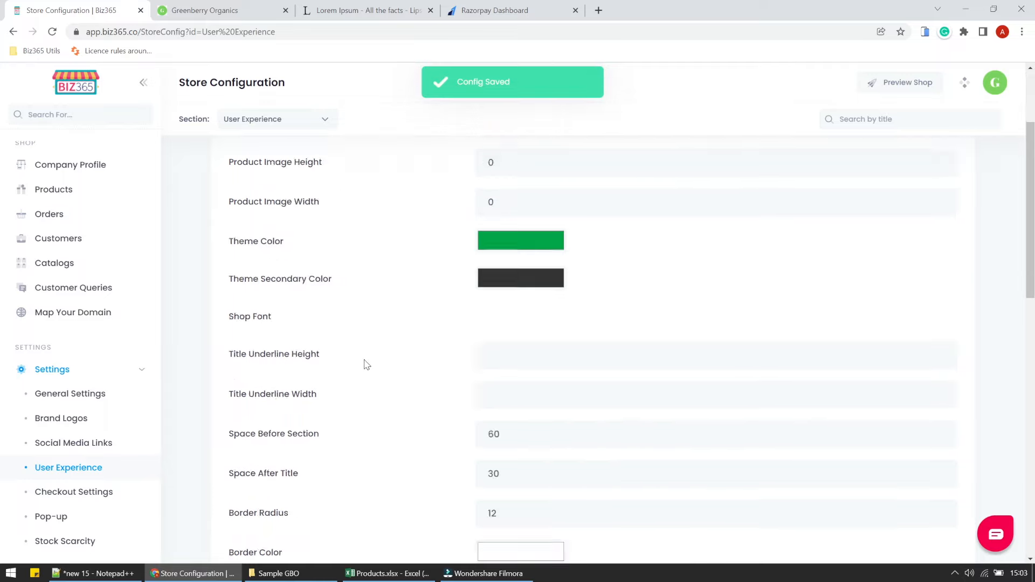
{"action": "scroll", "coordinate": [367, 365], "scroll_direction": "up", "scroll_amount": 5}
{"action": "scroll", "coordinate": [366, 365], "scroll_direction": "down", "scroll_amount": 2}
{"action": "scroll", "coordinate": [363, 363], "scroll_direction": "down", "scroll_amount": 3}
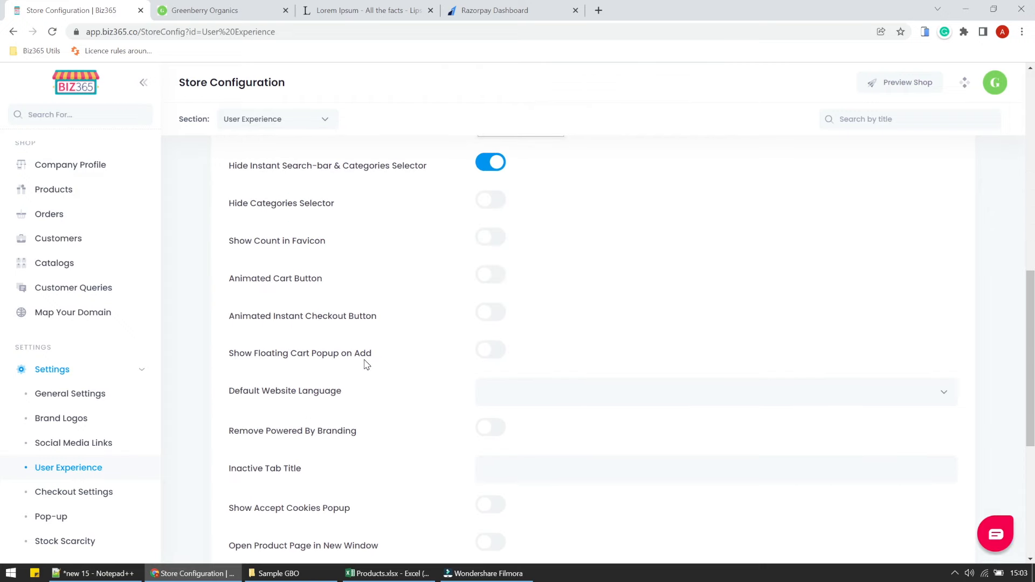
{"action": "scroll", "coordinate": [363, 363], "scroll_direction": "up", "scroll_amount": 3}
Reload the Greenberry Organics storefront tab and scroll through the homepage to the footer and back.
{"action": "left_click", "coordinate": [247, 18]}
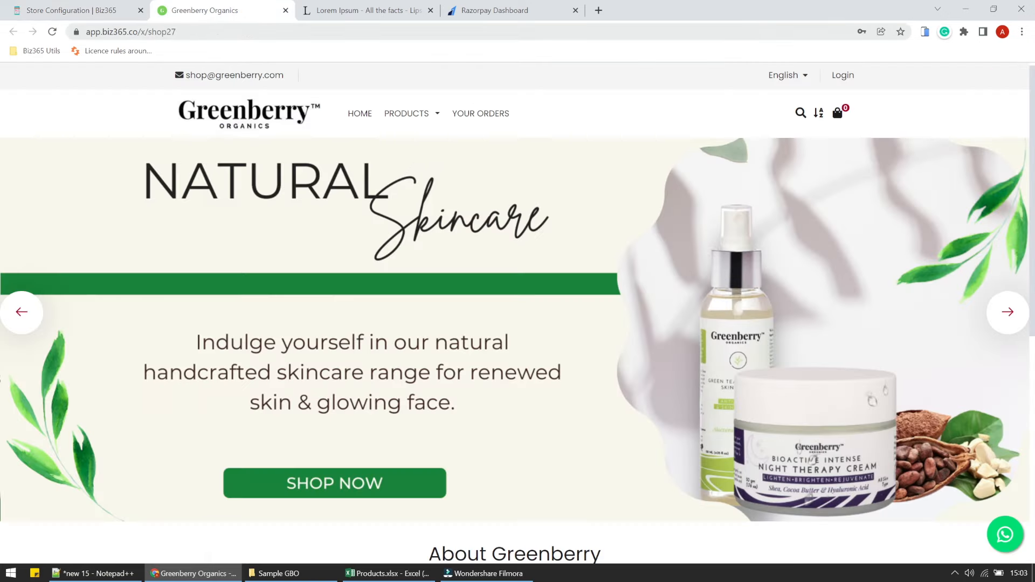
{"action": "left_click", "coordinate": [51, 34]}
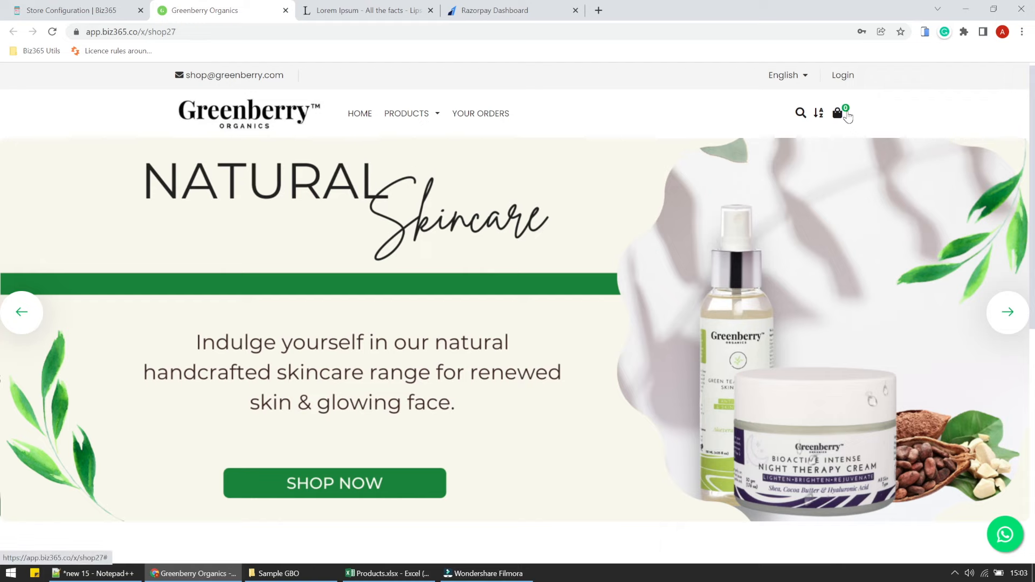
{"action": "scroll", "coordinate": [848, 116], "scroll_direction": "down", "scroll_amount": 5}
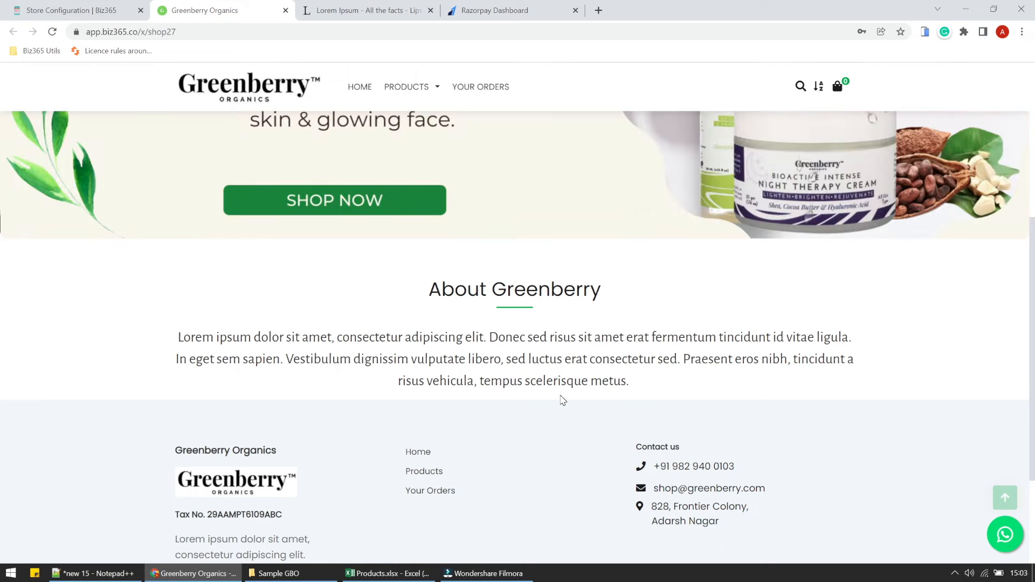
{"action": "scroll", "coordinate": [562, 400], "scroll_direction": "down", "scroll_amount": 3}
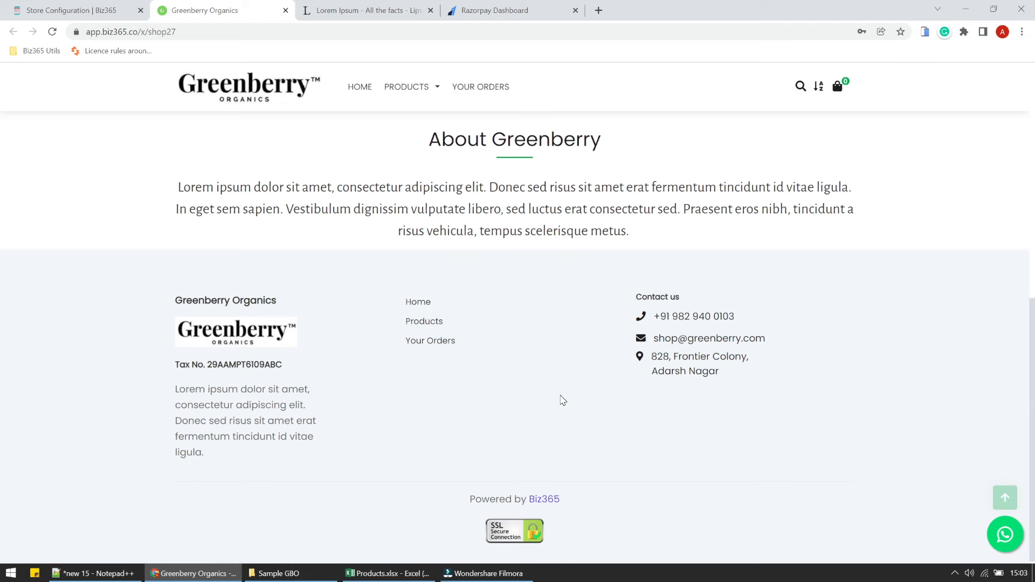
{"action": "scroll", "coordinate": [562, 400], "scroll_direction": "up", "scroll_amount": 10}
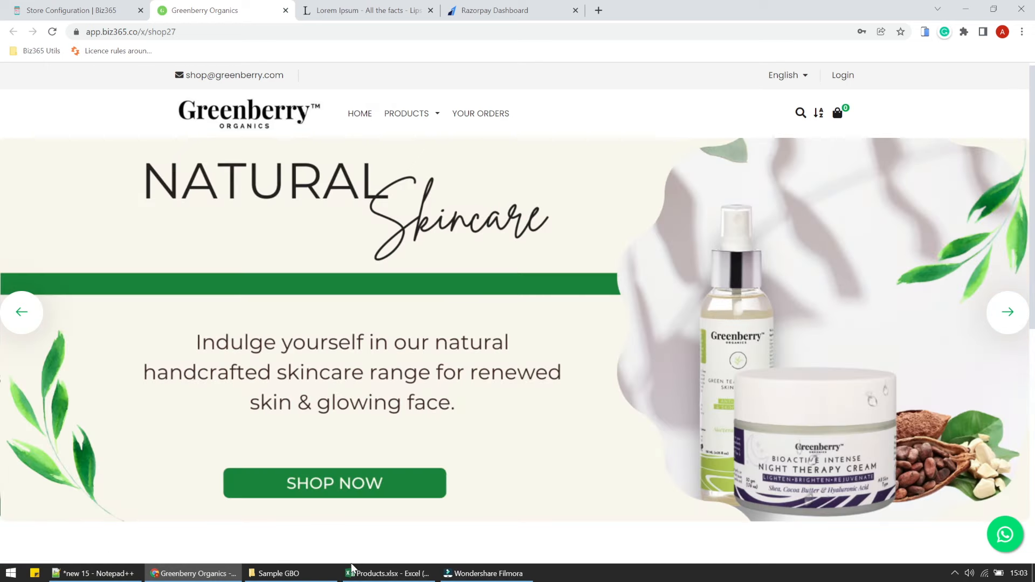
In Notepad++, select the line '5. Create a Contact Us Page', then minimize the editor.
{"action": "left_click", "coordinate": [94, 573]}
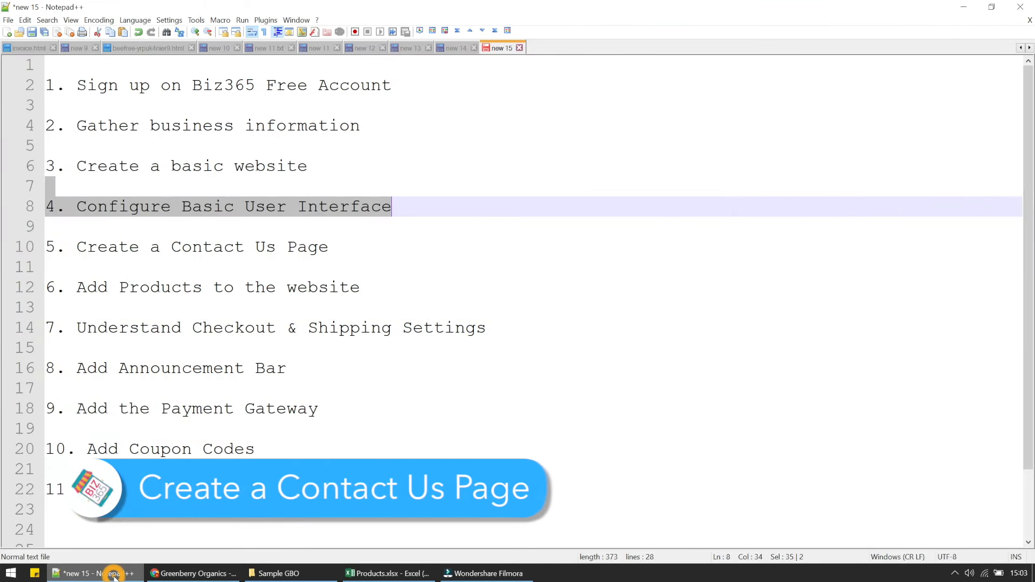
{"action": "left_click", "coordinate": [285, 350]}
{"action": "left_click_drag", "start_coordinate": [81, 226], "coordinate": [339, 240]}
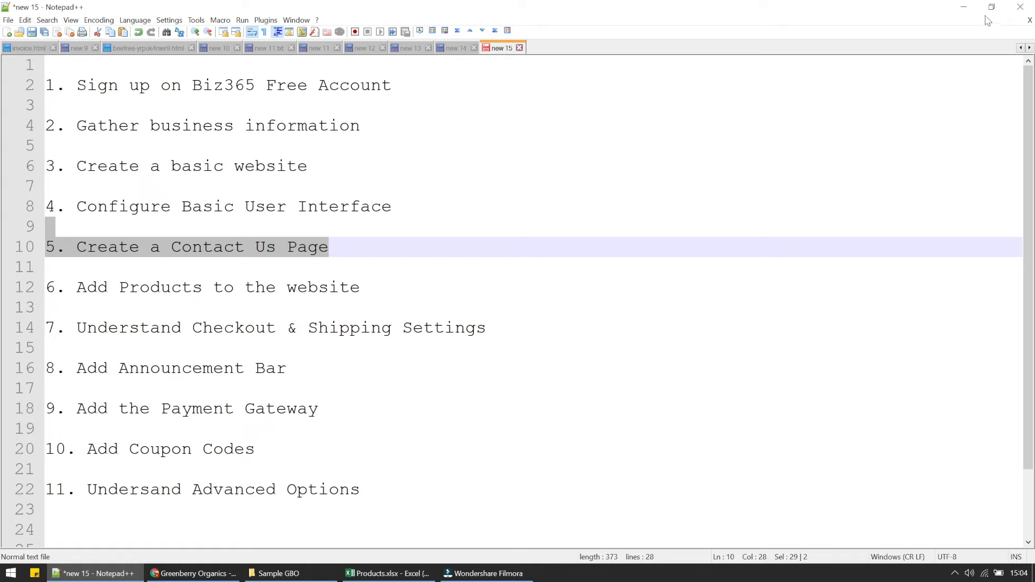
{"action": "left_click", "coordinate": [964, 8]}
Go to Shop Theme and start a new page.
{"action": "left_click", "coordinate": [59, 7]}
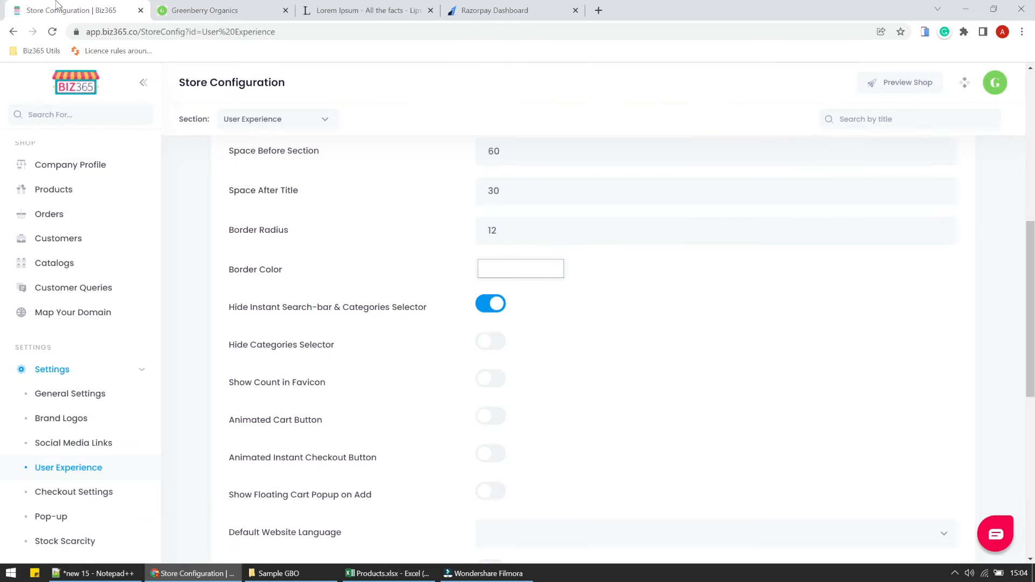
{"action": "scroll", "coordinate": [74, 335], "scroll_direction": "down", "scroll_amount": 8}
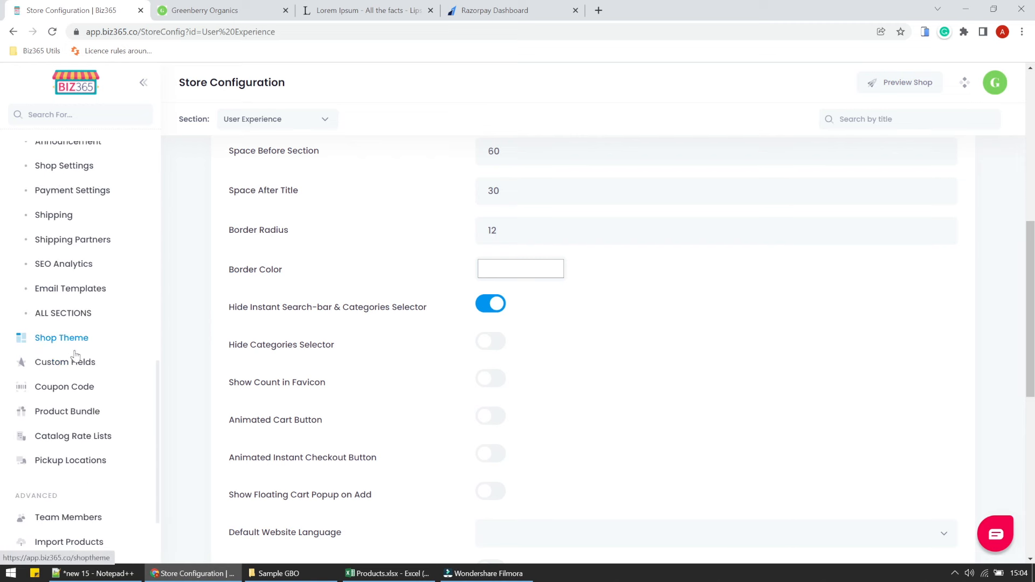
{"action": "left_click", "coordinate": [72, 338]}
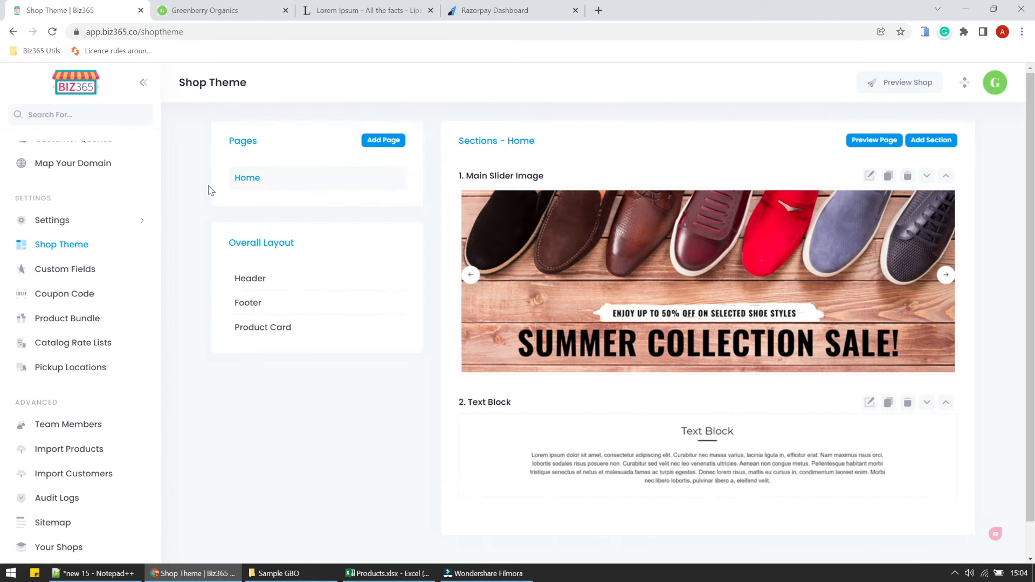
{"action": "left_click", "coordinate": [386, 139]}
Save the page as 'Contact Us' at position 2, parent Home, linked in header and footer.
{"action": "left_click", "coordinate": [259, 227]}
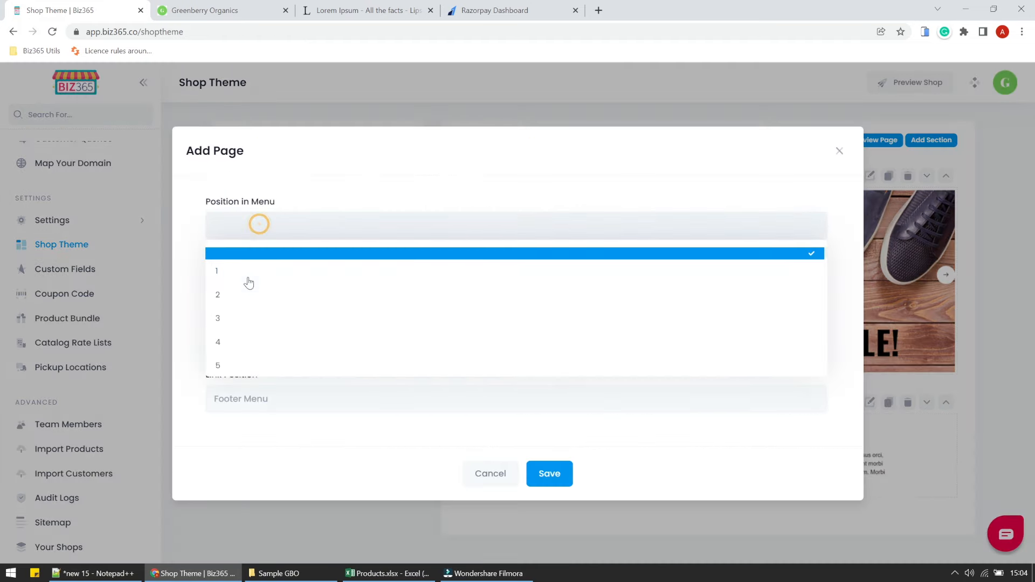
{"action": "left_click", "coordinate": [240, 288]}
{"action": "left_click", "coordinate": [238, 281]}
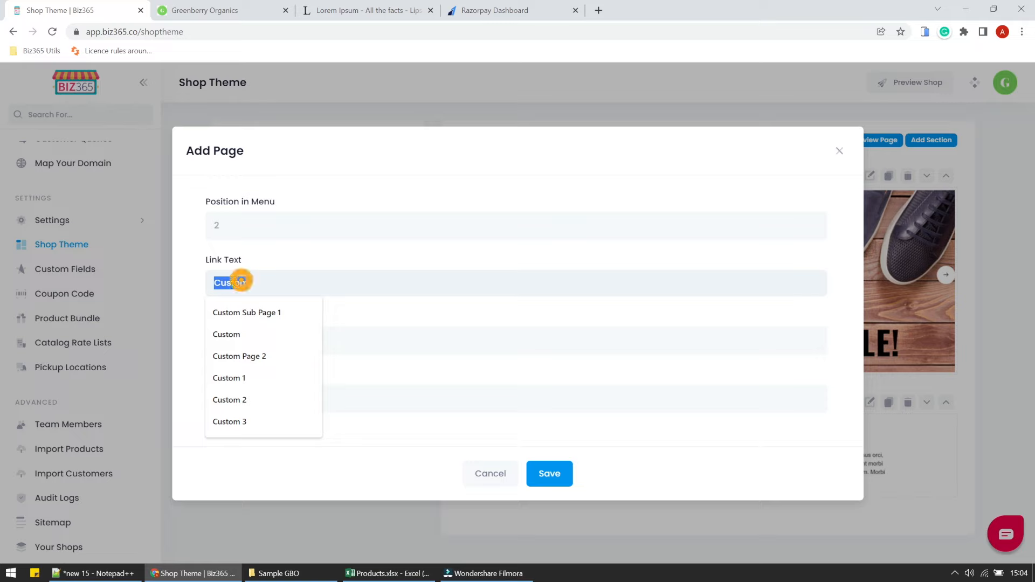
{"action": "type", "text": "Contact"}
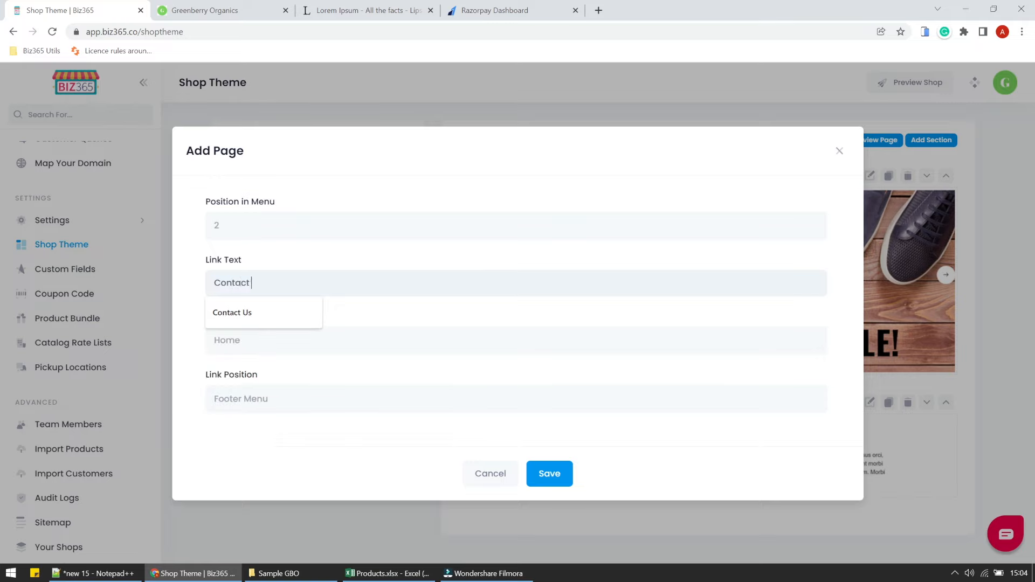
{"action": "left_click", "coordinate": [268, 316]}
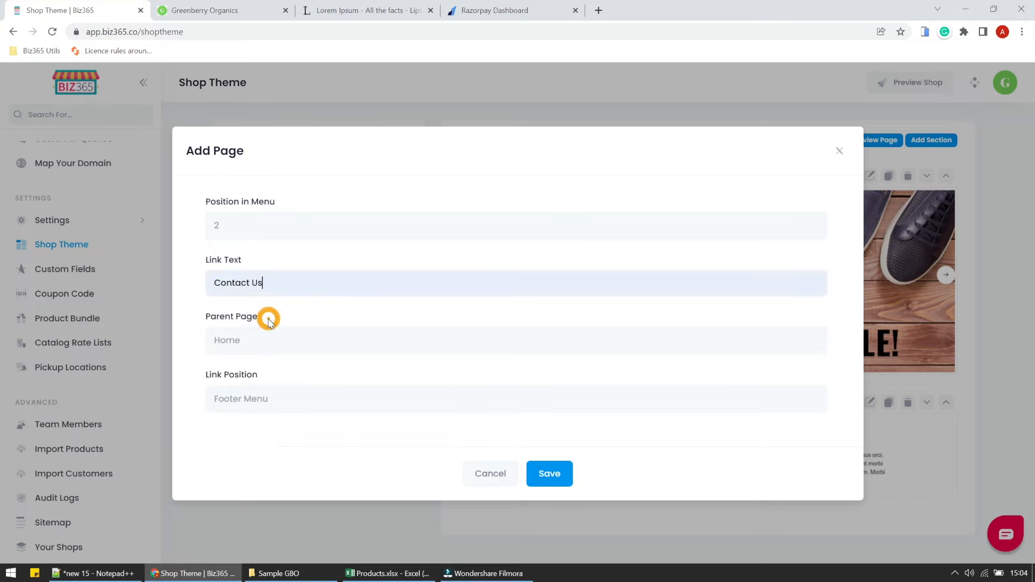
{"action": "left_click", "coordinate": [274, 351]}
{"action": "left_click", "coordinate": [272, 349]}
{"action": "left_click", "coordinate": [271, 399]}
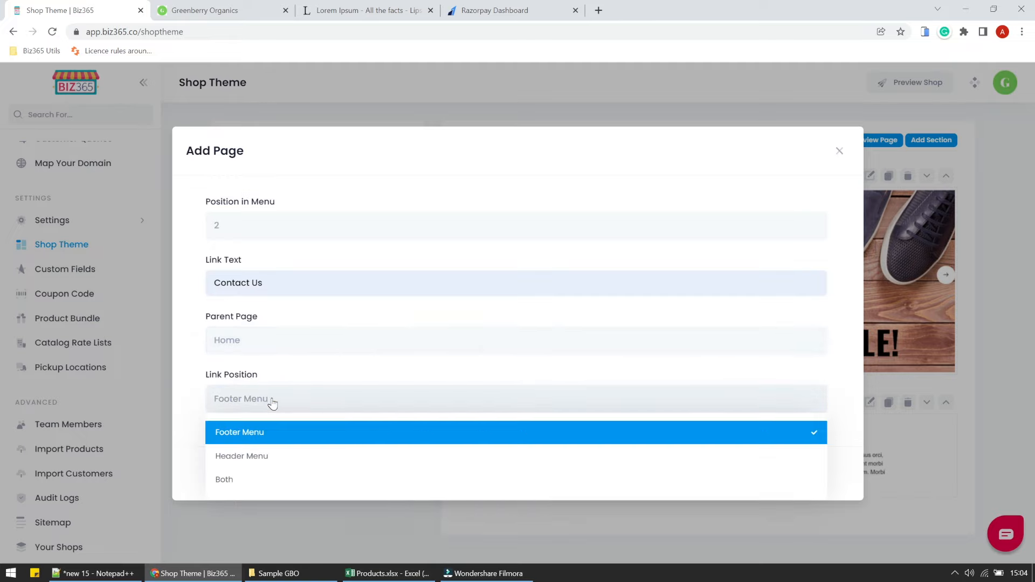
{"action": "left_click", "coordinate": [245, 481]}
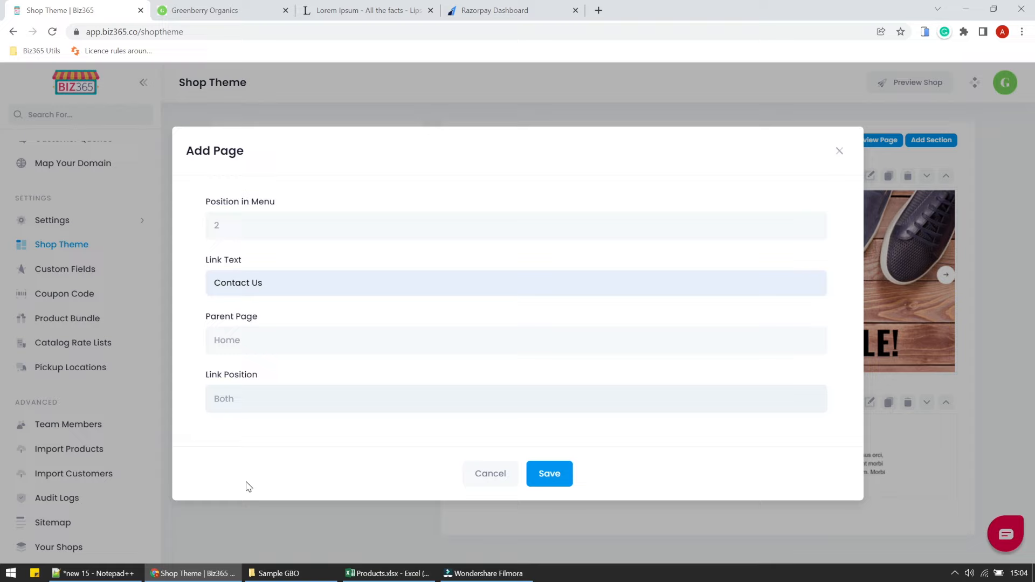
{"action": "left_click", "coordinate": [566, 473]}
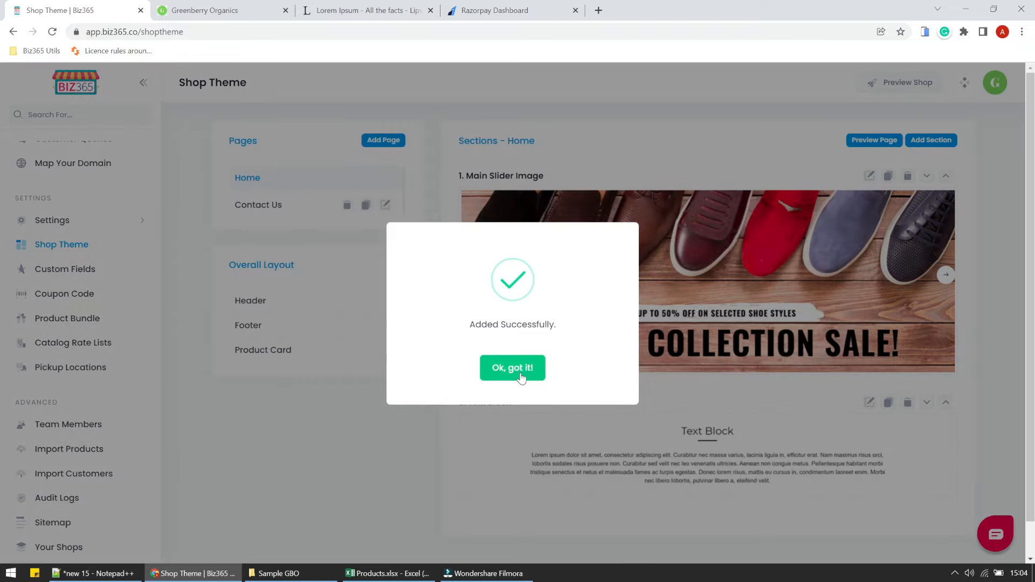
Add a Google Maps section to the Contact Us page from the contact templates.
{"action": "left_click", "coordinate": [521, 370]}
{"action": "left_click", "coordinate": [256, 213]}
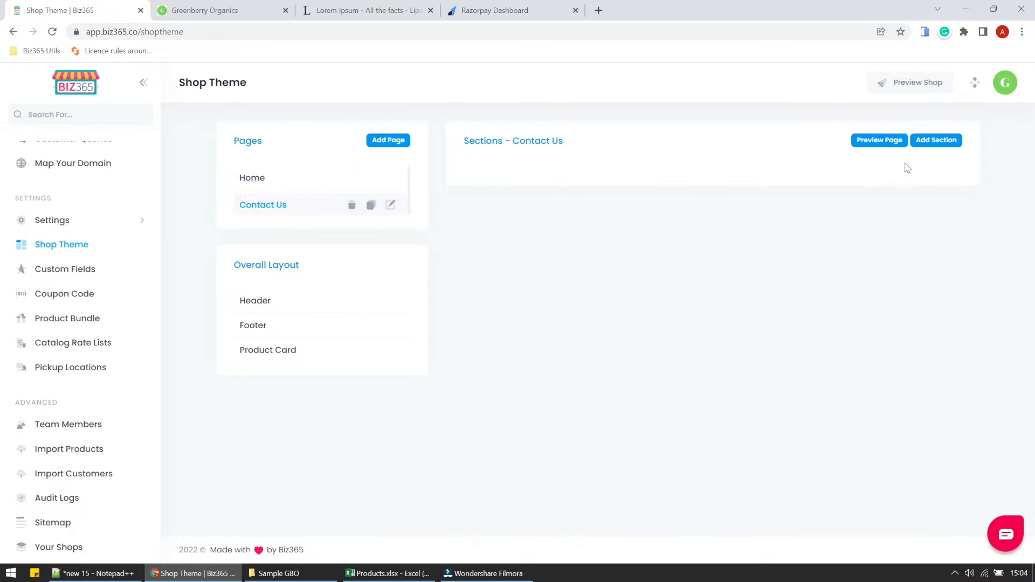
{"action": "left_click", "coordinate": [923, 144]}
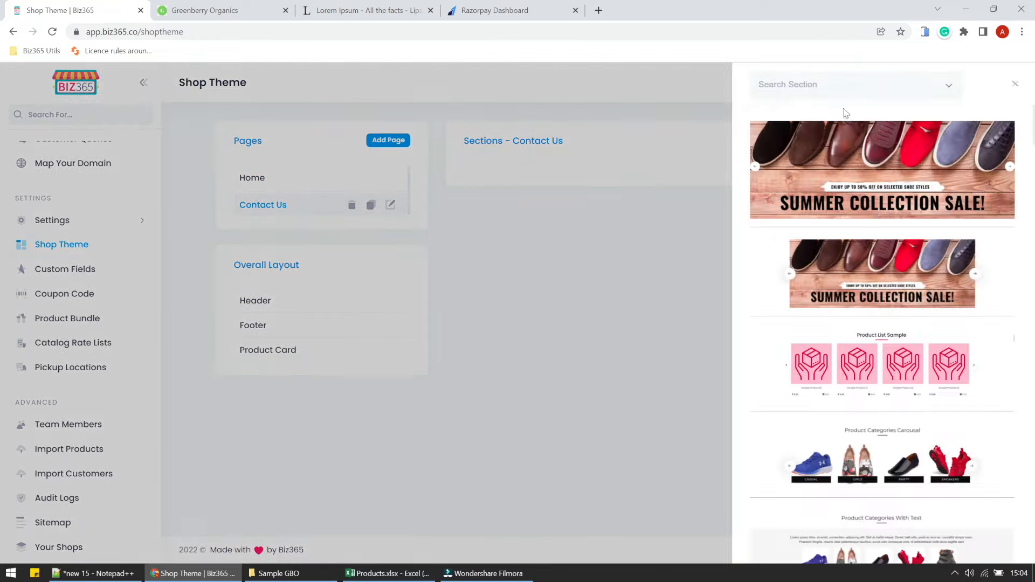
{"action": "left_click", "coordinate": [817, 83]}
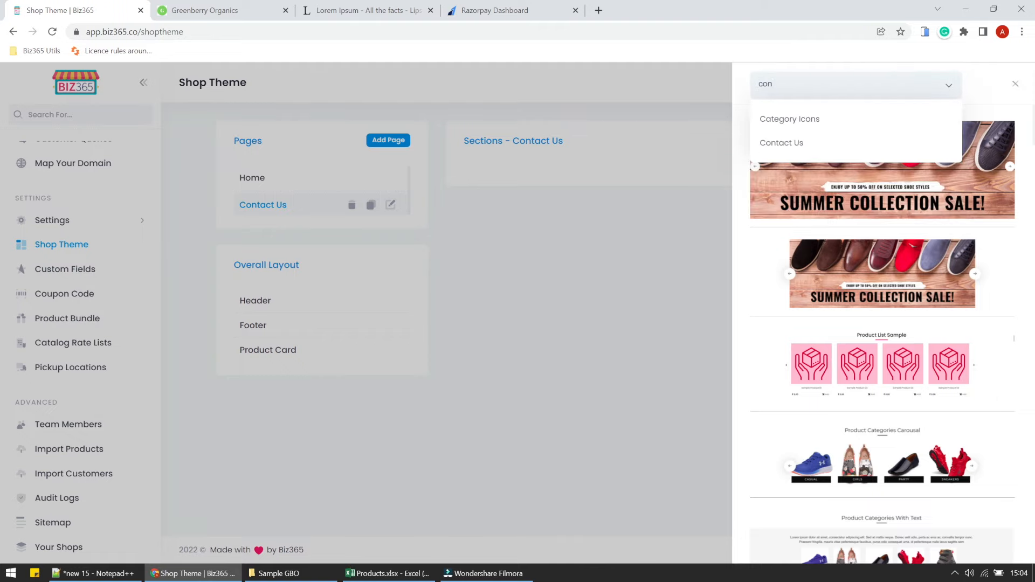
{"action": "left_click", "coordinate": [799, 143]}
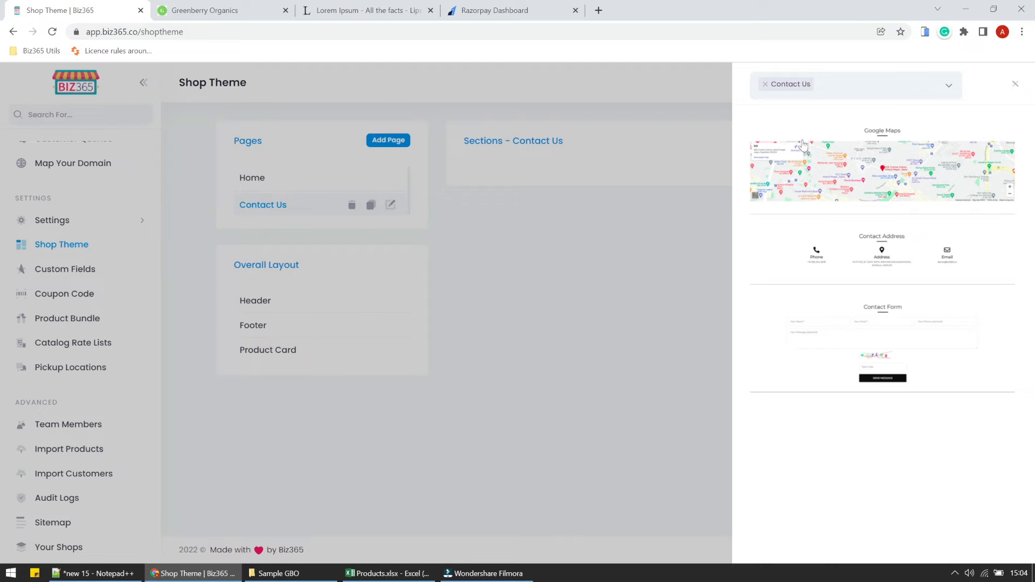
{"action": "left_click", "coordinate": [833, 177]}
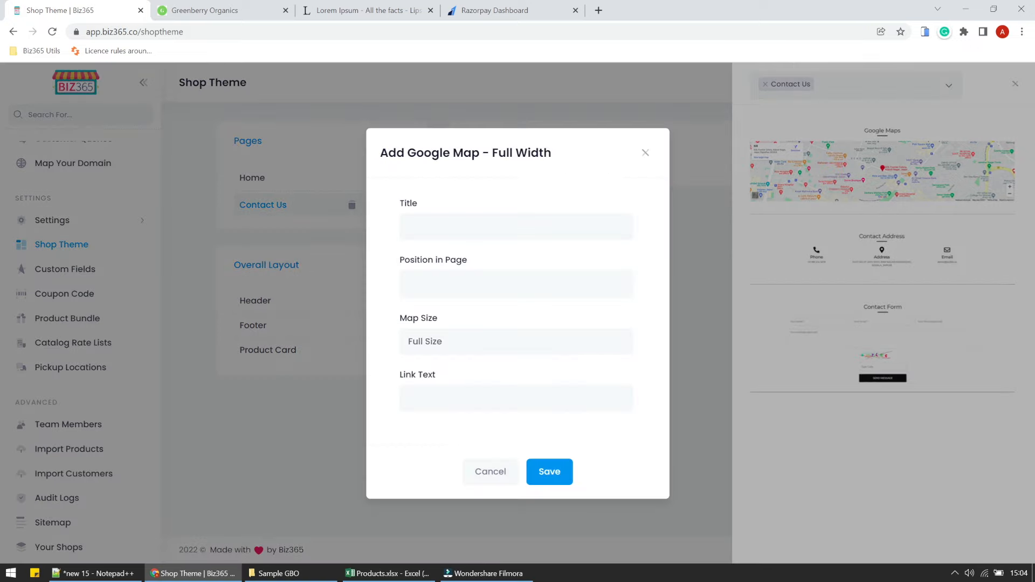
Place the map at position 1, full size, with the head-office address as link text, and save.
{"action": "left_click", "coordinate": [447, 232]}
{"action": "left_click", "coordinate": [483, 194]}
{"action": "left_click", "coordinate": [457, 278]}
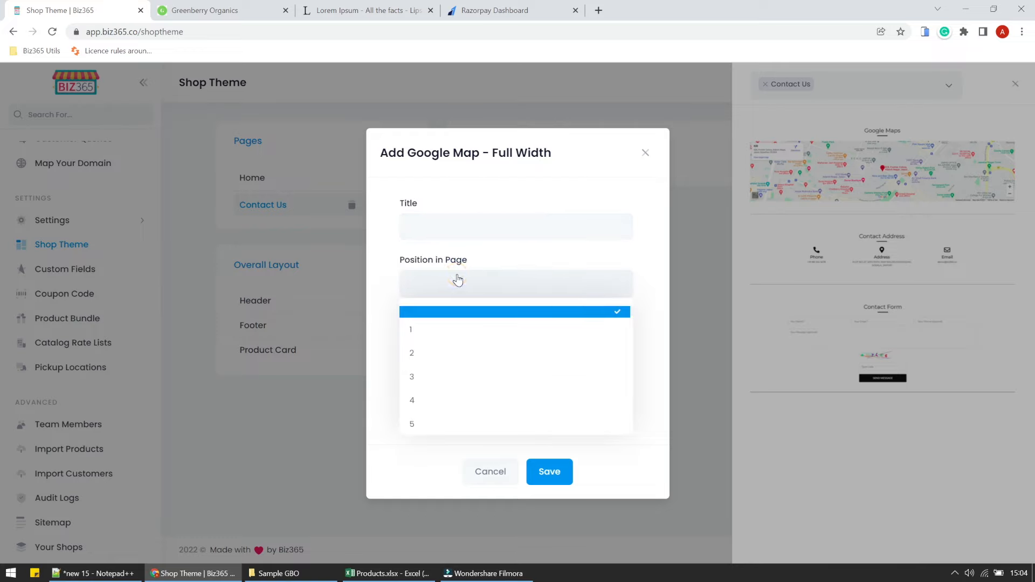
{"action": "left_click", "coordinate": [426, 330]}
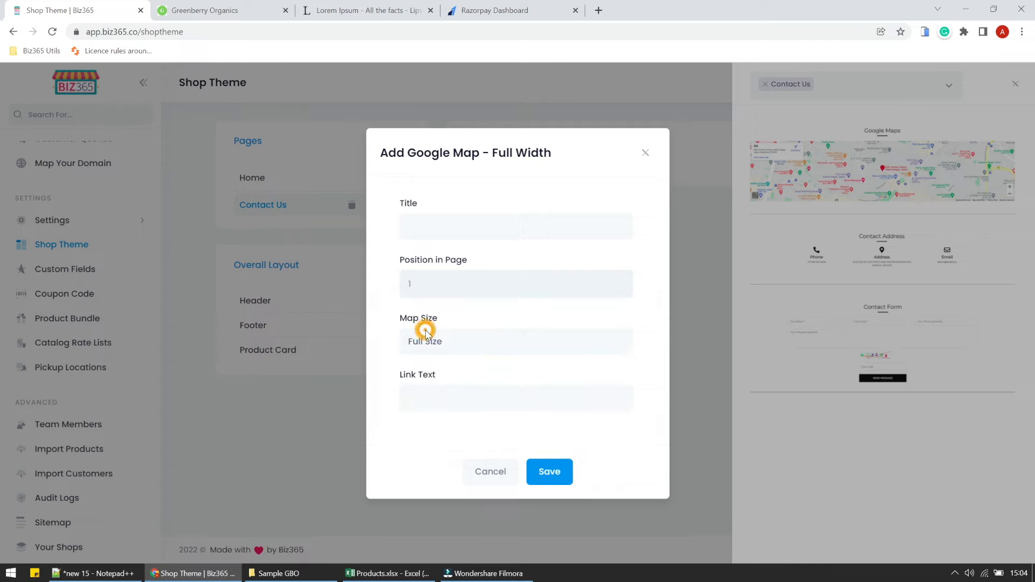
{"action": "left_click", "coordinate": [431, 343]}
{"action": "left_click", "coordinate": [430, 358]}
{"action": "left_click", "coordinate": [446, 394]}
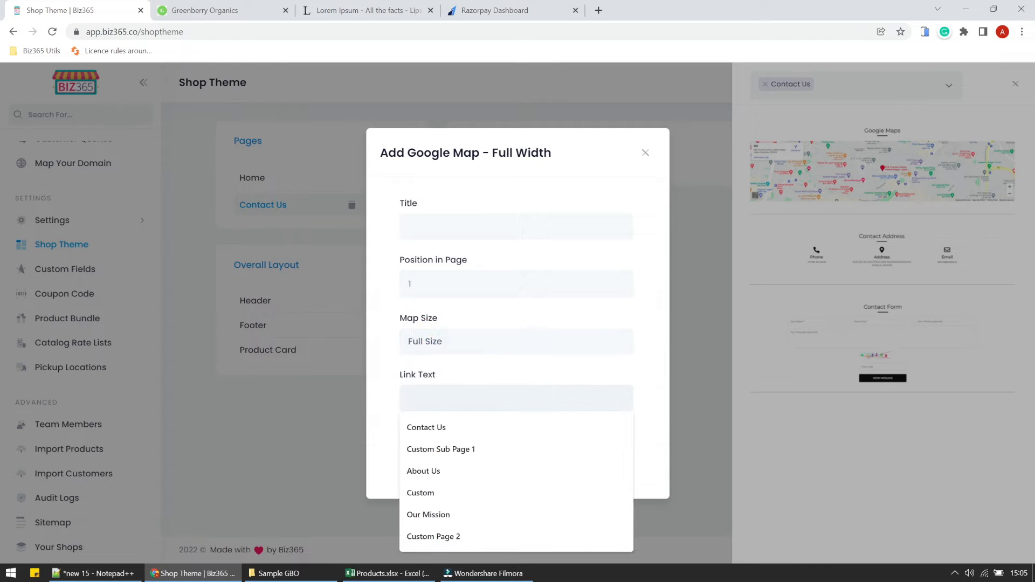
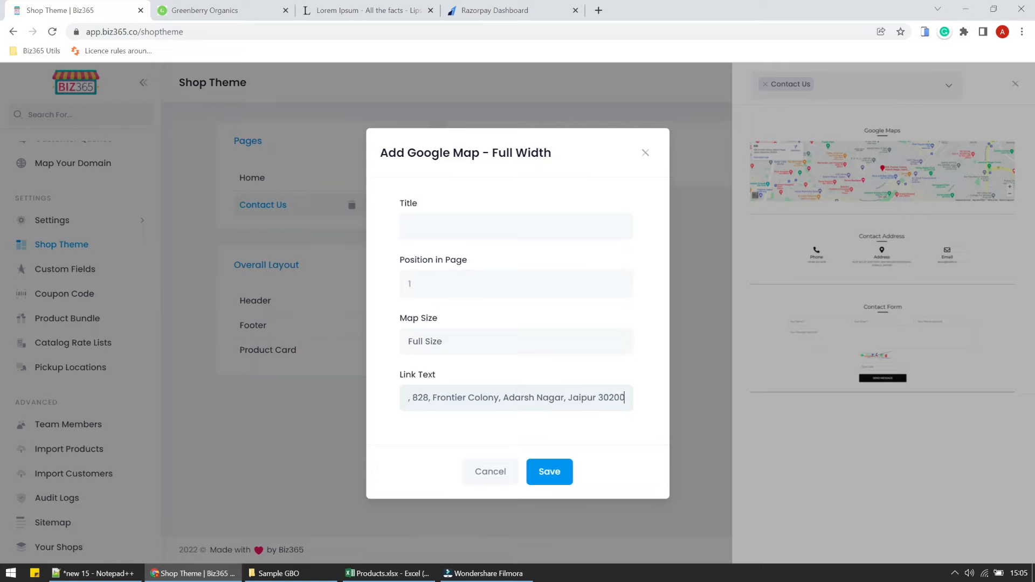
{"action": "triple_click", "coordinate": [444, 397]}
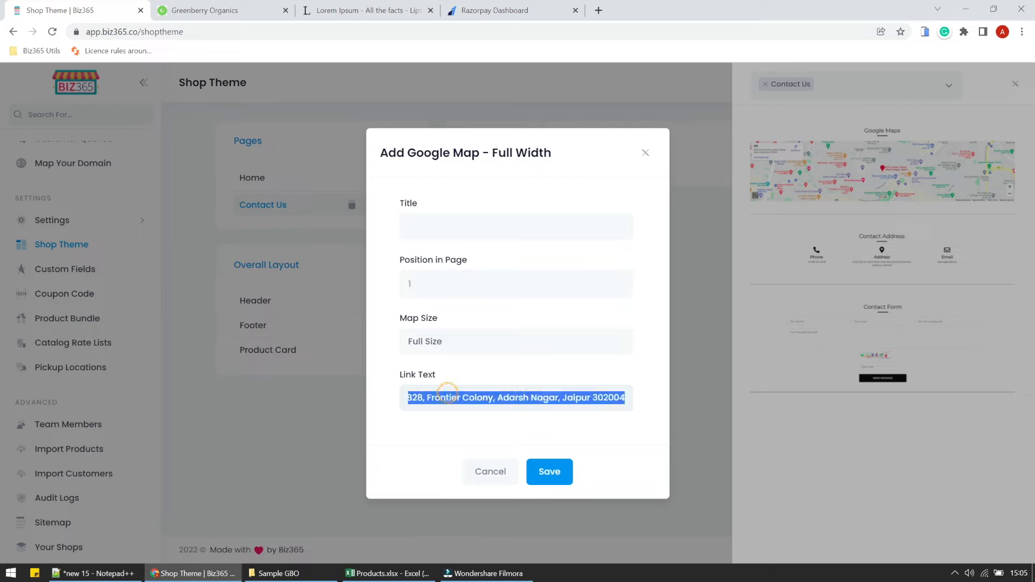
{"action": "left_click", "coordinate": [557, 474]}
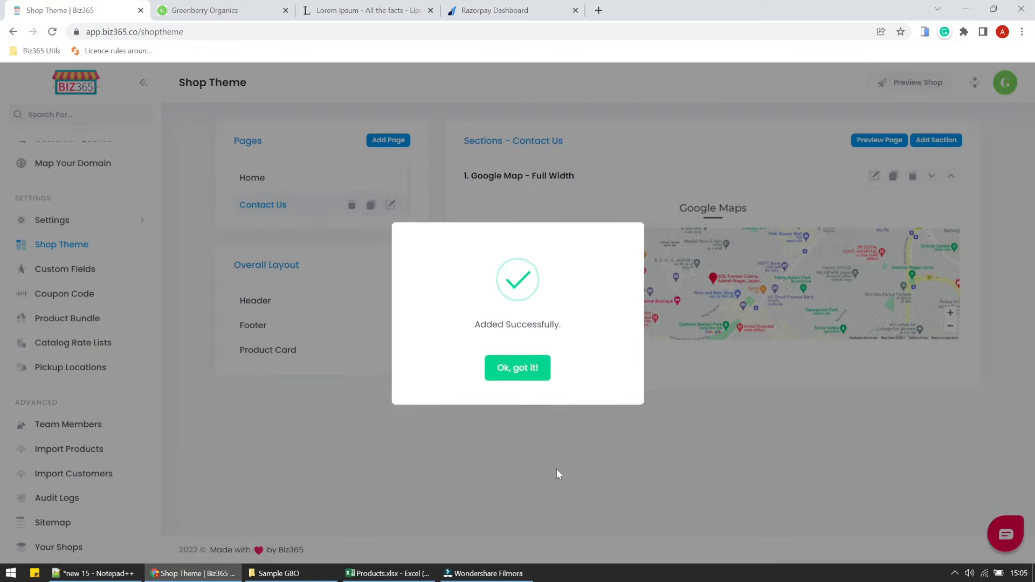
{"action": "left_click", "coordinate": [506, 368]}
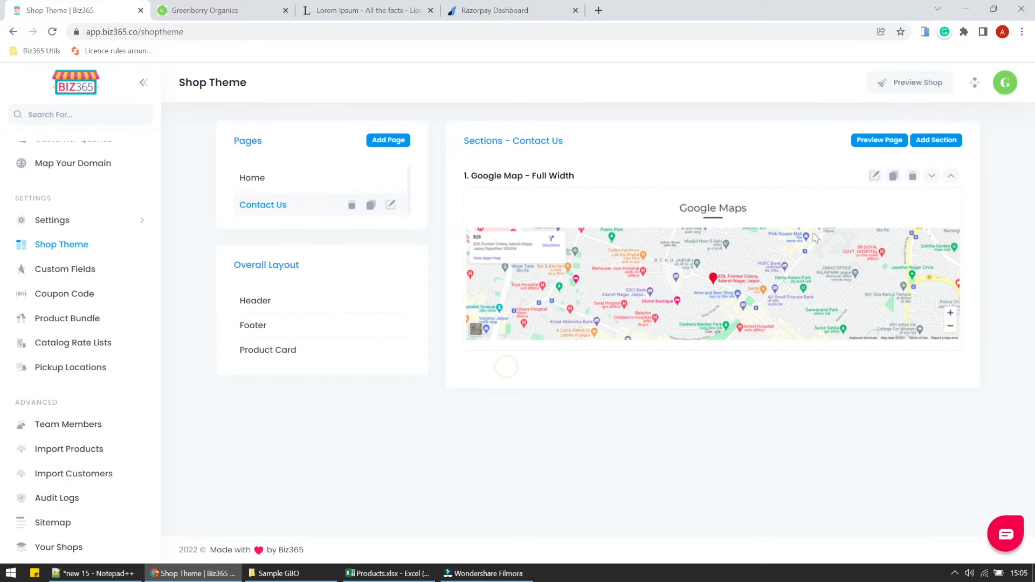
Add a contact details section to Contact Us from the contact templates.
{"action": "left_click", "coordinate": [938, 145]}
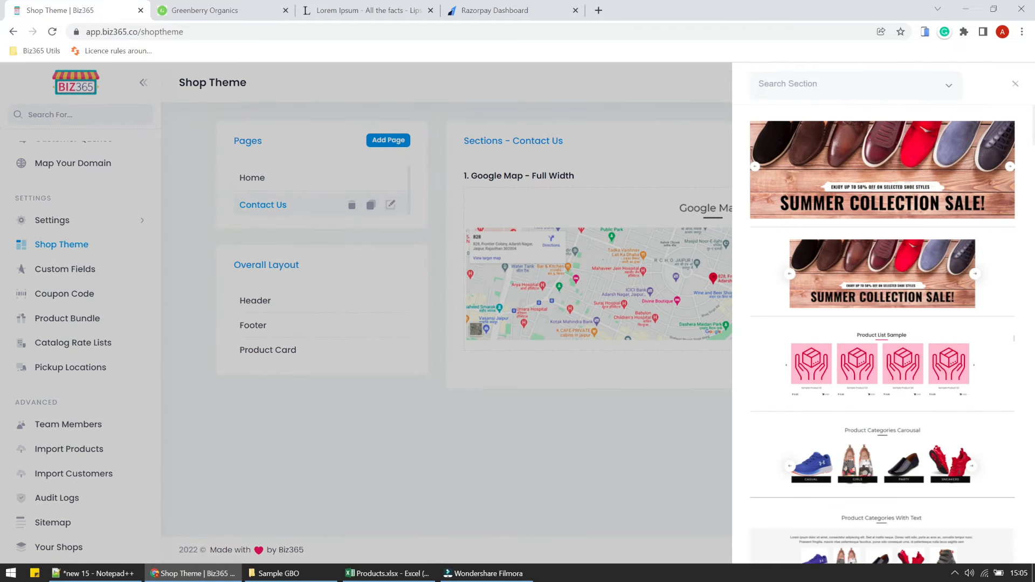
{"action": "left_click", "coordinate": [880, 83]}
{"action": "type", "text": "contact"}
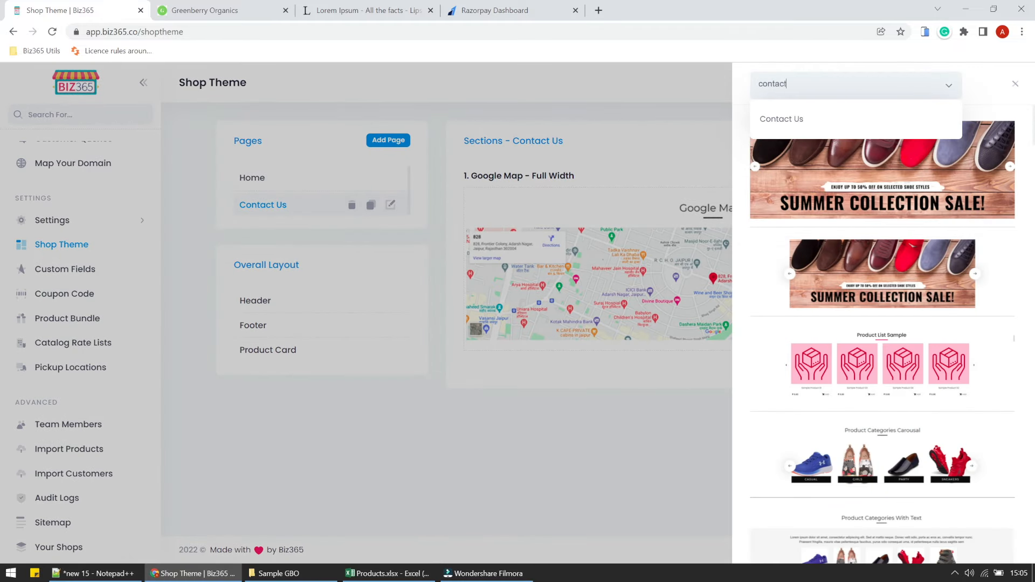
{"action": "left_click", "coordinate": [830, 118]}
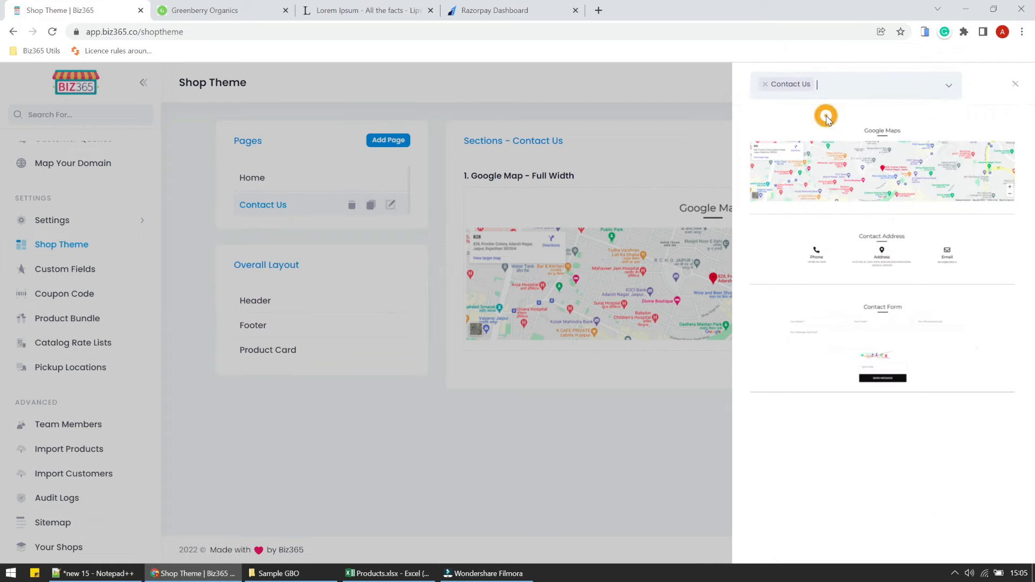
{"action": "left_click", "coordinate": [882, 252]}
Title it Head Office, place it at position 2, and save.
{"action": "left_click", "coordinate": [449, 280]}
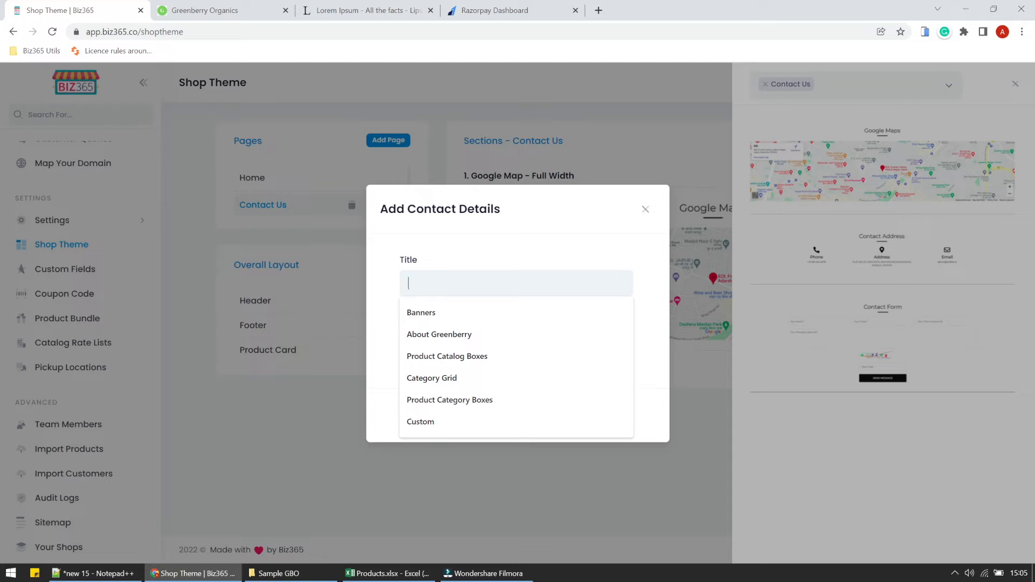
{"action": "type", "text": "Head Office"}
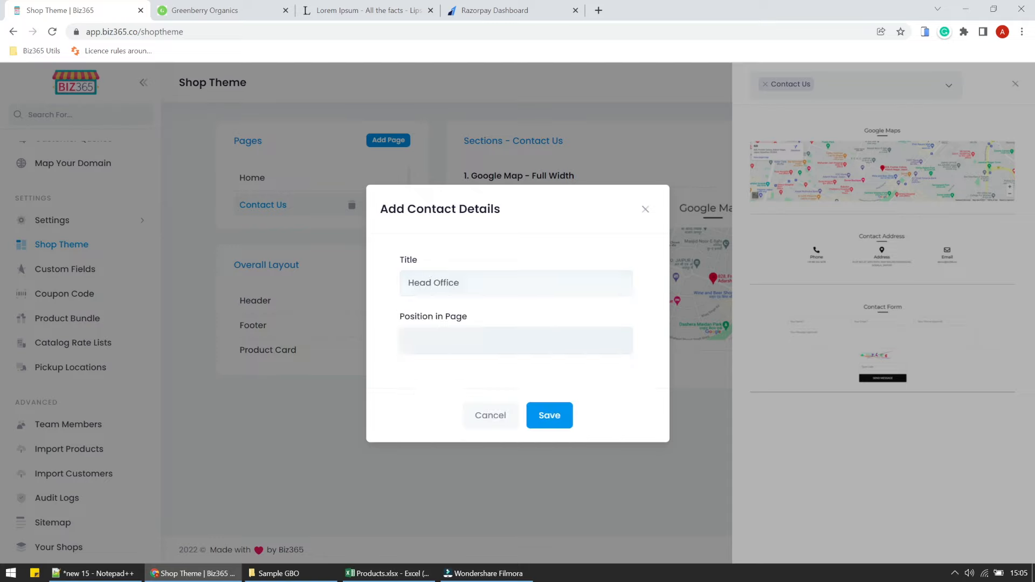
{"action": "left_click", "coordinate": [445, 346]}
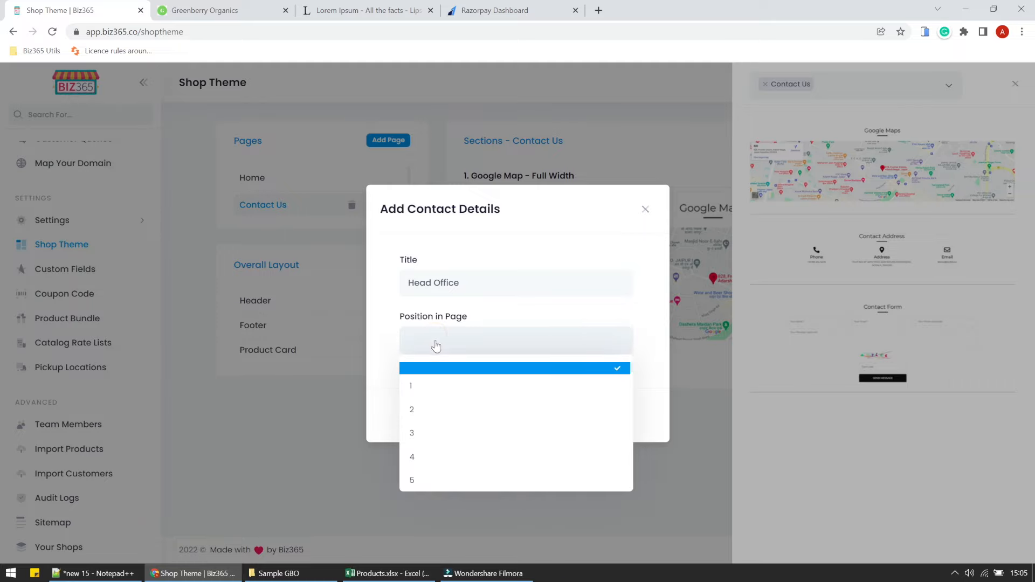
{"action": "left_click", "coordinate": [419, 405]}
{"action": "left_click", "coordinate": [540, 415]}
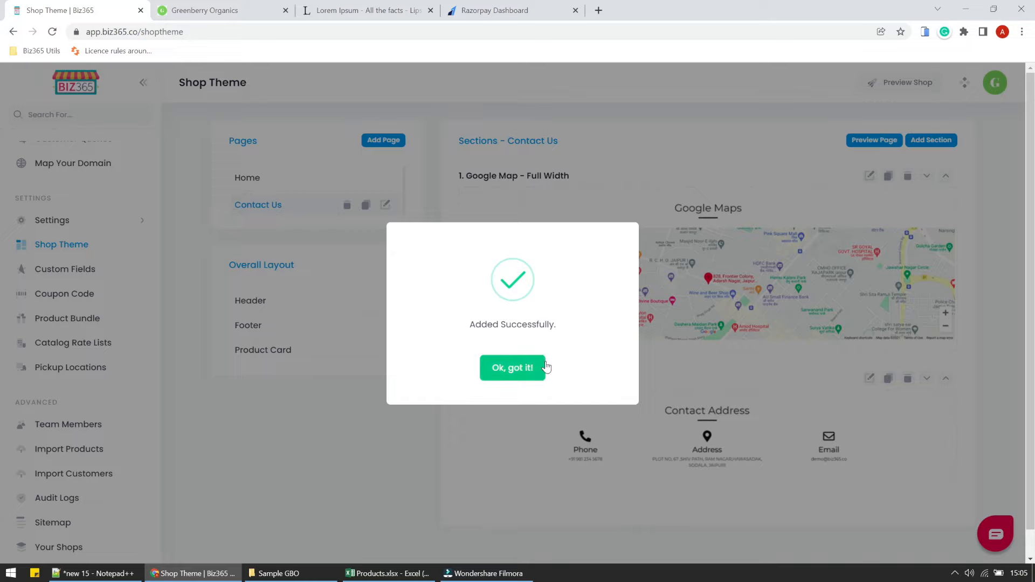
{"action": "left_click", "coordinate": [545, 368]}
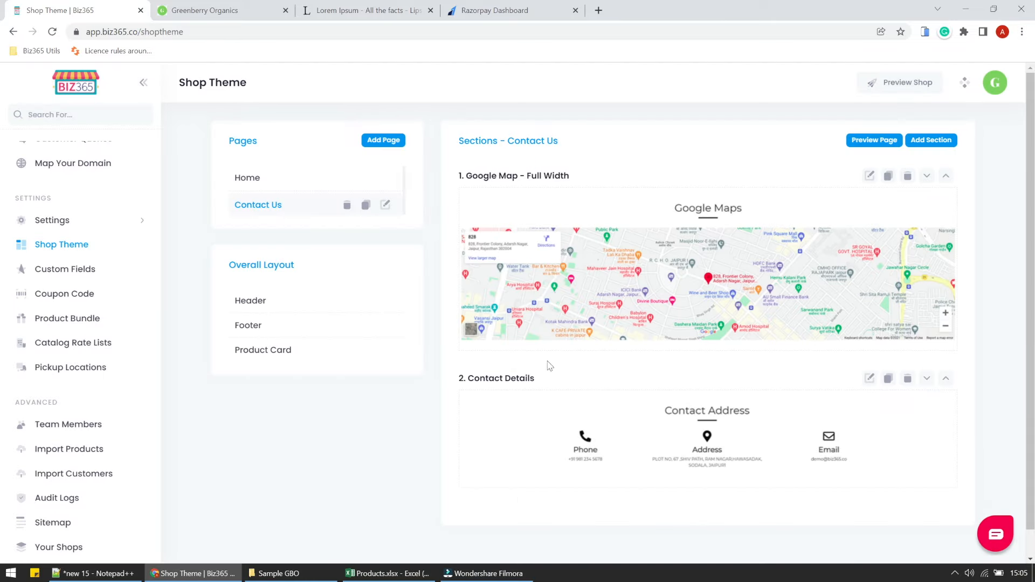
Add a Contact Form section from the Contact Us section category.
{"action": "left_click", "coordinate": [927, 144]}
{"action": "left_click", "coordinate": [889, 85]}
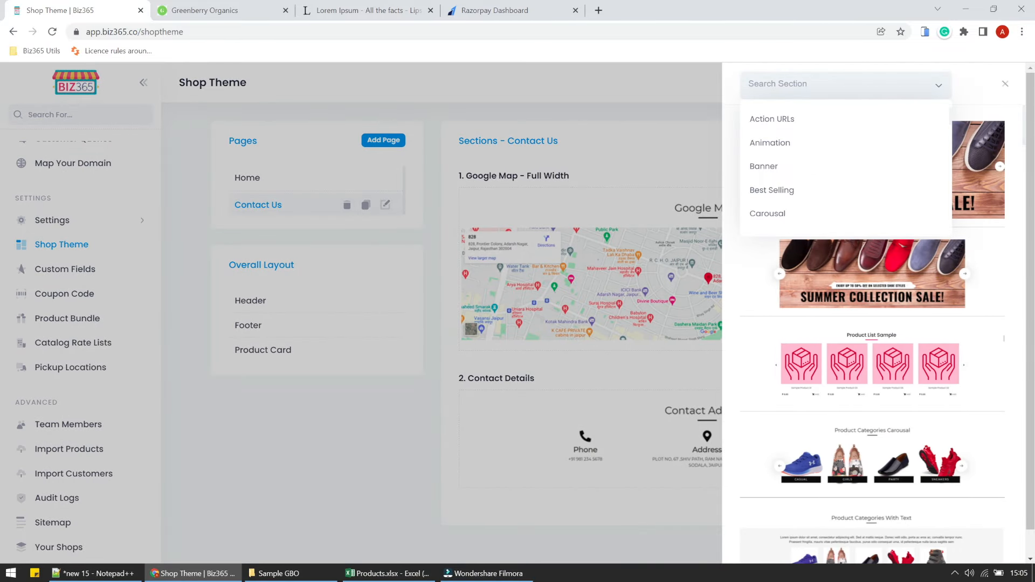
{"action": "type", "text": "conta"}
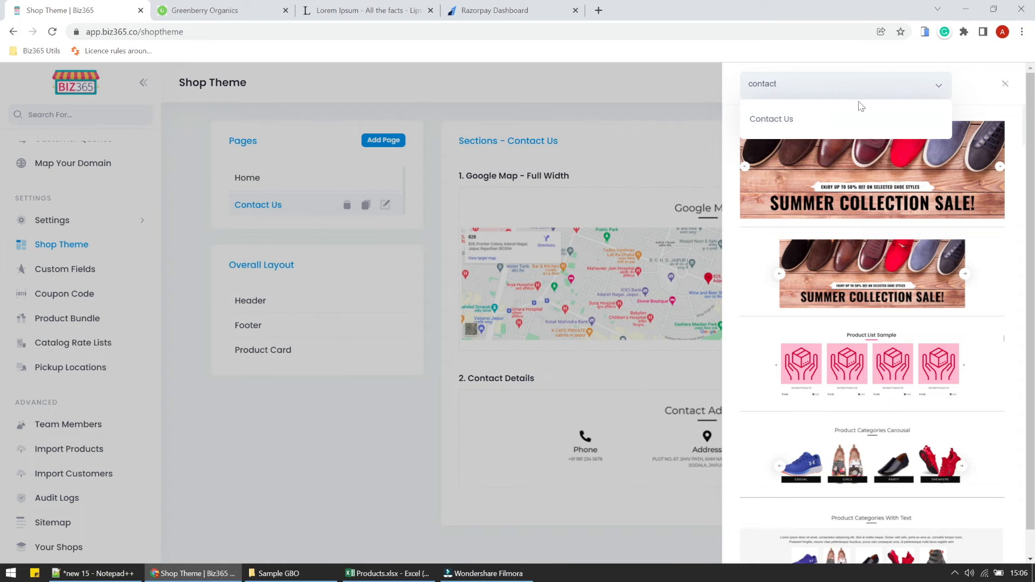
{"action": "type", "text": "ct"}
{"action": "left_click", "coordinate": [820, 120]}
{"action": "left_click", "coordinate": [890, 316]}
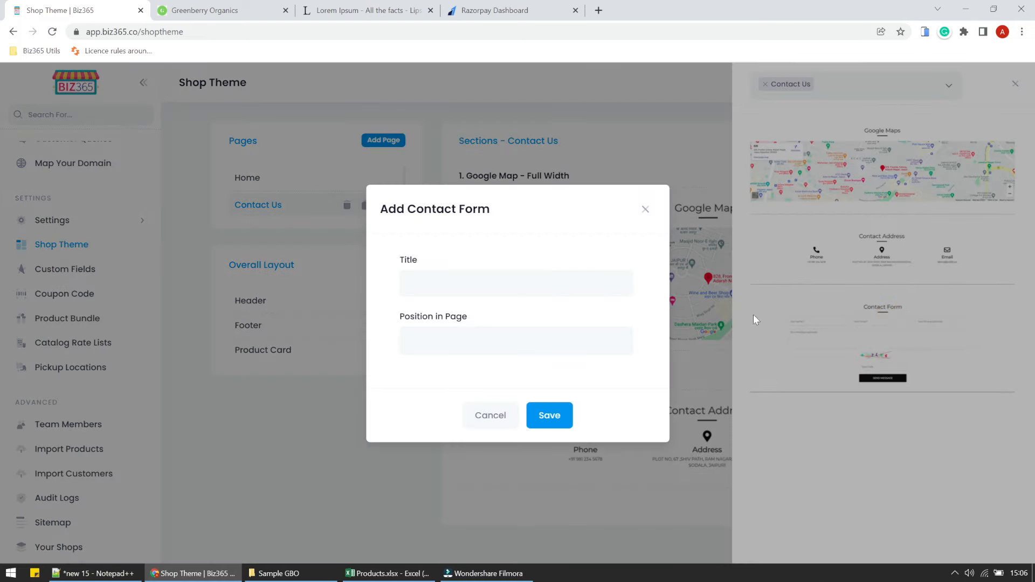
Title the form 'Get in Touch', place it at position 3, and save it.
{"action": "left_click", "coordinate": [487, 276]}
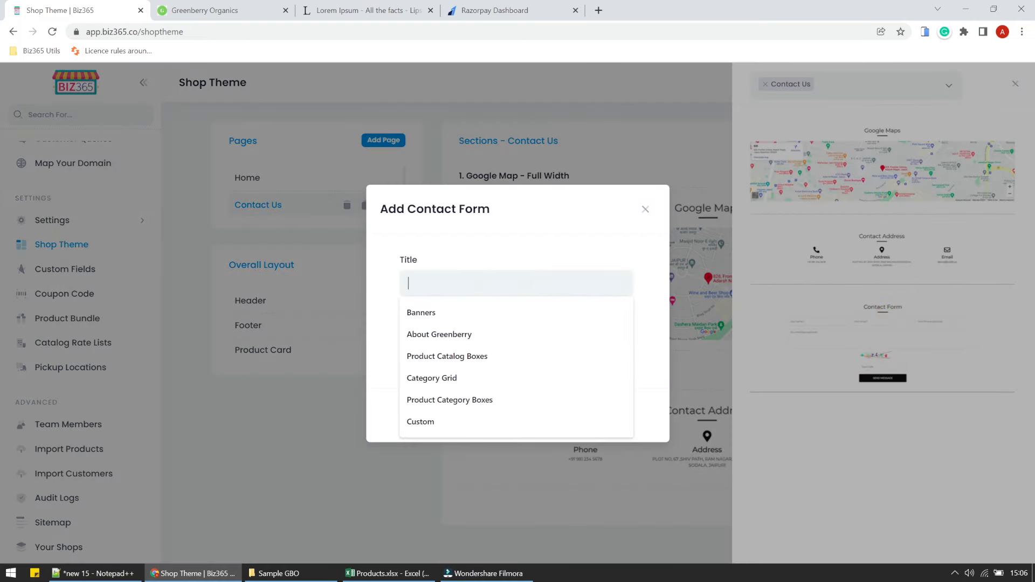
{"action": "type", "text": "Get"}
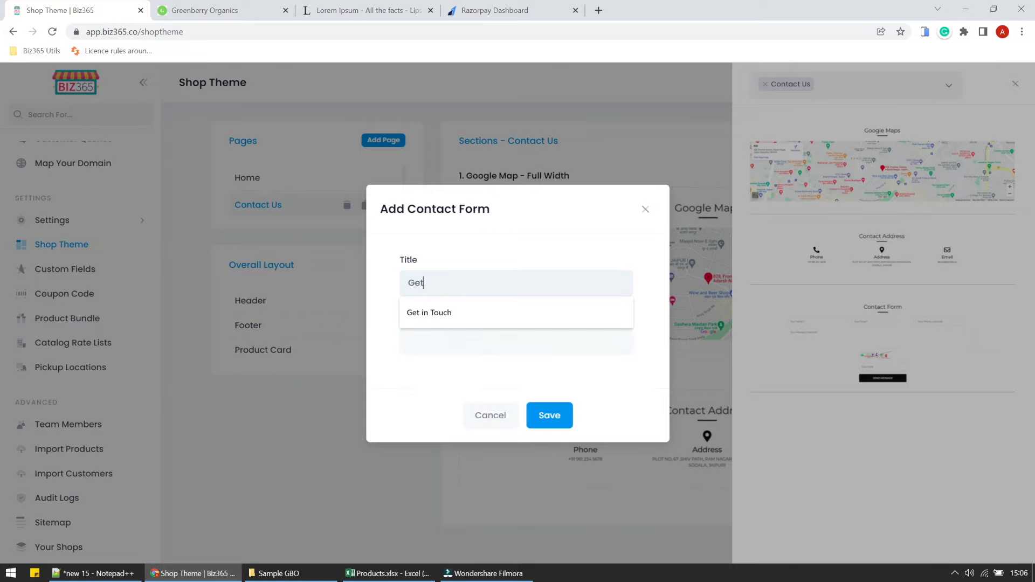
{"action": "left_click", "coordinate": [476, 322]}
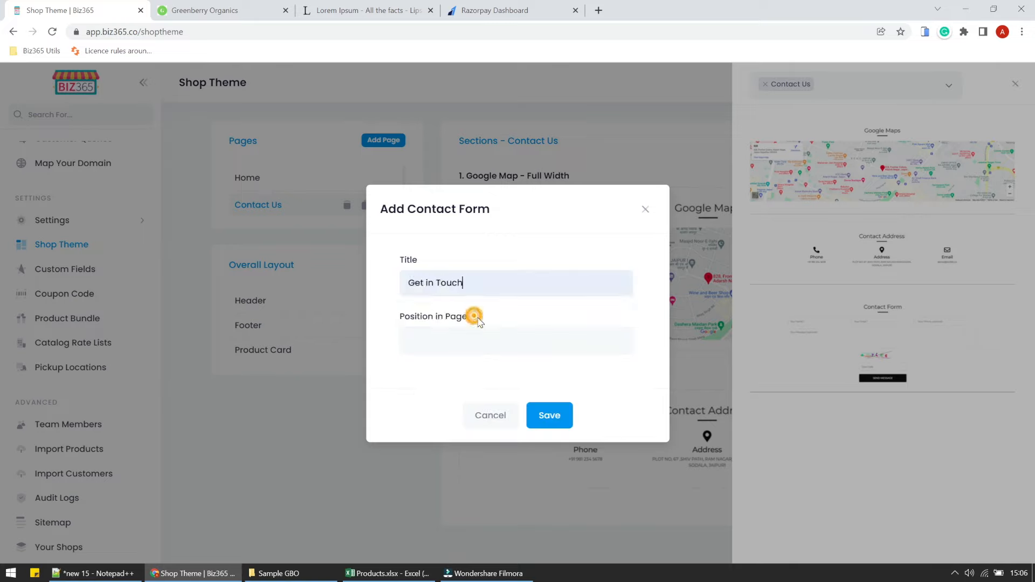
{"action": "left_click", "coordinate": [465, 341]}
{"action": "left_click", "coordinate": [432, 437]}
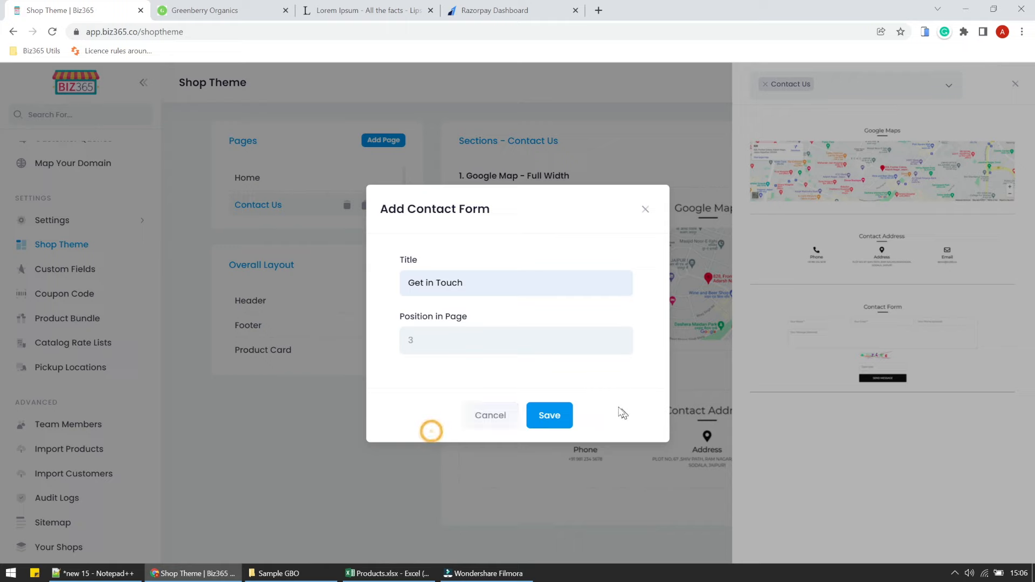
{"action": "left_click", "coordinate": [561, 414]}
{"action": "left_click", "coordinate": [512, 368]}
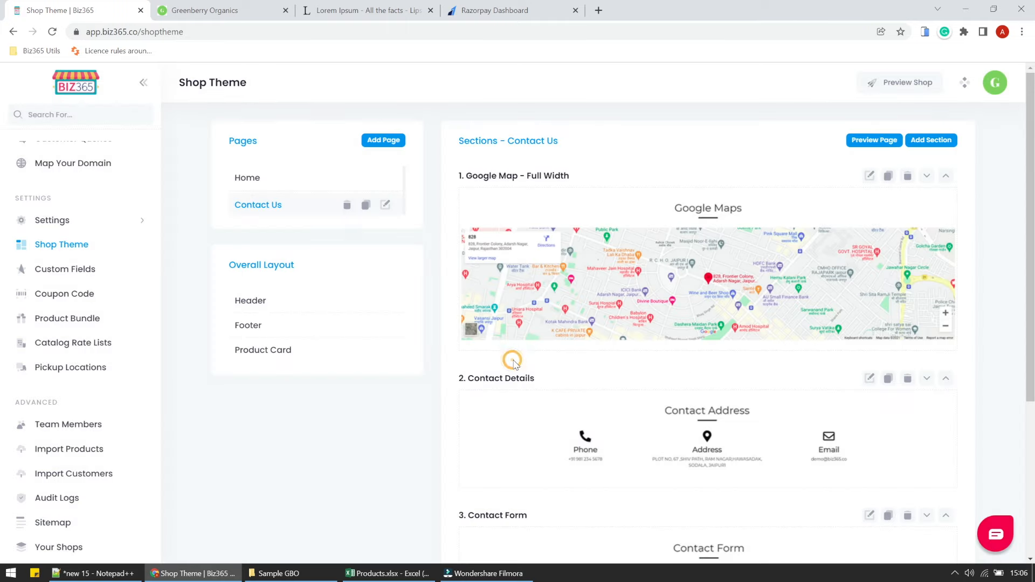
Reload the live Greenberry Organics storefront and go to its Contact Us page.
{"action": "left_click", "coordinate": [225, 7]}
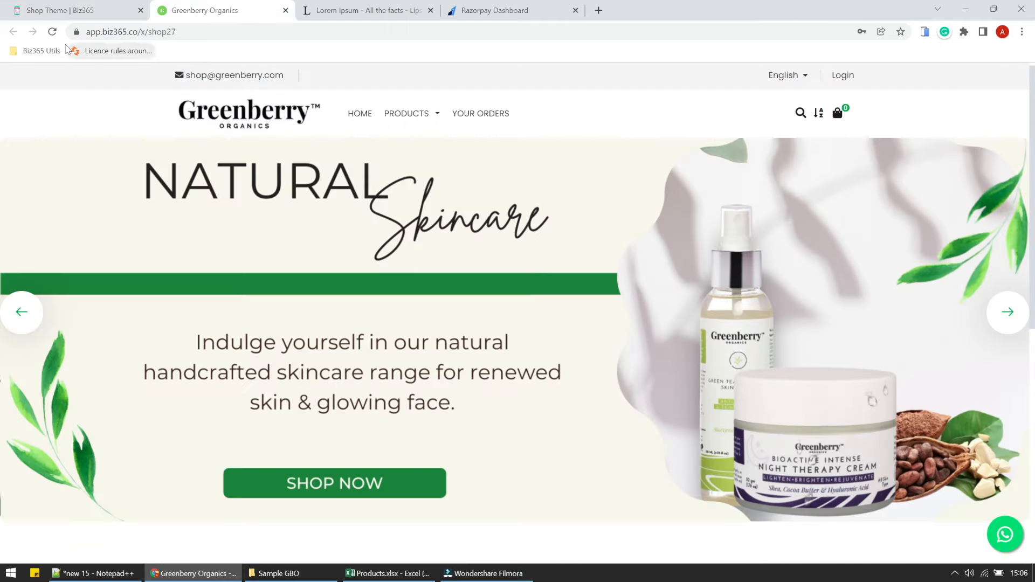
{"action": "left_click", "coordinate": [52, 33]}
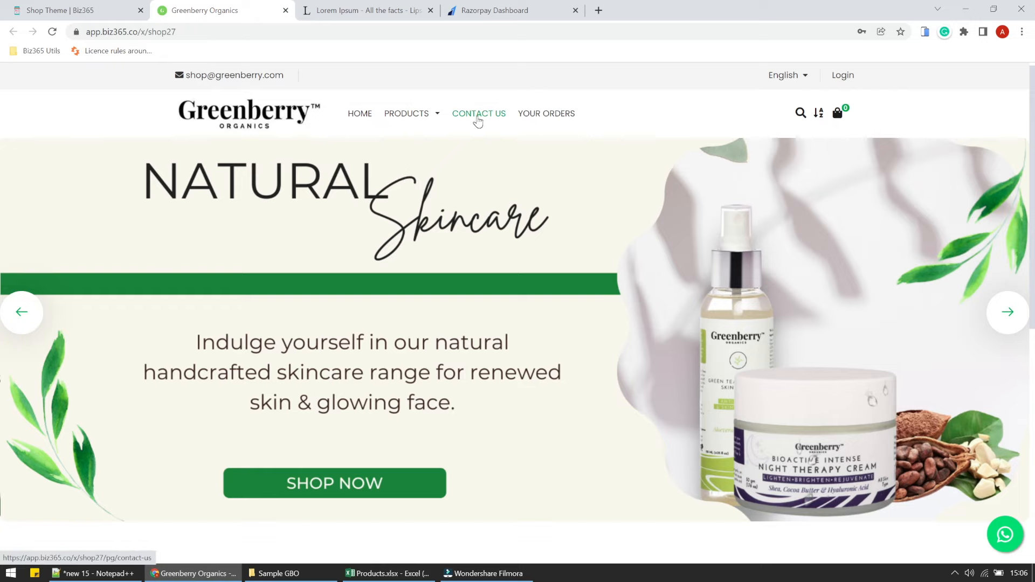
{"action": "scroll", "coordinate": [477, 120], "scroll_direction": "down", "scroll_amount": 15}
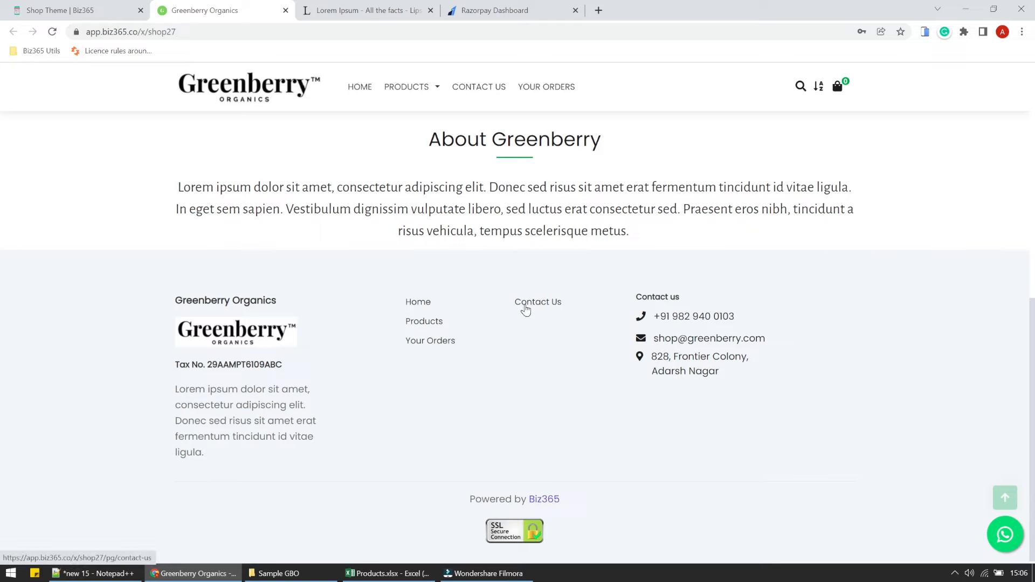
{"action": "left_click", "coordinate": [468, 88]}
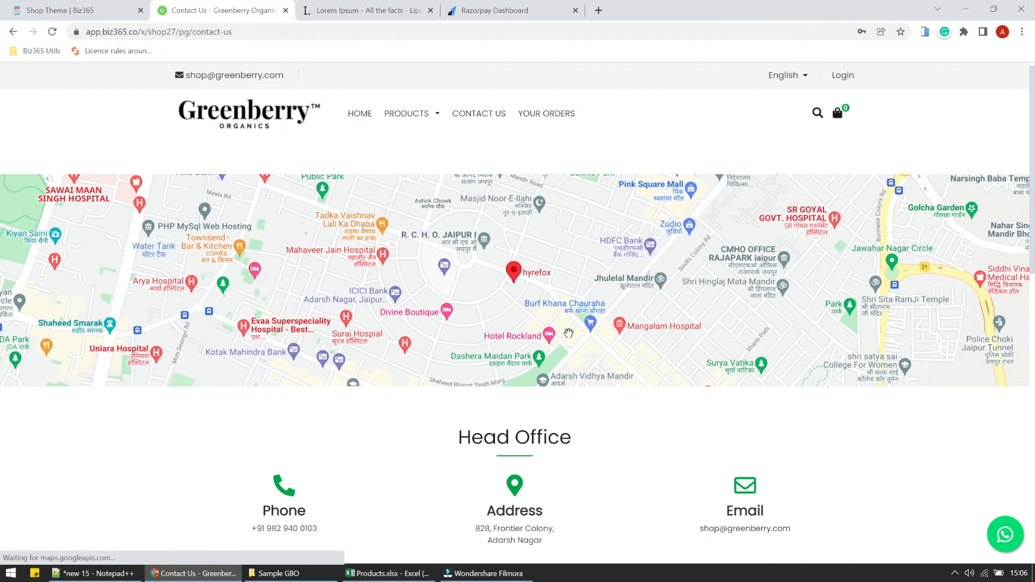
Pan the embedded Google Map around the office location.
{"action": "left_click_drag", "start_coordinate": [544, 295], "coordinate": [546, 253]}
{"action": "scroll", "coordinate": [652, 323], "scroll_direction": "down", "scroll_amount": 5}
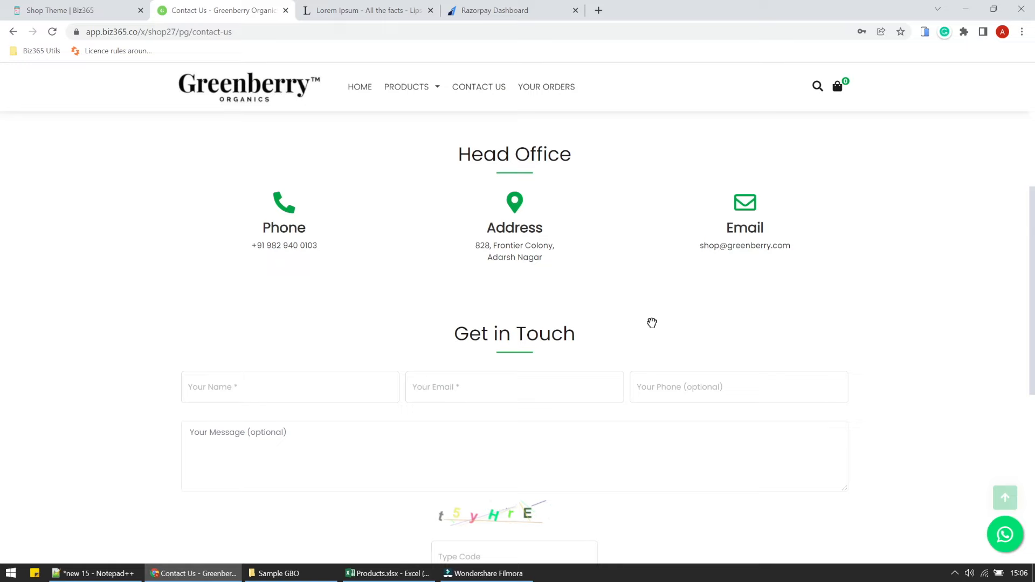
{"action": "scroll", "coordinate": [443, 211], "scroll_direction": "down", "scroll_amount": 3}
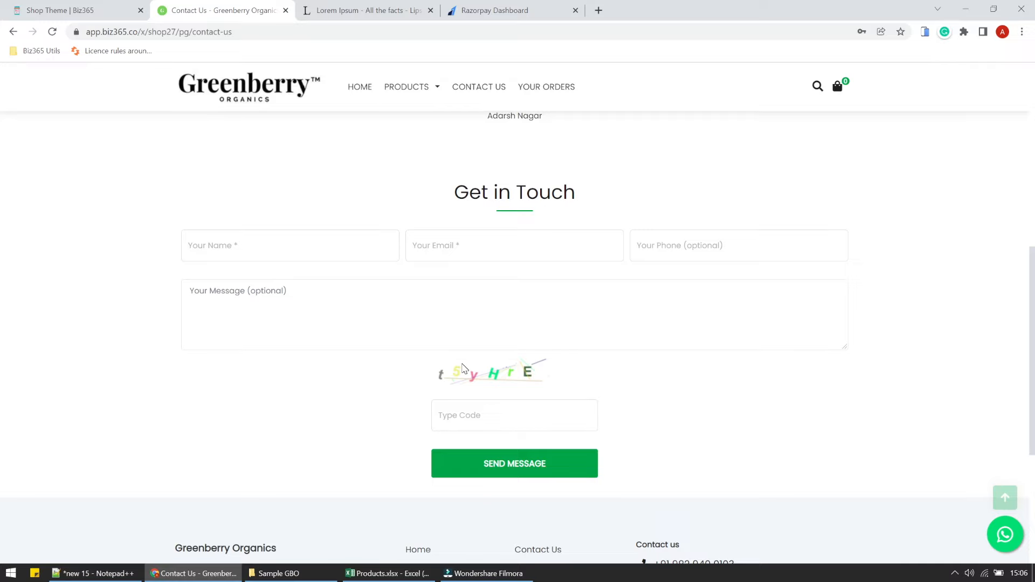
{"action": "scroll", "coordinate": [463, 369], "scroll_direction": "up", "scroll_amount": 10}
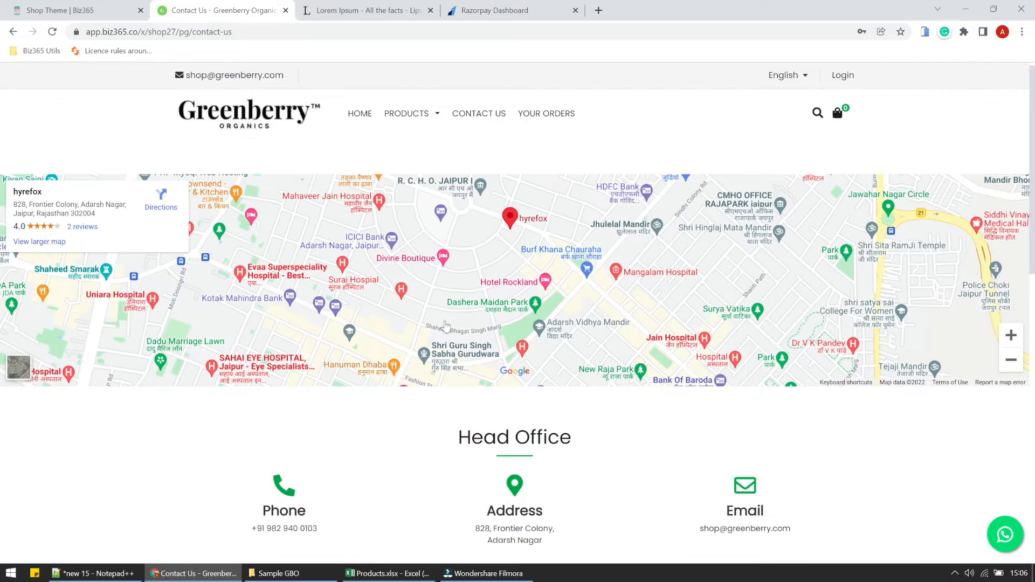
{"action": "left_click_drag", "start_coordinate": [503, 309], "coordinate": [670, 293]}
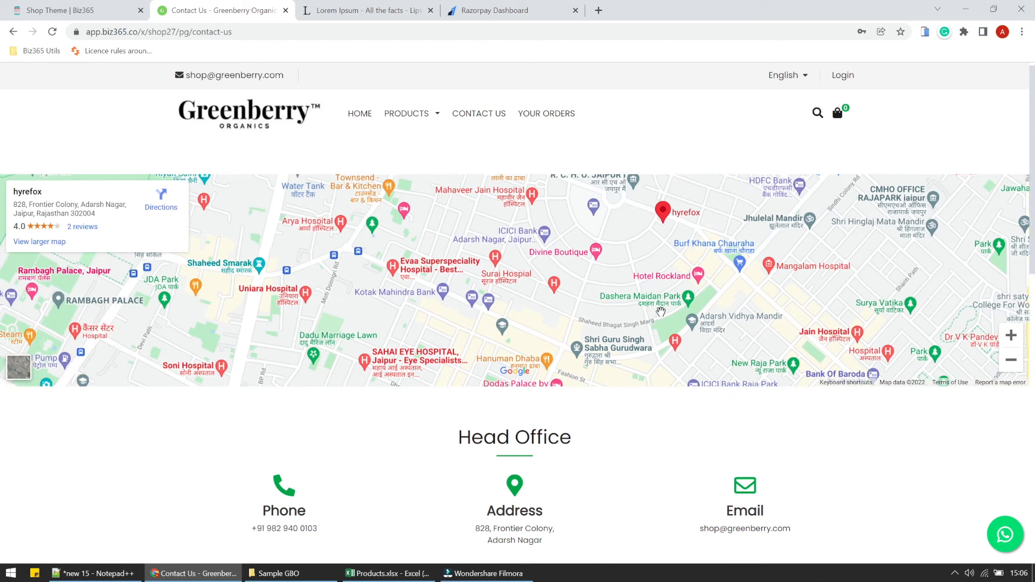
Autofill the visitor's name, e-mail and phone, enter message 'asads', and select the code field.
{"action": "scroll", "coordinate": [653, 356], "scroll_direction": "down", "scroll_amount": 3}
{"action": "scroll", "coordinate": [654, 356], "scroll_direction": "down", "scroll_amount": 3}
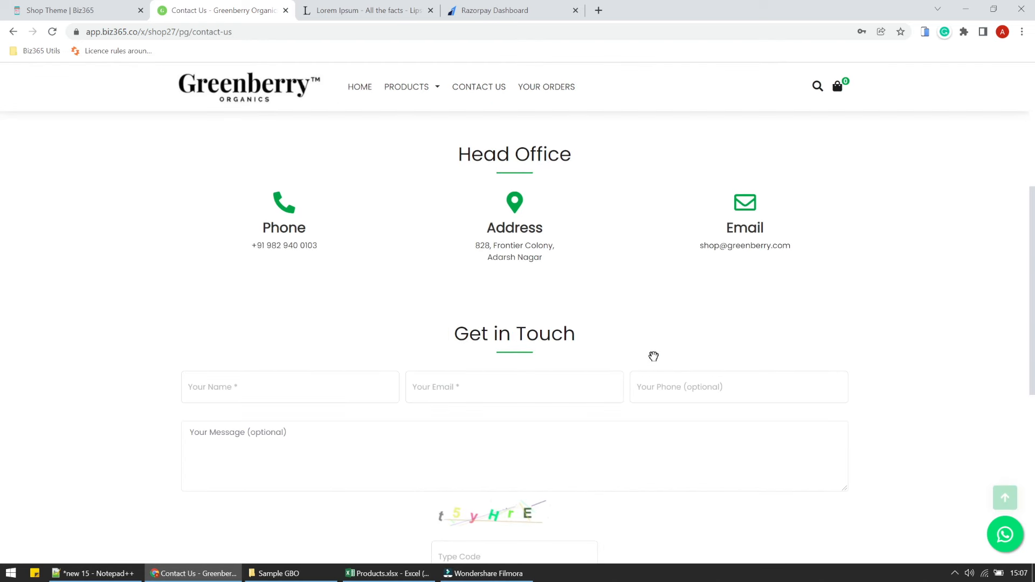
{"action": "scroll", "coordinate": [654, 357], "scroll_direction": "down", "scroll_amount": 3}
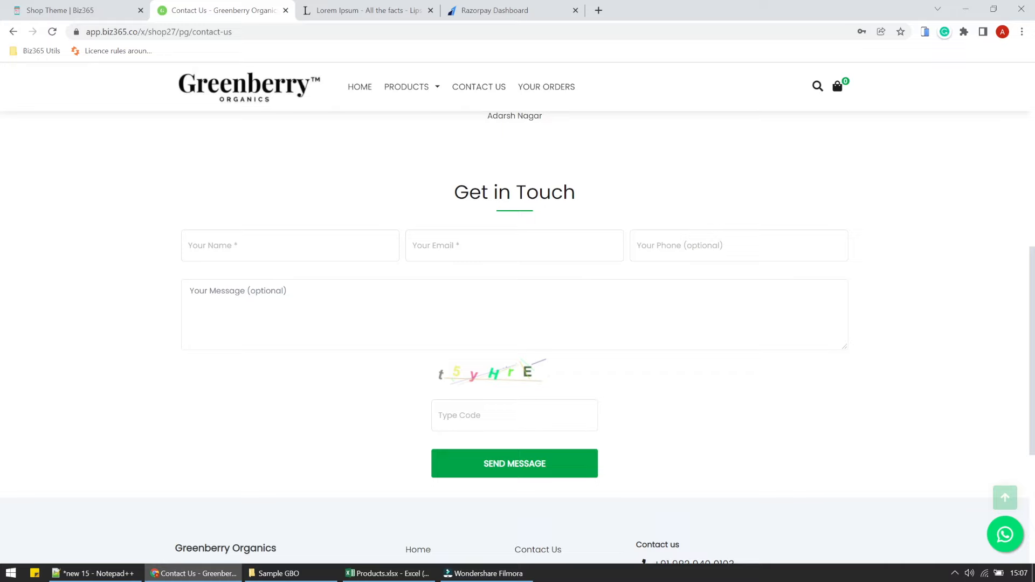
{"action": "left_click", "coordinate": [223, 245]}
{"action": "left_click", "coordinate": [227, 293]}
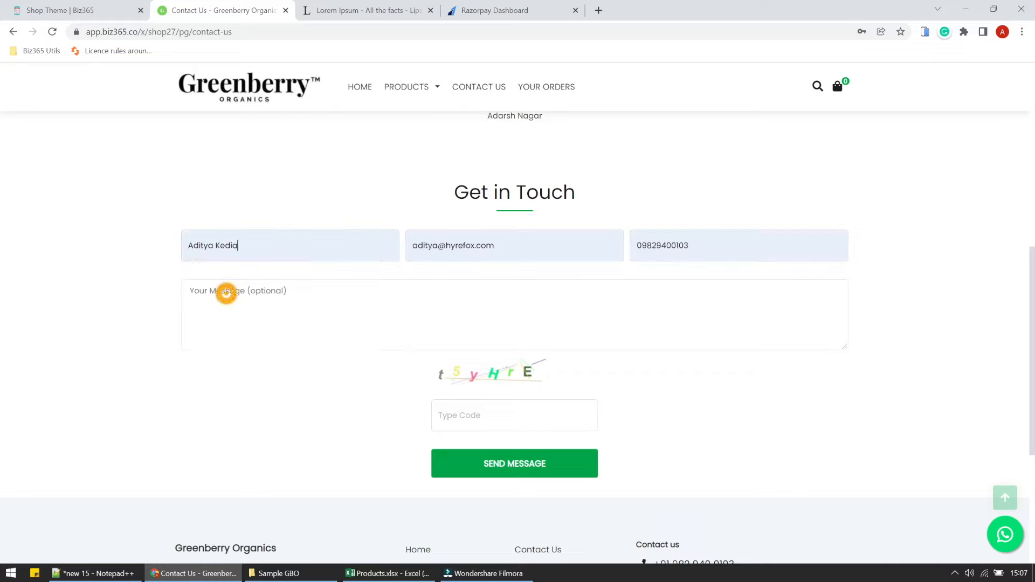
{"action": "left_click", "coordinate": [233, 324]}
{"action": "type", "text": "asads"}
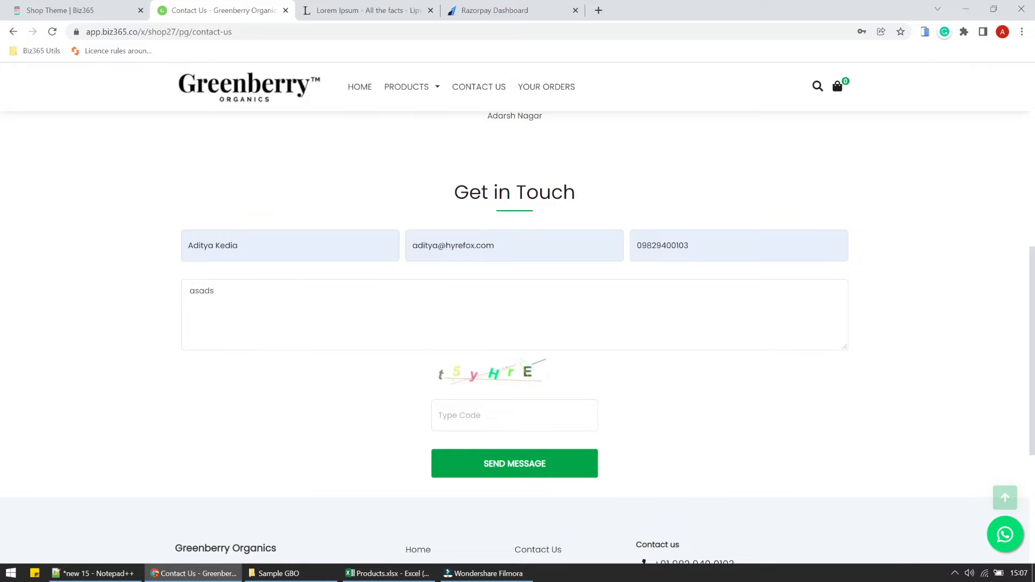
{"action": "left_click", "coordinate": [492, 415]}
{"action": "left_click", "coordinate": [492, 424]}
Return to the Greenberry Organics home page.
{"action": "left_click", "coordinate": [619, 426]}
{"action": "scroll", "coordinate": [620, 429], "scroll_direction": "up", "scroll_amount": 8}
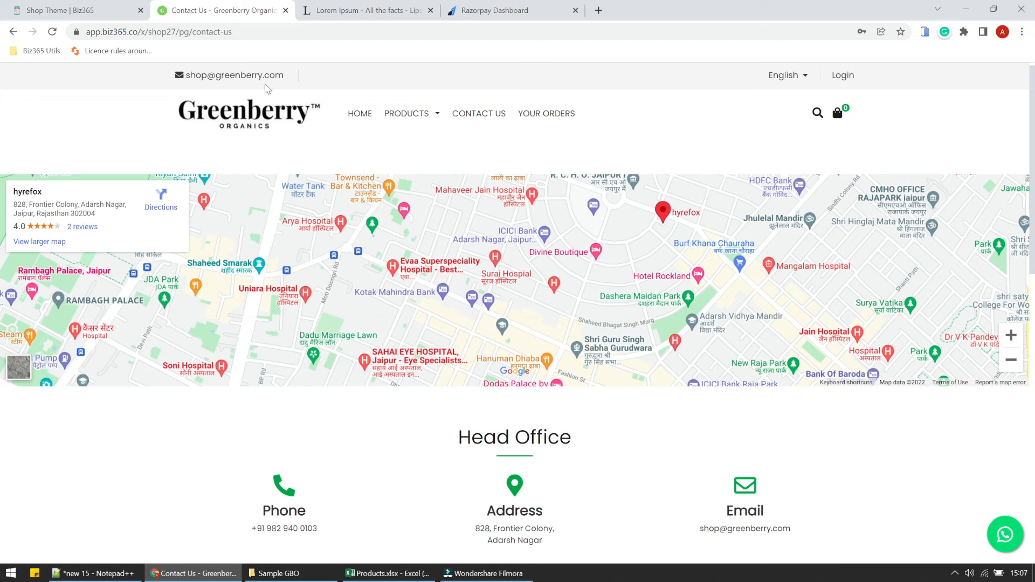
{"action": "left_click", "coordinate": [359, 113]}
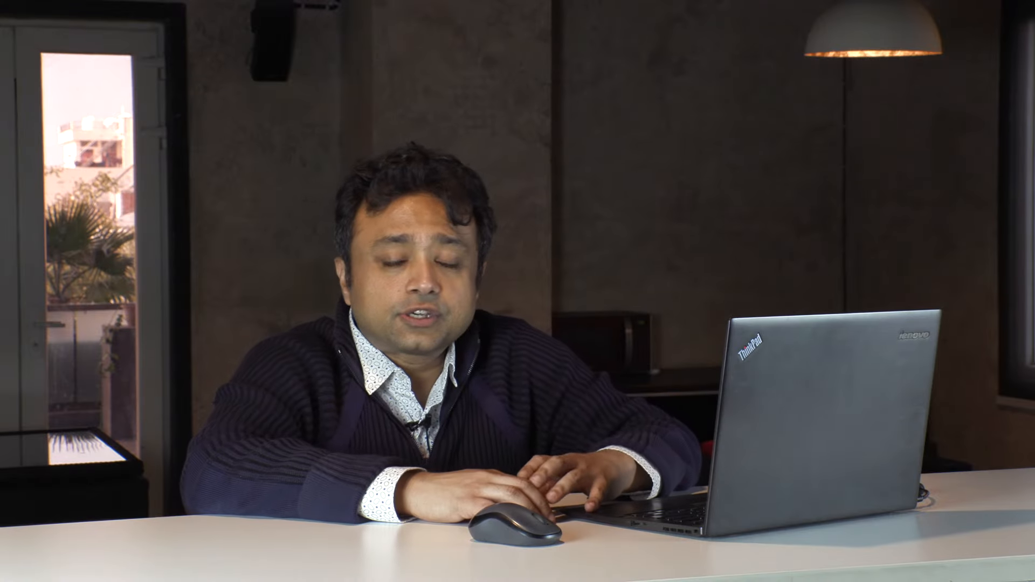
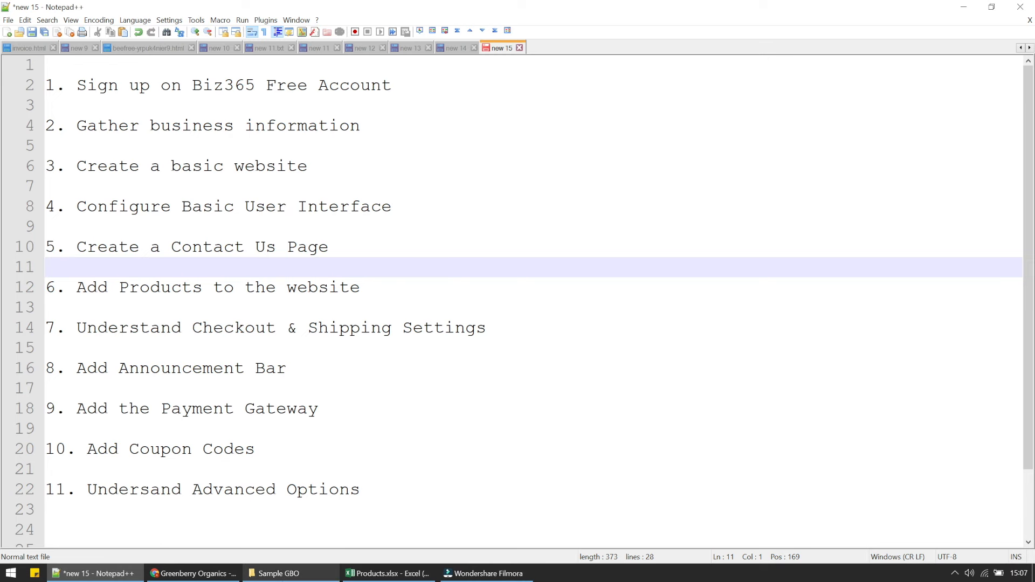
Open the Photos folder inside Sample GBO to review the product images.
{"action": "left_click", "coordinate": [283, 575]}
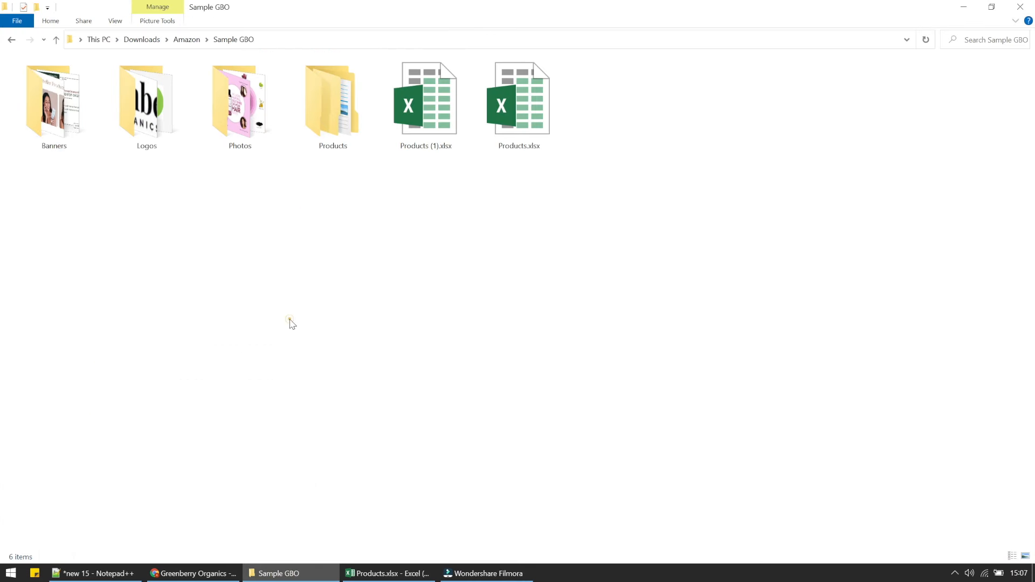
{"action": "left_click", "coordinate": [372, 575]}
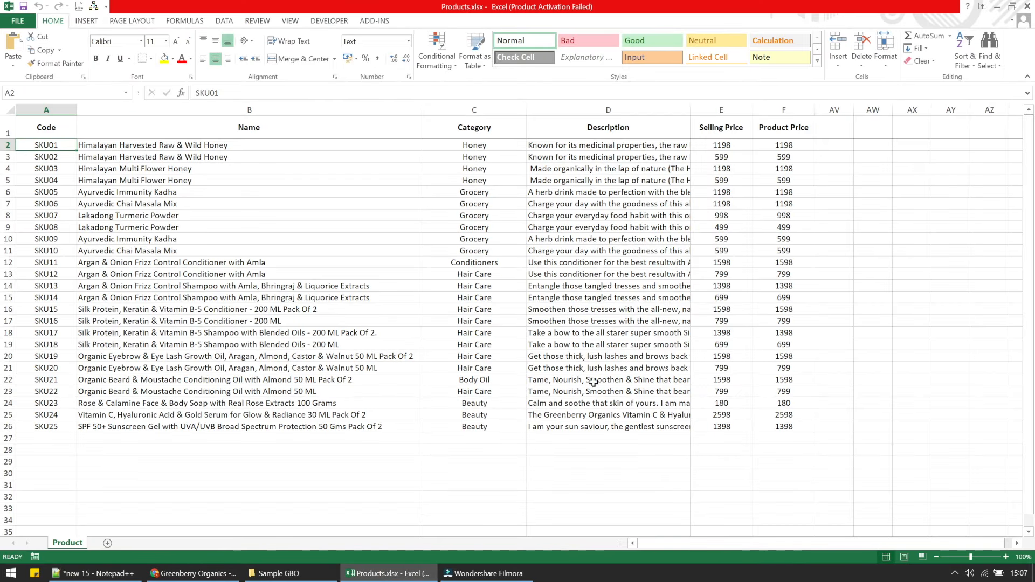
{"action": "left_click", "coordinate": [329, 576]}
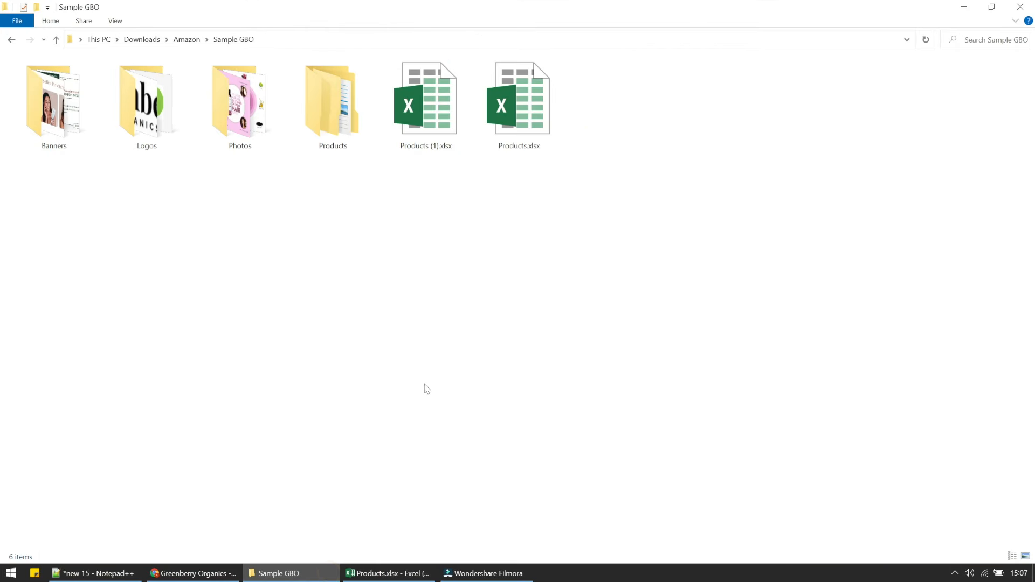
{"action": "double_click", "coordinate": [241, 101]}
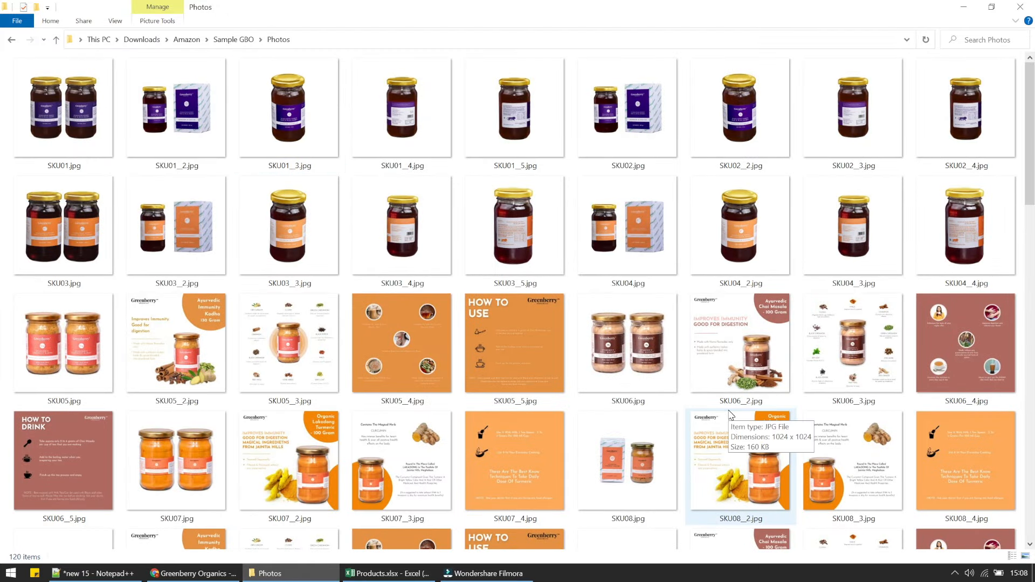
Minimize the Photos folder and bring back the Biz365 Shop Theme page in Chrome.
{"action": "left_click", "coordinate": [964, 10]}
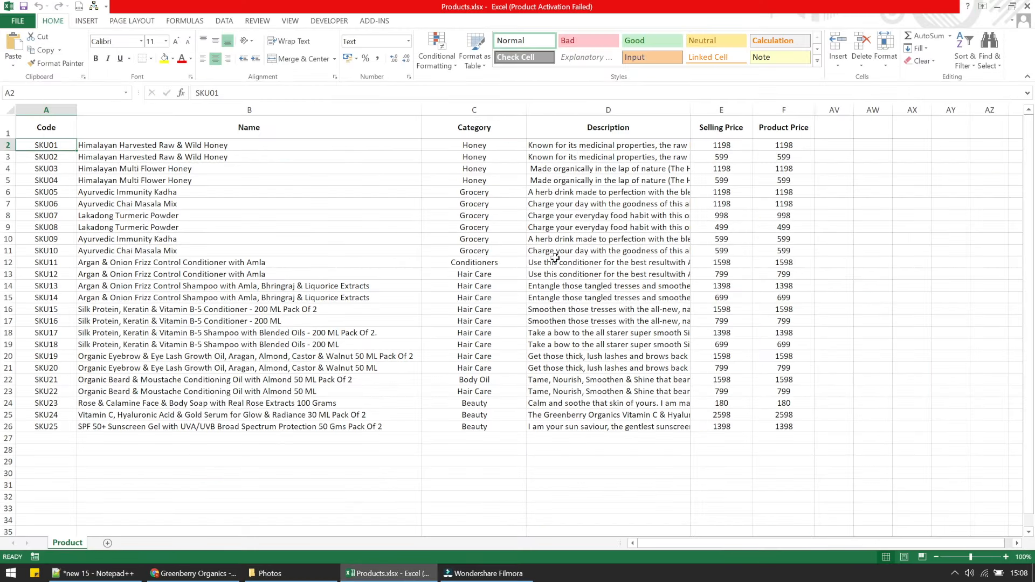
{"action": "left_click", "coordinate": [200, 573]}
{"action": "left_click", "coordinate": [82, 7]}
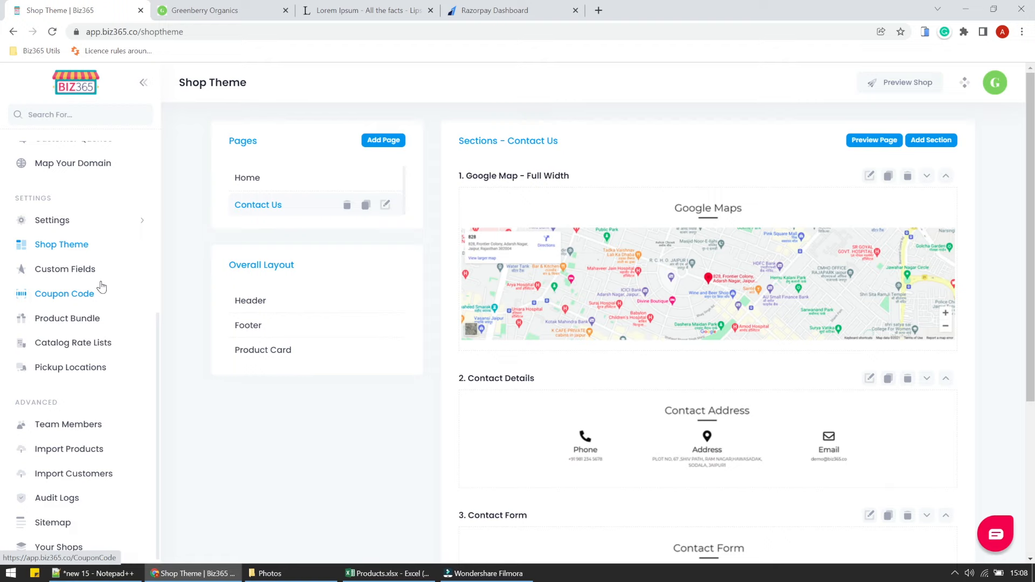
Search 'pro' in the sidebar and open the empty Products list.
{"action": "scroll", "coordinate": [101, 286], "scroll_direction": "down", "scroll_amount": 4}
{"action": "scroll", "coordinate": [100, 283], "scroll_direction": "up", "scroll_amount": 5}
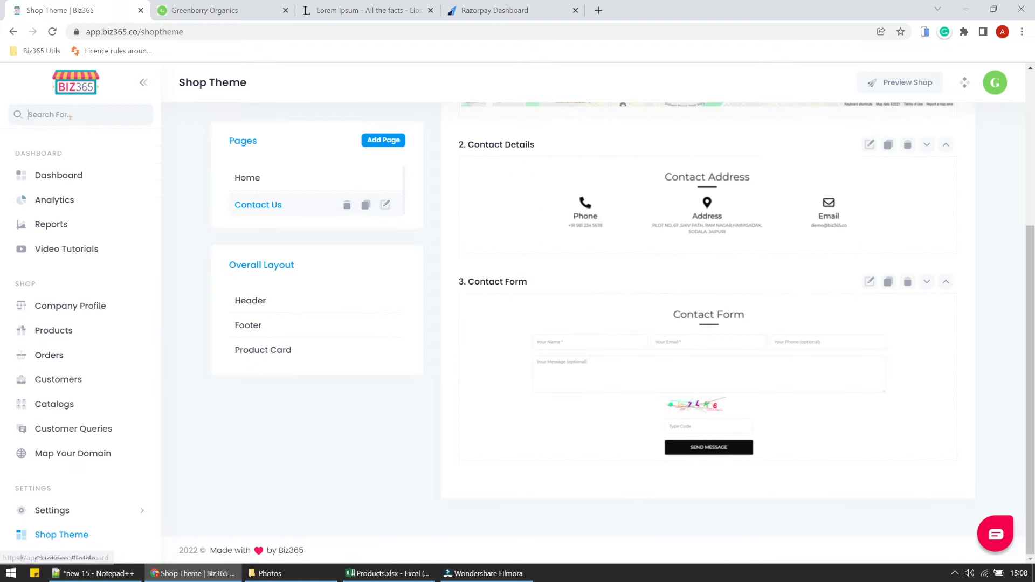
{"action": "type", "text": "pro"}
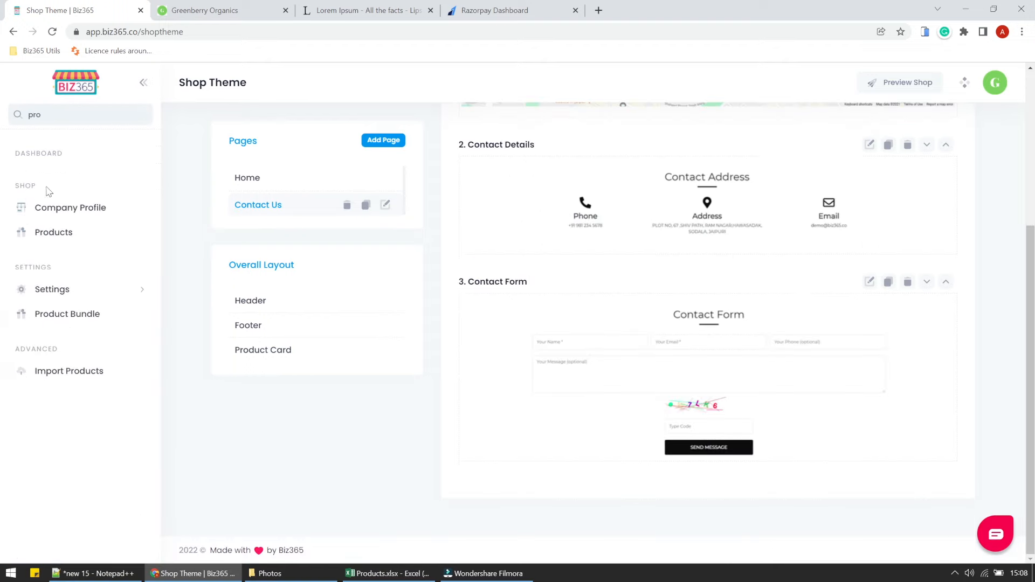
{"action": "left_click", "coordinate": [41, 236]}
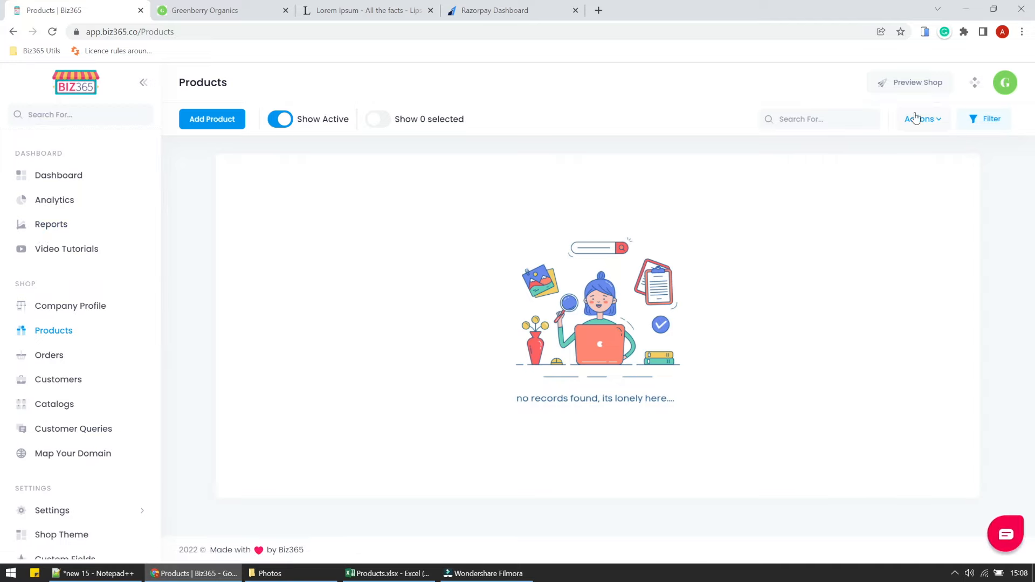
Open the Add Product form, then leave it unchanged and go back to the list.
{"action": "left_click", "coordinate": [230, 118]}
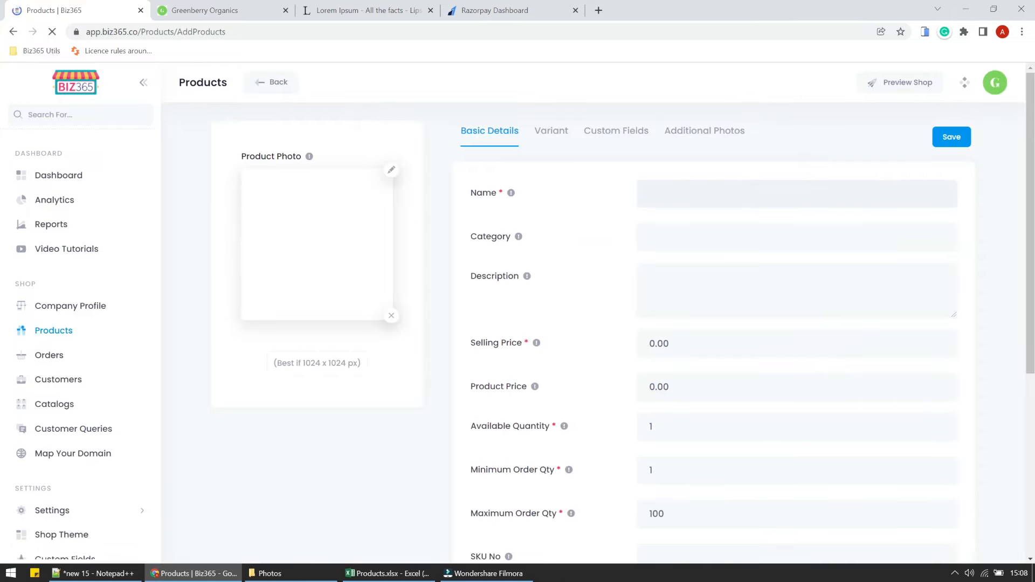
{"action": "left_click", "coordinate": [650, 191]}
{"action": "left_click", "coordinate": [652, 193]}
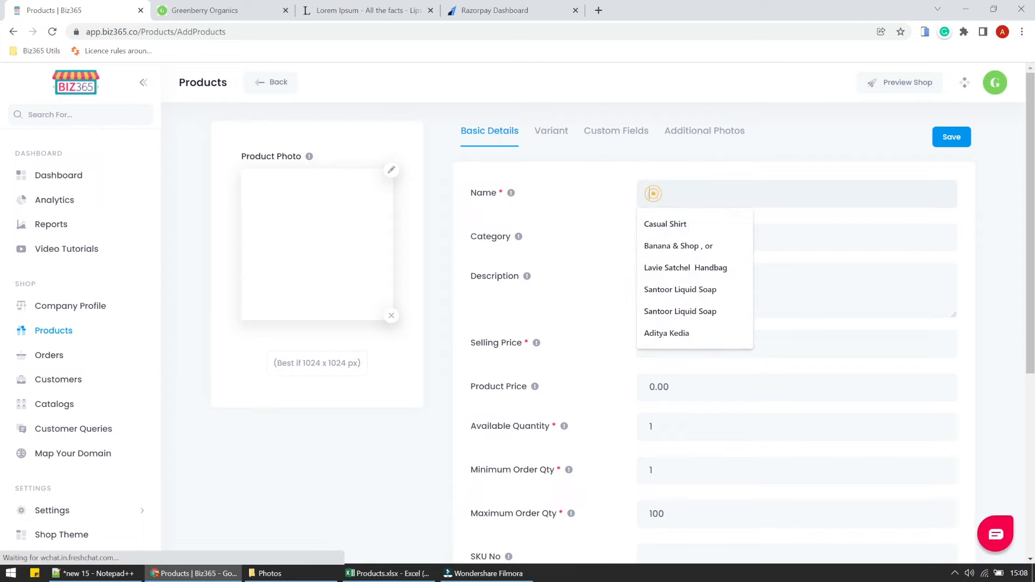
{"action": "left_click", "coordinate": [358, 229]}
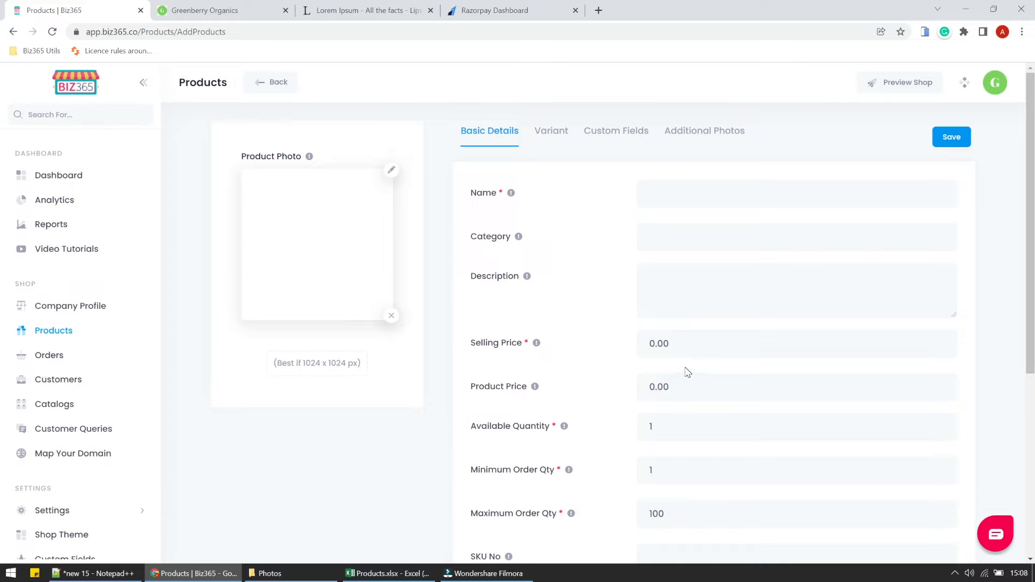
{"action": "left_click", "coordinate": [277, 85]}
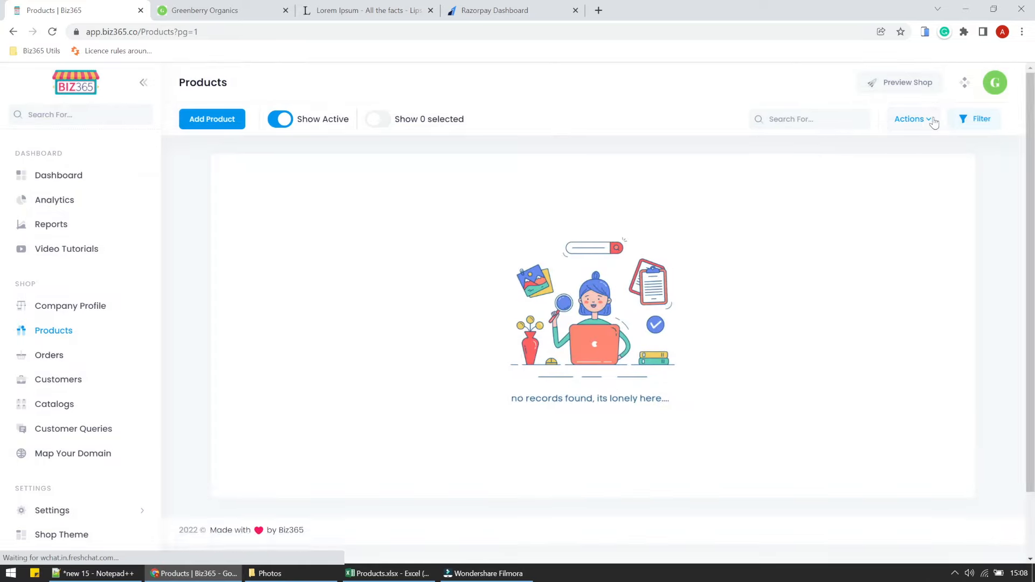
Download the empty product template from Bulk Import & Edit Products, view it in Excel, and close it.
{"action": "left_click", "coordinate": [932, 120]}
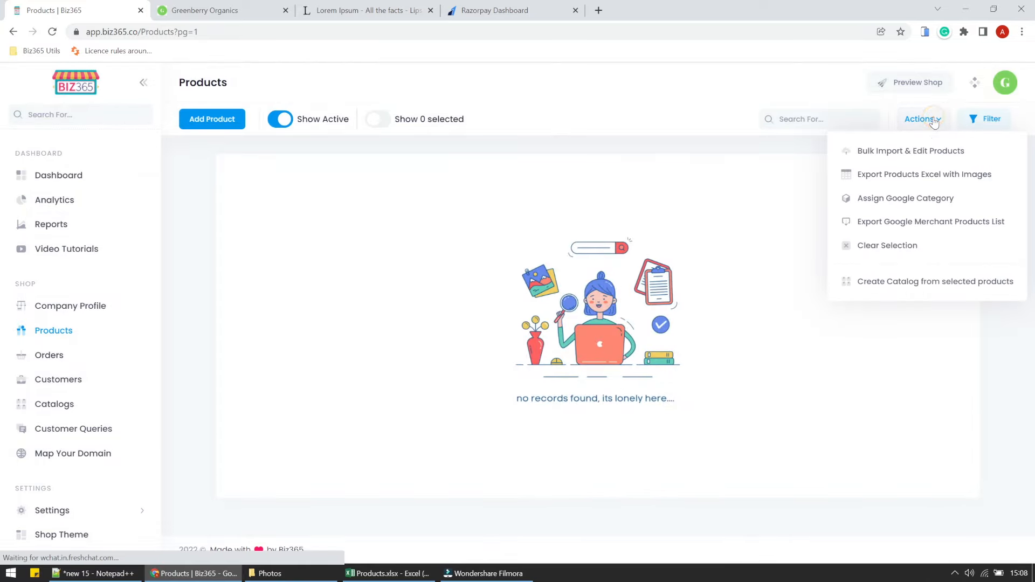
{"action": "left_click", "coordinate": [908, 151]}
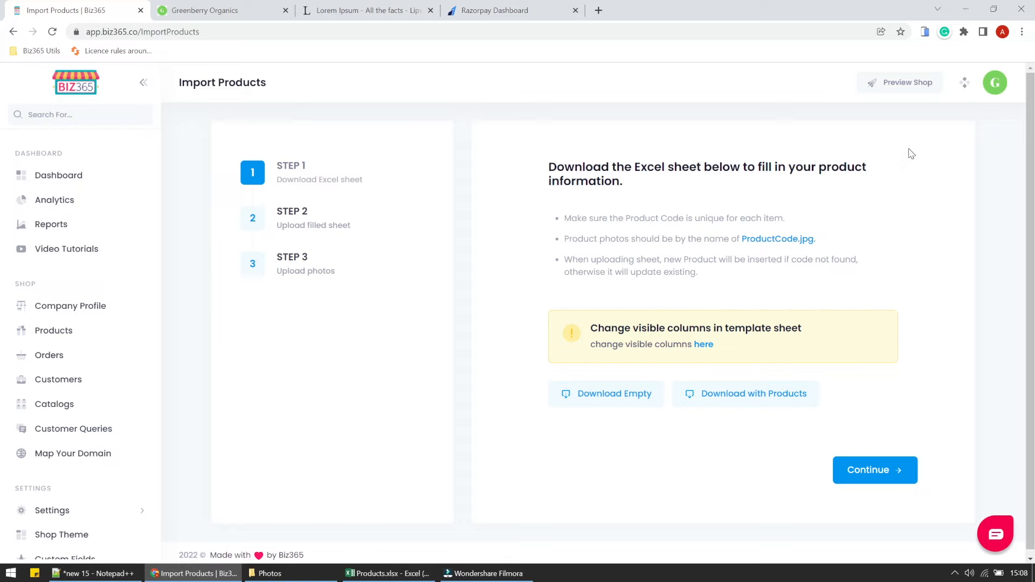
{"action": "left_click", "coordinate": [632, 393]}
{"action": "key", "text": "alt+Tab"}
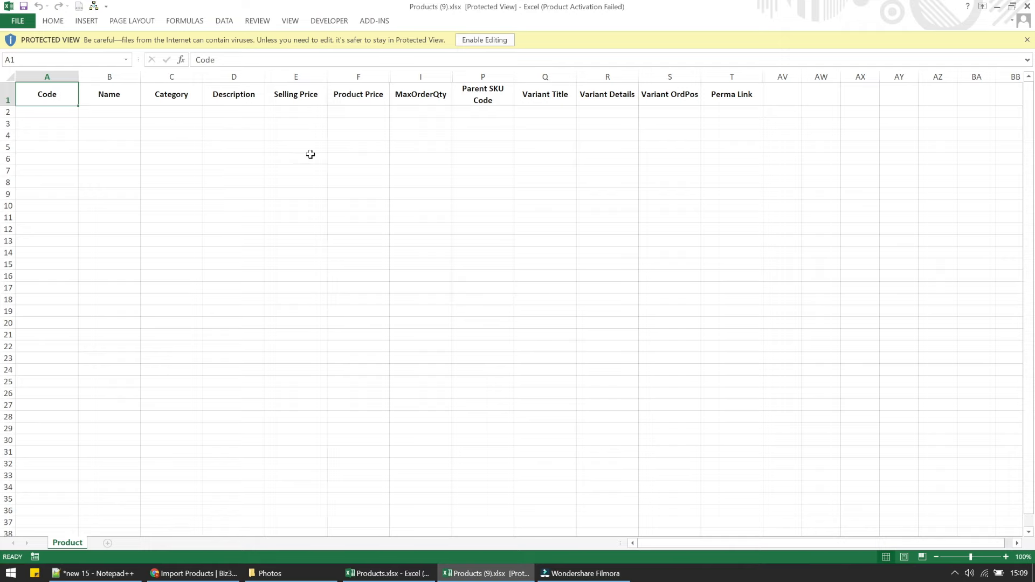
{"action": "left_click", "coordinate": [1027, 8]}
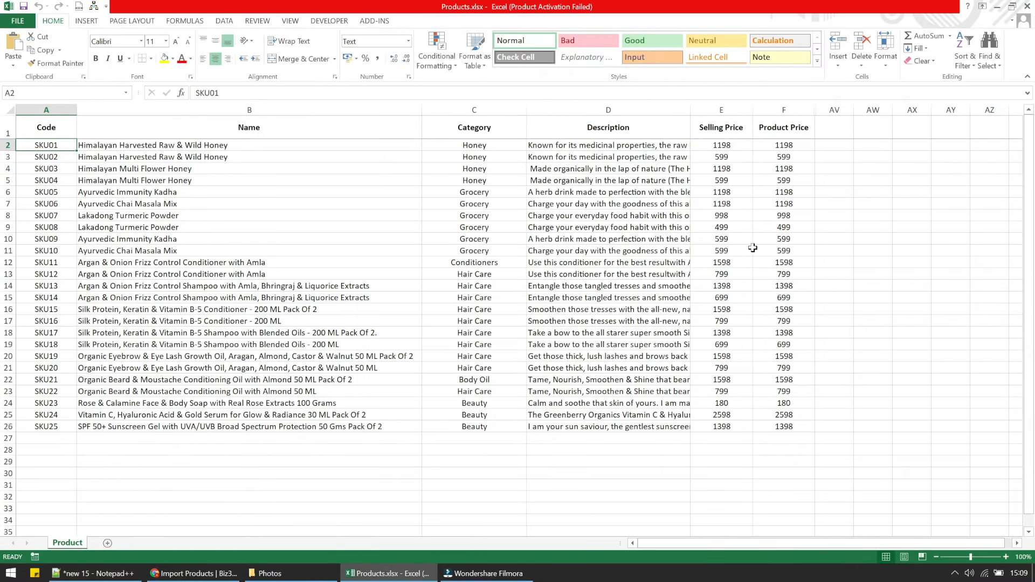
{"action": "left_click", "coordinate": [229, 575]}
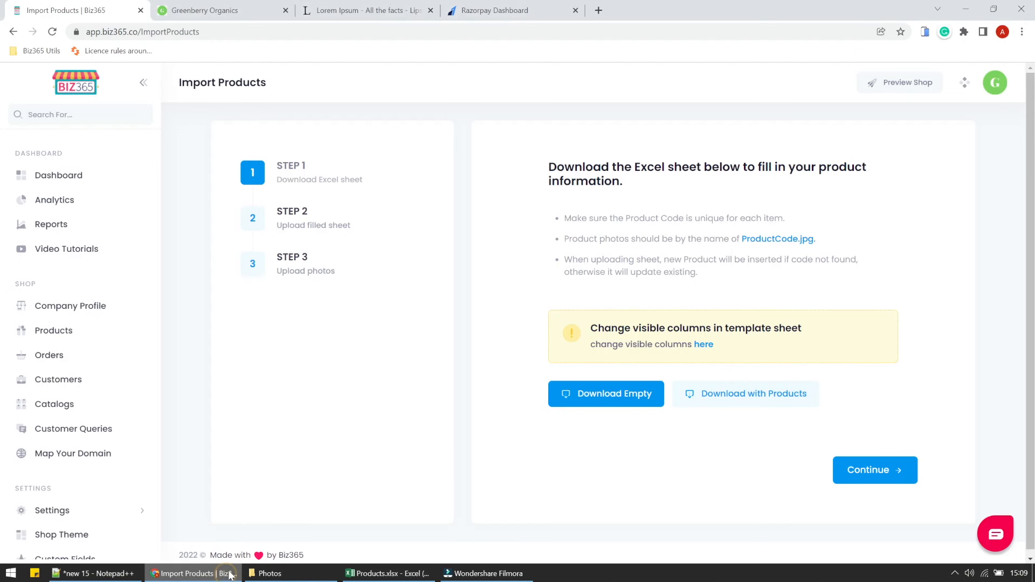
Attach Products.xlsx from Sample GBO, start the upload, then step back to the template page.
{"action": "left_click", "coordinate": [863, 470]}
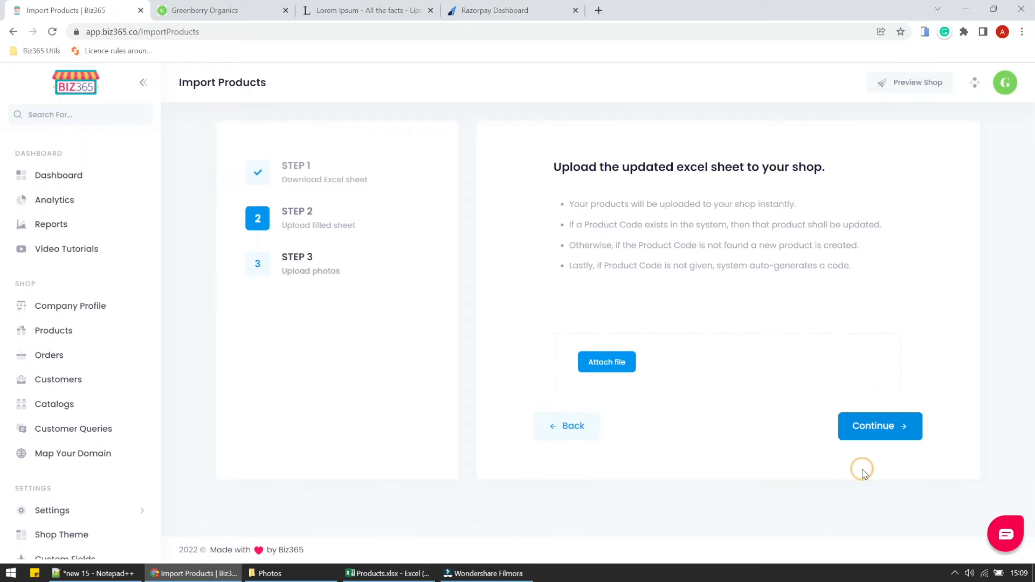
{"action": "left_click", "coordinate": [622, 359]}
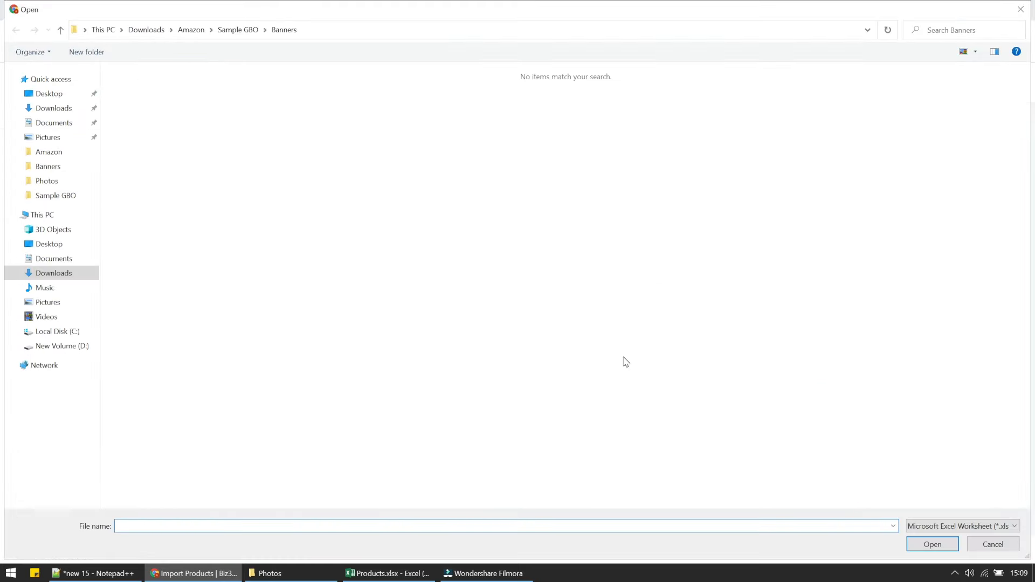
{"action": "left_click", "coordinate": [236, 29]}
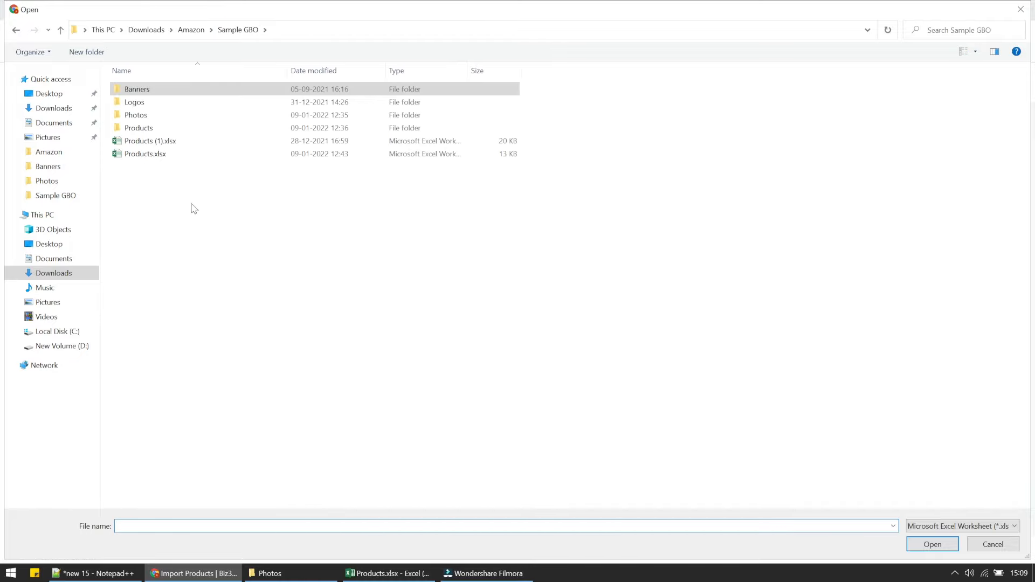
{"action": "left_click", "coordinate": [153, 154]}
{"action": "left_click", "coordinate": [932, 544]}
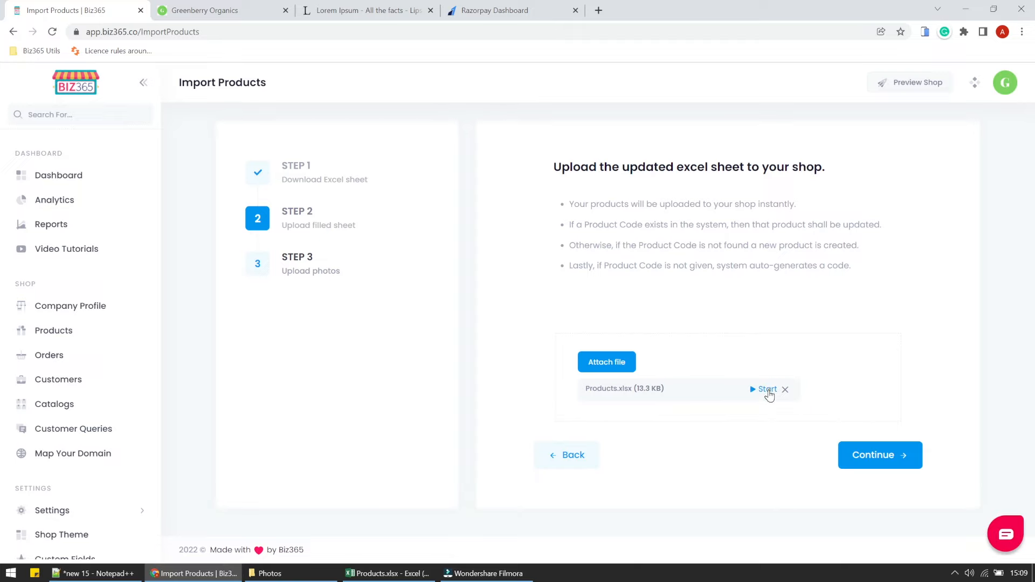
{"action": "left_click", "coordinate": [768, 392]}
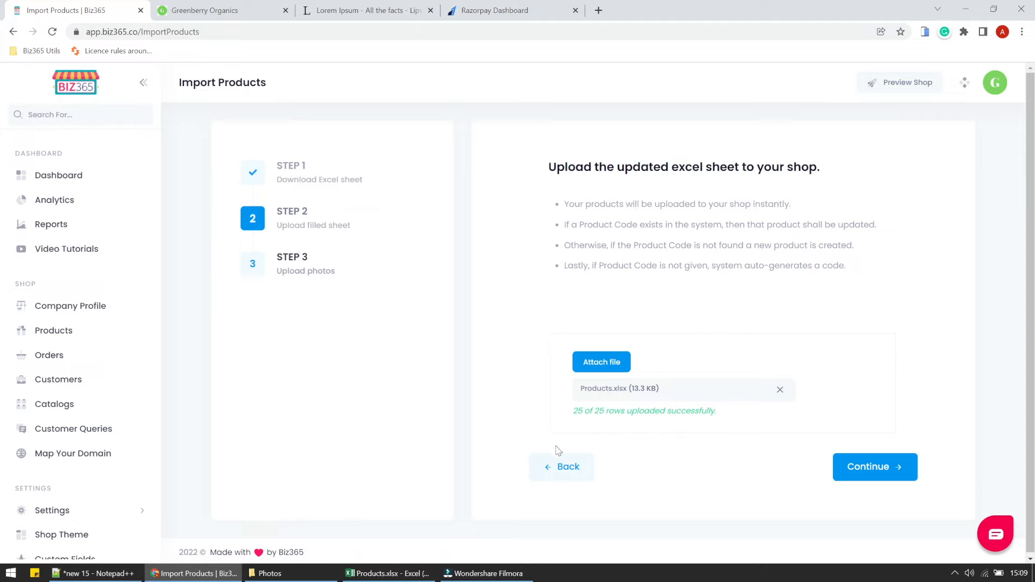
{"action": "left_click", "coordinate": [560, 466]}
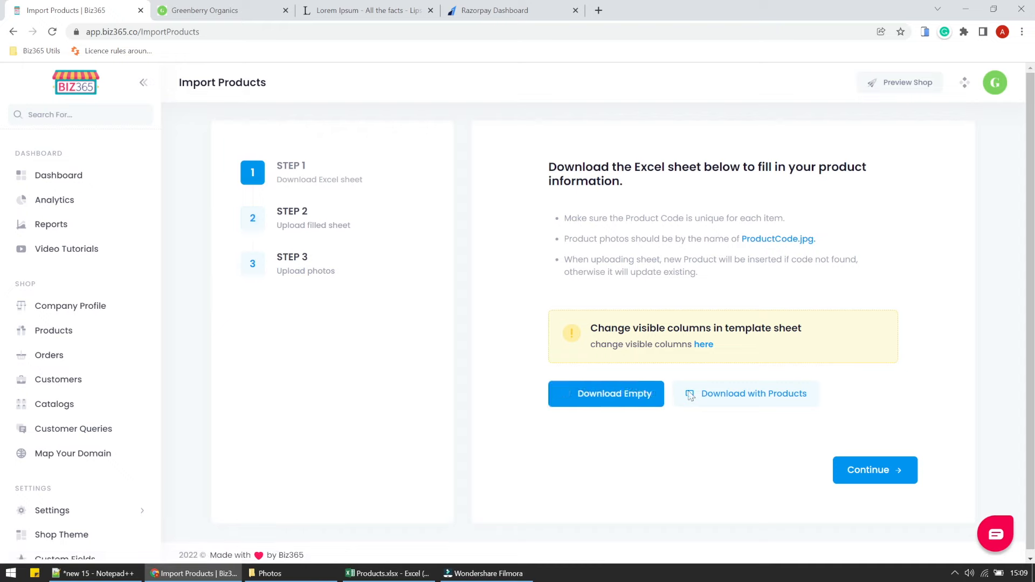
Review the Product Price cells in Products.xlsx, select spare cell AV2, and minimize Excel.
{"action": "left_click", "coordinate": [387, 573]}
{"action": "left_click", "coordinate": [461, 315]}
{"action": "left_click_drag", "start_coordinate": [776, 144], "coordinate": [782, 395]}
{"action": "left_click", "coordinate": [783, 407]}
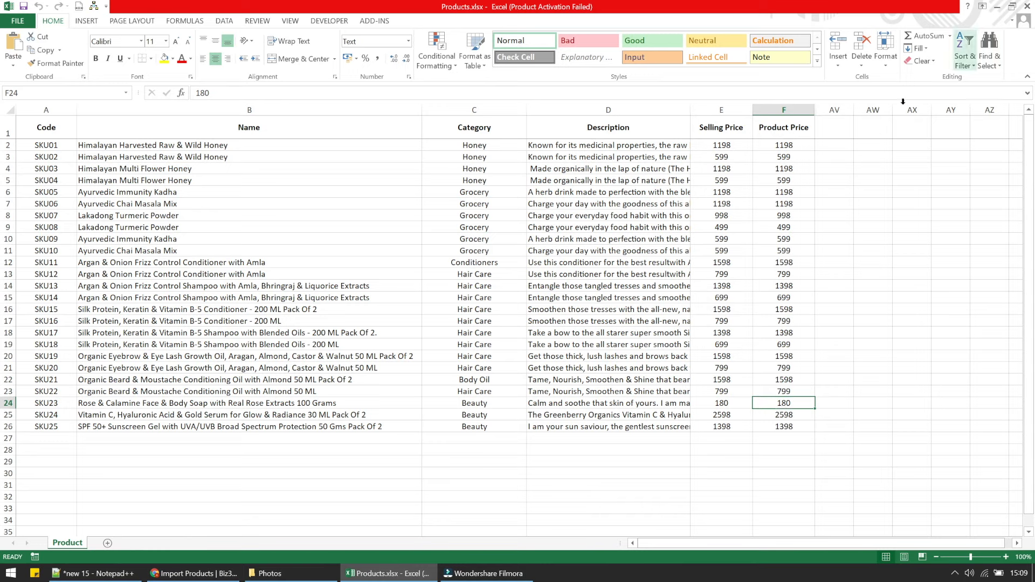
{"action": "left_click", "coordinate": [835, 146]}
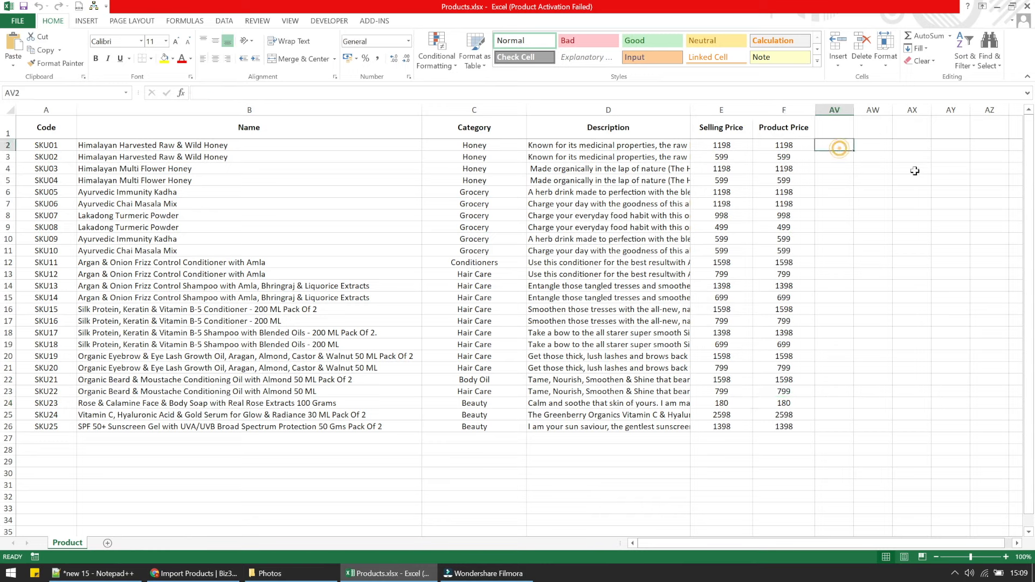
{"action": "left_click", "coordinate": [731, 153]}
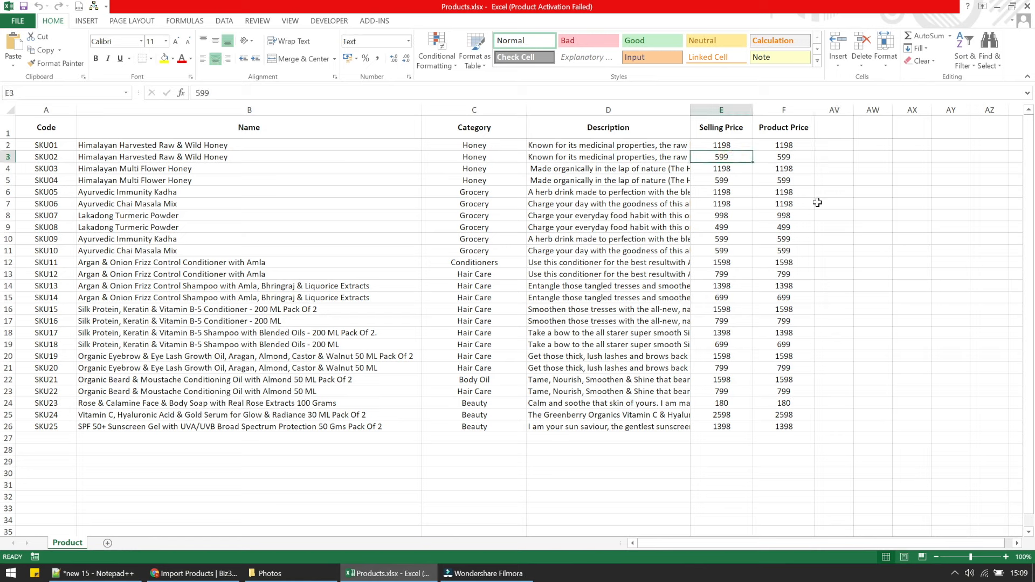
{"action": "left_click", "coordinate": [833, 147]}
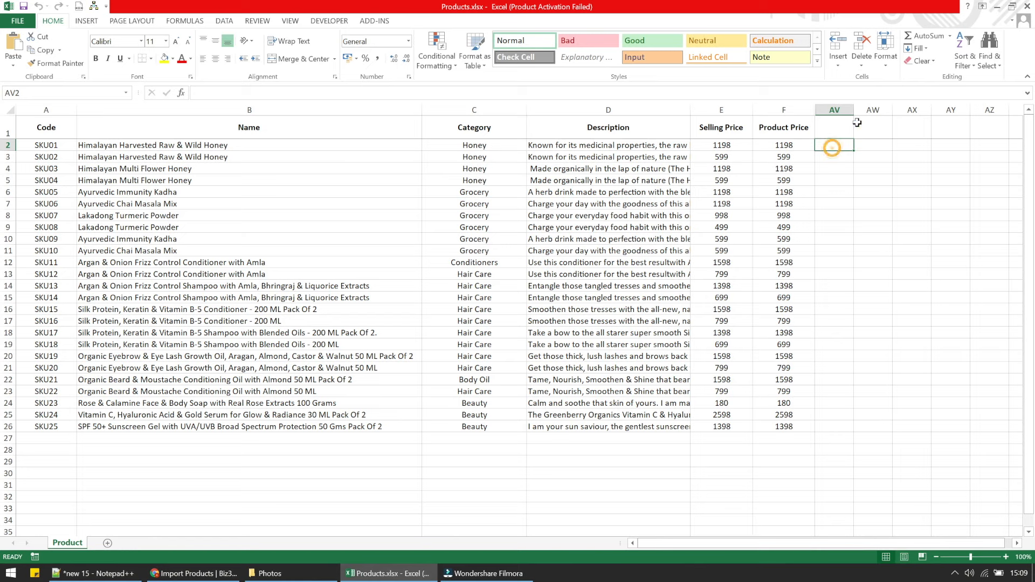
{"action": "left_click", "coordinate": [998, 7]}
{"action": "left_click", "coordinate": [218, 9]}
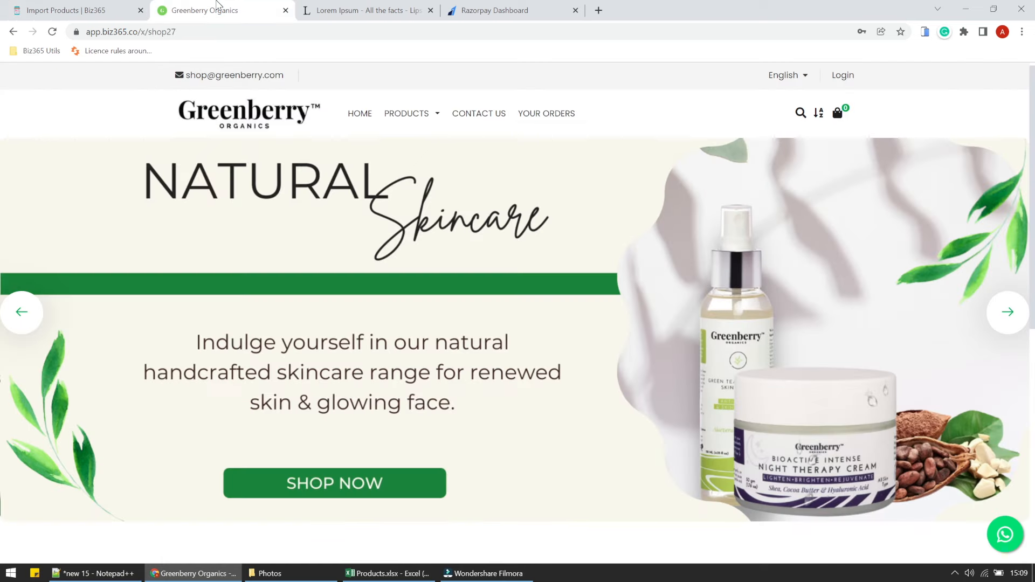
{"action": "left_click", "coordinate": [52, 32]}
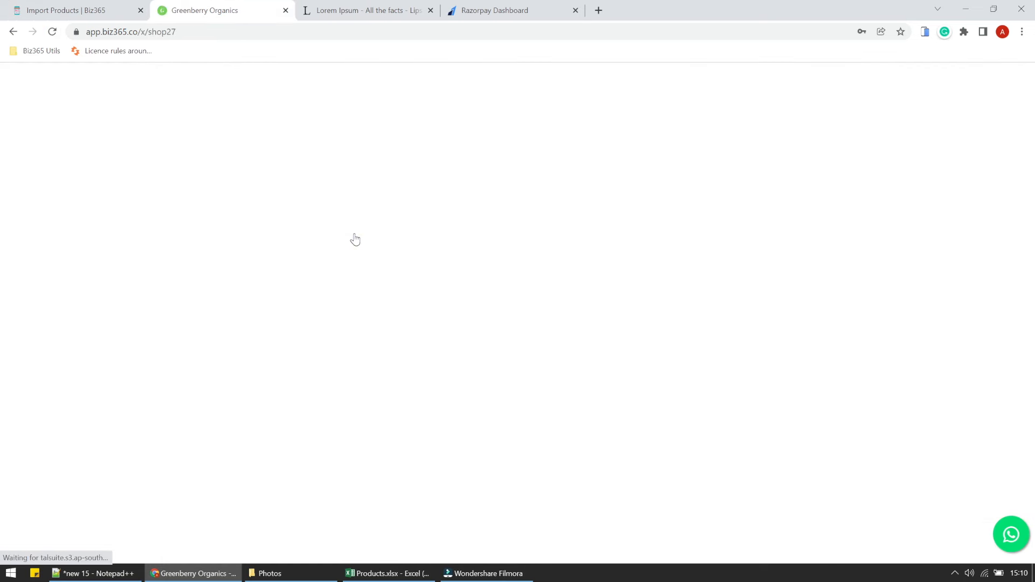
{"action": "scroll", "coordinate": [354, 240], "scroll_direction": "down", "scroll_amount": 10}
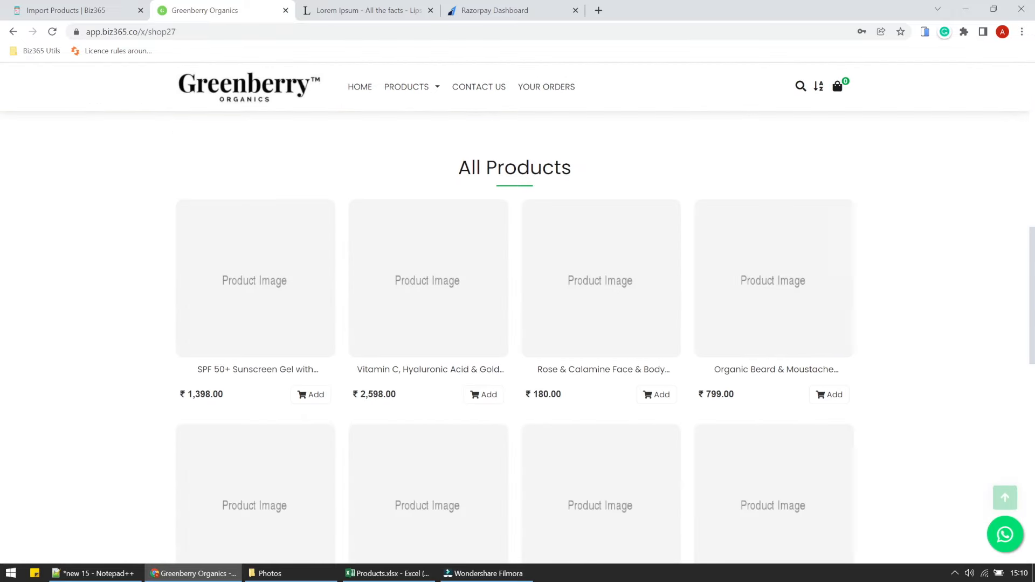
{"action": "scroll", "coordinate": [800, 455], "scroll_direction": "down", "scroll_amount": 8}
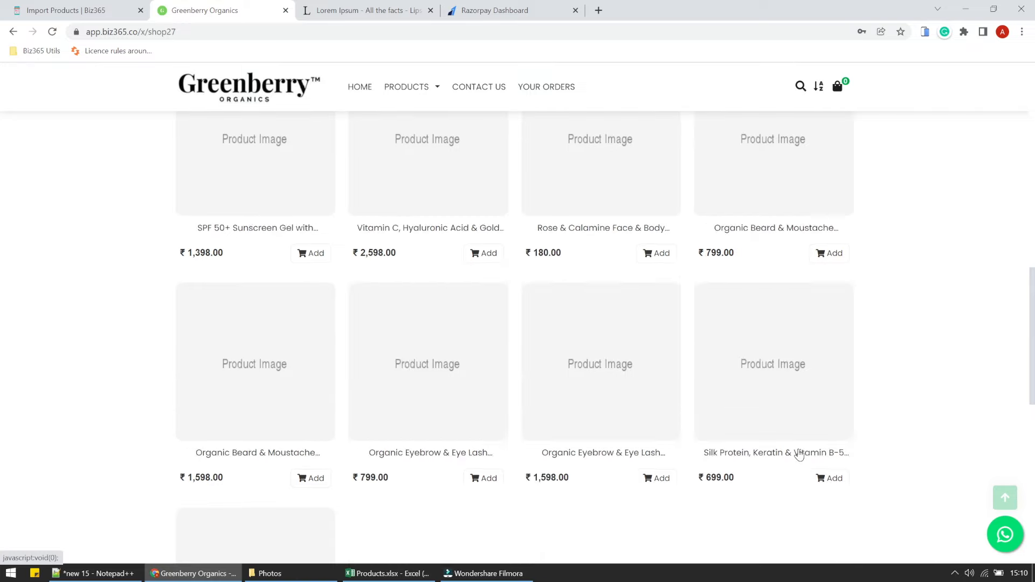
{"action": "scroll", "coordinate": [800, 454], "scroll_direction": "up", "scroll_amount": 5}
{"action": "scroll", "coordinate": [800, 455], "scroll_direction": "up", "scroll_amount": 5}
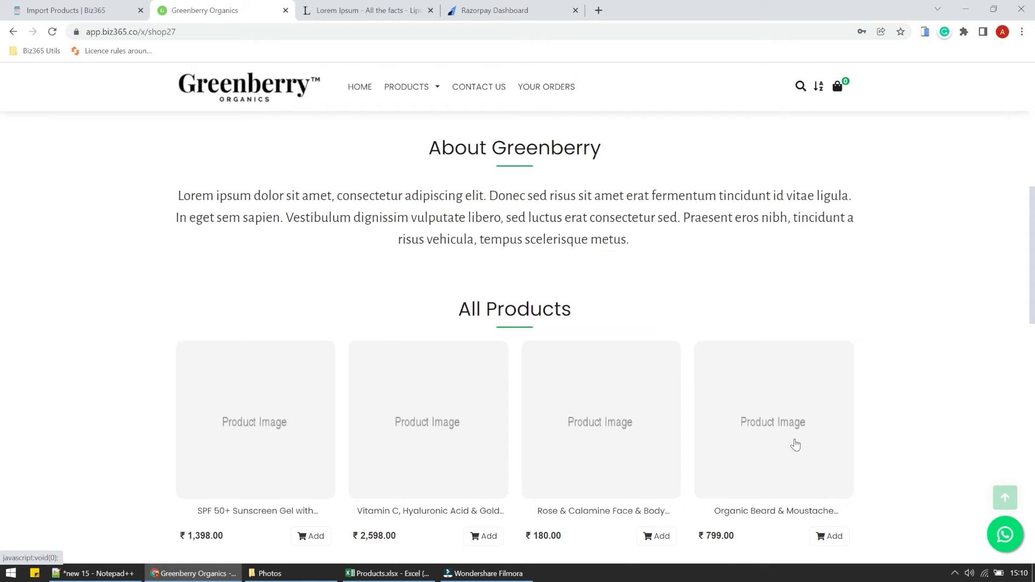
{"action": "left_click", "coordinate": [114, 8]}
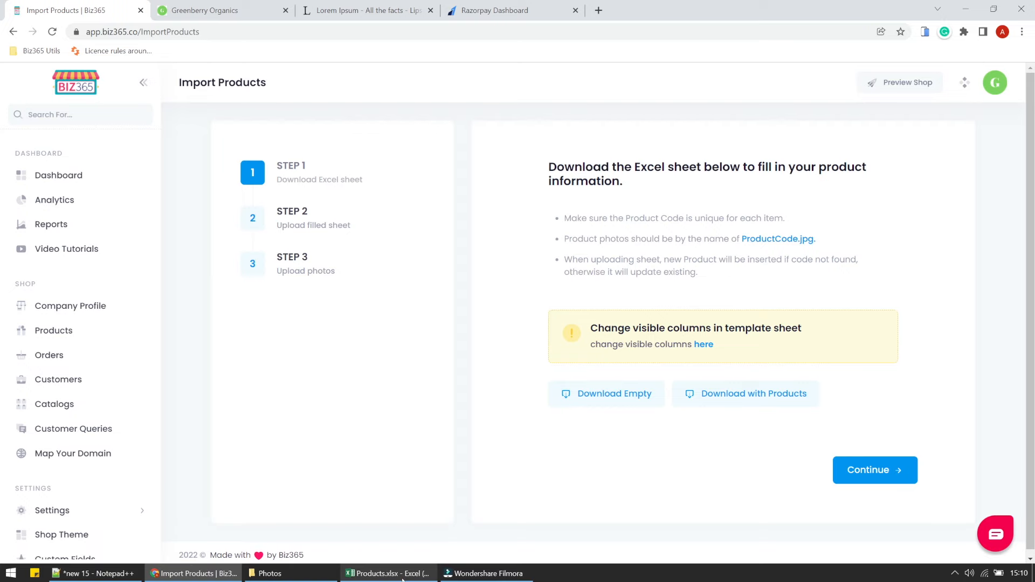
Enter discounts 10, 8, 20 and 30 in column AV and repeat them down to row 26.
{"action": "left_click", "coordinate": [387, 573]}
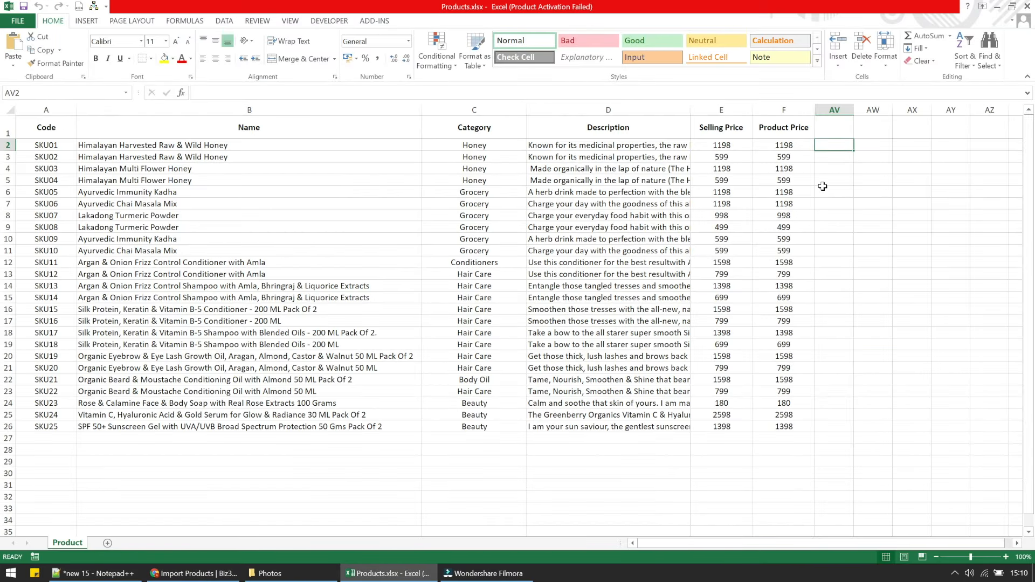
{"action": "type", "text": "10"}
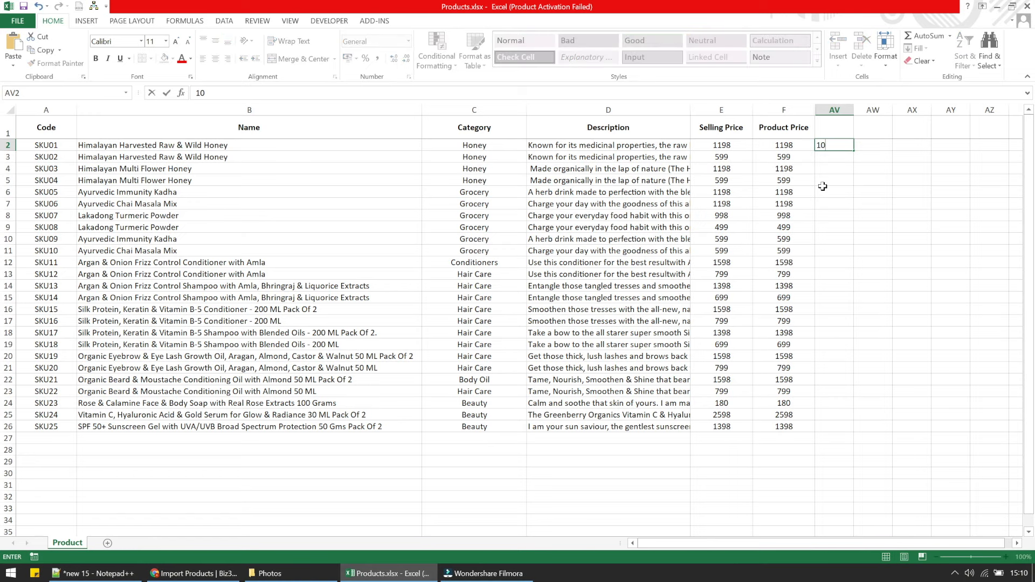
{"action": "key", "text": "Return"}
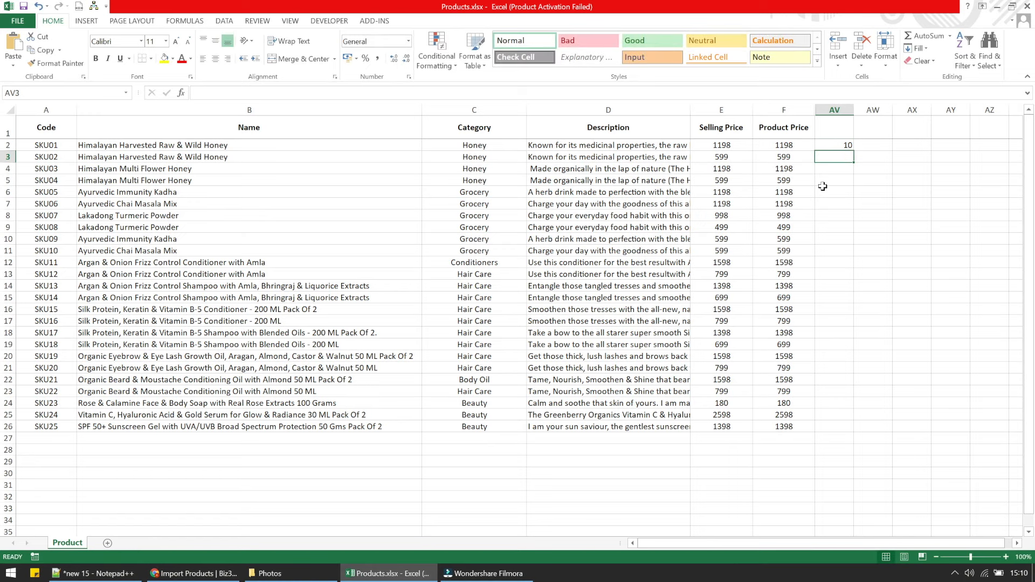
{"action": "type", "text": "8"}
{"action": "key", "text": "Return"}
{"action": "type", "text": "20"}
{"action": "key", "text": "Return"}
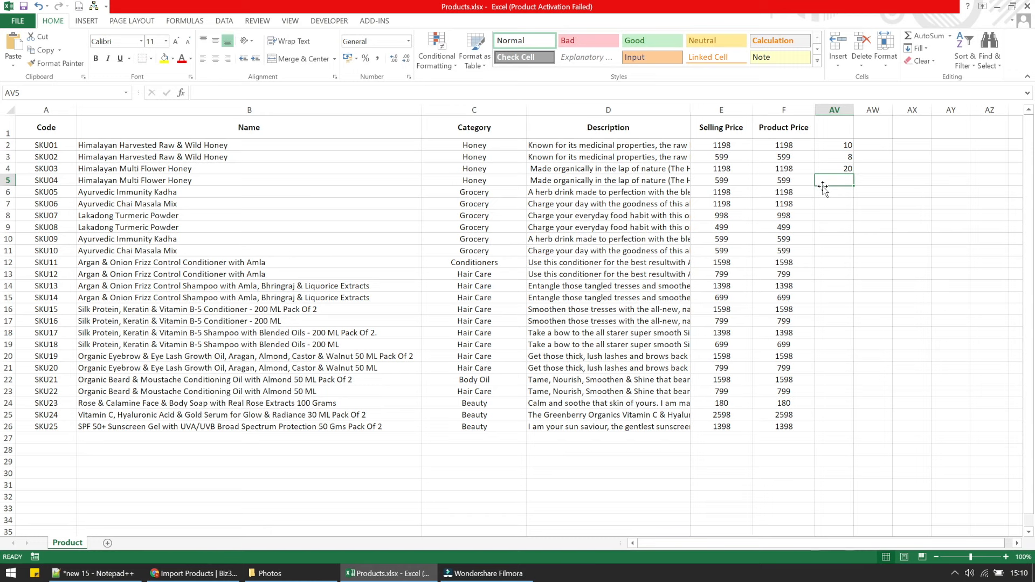
{"action": "type", "text": "30"}
{"action": "key", "text": "Return"}
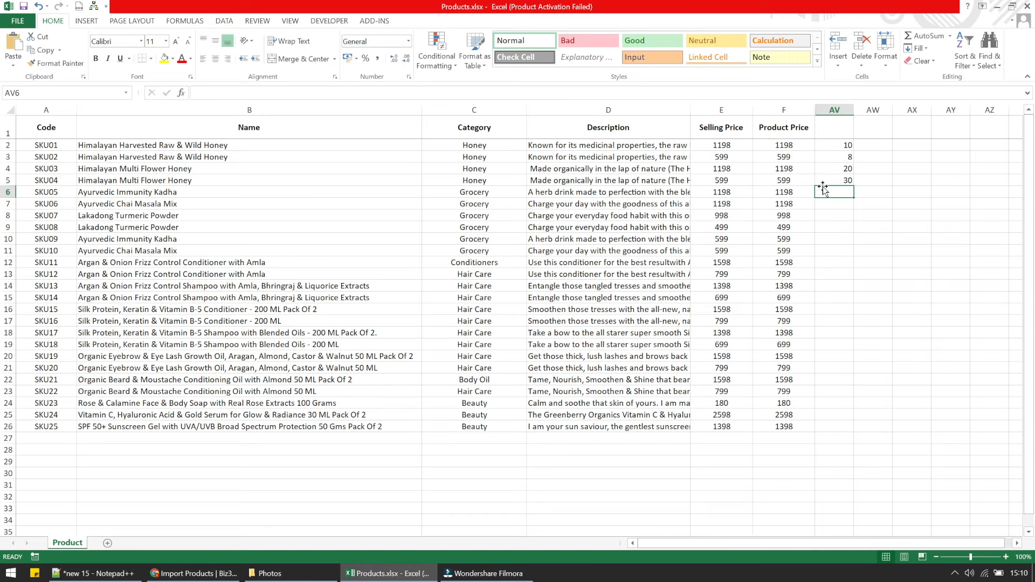
{"action": "left_click_drag", "start_coordinate": [847, 146], "coordinate": [853, 189]}
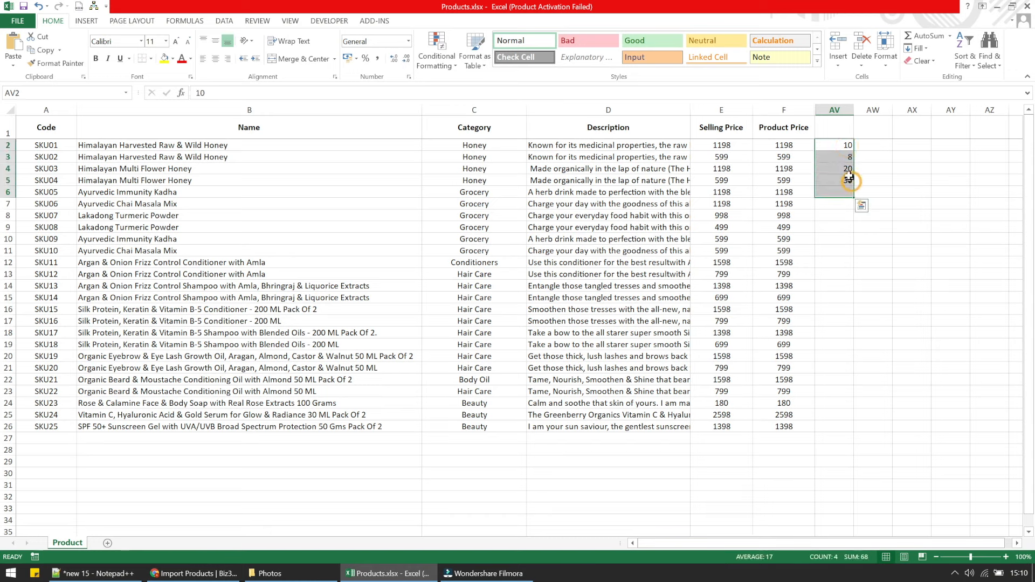
{"action": "left_click", "coordinate": [898, 166]}
{"action": "left_click_drag", "start_coordinate": [847, 145], "coordinate": [843, 432]}
{"action": "left_click", "coordinate": [835, 473]}
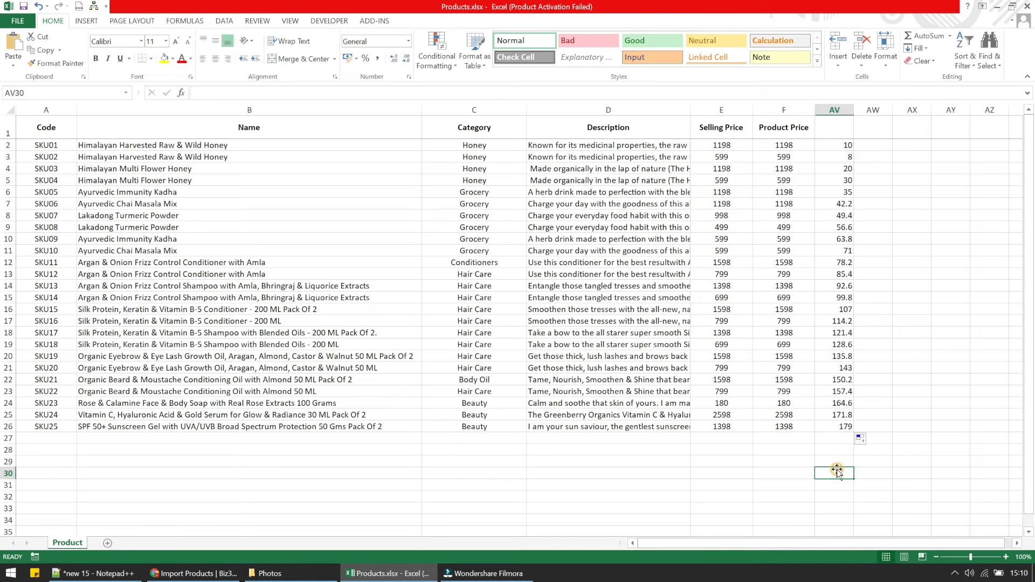
Enter the Selling Price formula in E2: product price minus price × AV2/100.
{"action": "left_click", "coordinate": [722, 147]}
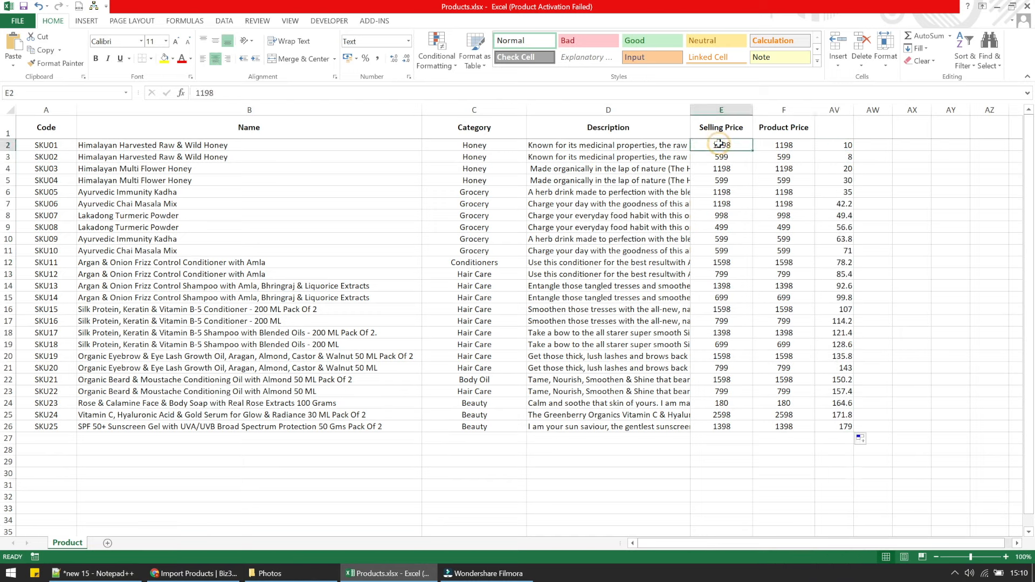
{"action": "type", "text": "="}
{"action": "key", "text": "Right"}
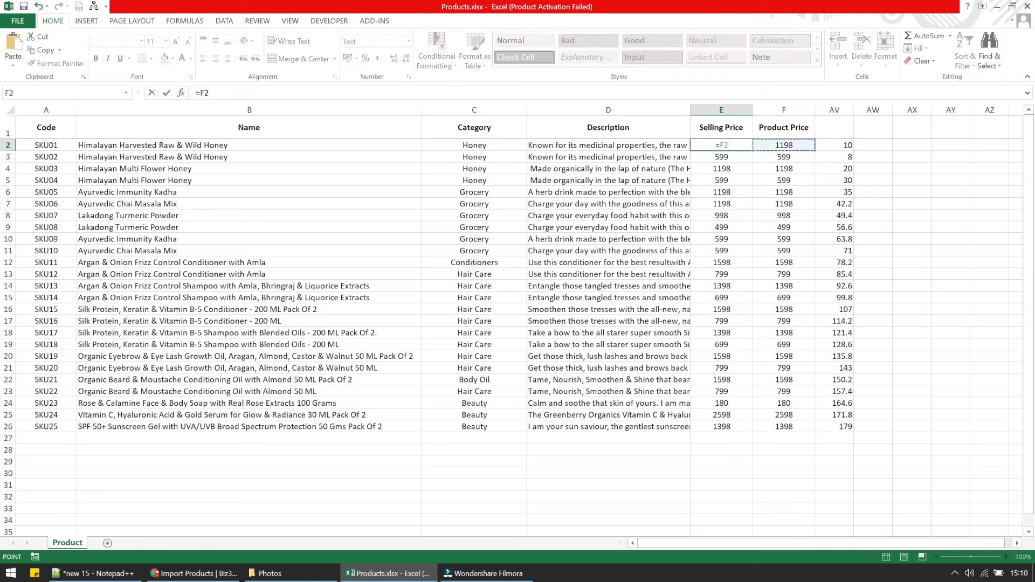
{"action": "type", "text": "-("}
{"action": "left_click", "coordinate": [794, 146]}
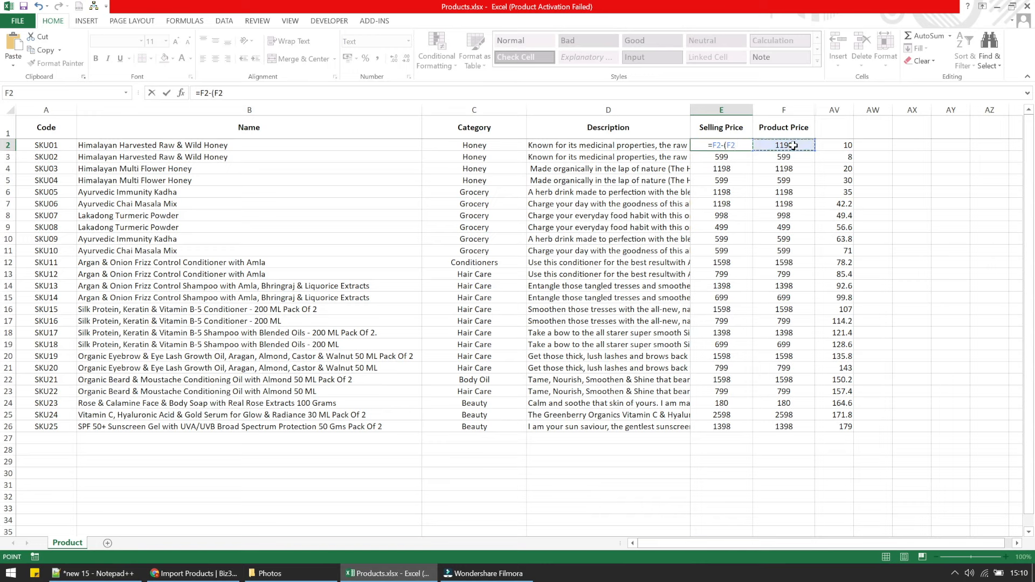
{"action": "type", "text": "*"}
{"action": "left_click", "coordinate": [839, 146]}
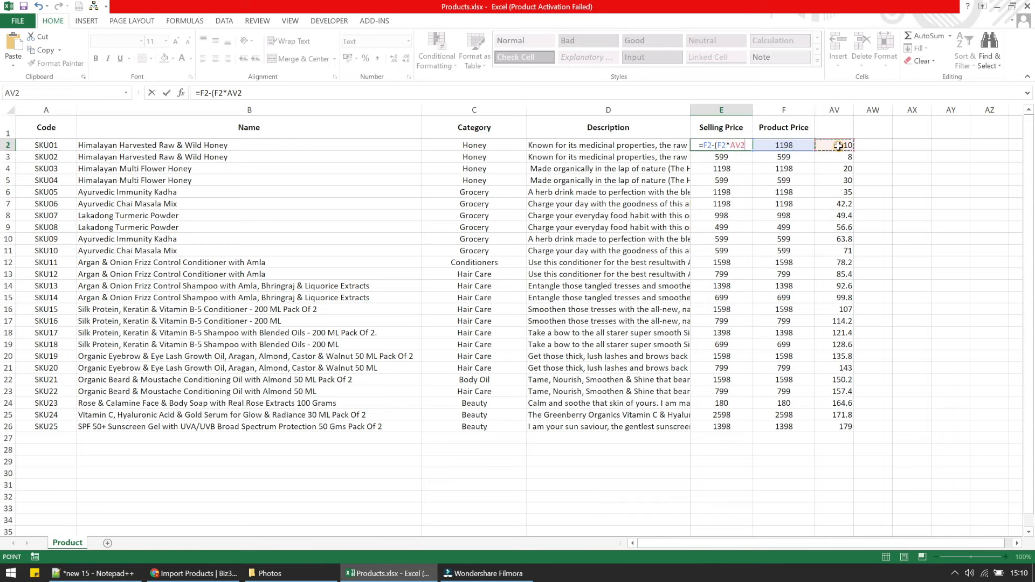
{"action": "type", "text": "/100"}
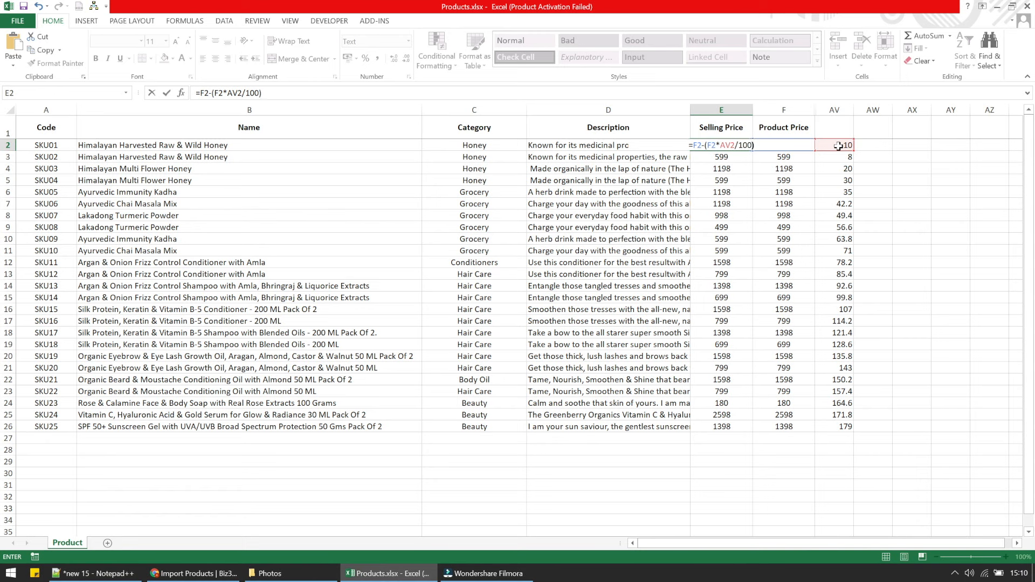
{"action": "key", "text": "Return"}
Change column E's format from Text to General so E2 calculates 1078.2.
{"action": "left_click", "coordinate": [721, 111]}
{"action": "right_click", "coordinate": [721, 110]}
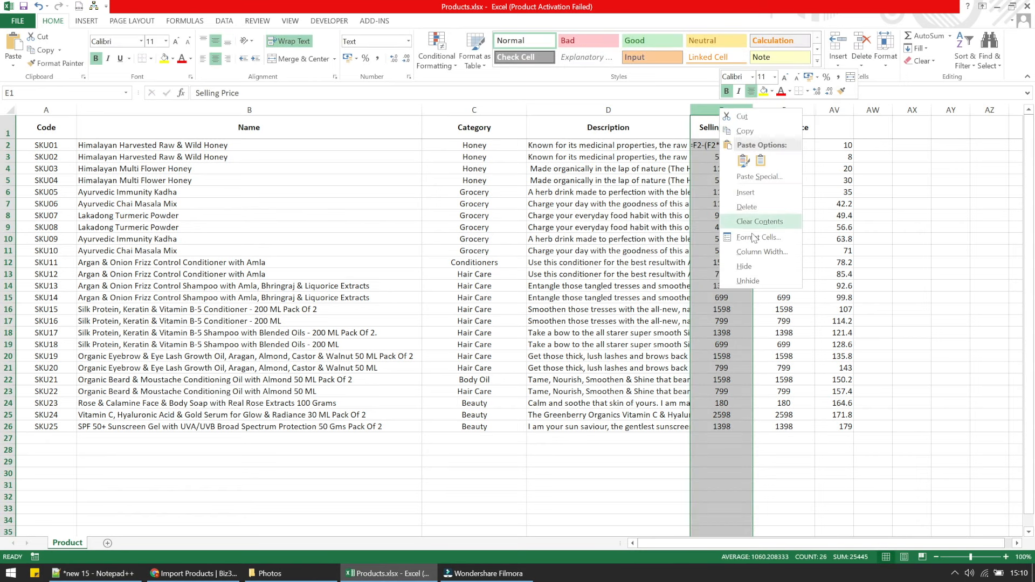
{"action": "left_click", "coordinate": [755, 239]}
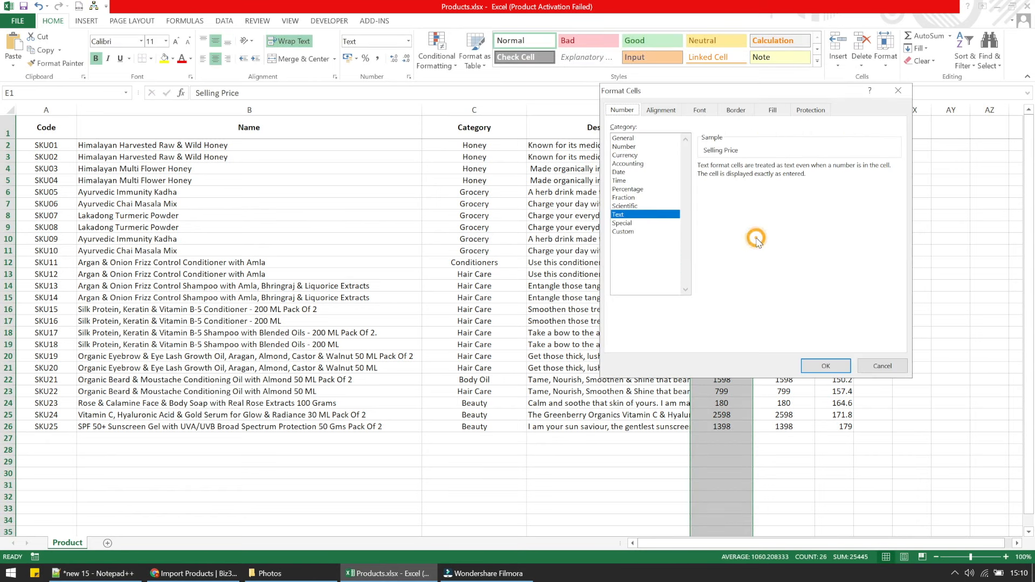
{"action": "left_click", "coordinate": [633, 139]}
{"action": "left_click", "coordinate": [806, 367]}
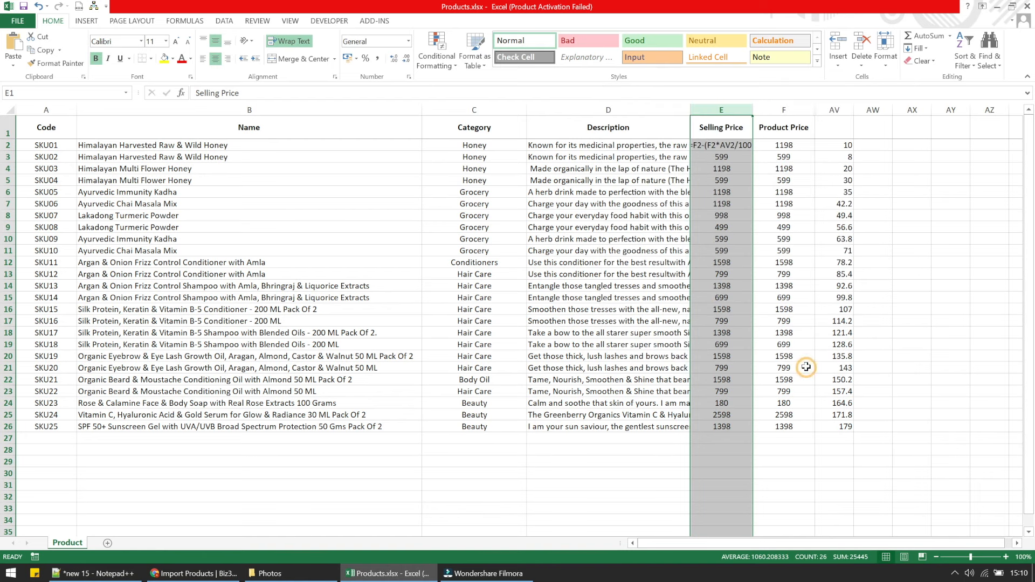
{"action": "double_click", "coordinate": [721, 144]}
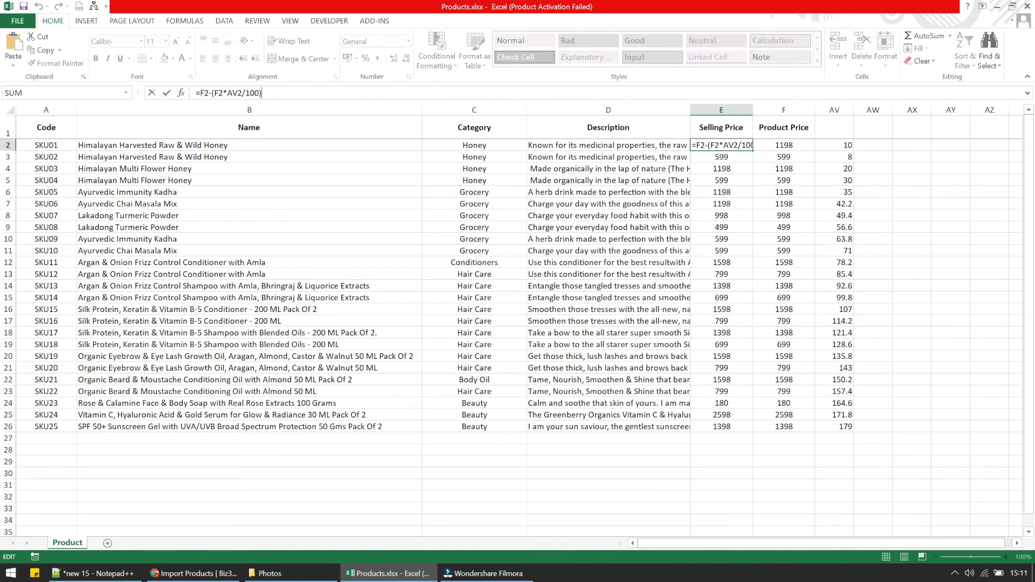
{"action": "key", "text": "Return"}
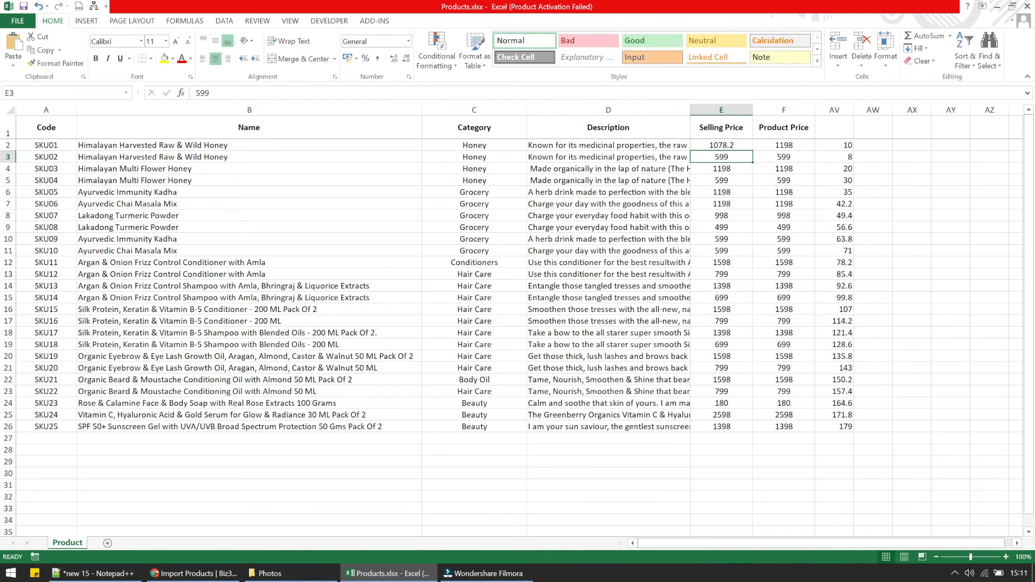
Fill the selling price formula down column E to row 26.
{"action": "left_click", "coordinate": [720, 145]}
{"action": "double_click", "coordinate": [750, 154]}
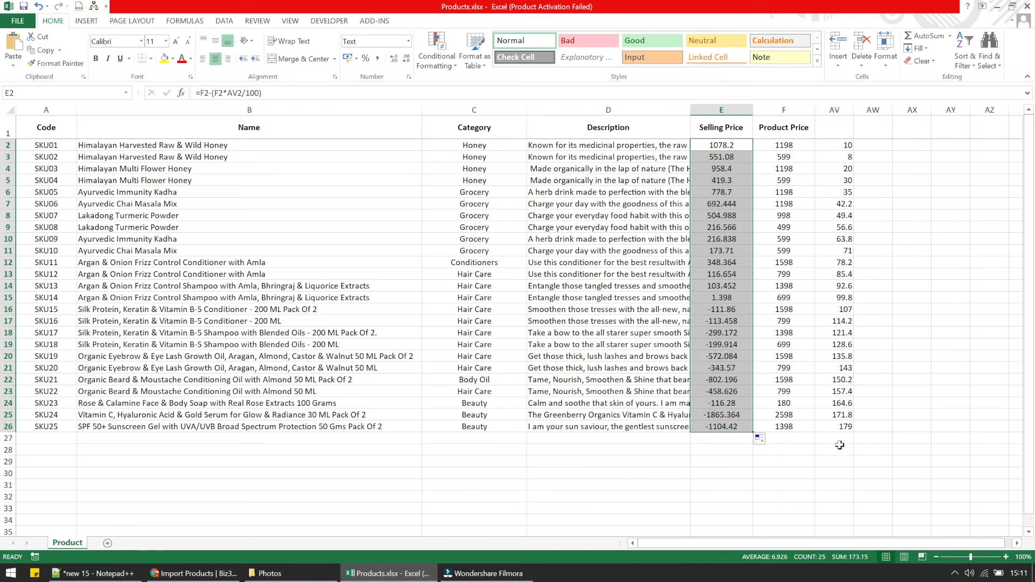
{"action": "left_click", "coordinate": [725, 216]}
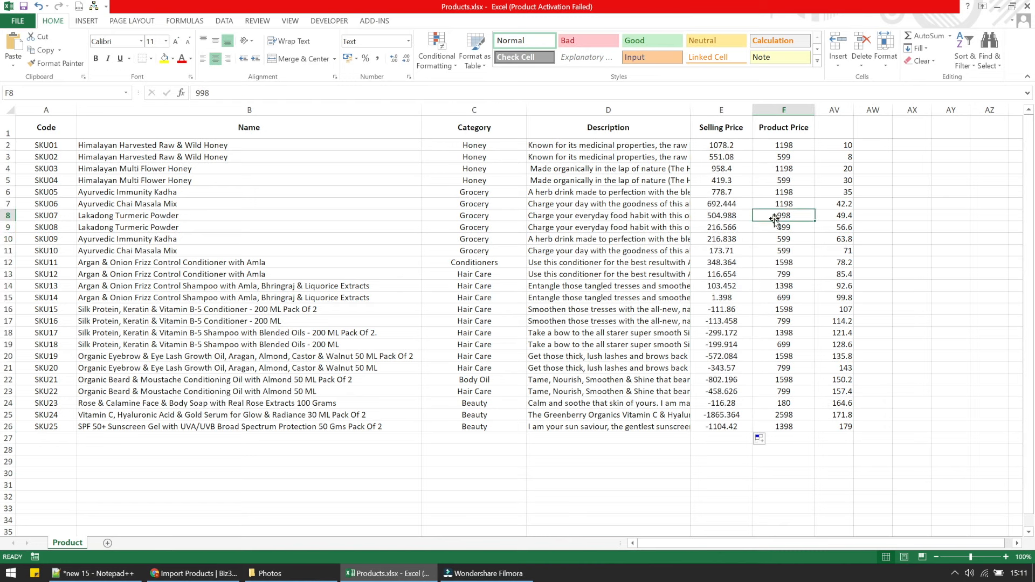
{"action": "left_click", "coordinate": [717, 145]}
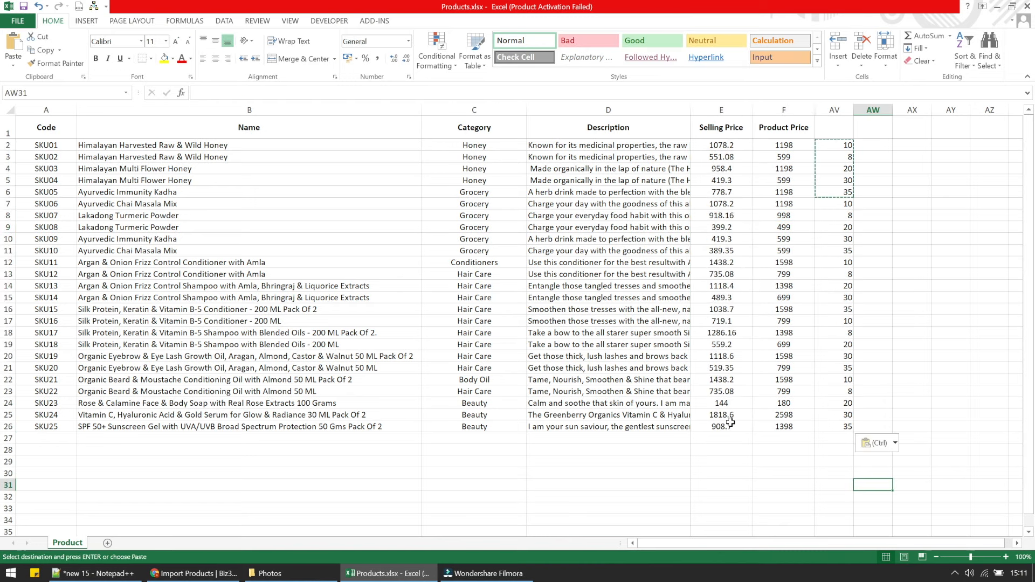
{"action": "left_click", "coordinate": [722, 427]}
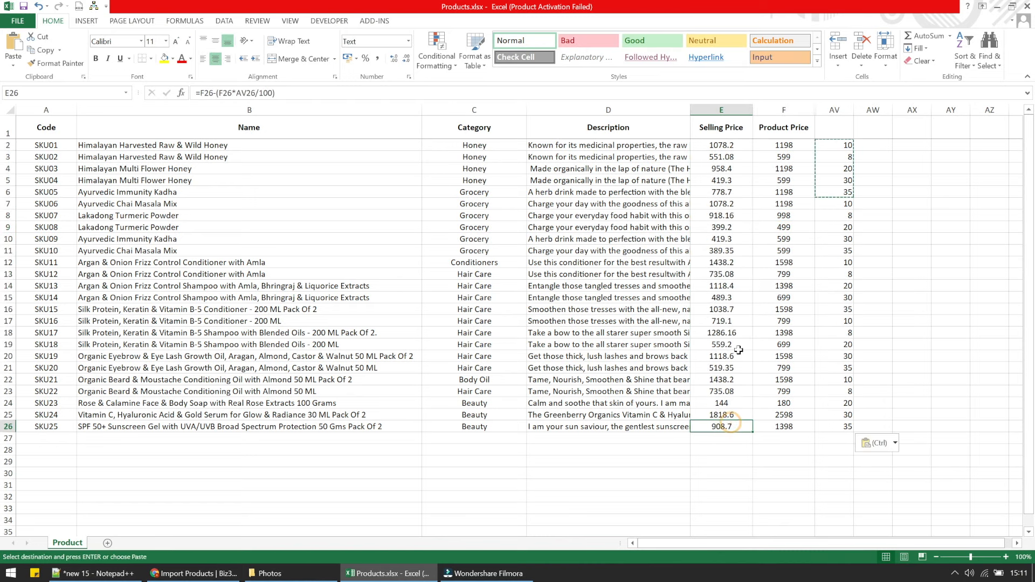
Copy the Selling Price cells E2:E26 and paste them back as plain values.
{"action": "left_click", "coordinate": [721, 145], "text": "shift"}
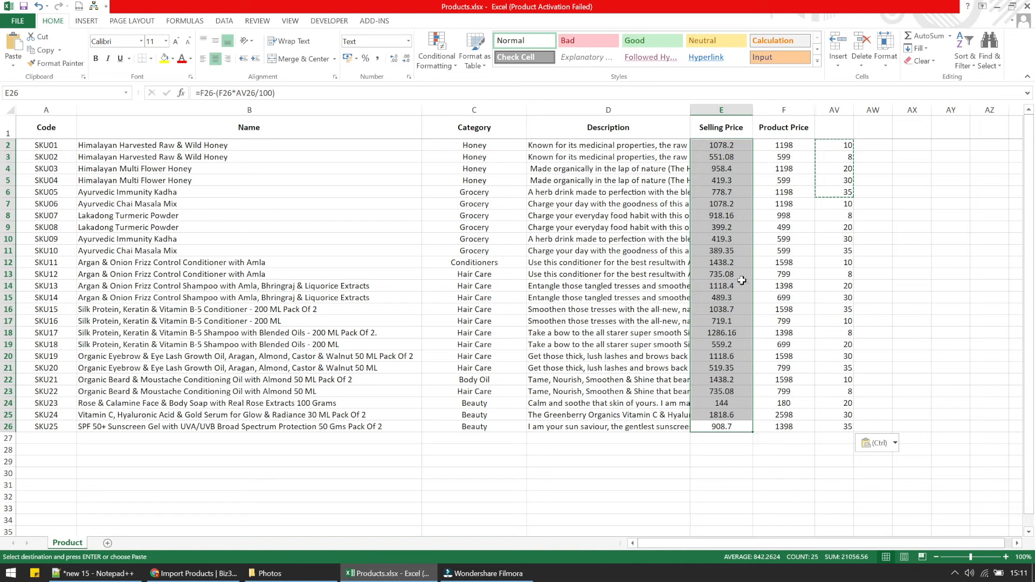
{"action": "right_click", "coordinate": [730, 242]}
{"action": "left_click", "coordinate": [732, 256]}
{"action": "right_click", "coordinate": [732, 258]}
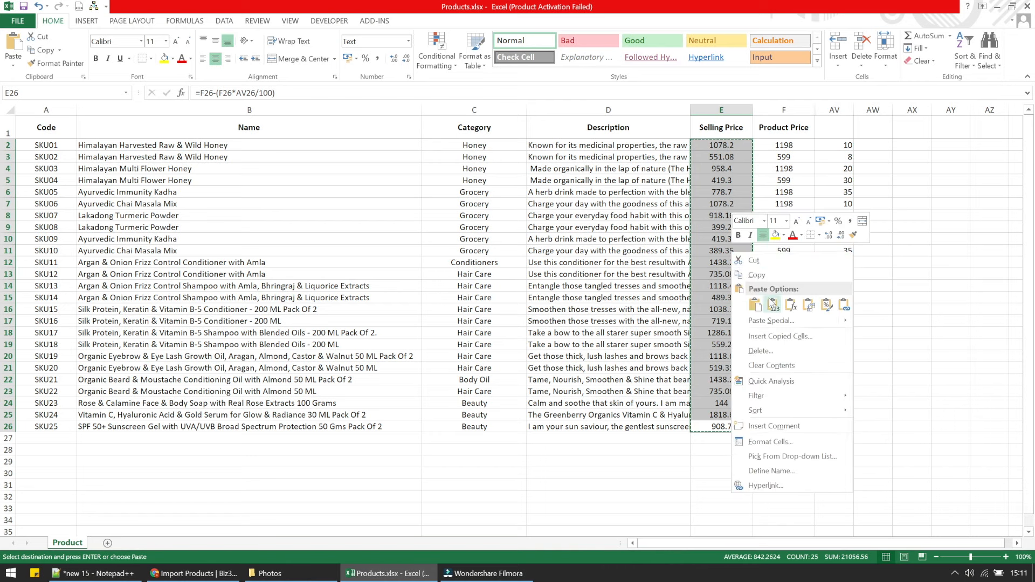
{"action": "left_click", "coordinate": [772, 304]}
Clear the discount numbers from column AV.
{"action": "left_click", "coordinate": [830, 288]}
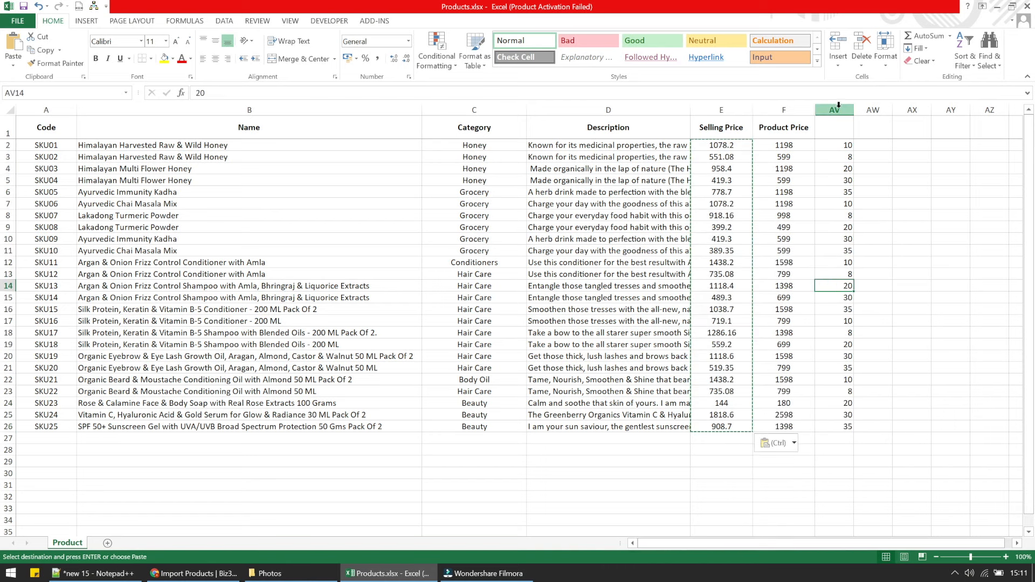
{"action": "right_click", "coordinate": [834, 110]}
{"action": "left_click", "coordinate": [871, 213]}
{"action": "left_click", "coordinate": [857, 330]}
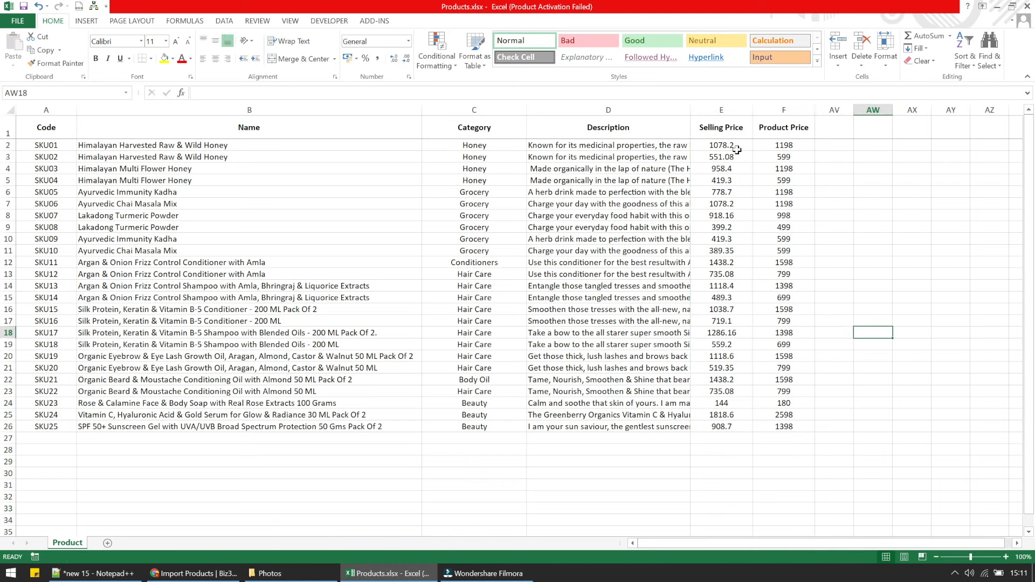
Check the 25 Selling Price values and the workbook's file details.
{"action": "left_click_drag", "start_coordinate": [731, 144], "coordinate": [731, 429]}
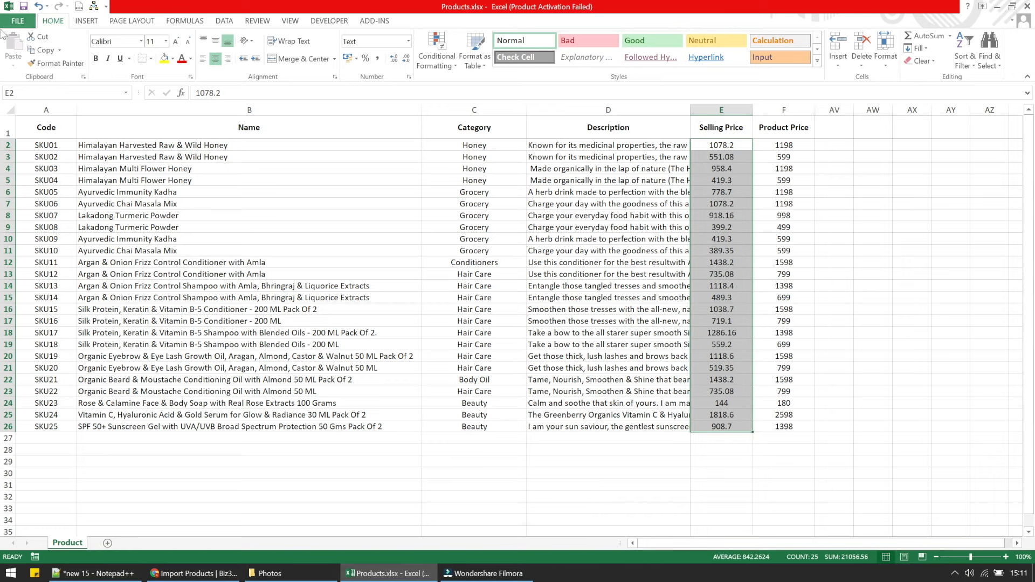
{"action": "left_click", "coordinate": [20, 25]}
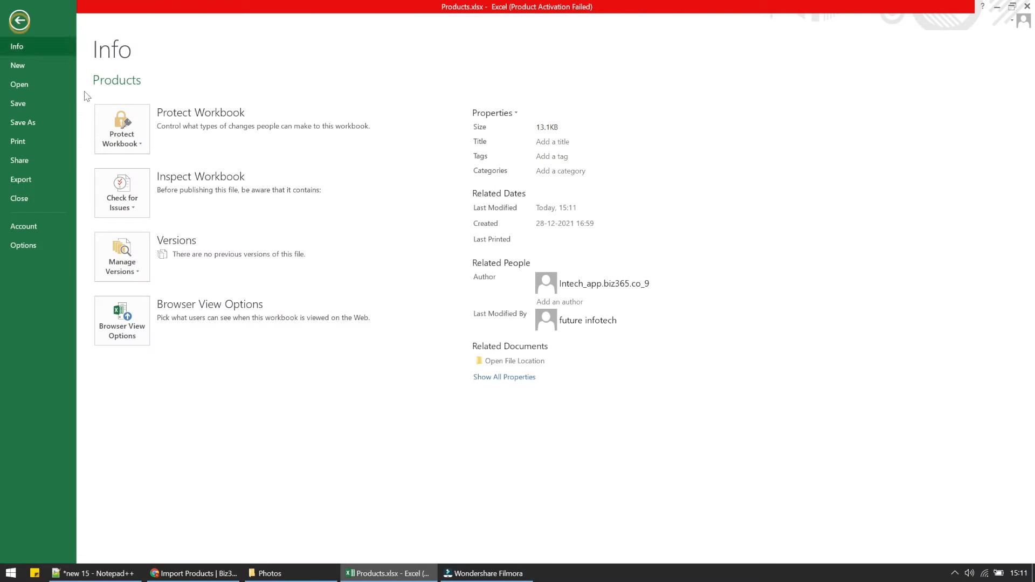
{"action": "left_click", "coordinate": [19, 20]}
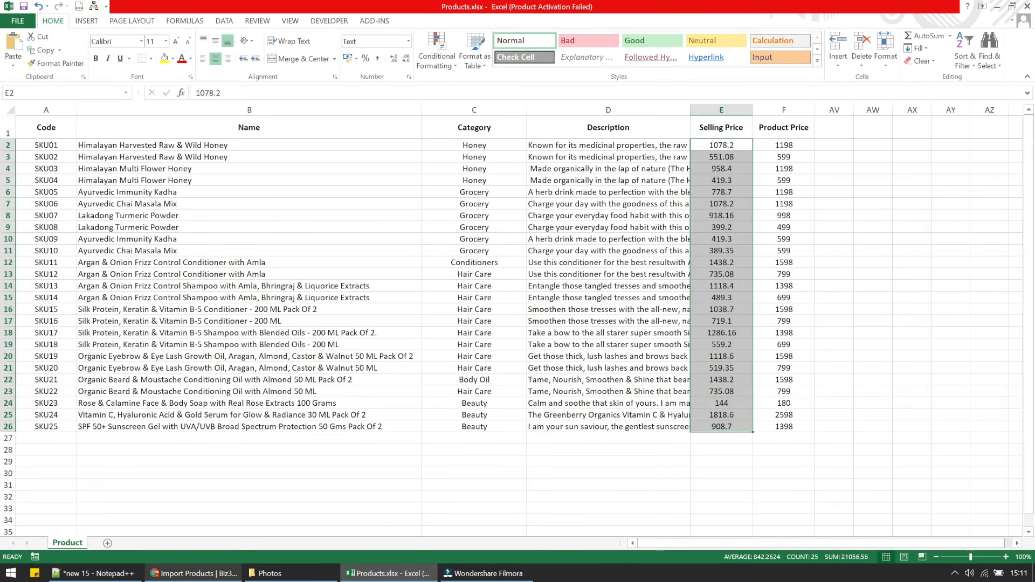
{"action": "left_click", "coordinate": [194, 573]}
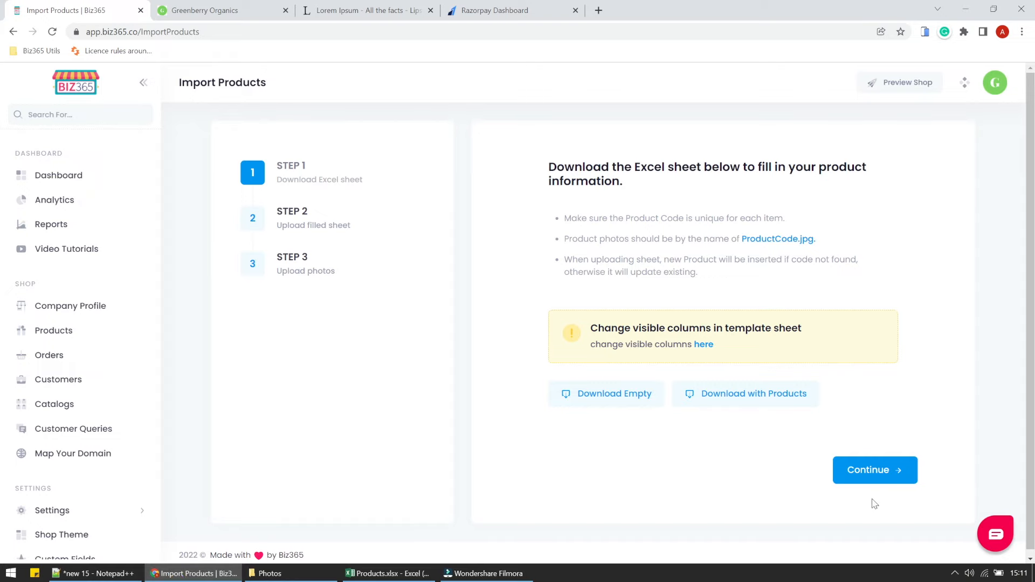
Reload Import Products and upload the updated Products.xlsx, importing 25 of 25 rows.
{"action": "left_click", "coordinate": [869, 471]}
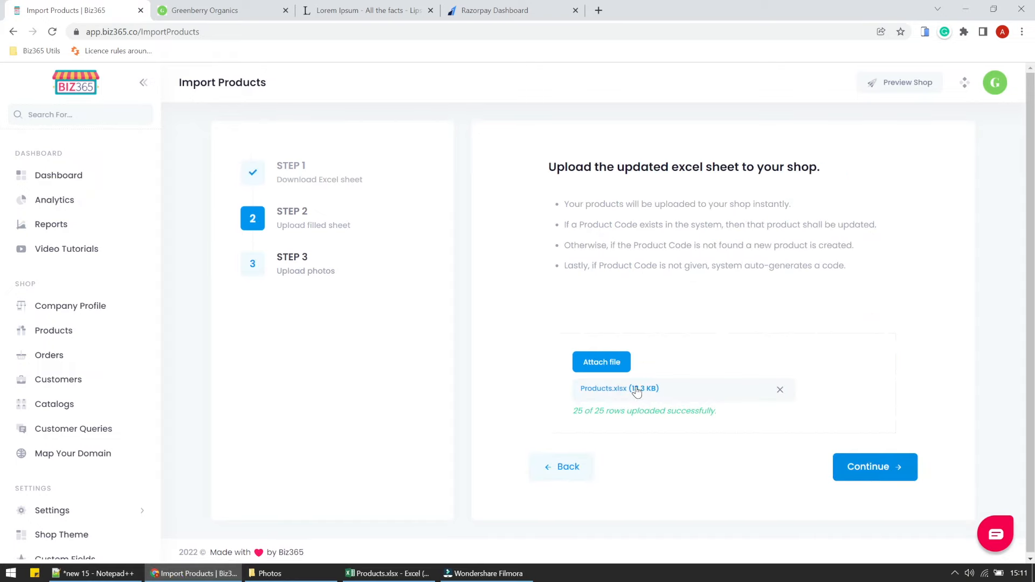
{"action": "left_click", "coordinate": [52, 32]}
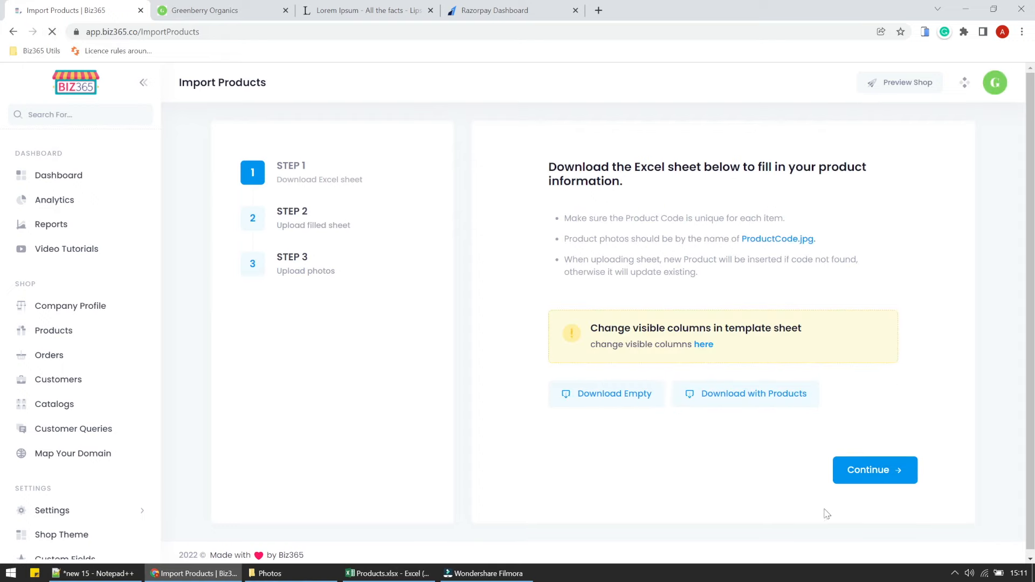
{"action": "left_click", "coordinate": [868, 471]}
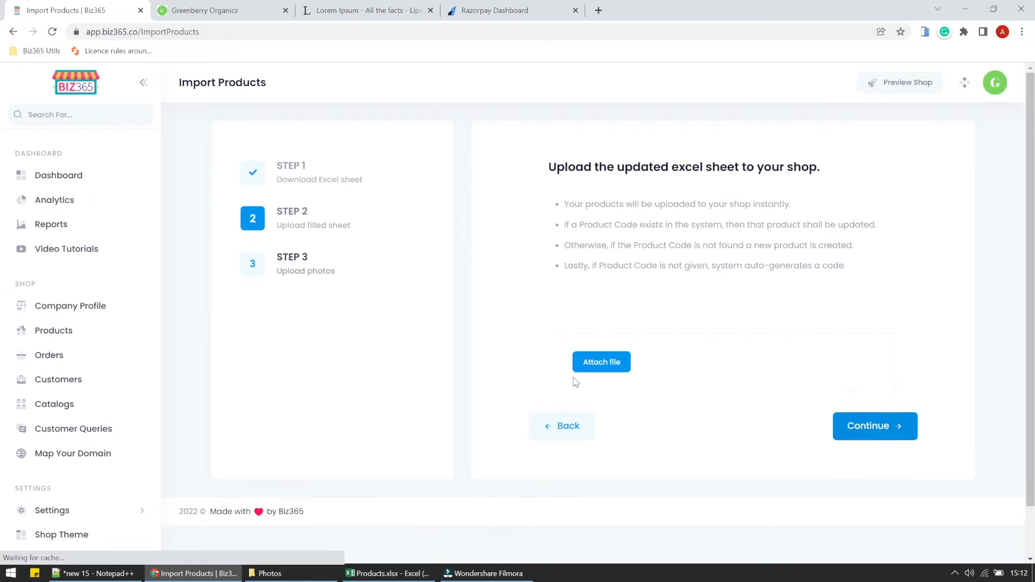
{"action": "left_click", "coordinate": [591, 362]}
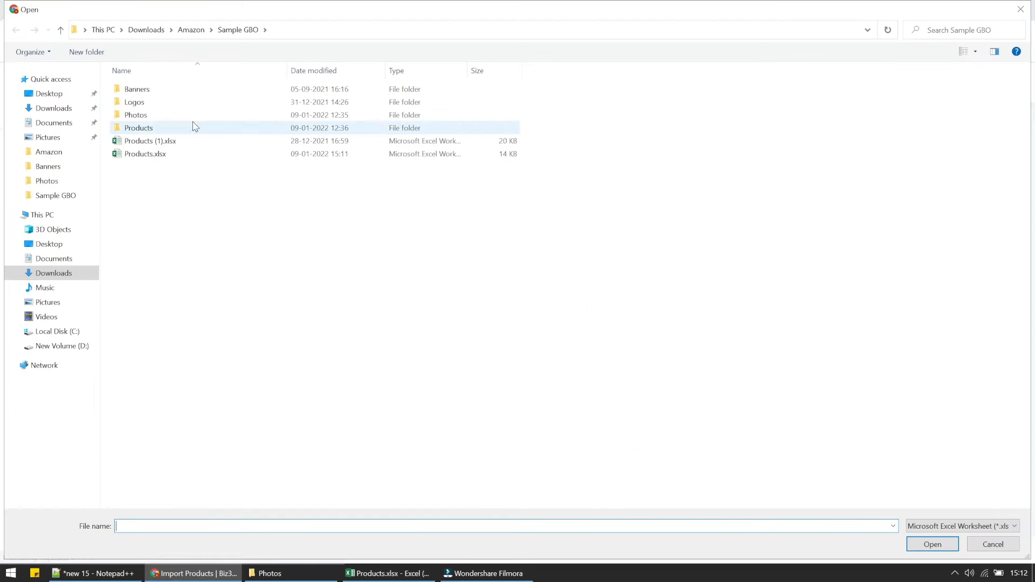
{"action": "double_click", "coordinate": [132, 153]}
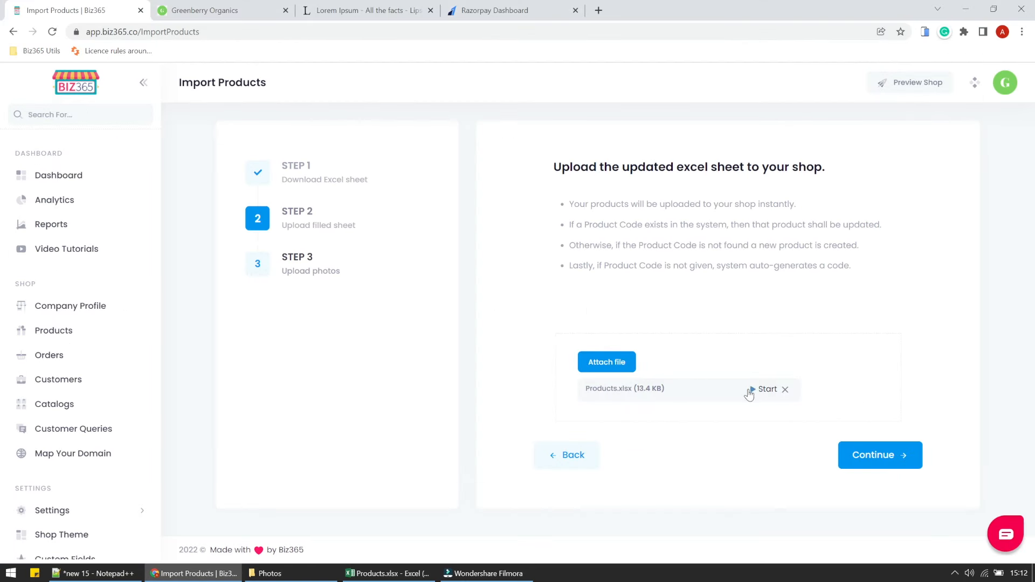
{"action": "left_click", "coordinate": [751, 391]}
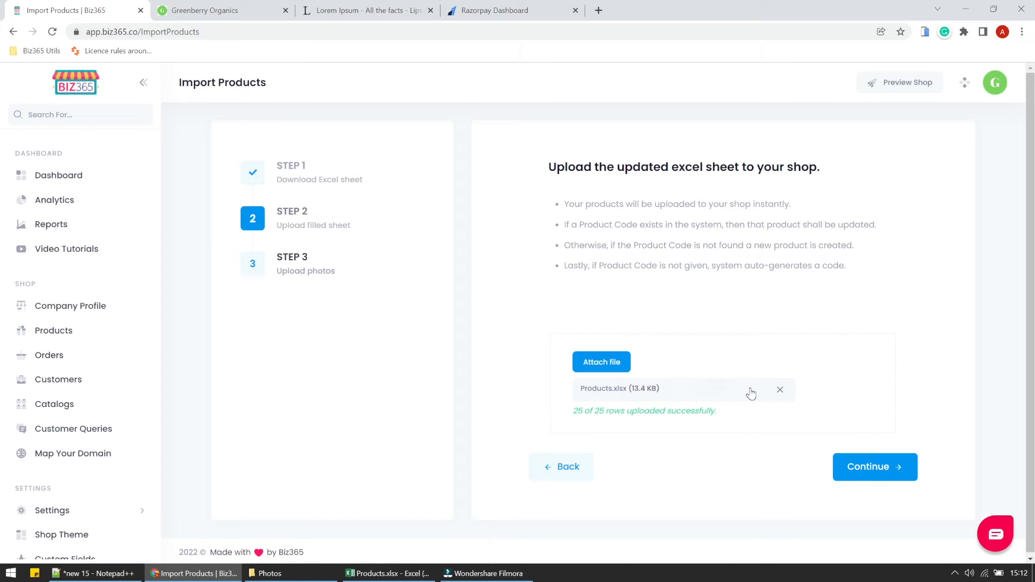
{"action": "left_click", "coordinate": [205, 12]}
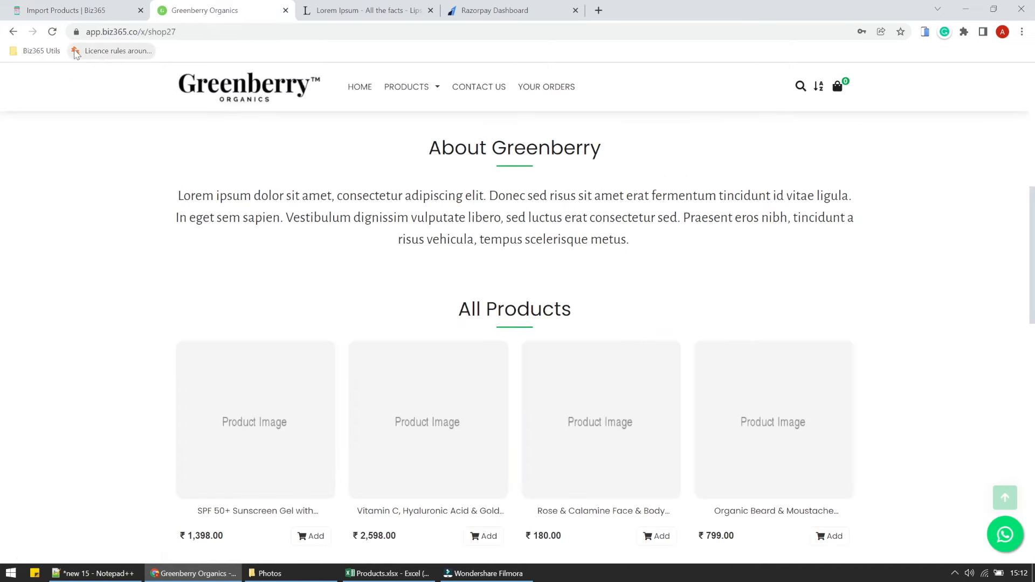
Reload the shop, scroll to All Products, and highlight the .00 decimals in a discounted price.
{"action": "left_click", "coordinate": [52, 31]}
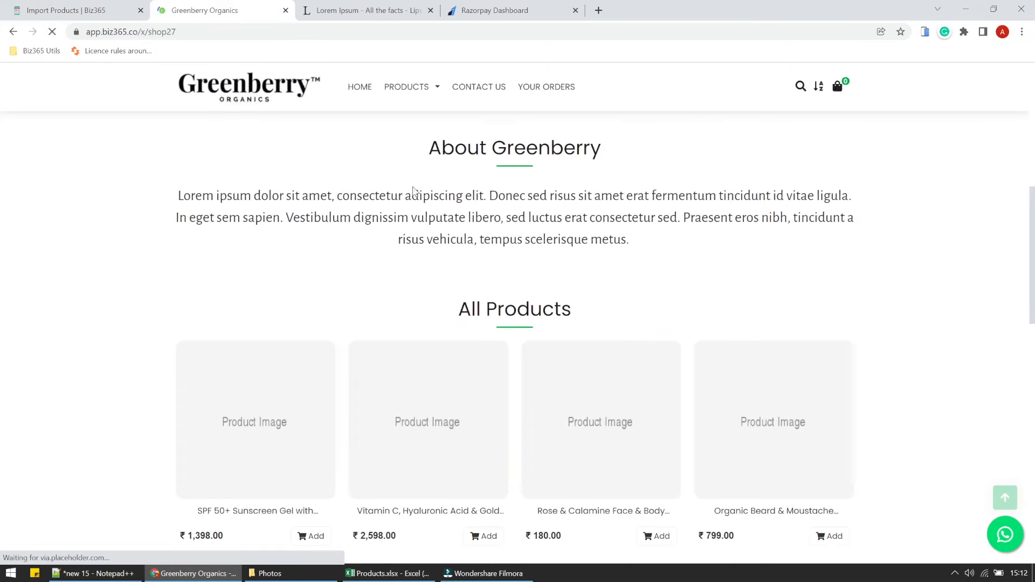
{"action": "scroll", "coordinate": [585, 346], "scroll_direction": "down", "scroll_amount": 9}
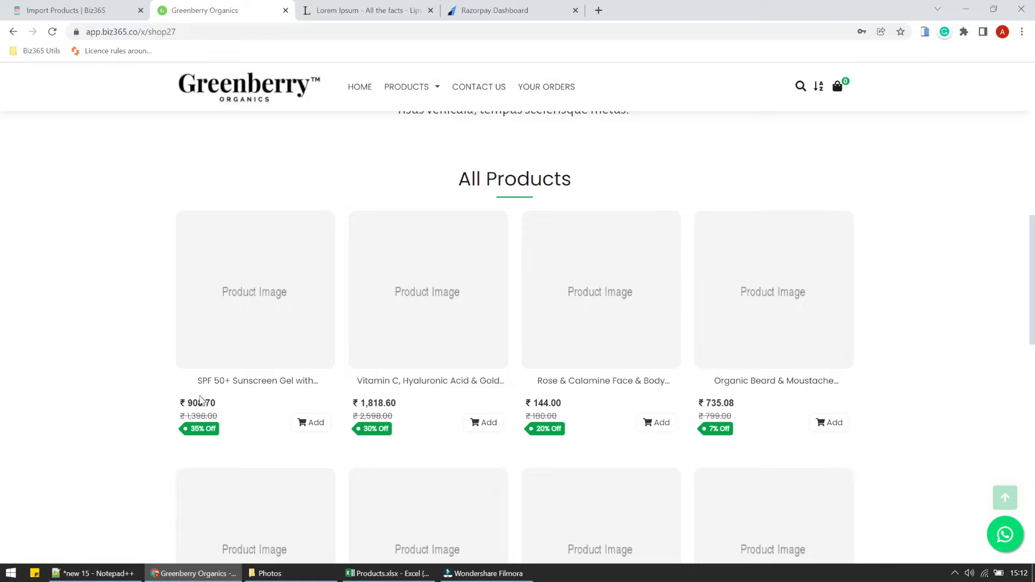
{"action": "scroll", "coordinate": [871, 404], "scroll_direction": "down", "scroll_amount": 5}
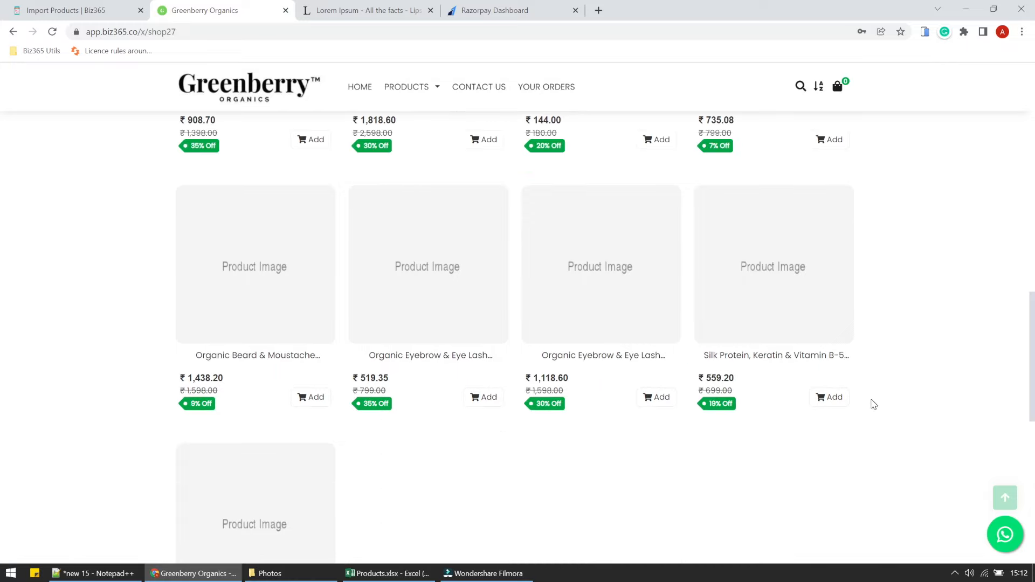
{"action": "scroll", "coordinate": [873, 405], "scroll_direction": "up", "scroll_amount": 8}
{"action": "scroll", "coordinate": [874, 404], "scroll_direction": "down", "scroll_amount": 5}
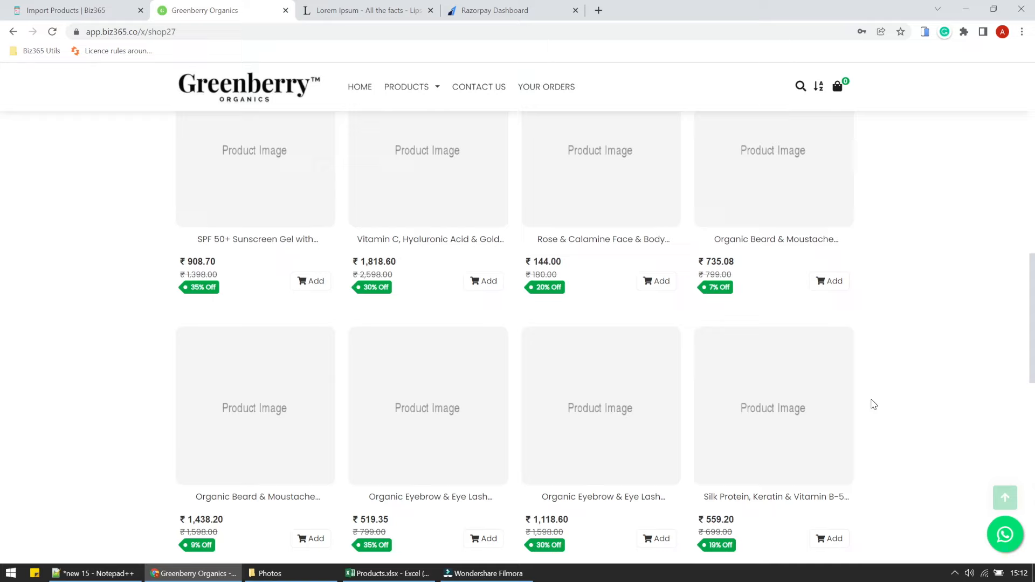
{"action": "mouse_move", "coordinate": [562, 262]}
{"action": "left_mouse_down"}
{"action": "mouse_move", "coordinate": [526, 263]}
{"action": "mouse_move", "coordinate": [562, 262]}
{"action": "left_mouse_up"}
{"action": "left_click", "coordinate": [87, 7]}
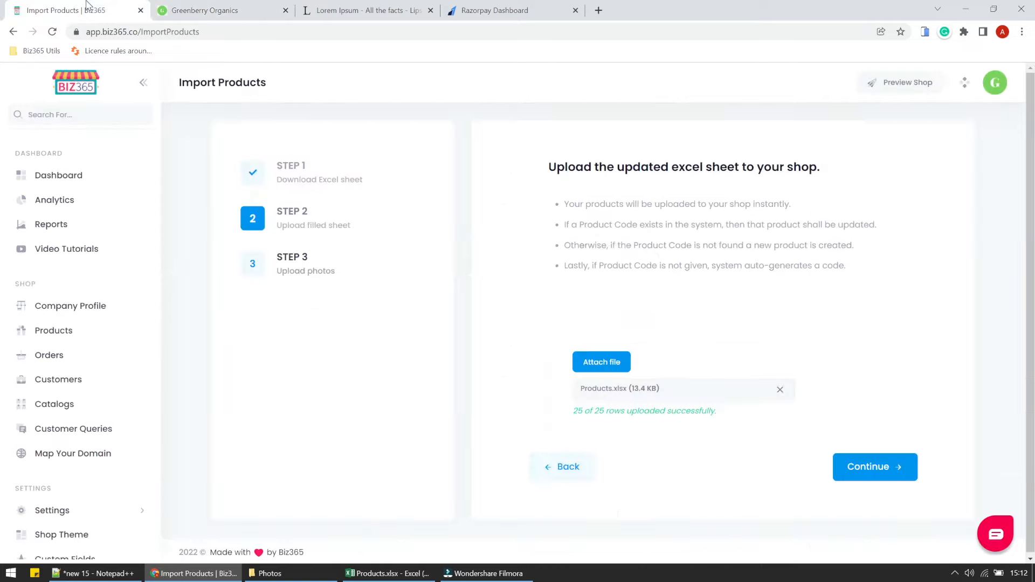
Search 'dec' in General Settings, switch Hide Decimal Value on, and reload the shop.
{"action": "left_click", "coordinate": [99, 509]}
{"action": "scroll", "coordinate": [105, 469], "scroll_direction": "down", "scroll_amount": 3}
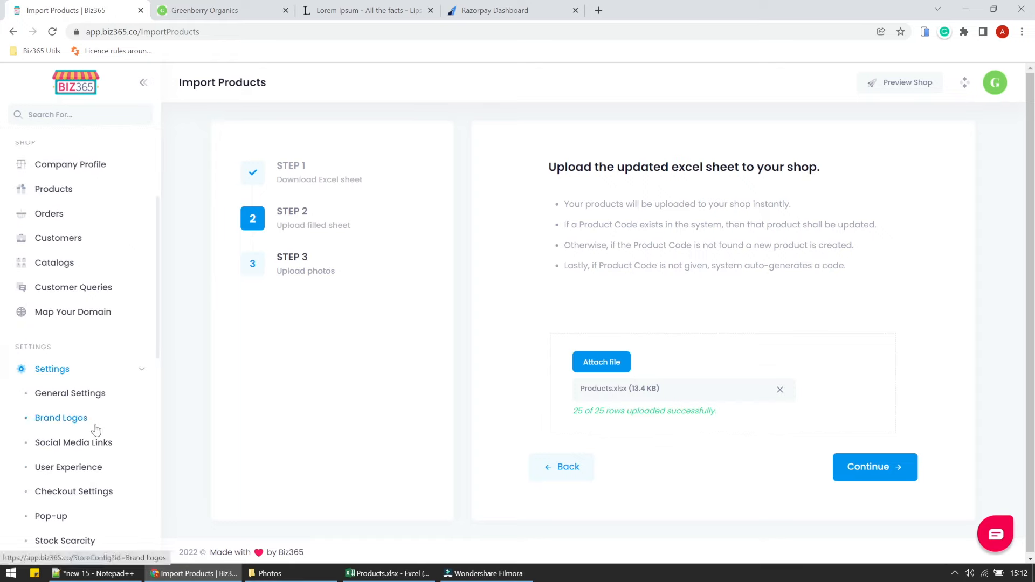
{"action": "left_click", "coordinate": [77, 397]}
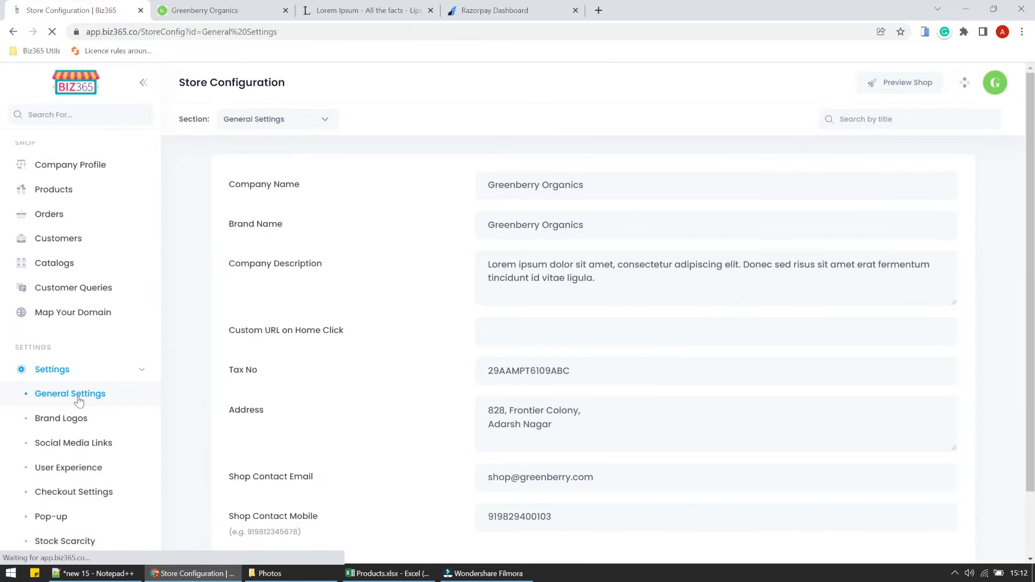
{"action": "scroll", "coordinate": [319, 358], "scroll_direction": "down", "scroll_amount": 2}
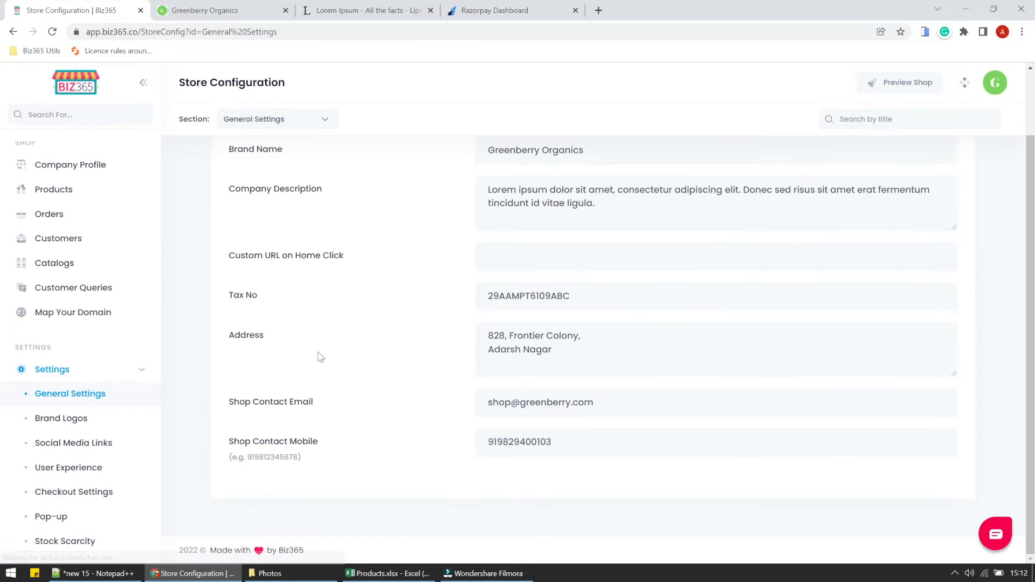
{"action": "scroll", "coordinate": [320, 357], "scroll_direction": "up", "scroll_amount": 2}
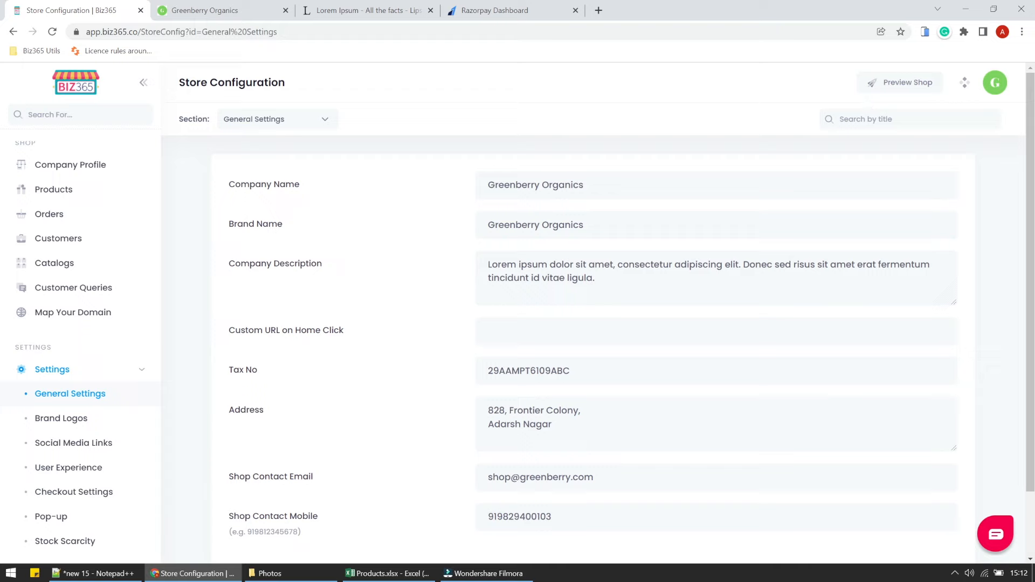
{"action": "left_click", "coordinate": [873, 117]}
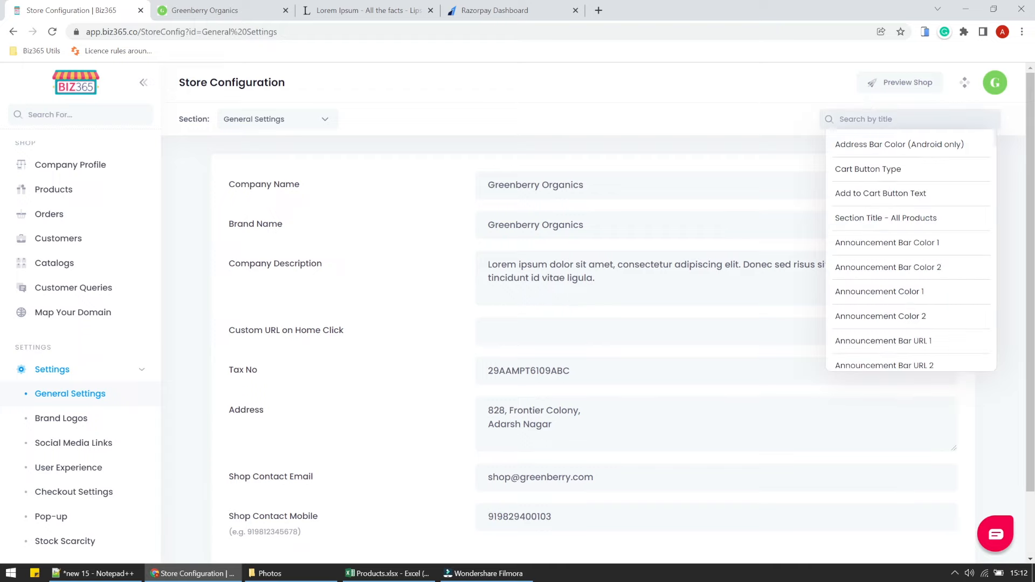
{"action": "type", "text": "dec"}
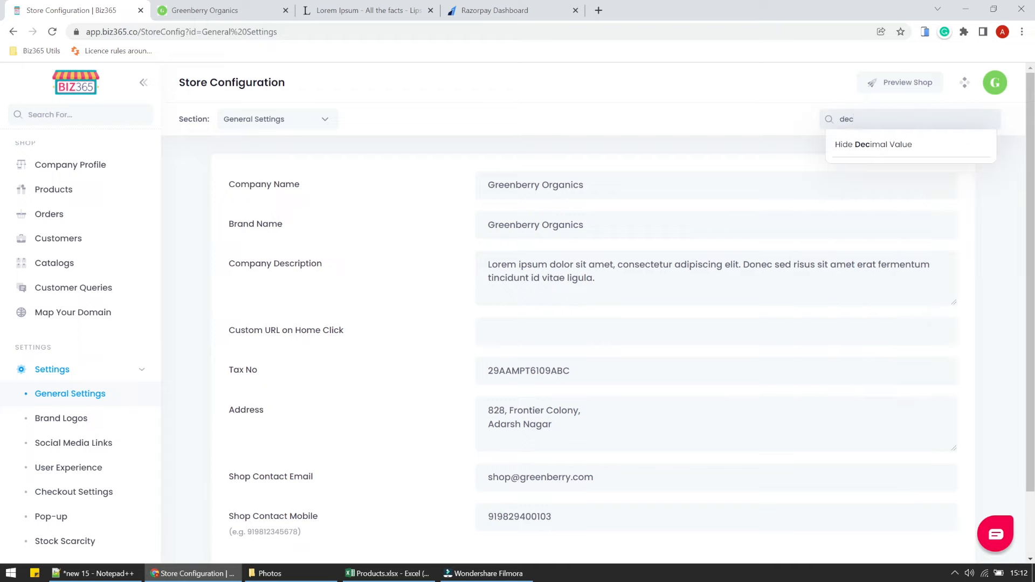
{"action": "left_click", "coordinate": [859, 144]}
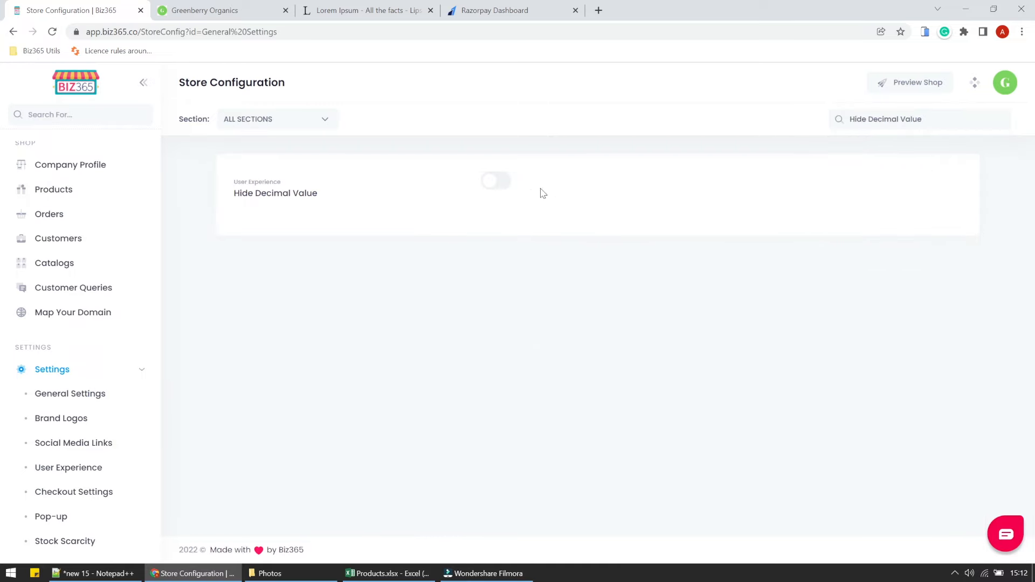
{"action": "left_click", "coordinate": [505, 191]}
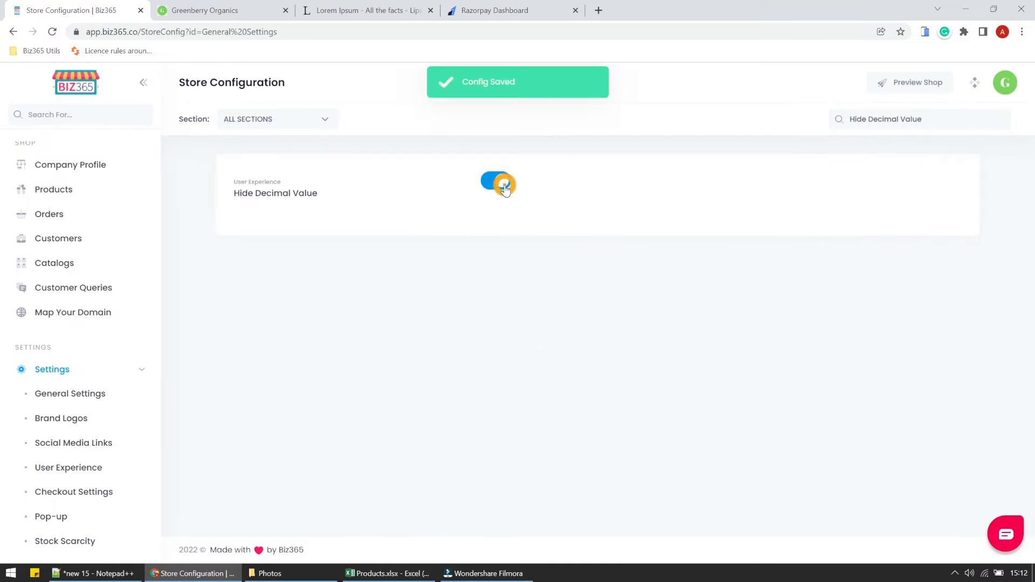
{"action": "left_click", "coordinate": [239, 5]}
{"action": "left_click", "coordinate": [51, 33]}
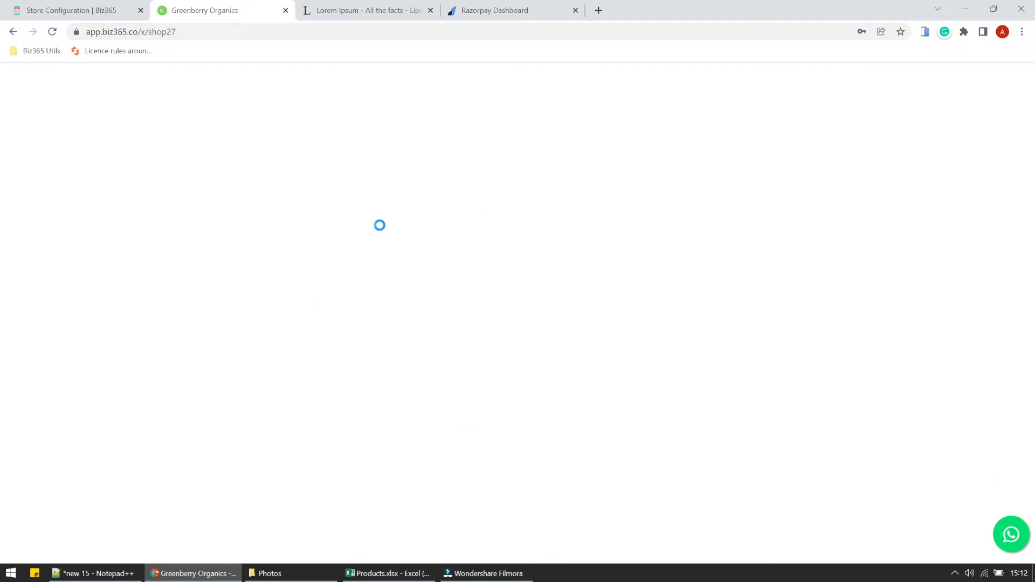
Scroll the storefront's whole-rupee prices like ₹909 and ₹144, then return to Store Configuration.
{"action": "scroll", "coordinate": [381, 231], "scroll_direction": "down", "scroll_amount": 8}
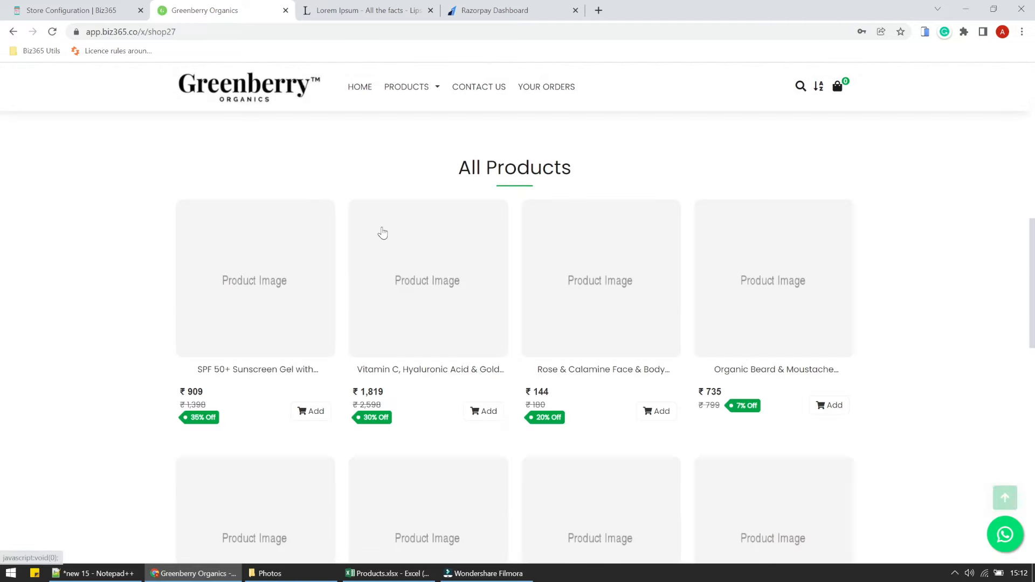
{"action": "scroll", "coordinate": [674, 349], "scroll_direction": "down", "scroll_amount": 10}
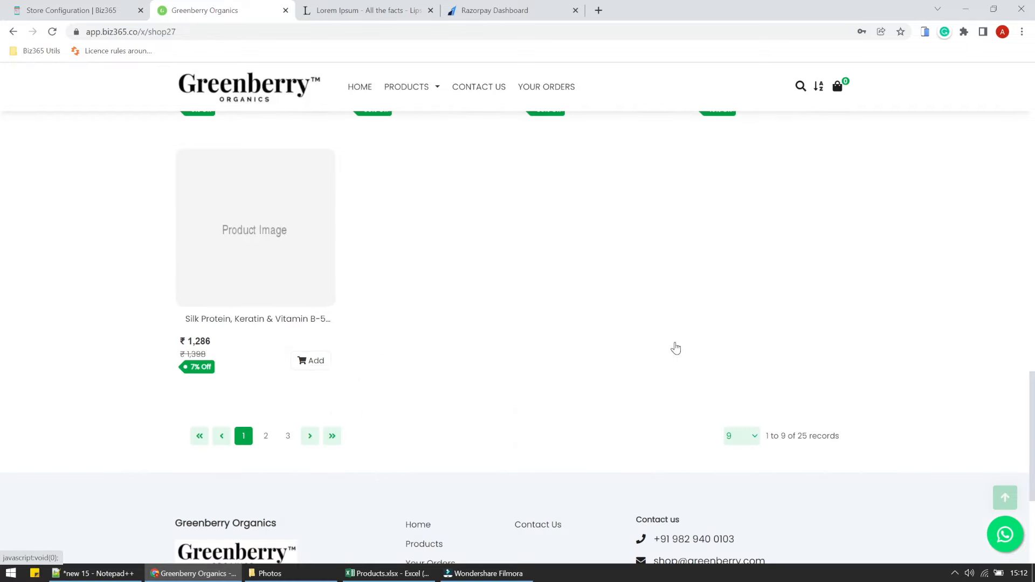
{"action": "scroll", "coordinate": [676, 349], "scroll_direction": "up", "scroll_amount": 12}
{"action": "scroll", "coordinate": [675, 349], "scroll_direction": "down", "scroll_amount": 4}
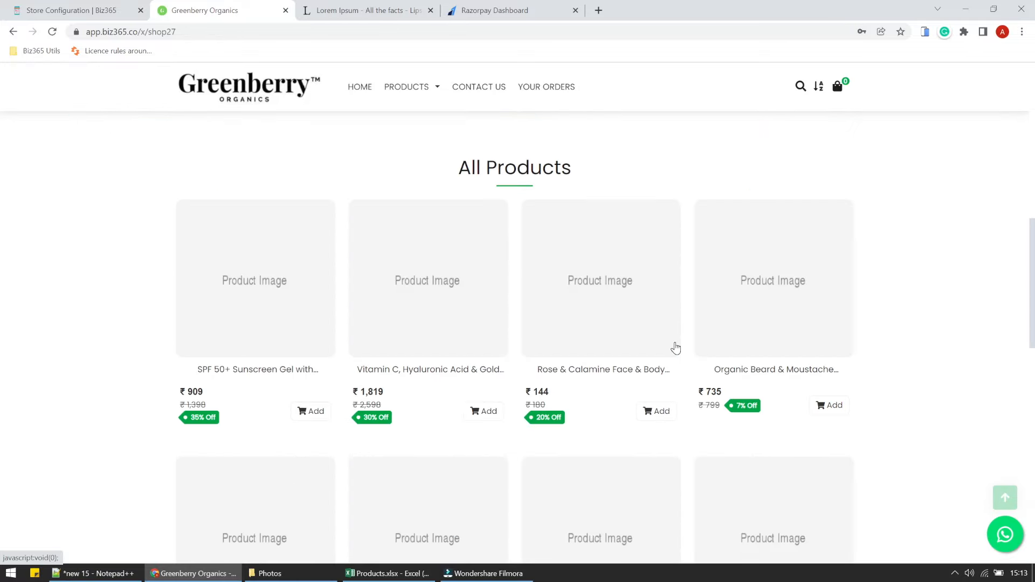
{"action": "left_click", "coordinate": [124, 10]}
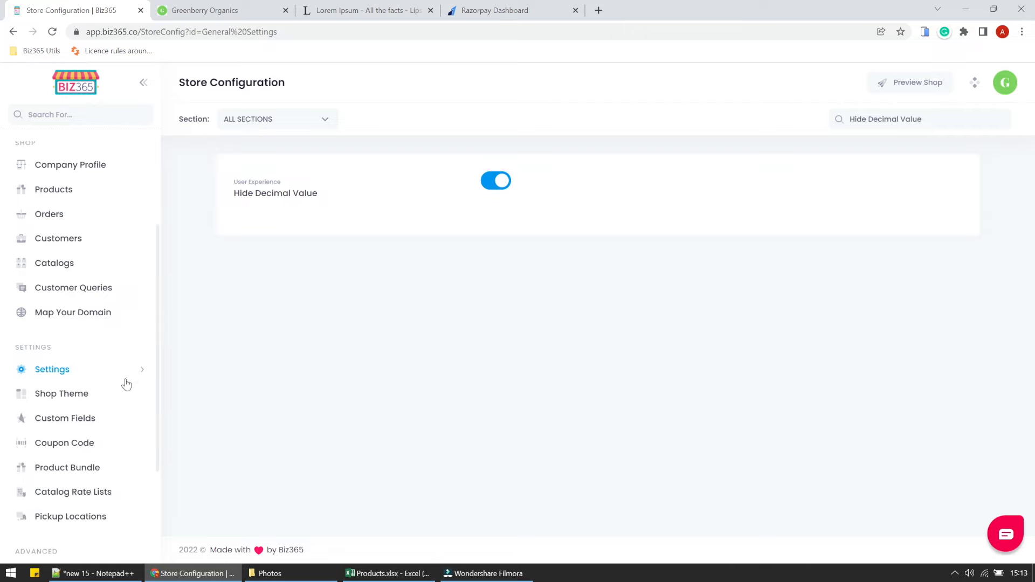
Open Bulk Import & Edit Products, continue to the photo upload step, and close the picker unused.
{"action": "scroll", "coordinate": [73, 269], "scroll_direction": "up", "scroll_amount": 3}
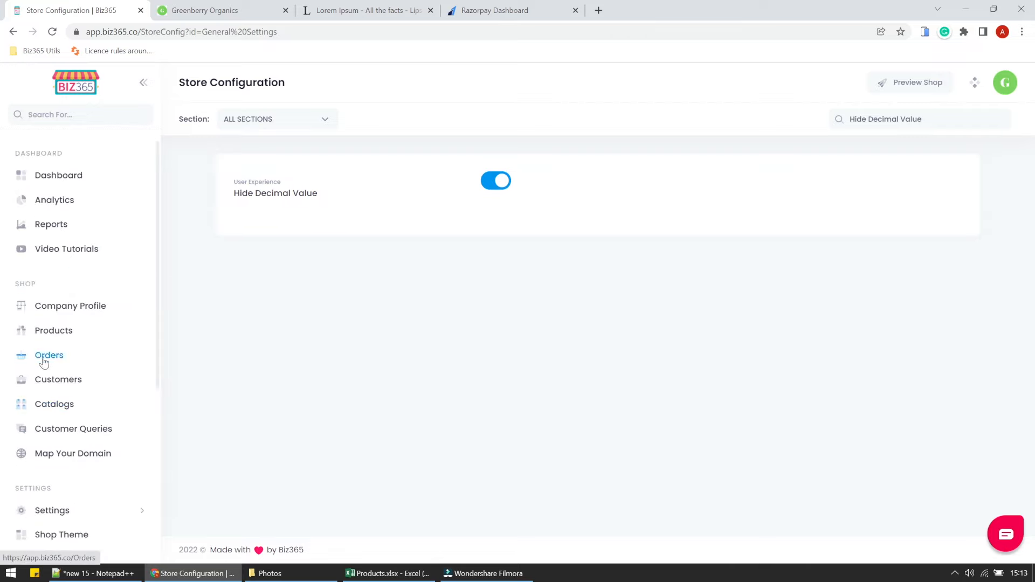
{"action": "left_click", "coordinate": [54, 333]}
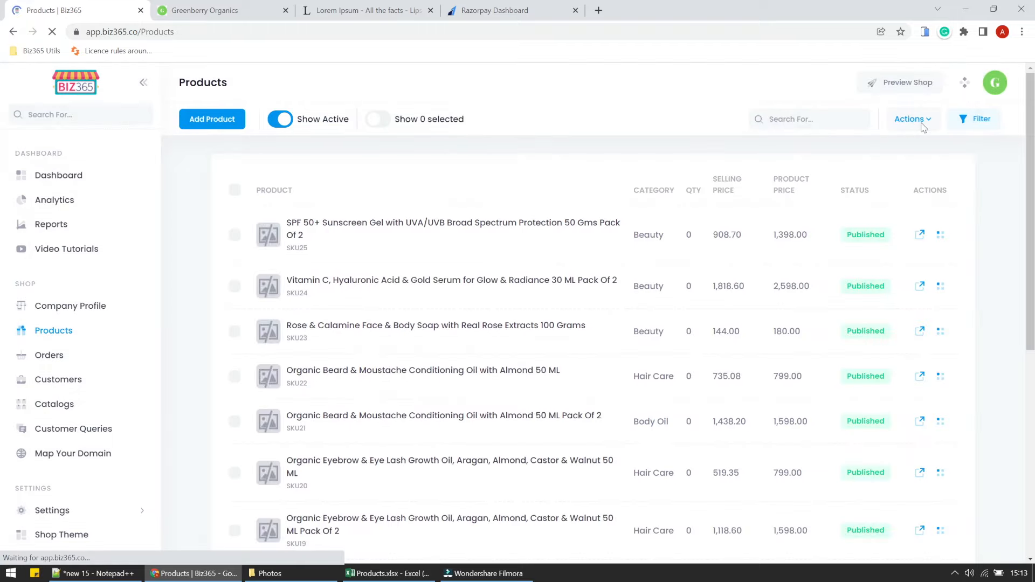
{"action": "left_click", "coordinate": [916, 120]}
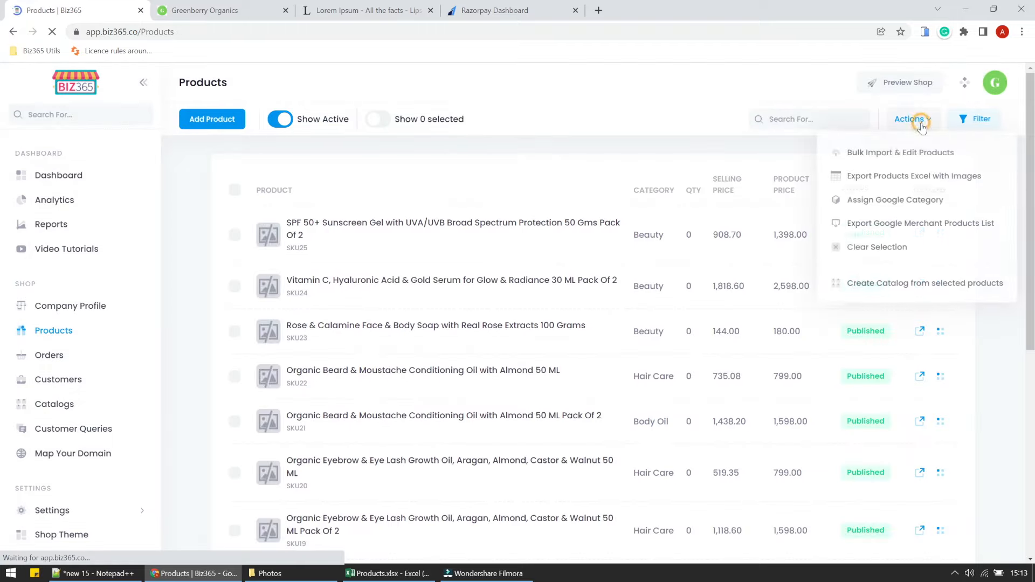
{"action": "left_click", "coordinate": [910, 151]}
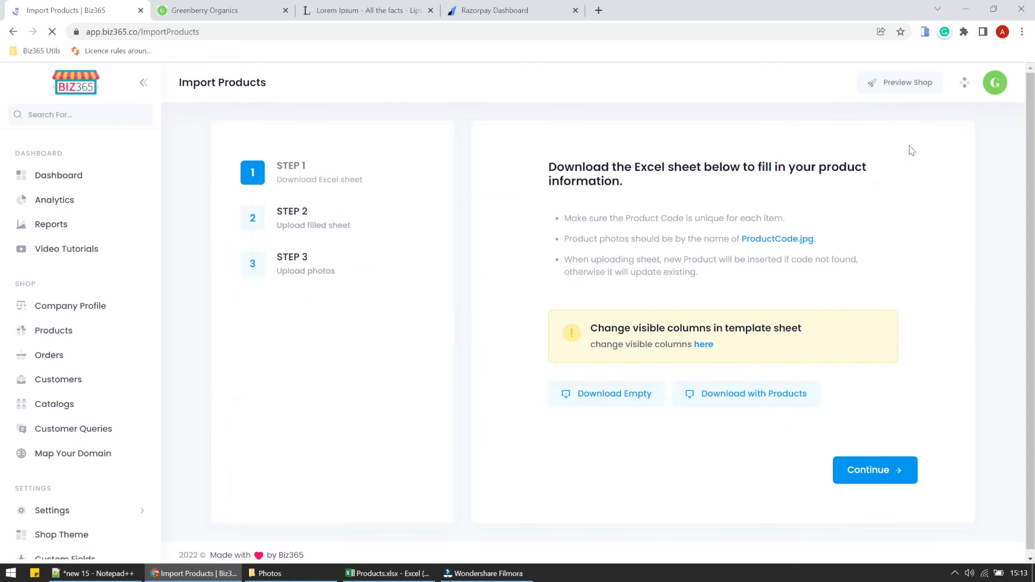
{"action": "left_click", "coordinate": [874, 479]}
{"action": "left_click", "coordinate": [863, 433]}
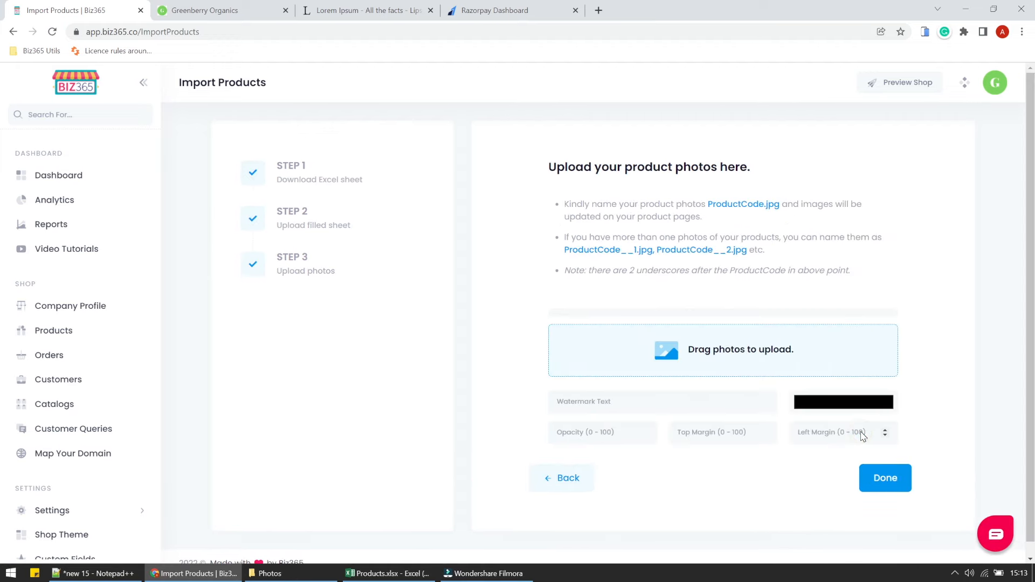
{"action": "left_click", "coordinate": [761, 353]}
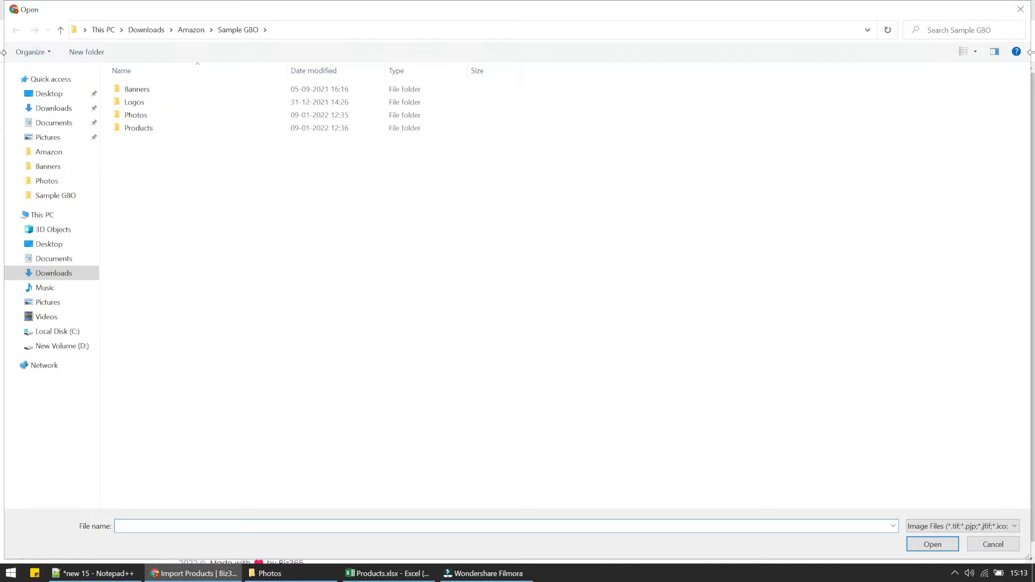
{"action": "left_click", "coordinate": [1021, 9]}
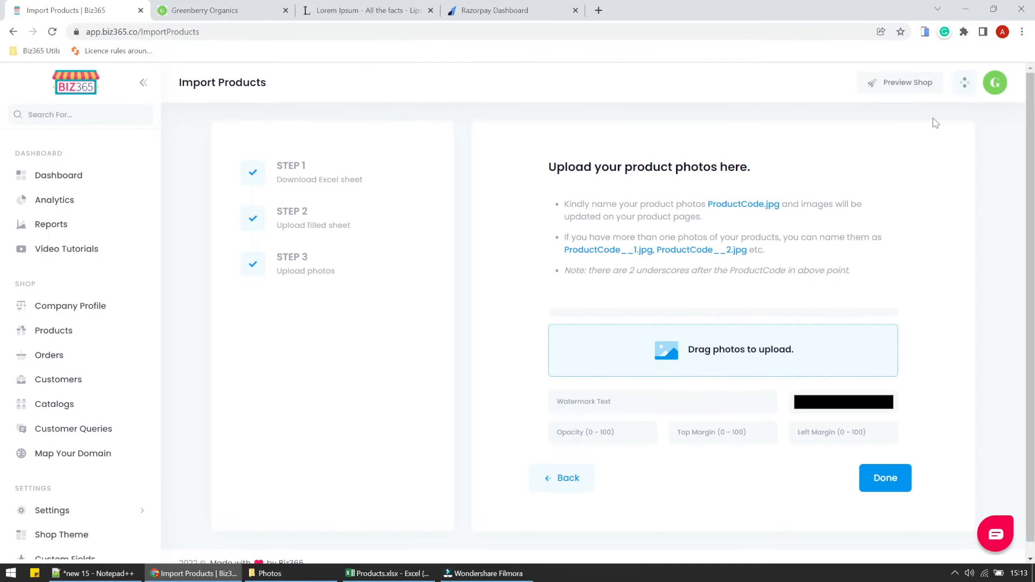
Check the first SKU code (SKU01) in Products.xlsx, then bring up the Photos folder of SKU images.
{"action": "left_click", "coordinate": [395, 575]}
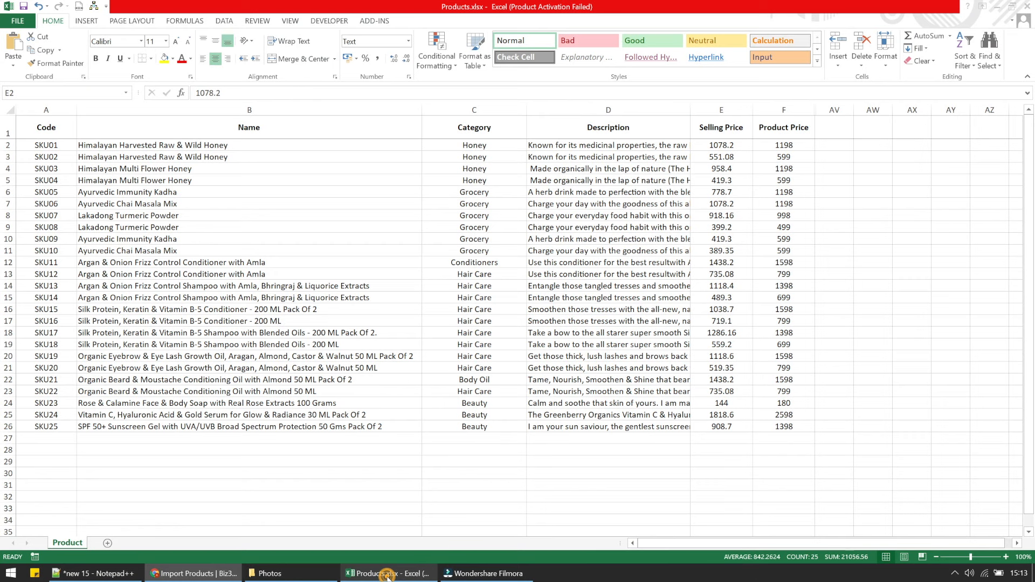
{"action": "left_click", "coordinate": [64, 147]}
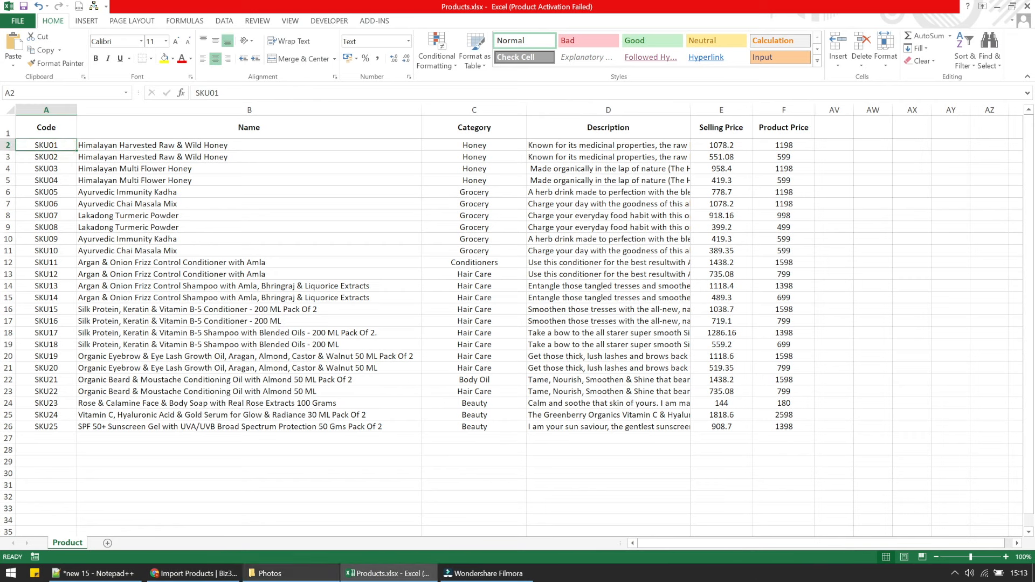
{"action": "left_click", "coordinate": [271, 574]}
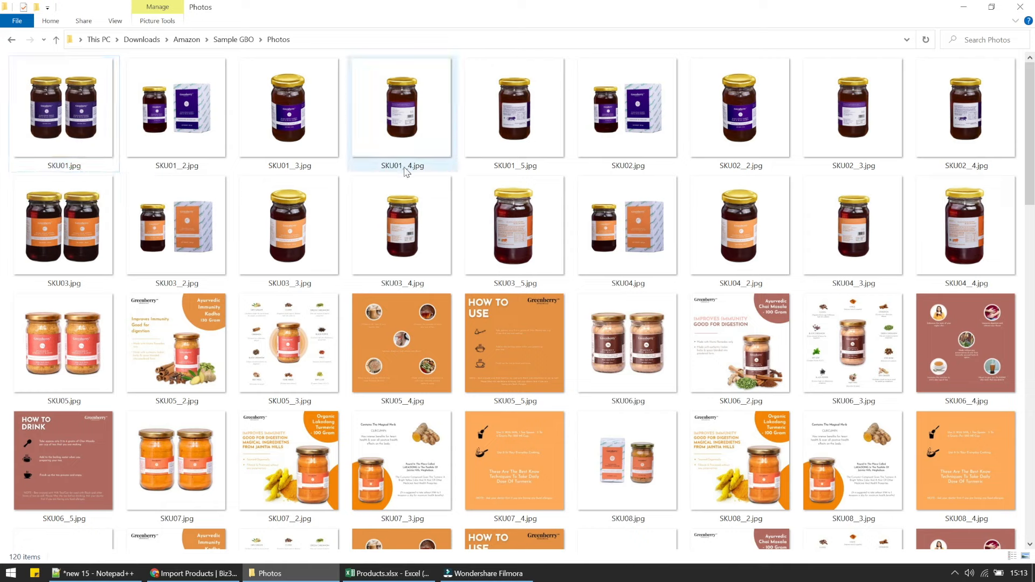
Minimize the Photos folder and the Excel spreadsheet to return to Biz365's photo upload step.
{"action": "mouse_move", "coordinate": [494, 168]}
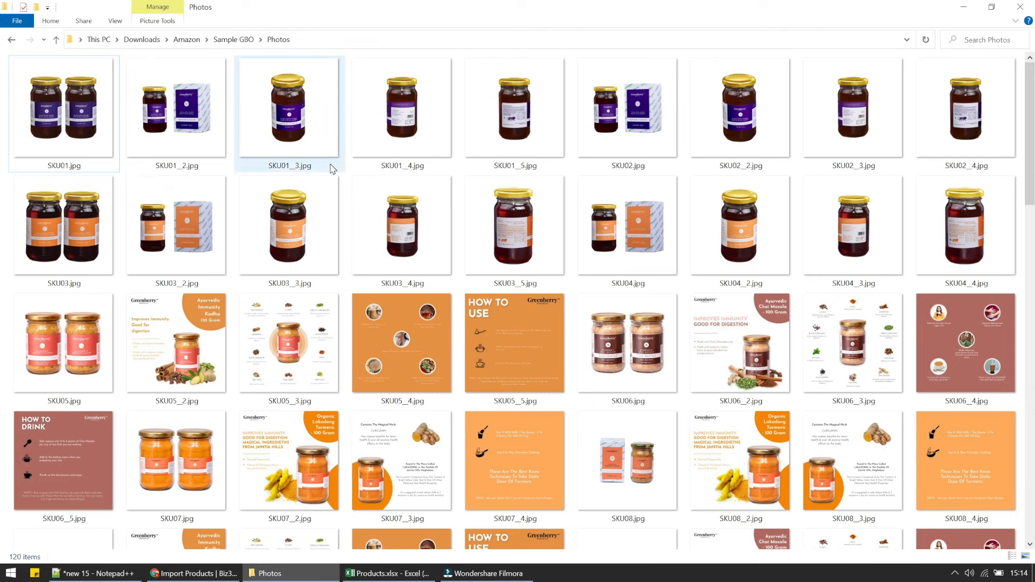
{"action": "left_click", "coordinate": [963, 8]}
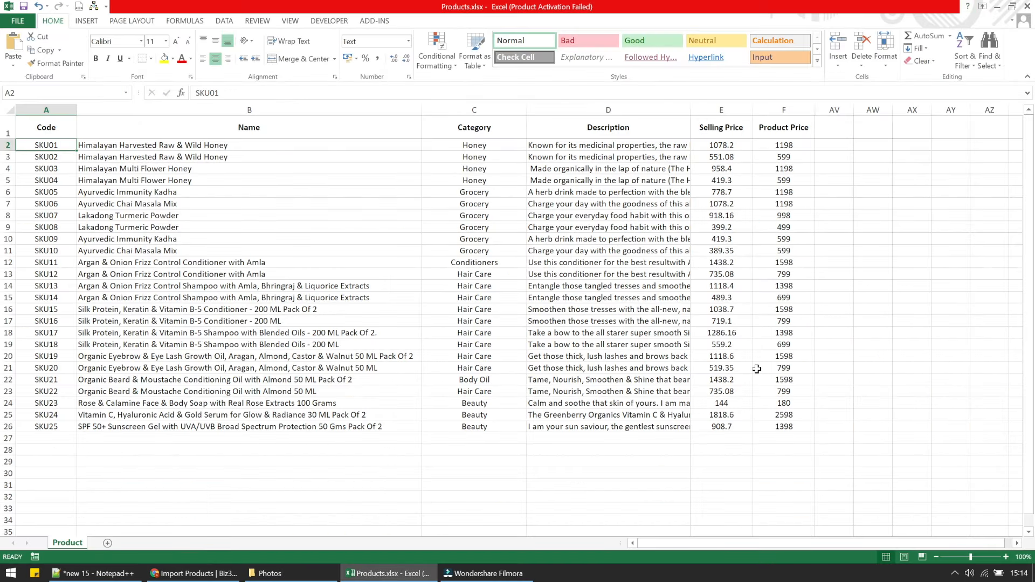
{"action": "left_click", "coordinate": [997, 8]}
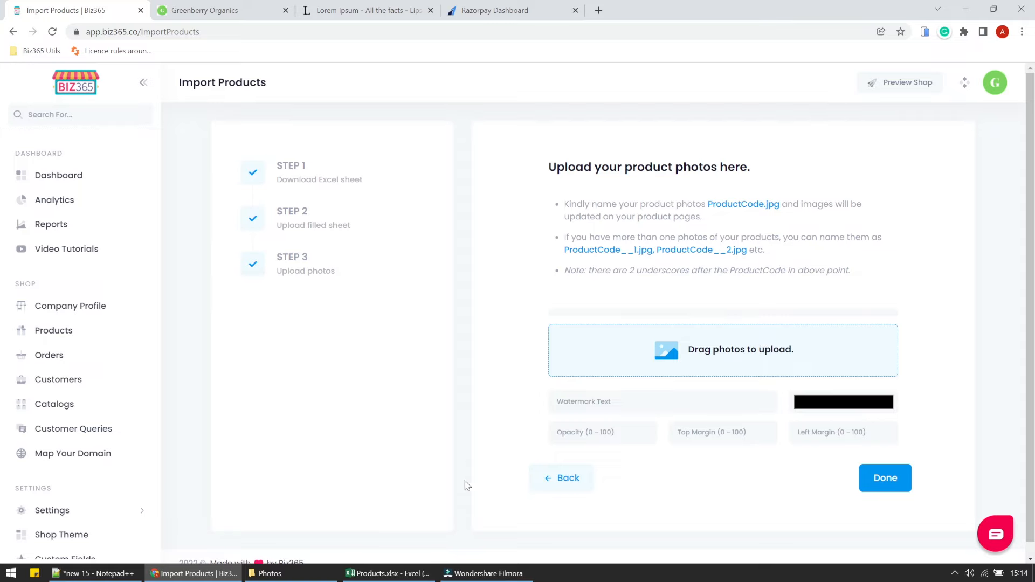
Upload all the SKU photos from the Photos folder and scroll through the uploaded thumbnails.
{"action": "left_click", "coordinate": [733, 350]}
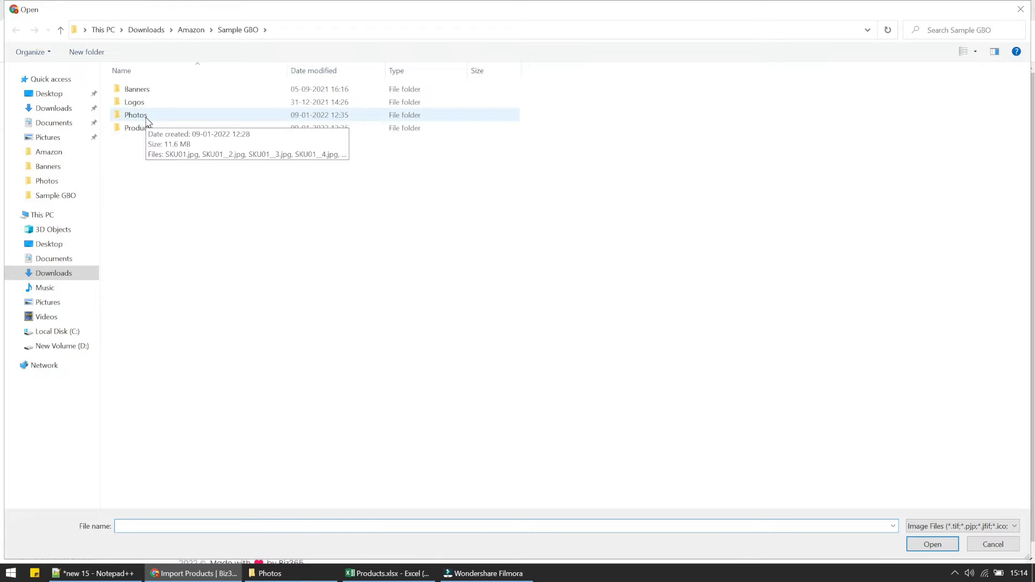
{"action": "double_click", "coordinate": [144, 116]}
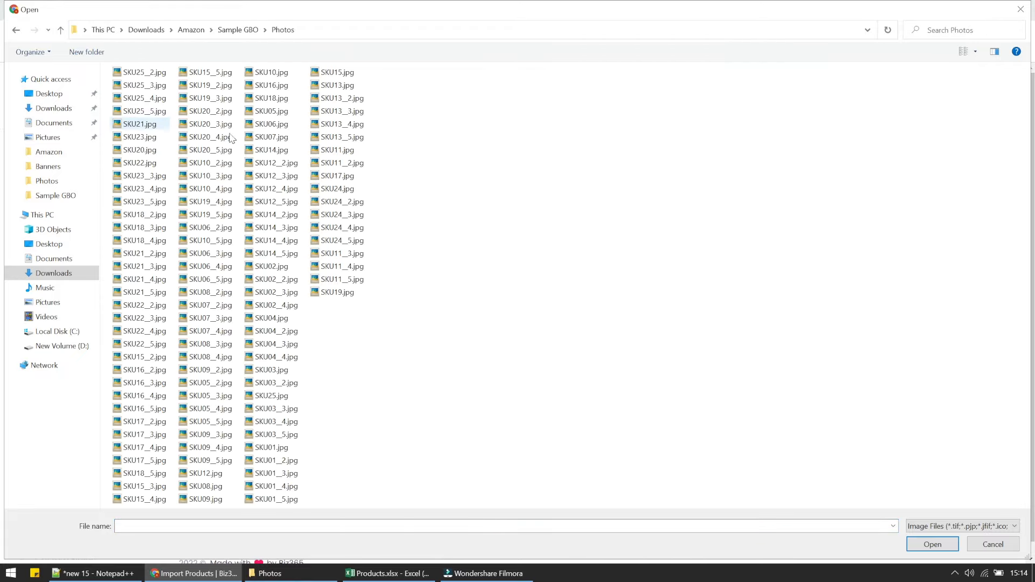
{"action": "left_click", "coordinate": [229, 137]}
{"action": "key", "text": "ctrl+a"}
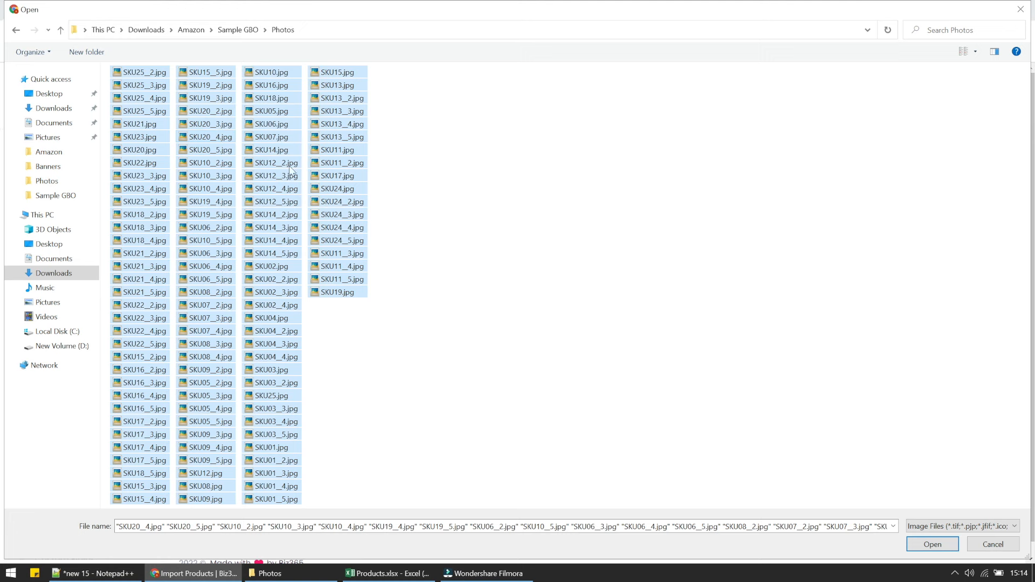
{"action": "left_click", "coordinate": [932, 545]}
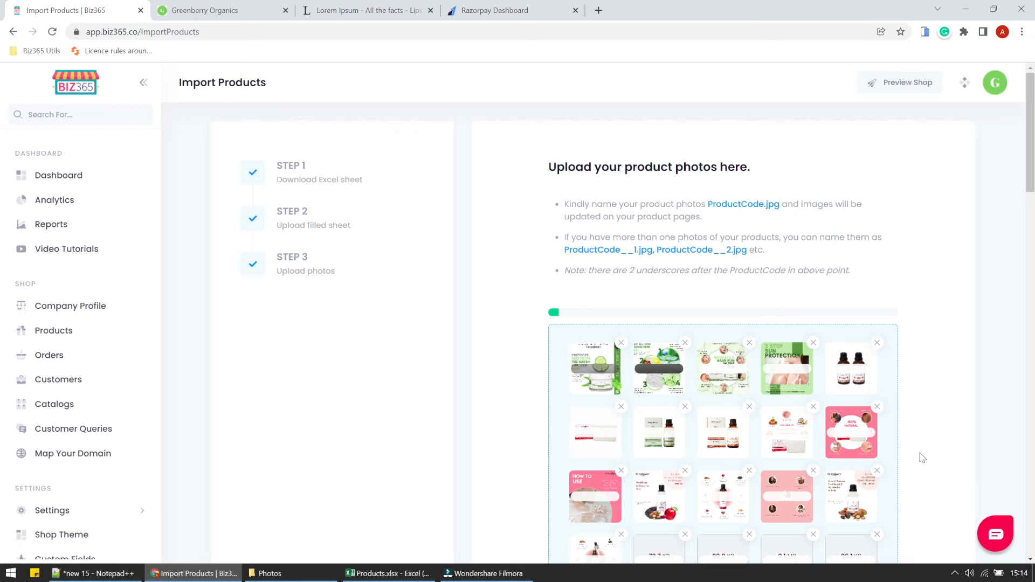
{"action": "scroll", "coordinate": [922, 458], "scroll_direction": "down", "scroll_amount": 5}
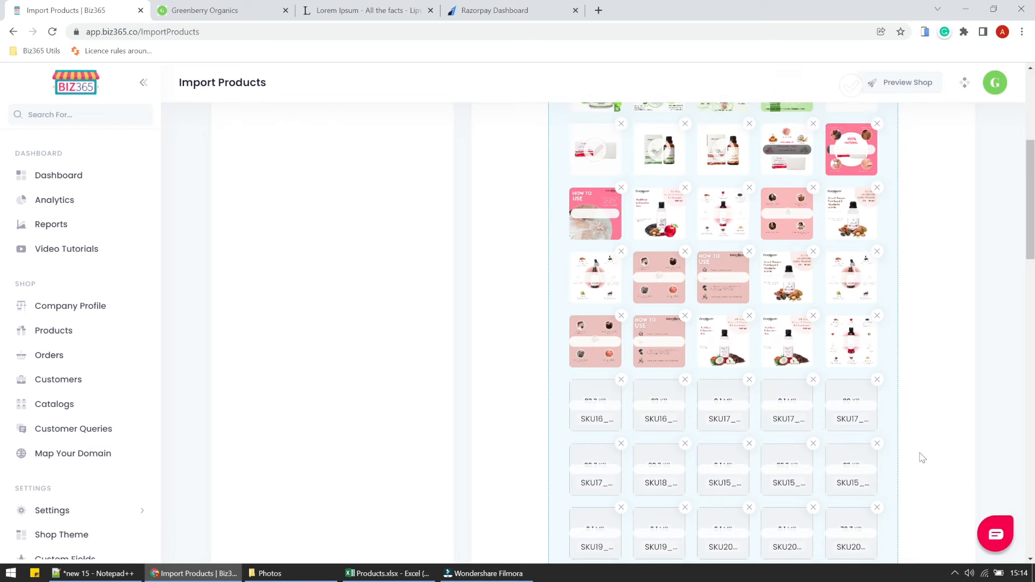
{"action": "scroll", "coordinate": [922, 458], "scroll_direction": "down", "scroll_amount": 10}
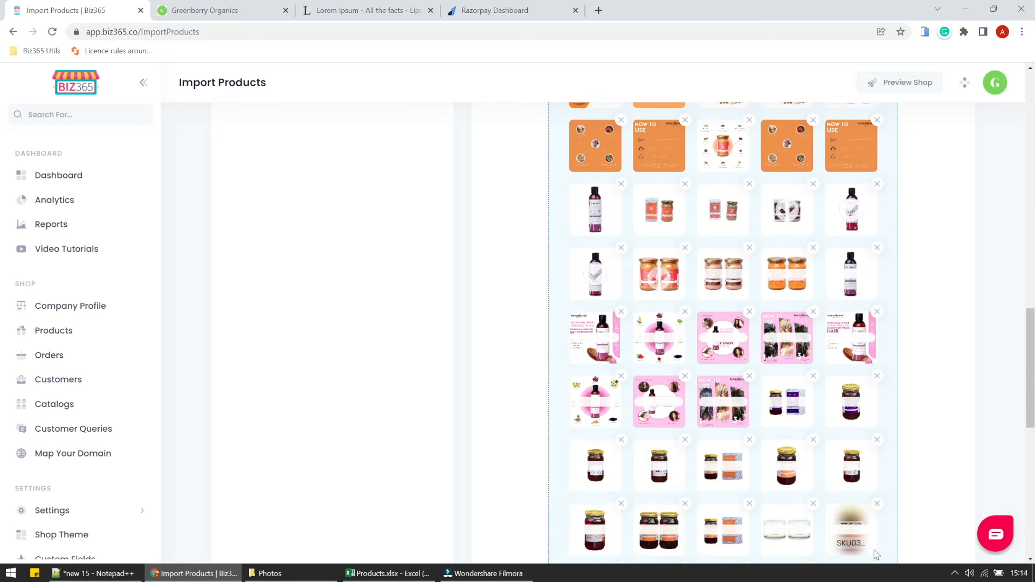
{"action": "scroll", "coordinate": [877, 555], "scroll_direction": "down", "scroll_amount": 5}
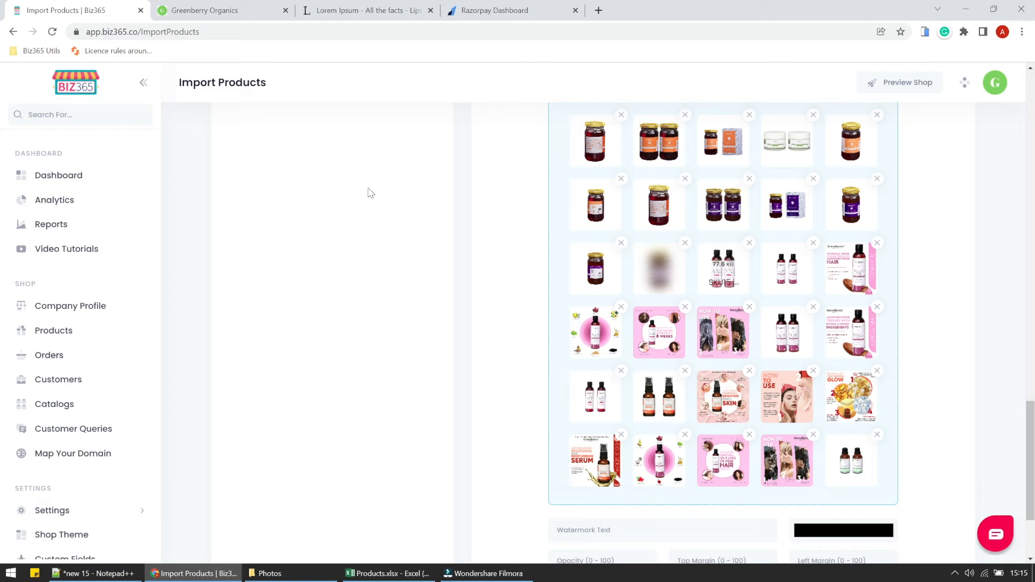
{"action": "left_click", "coordinate": [235, 15]}
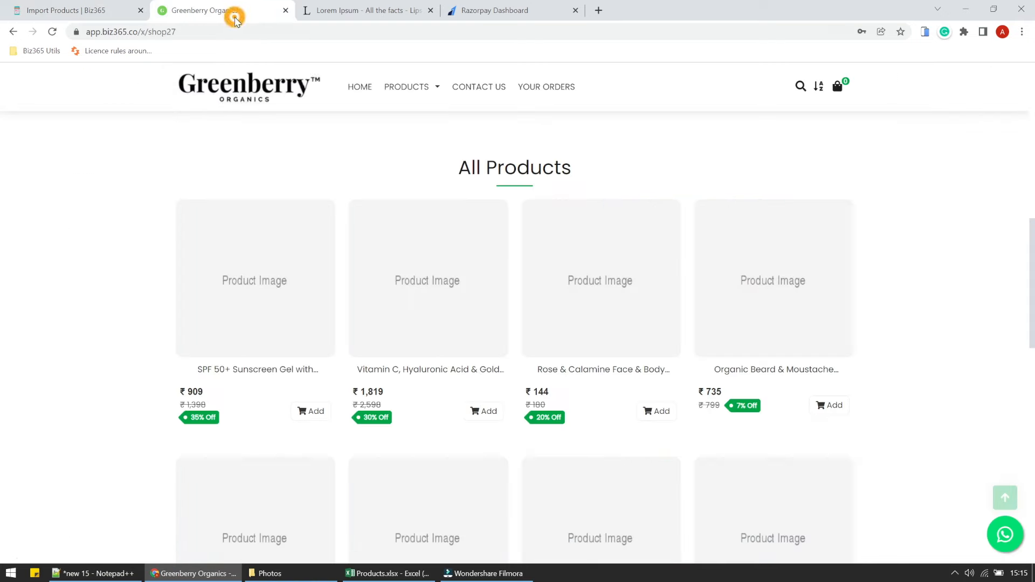
Reload the storefront and view the SPF 50+ Sunscreen Gel's third and fourth gallery photos.
{"action": "left_click", "coordinate": [52, 32]}
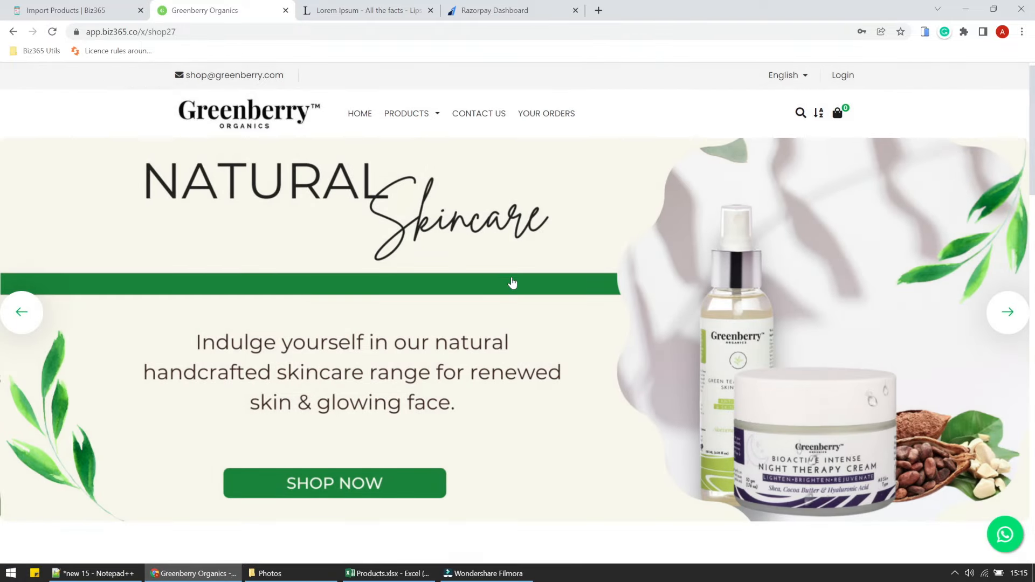
{"action": "scroll", "coordinate": [513, 282], "scroll_direction": "down", "scroll_amount": 10}
{"action": "scroll", "coordinate": [513, 282], "scroll_direction": "down", "scroll_amount": 8}
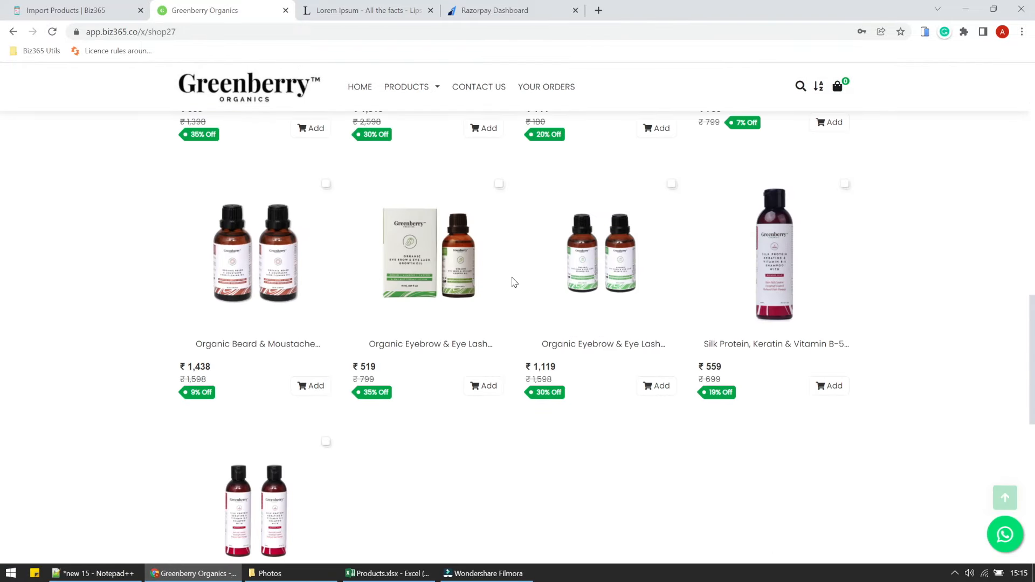
{"action": "scroll", "coordinate": [512, 282], "scroll_direction": "up", "scroll_amount": 8}
{"action": "scroll", "coordinate": [513, 282], "scroll_direction": "up", "scroll_amount": 3}
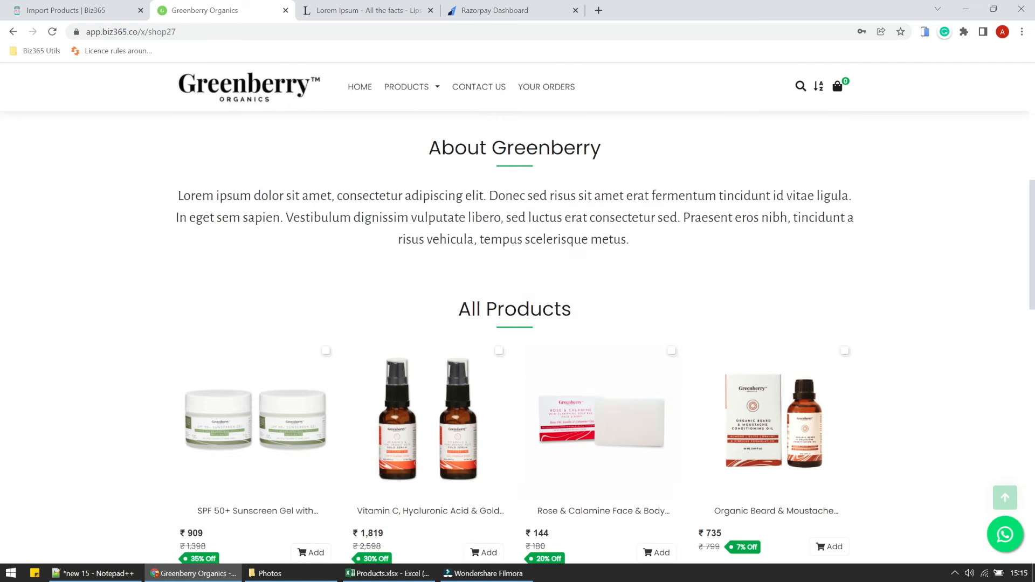
{"action": "scroll", "coordinate": [549, 370], "scroll_direction": "down", "scroll_amount": 5}
{"action": "scroll", "coordinate": [575, 370], "scroll_direction": "up", "scroll_amount": 2}
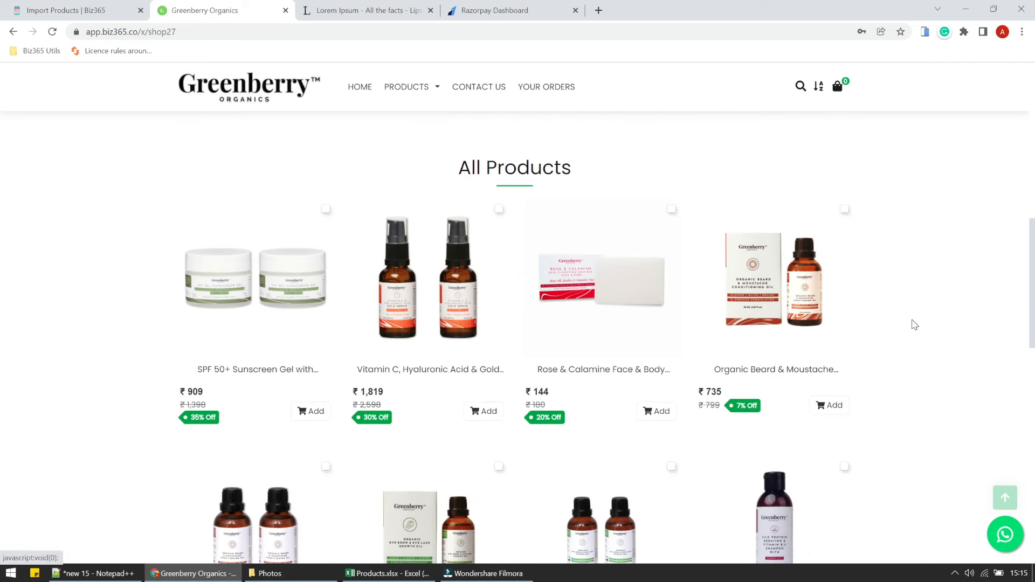
{"action": "left_click", "coordinate": [293, 288]}
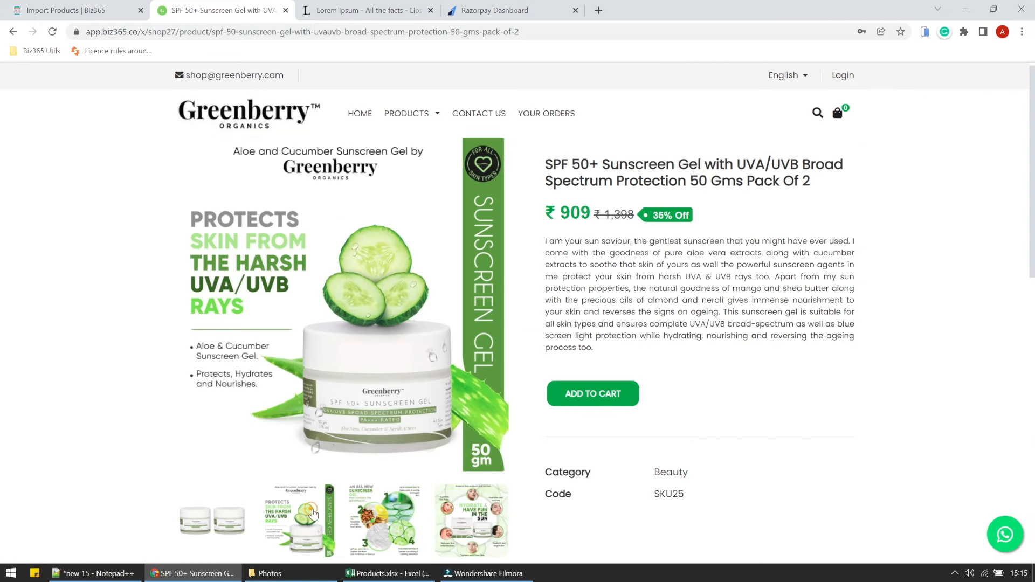
{"action": "left_click", "coordinate": [377, 517]}
{"action": "left_click", "coordinate": [464, 520]}
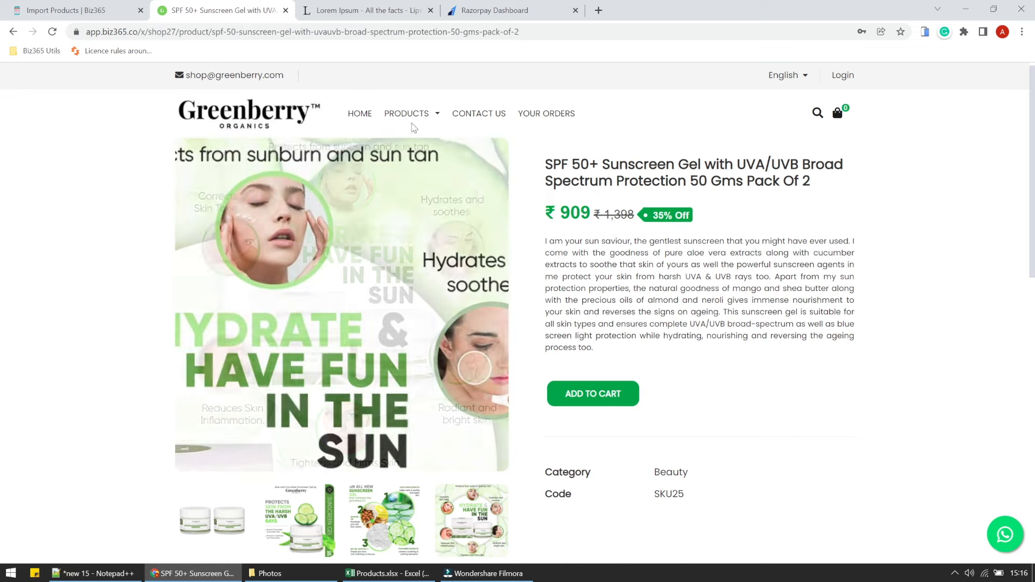
Show the Beauty category listing, then return to the Biz365 admin page.
{"action": "mouse_move", "coordinate": [408, 115]}
{"action": "left_click", "coordinate": [413, 160]}
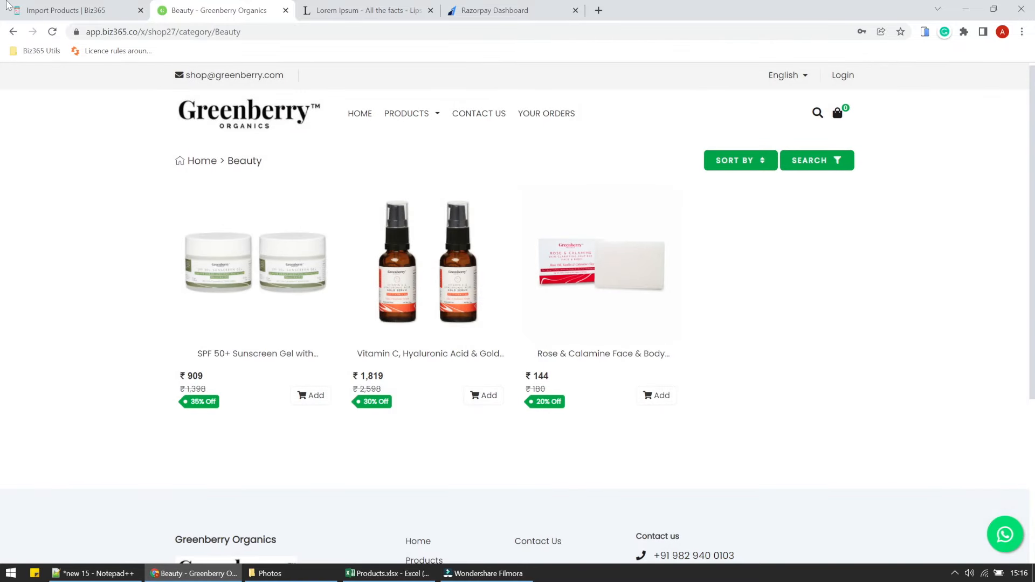
{"action": "left_click", "coordinate": [8, 7]}
{"action": "left_click", "coordinate": [162, 11]}
{"action": "left_click", "coordinate": [76, 10]}
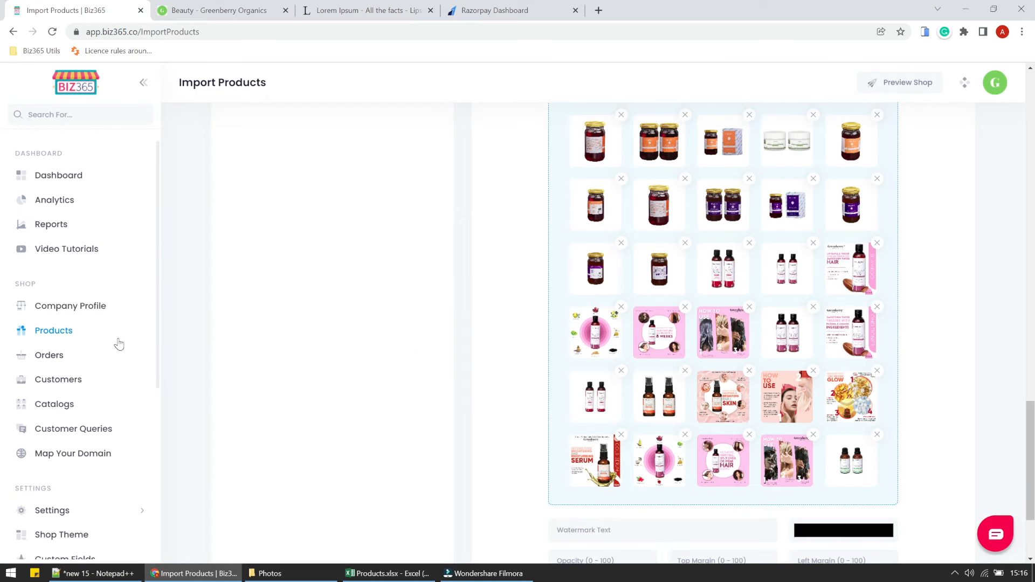
Save the User Experience border colour as light grey (RGB 235,235,235) and reload the Beauty page.
{"action": "scroll", "coordinate": [116, 434], "scroll_direction": "down", "scroll_amount": 3}
{"action": "left_click", "coordinate": [111, 367]}
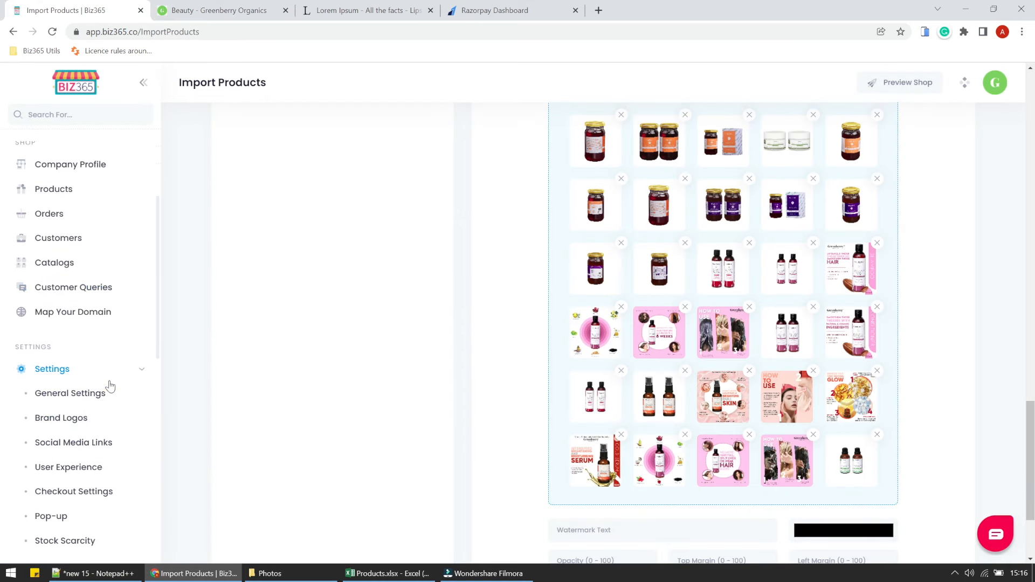
{"action": "left_click", "coordinate": [79, 467]}
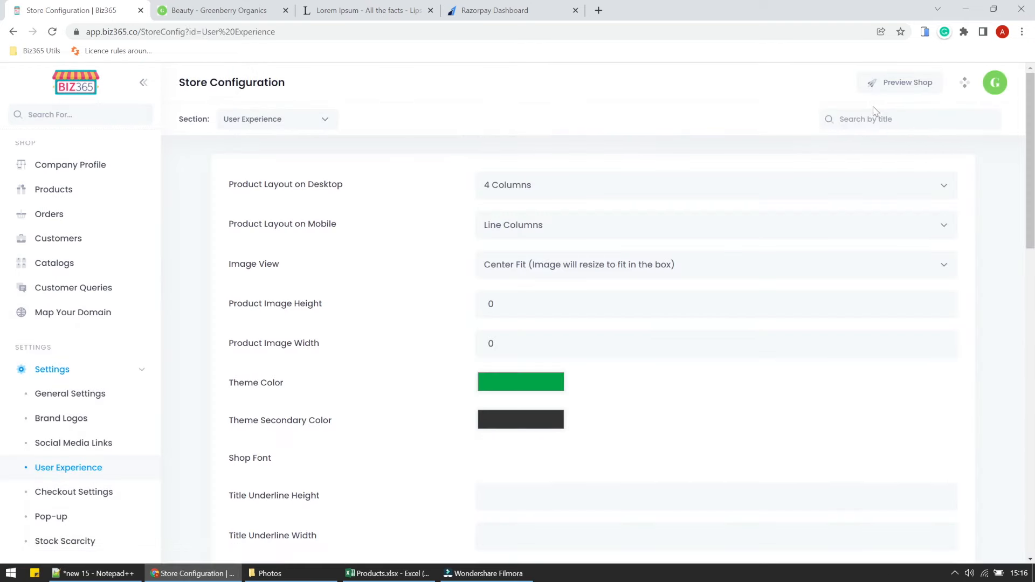
{"action": "scroll", "coordinate": [287, 419], "scroll_direction": "down", "scroll_amount": 5}
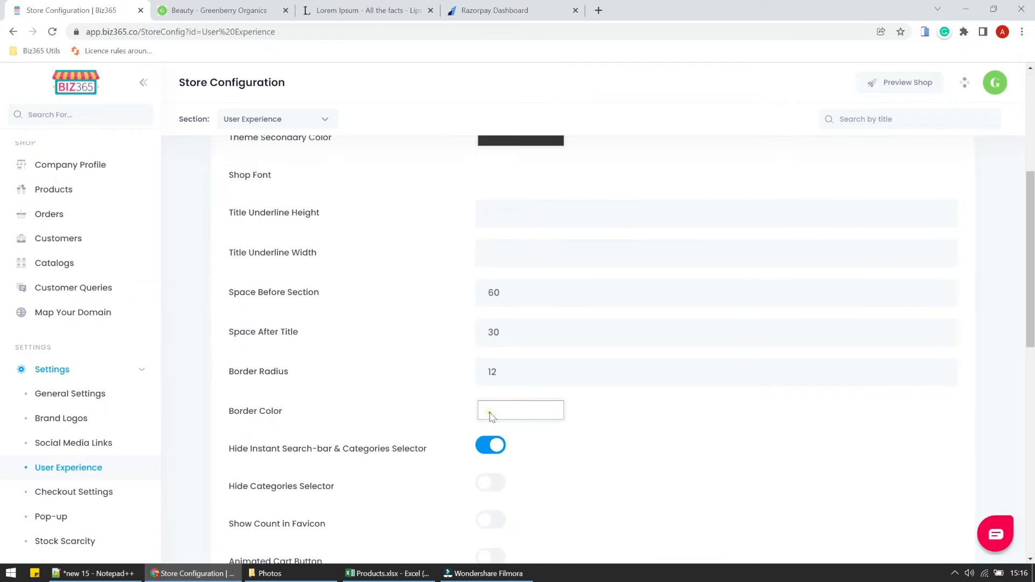
{"action": "left_click", "coordinate": [490, 414]}
{"action": "left_click_drag", "start_coordinate": [483, 268], "coordinate": [477, 255]}
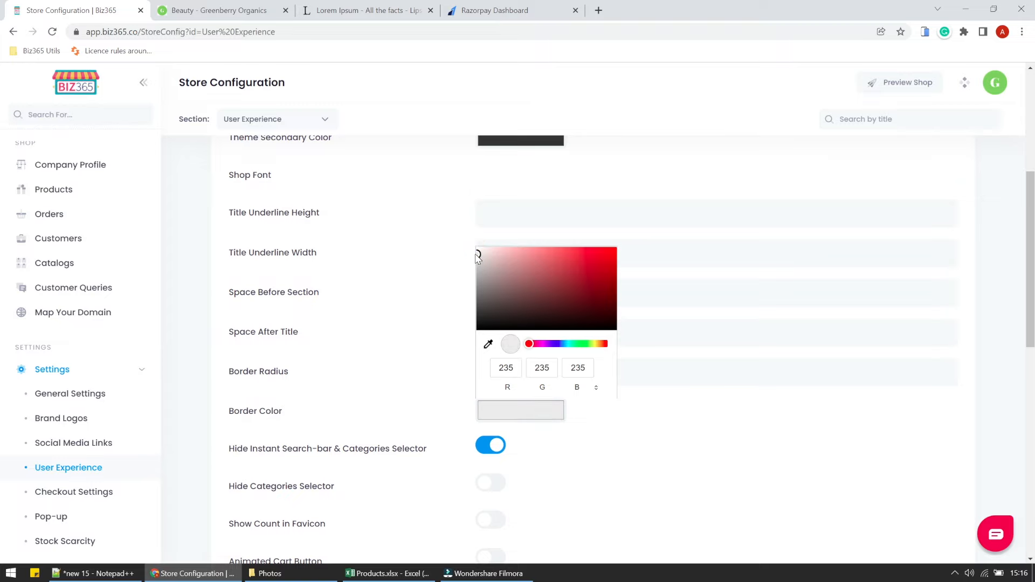
{"action": "left_click", "coordinate": [434, 393]}
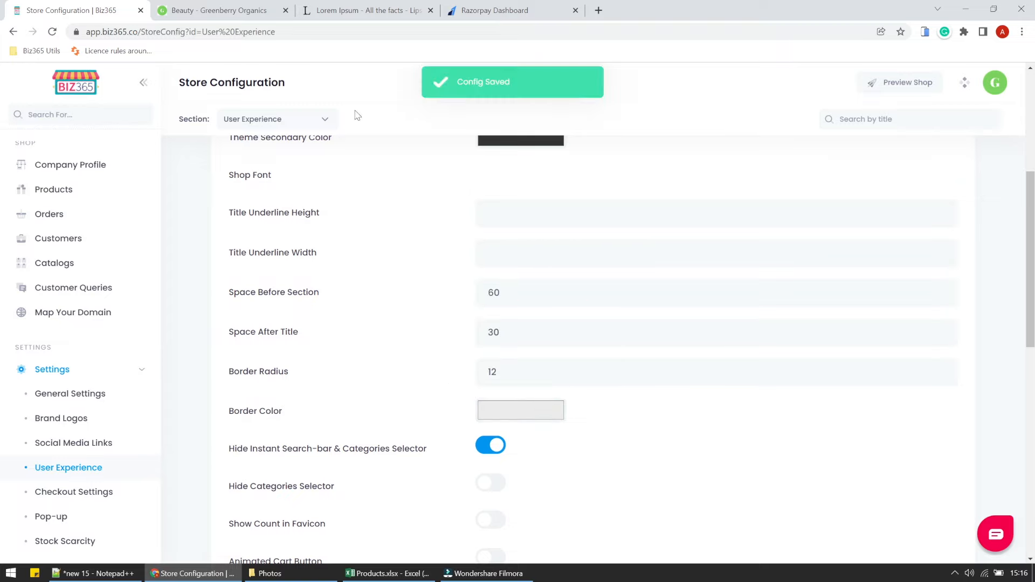
{"action": "left_click", "coordinate": [224, 14]}
{"action": "left_click", "coordinate": [52, 32]}
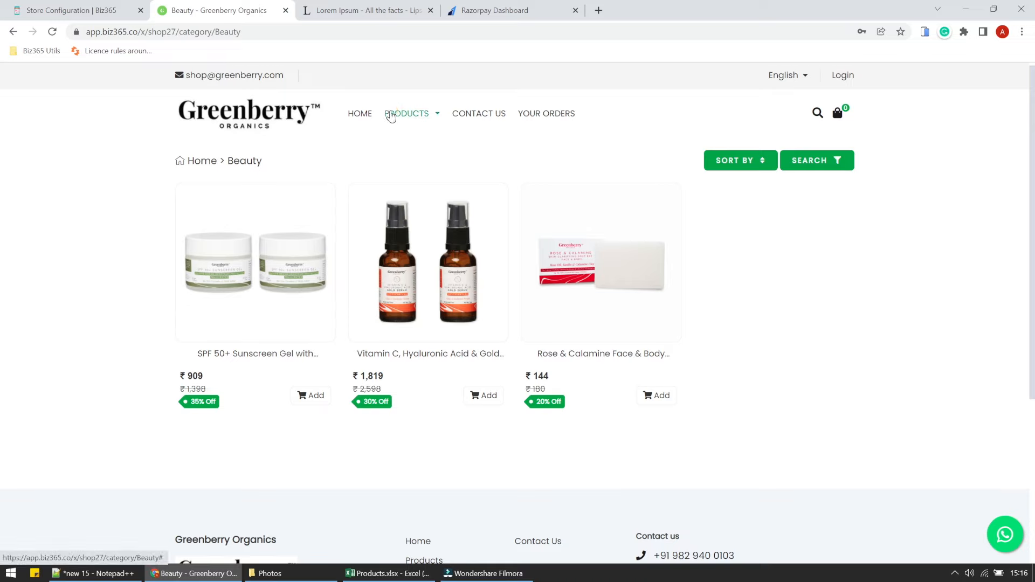
{"action": "left_click", "coordinate": [390, 115]}
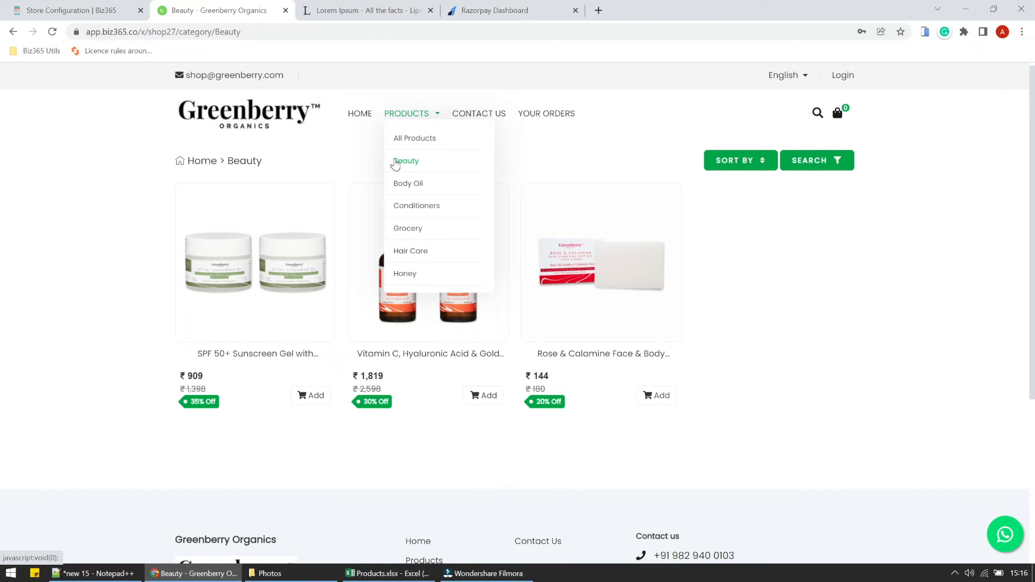
{"action": "left_click", "coordinate": [387, 574]}
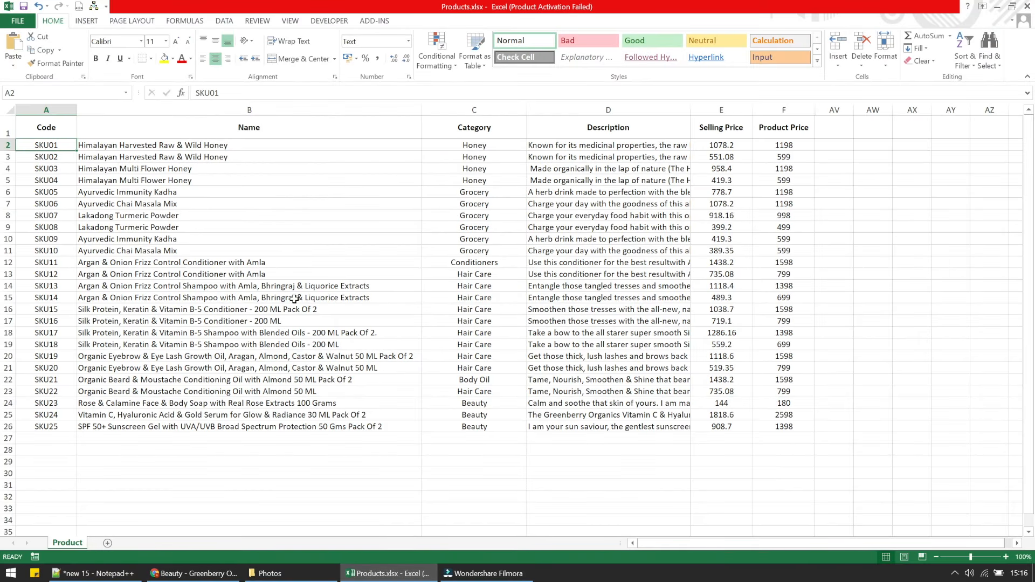
{"action": "left_click_drag", "start_coordinate": [479, 144], "coordinate": [469, 426]}
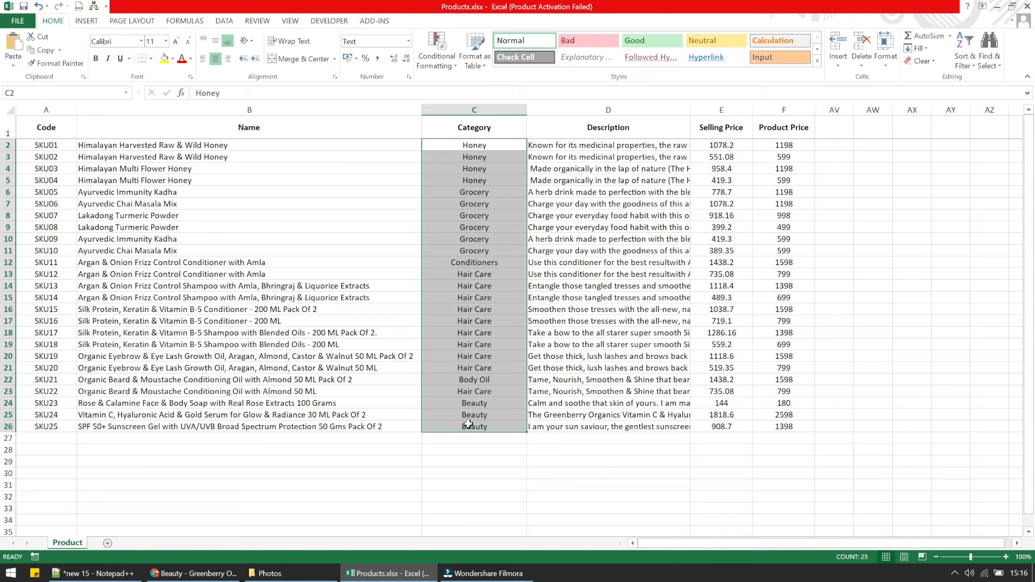
{"action": "left_click", "coordinate": [269, 573]}
{"action": "left_click", "coordinate": [216, 575]}
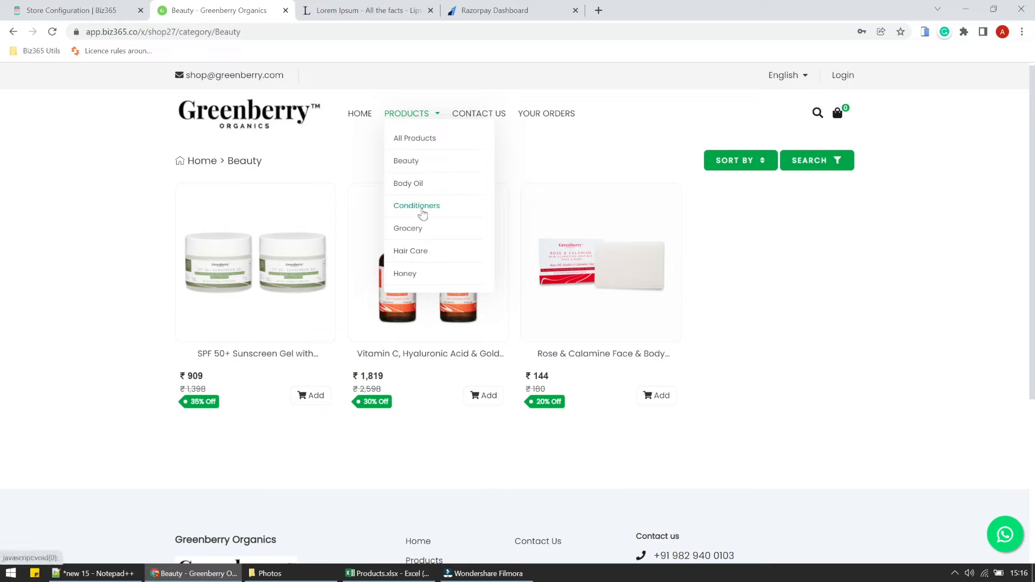
{"action": "left_click", "coordinate": [415, 228]}
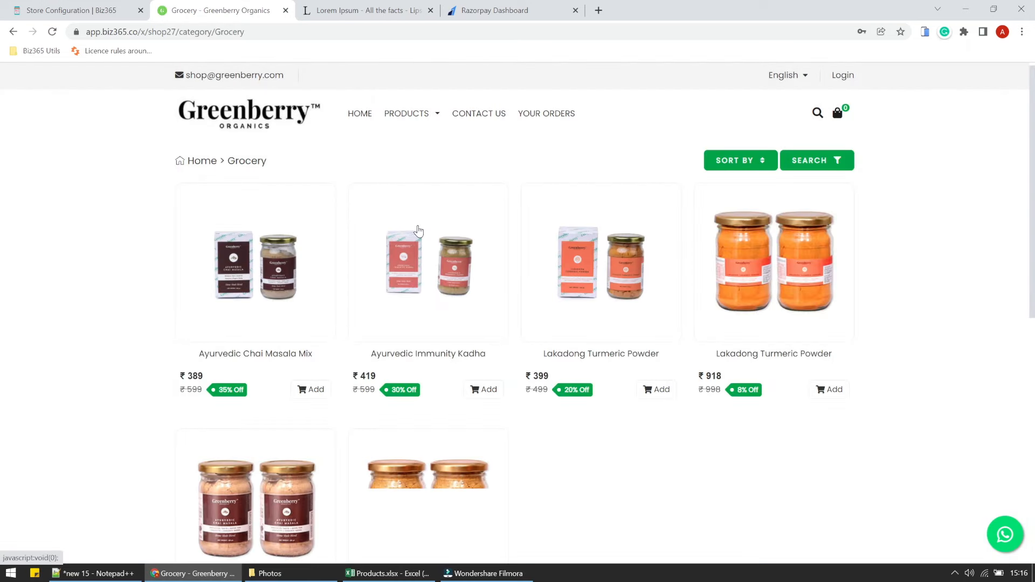
{"action": "left_click", "coordinate": [414, 114]}
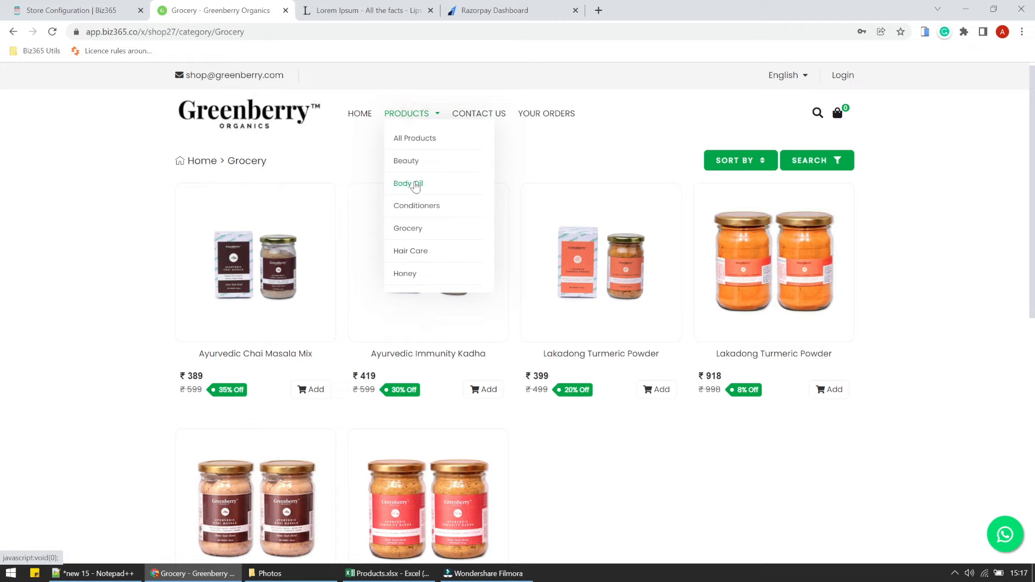
{"action": "left_click", "coordinate": [412, 166]}
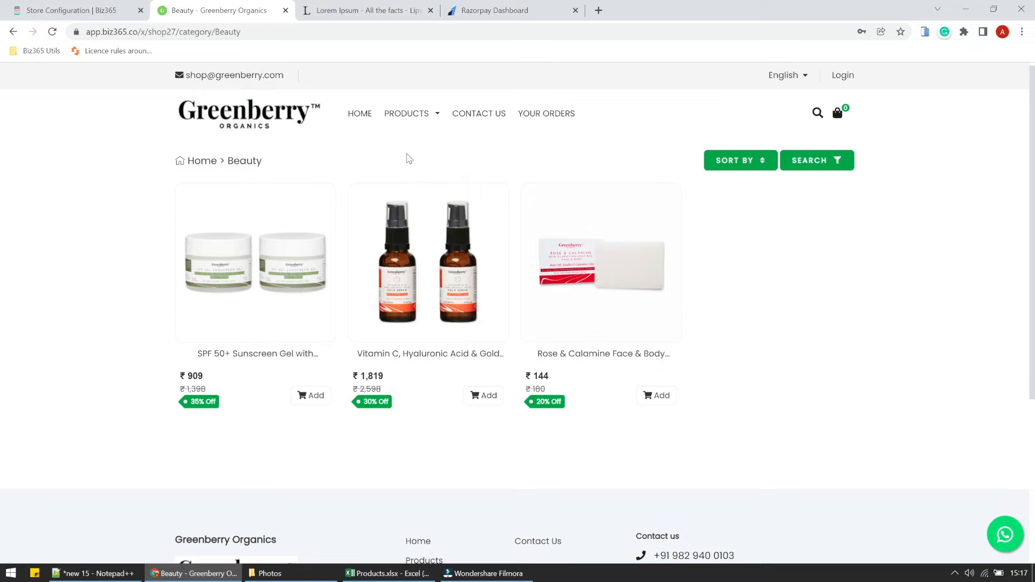
{"action": "left_click", "coordinate": [394, 114]}
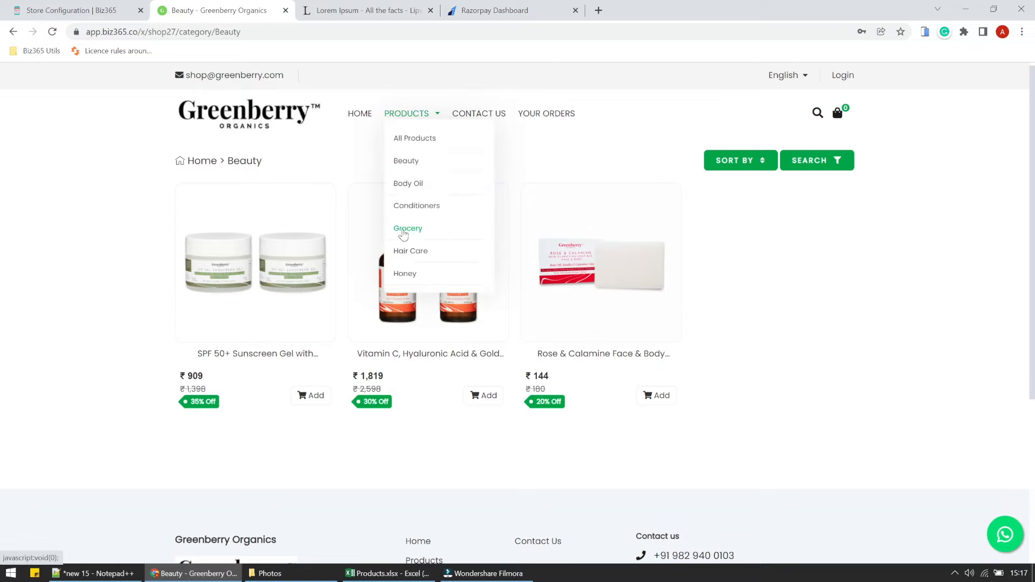
From the Honey category, add Himalayan Multi Flower Honeys (one at quantity 2) and the Raw & Wild Honey to the cart.
{"action": "left_click", "coordinate": [405, 274]}
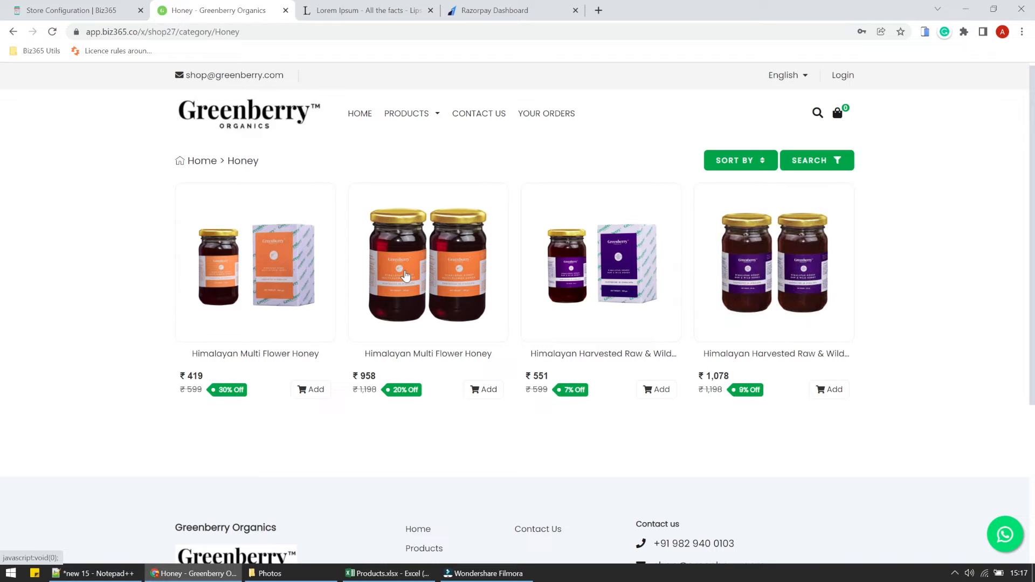
{"action": "left_click", "coordinate": [310, 389]}
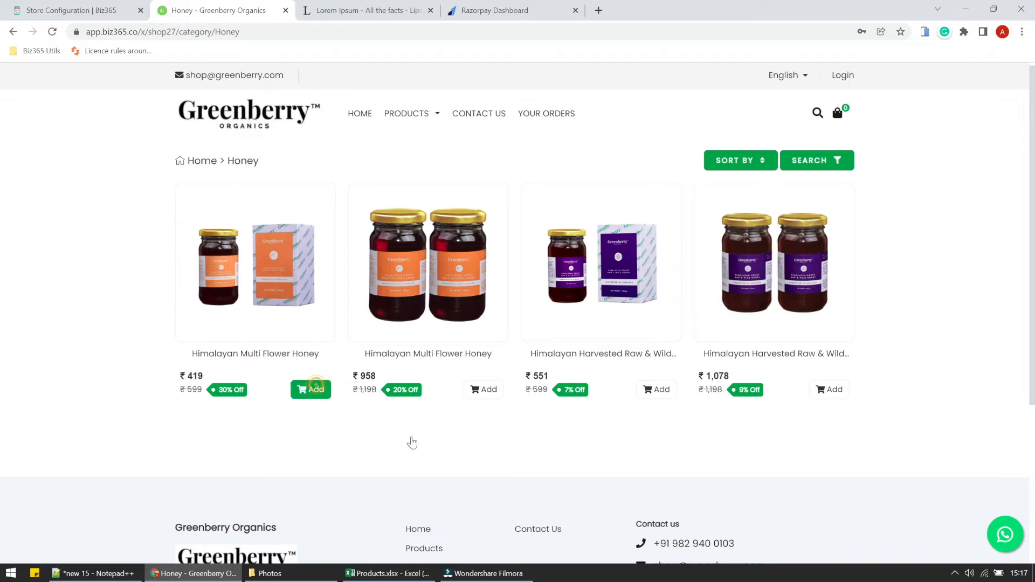
{"action": "left_click", "coordinate": [478, 390]}
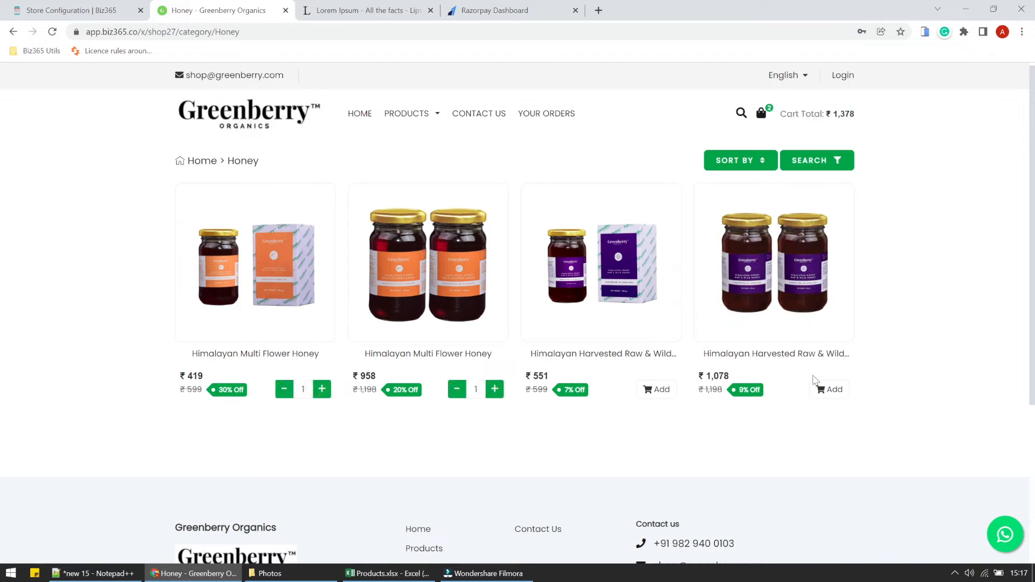
{"action": "left_click", "coordinate": [494, 389]}
{"action": "left_click", "coordinate": [567, 291]}
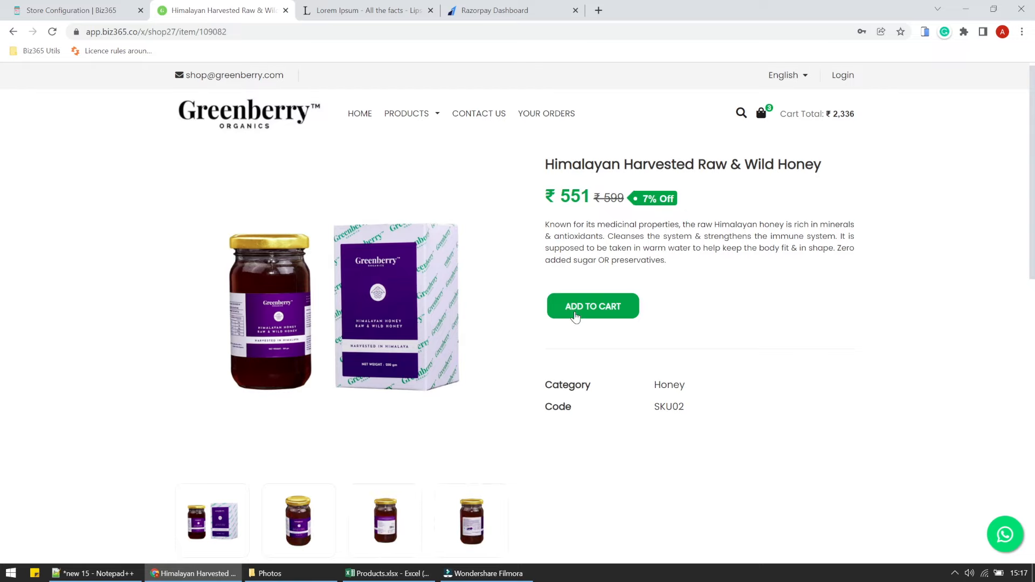
{"action": "left_click", "coordinate": [575, 319]}
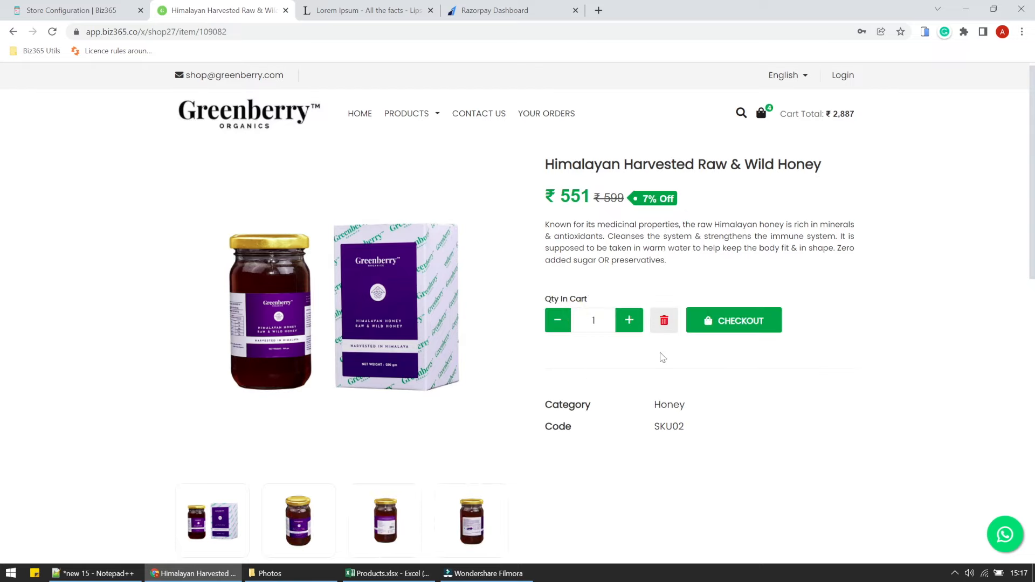
Check out the four honey items totalling ₹2,887 as a guest.
{"action": "left_click", "coordinate": [715, 320]}
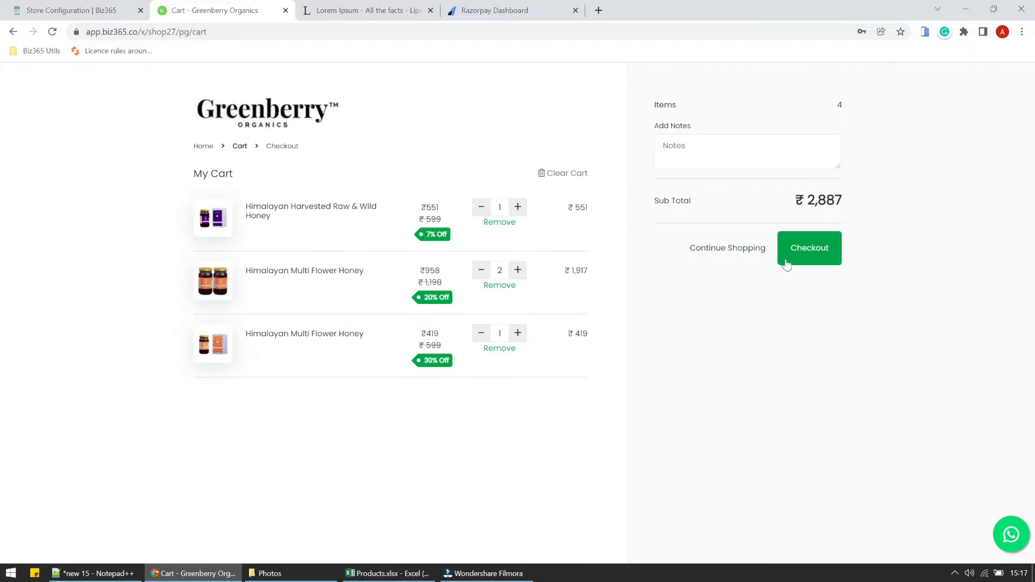
{"action": "left_click", "coordinate": [800, 247]}
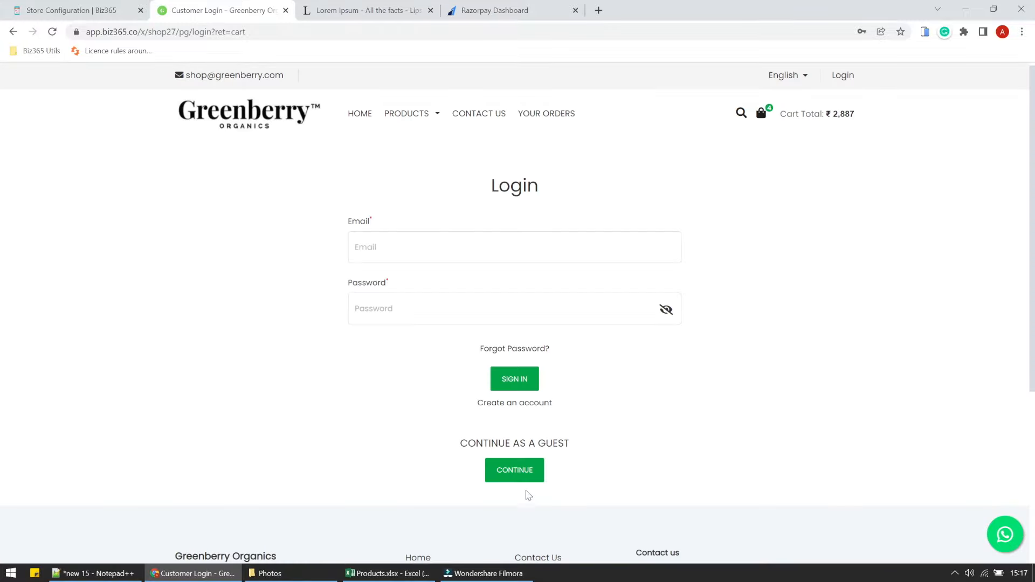
{"action": "left_click", "coordinate": [526, 471]}
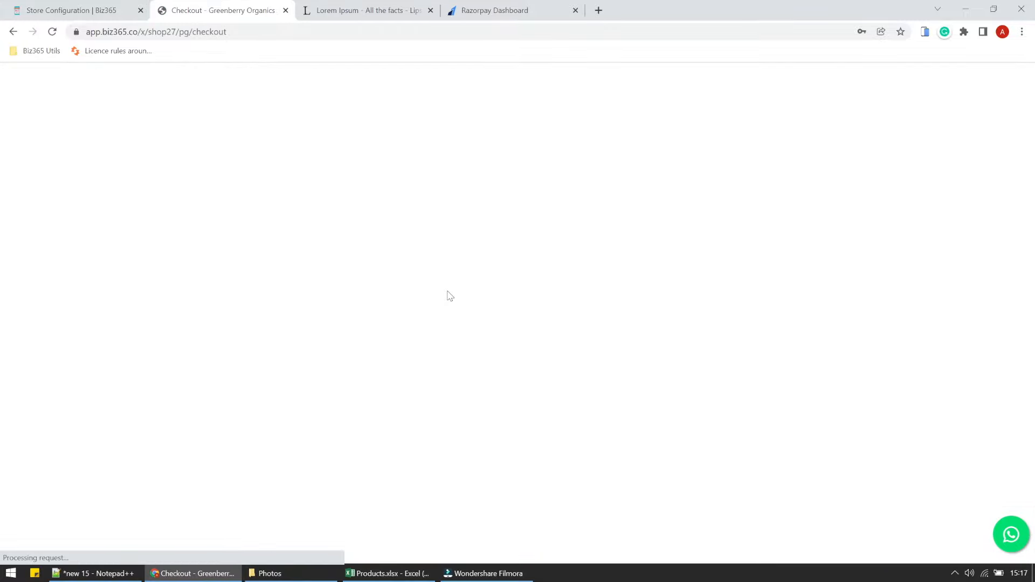
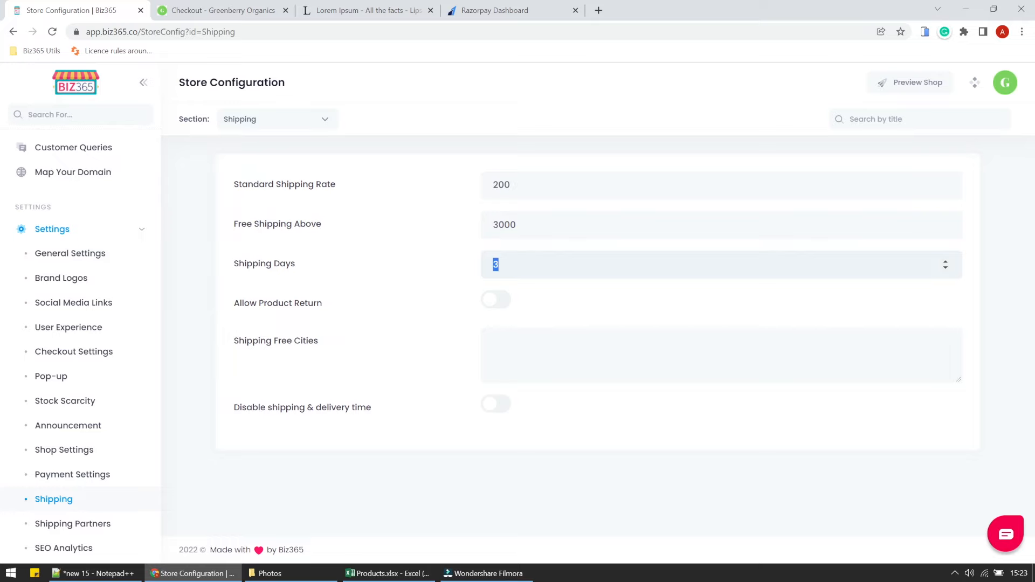
Reload checkout to confirm ₹200 standard shipping, raising the grand total to ₹3,076.
{"action": "left_click", "coordinate": [239, 7]}
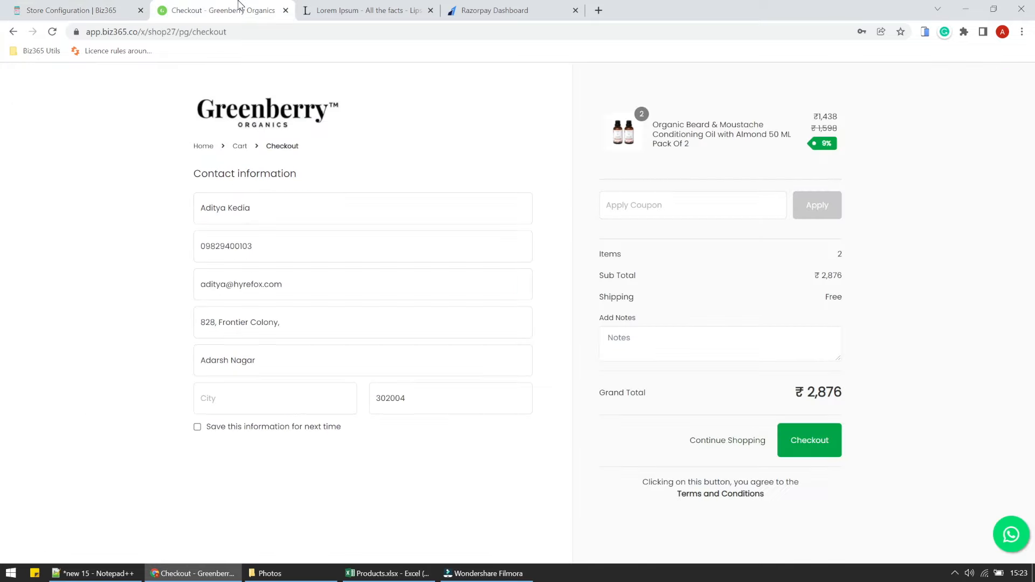
{"action": "left_click", "coordinate": [52, 32]}
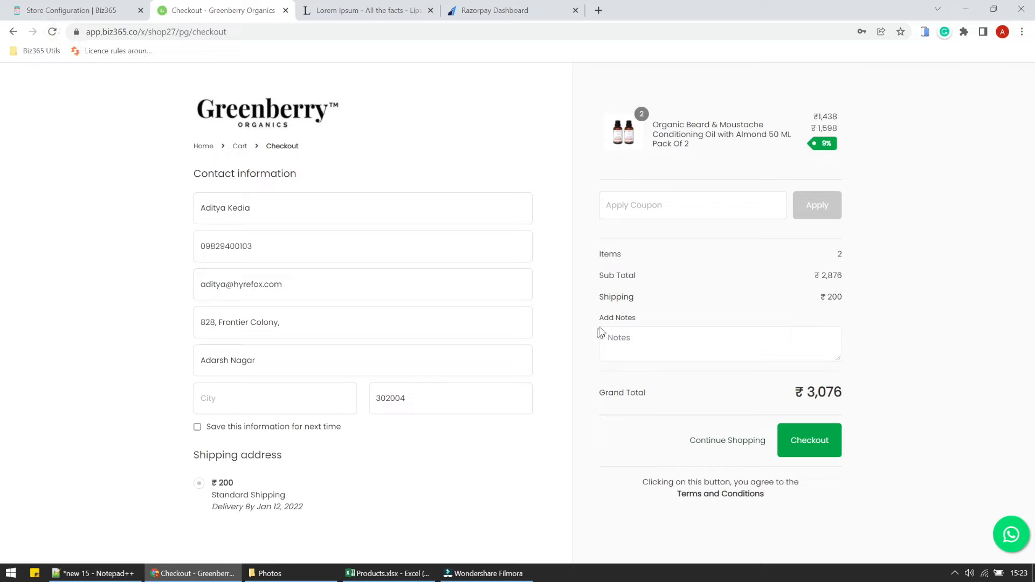
{"action": "double_click", "coordinate": [613, 298]}
{"action": "left_click", "coordinate": [86, 5]}
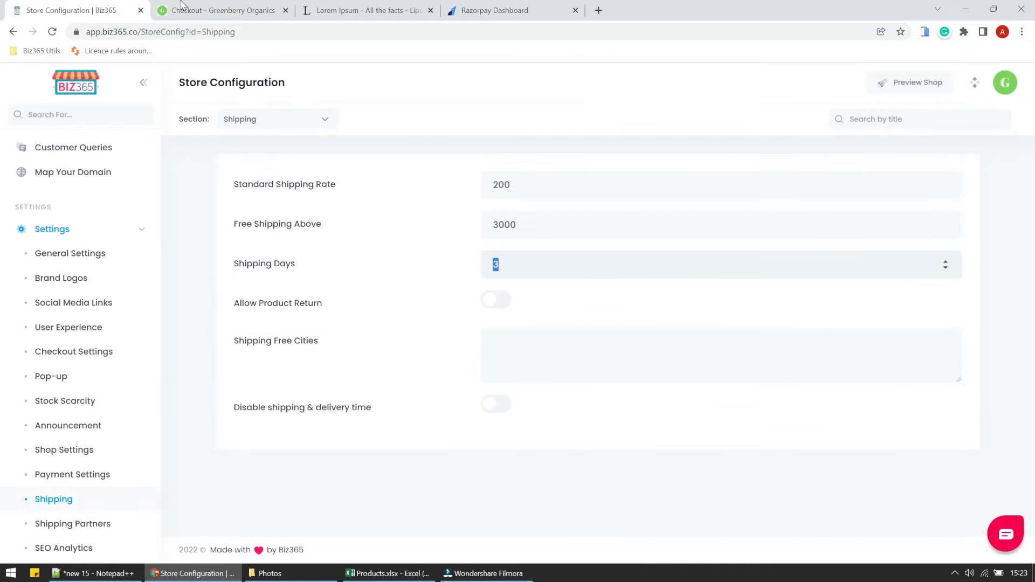
{"action": "left_click", "coordinate": [183, 7]}
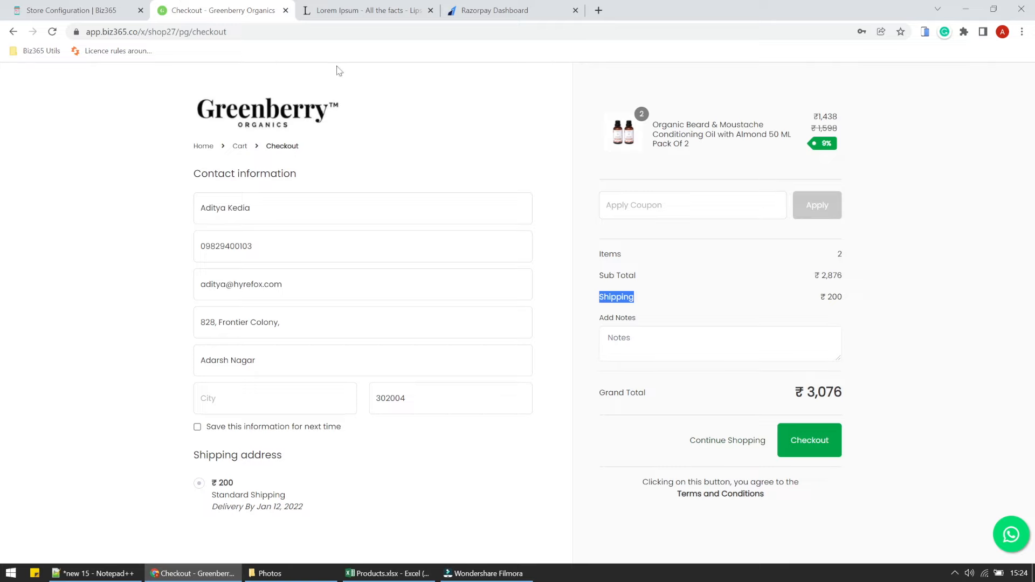
Return to the store and open the cart to review the free-shipping threshold note.
{"action": "left_click", "coordinate": [694, 319]}
{"action": "left_click_drag", "start_coordinate": [820, 296], "coordinate": [846, 307]}
{"action": "left_click", "coordinate": [845, 307]}
{"action": "left_click", "coordinate": [711, 440]}
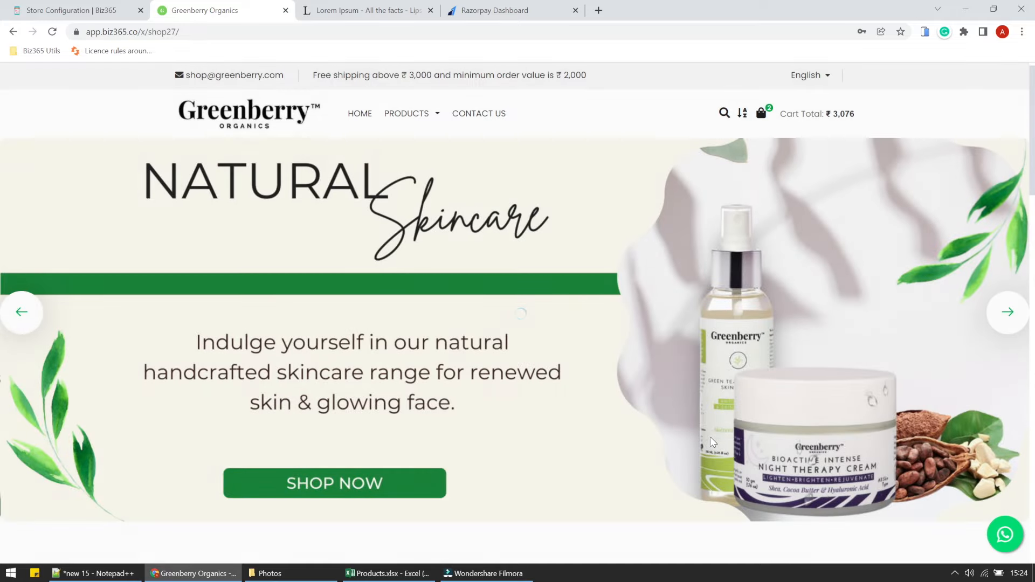
{"action": "left_click", "coordinate": [761, 116]}
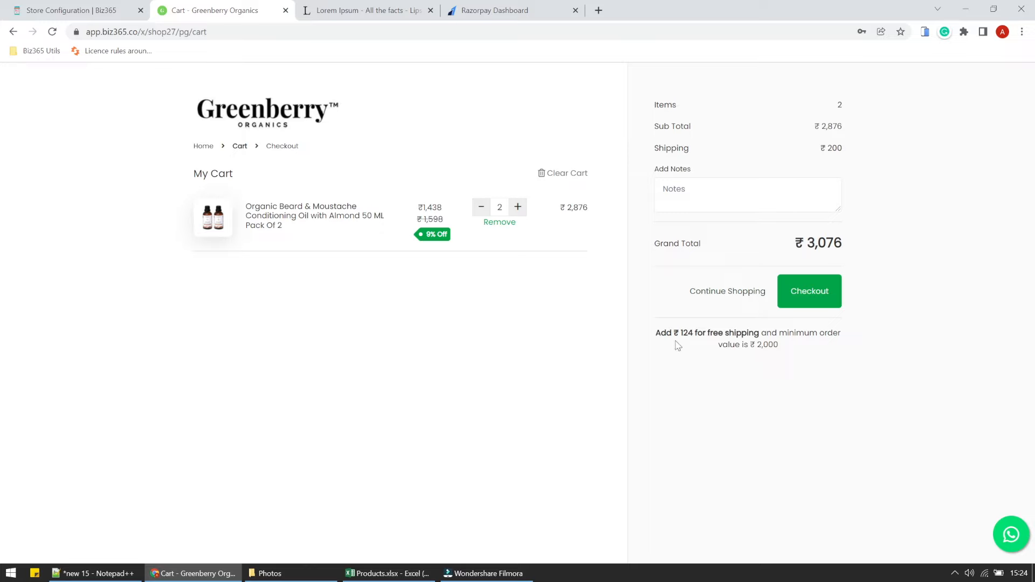
{"action": "left_click_drag", "start_coordinate": [656, 332], "coordinate": [780, 333]}
{"action": "left_click", "coordinate": [763, 345]}
{"action": "left_click", "coordinate": [782, 346]}
Raise the beard oil to 3 packs and place the order using saved contact details.
{"action": "left_click", "coordinate": [517, 207]}
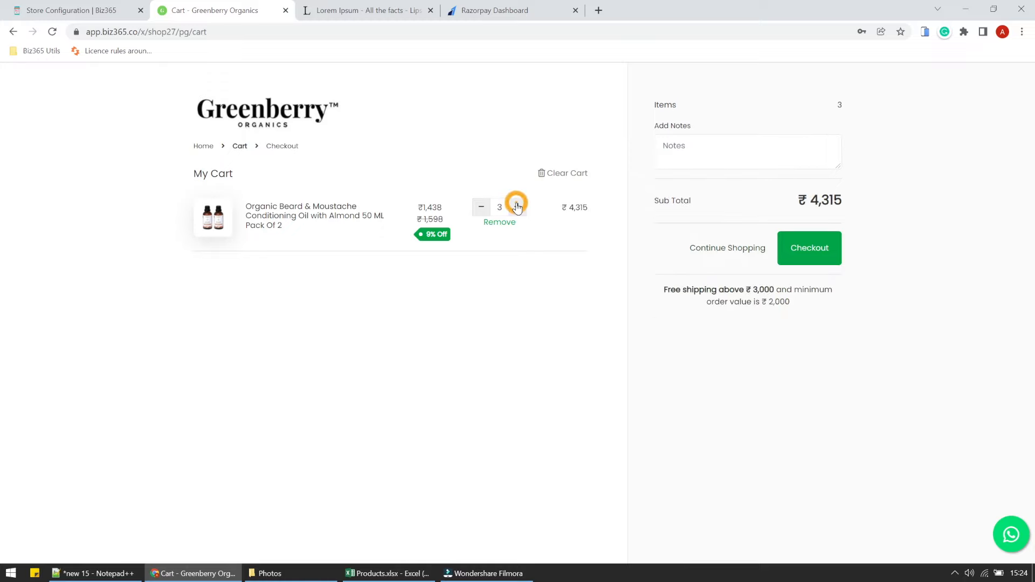
{"action": "left_click", "coordinate": [802, 246]}
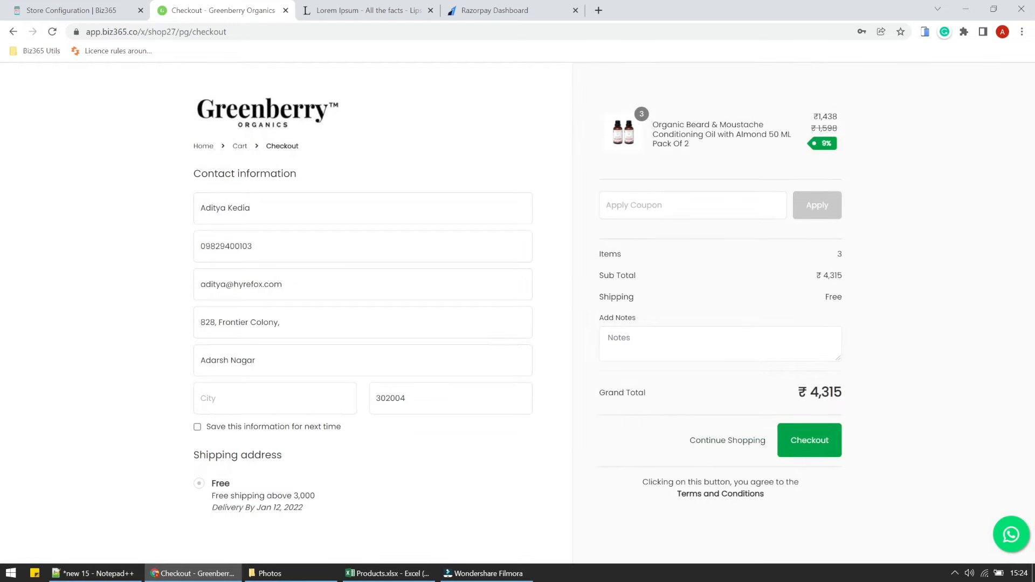
{"action": "left_click", "coordinate": [632, 296]}
{"action": "left_click", "coordinate": [275, 397]}
{"action": "left_click", "coordinate": [269, 197]}
{"action": "left_click", "coordinate": [208, 427]}
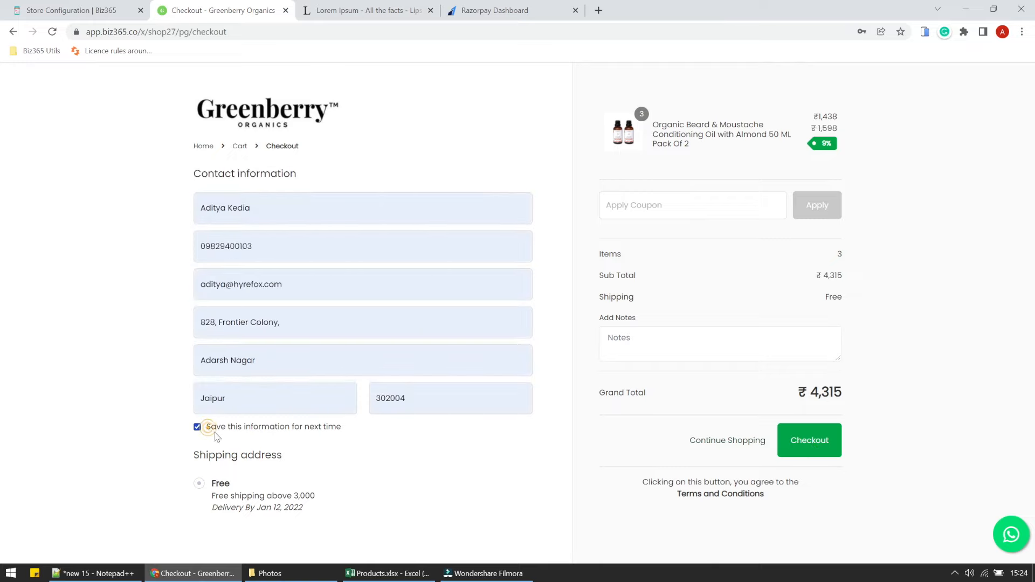
{"action": "left_click", "coordinate": [808, 443]}
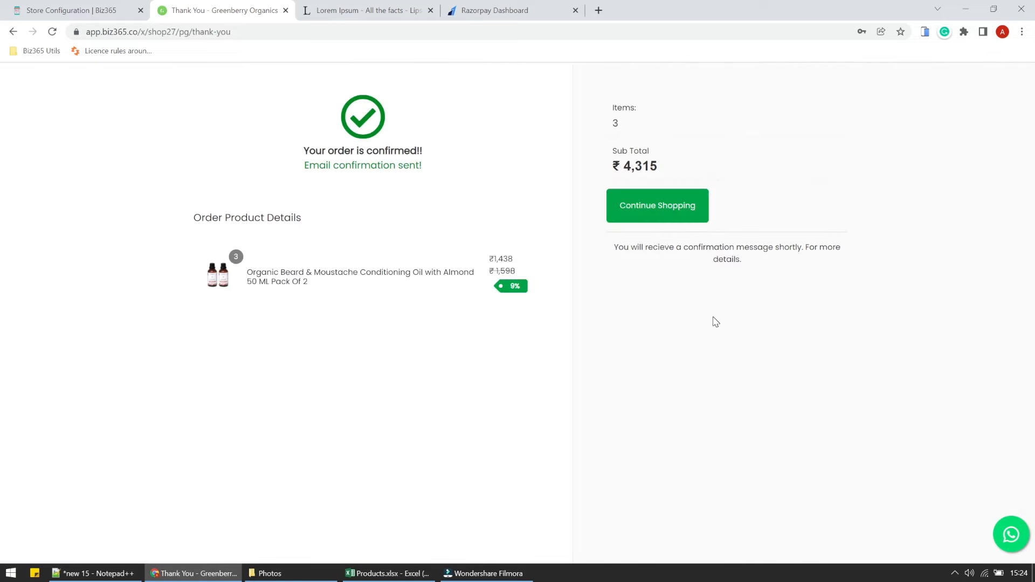
{"action": "left_click", "coordinate": [63, 16]}
Open the Orders list and view the ₹2,887.18 invoice for order #0001.
{"action": "left_click", "coordinate": [141, 229]}
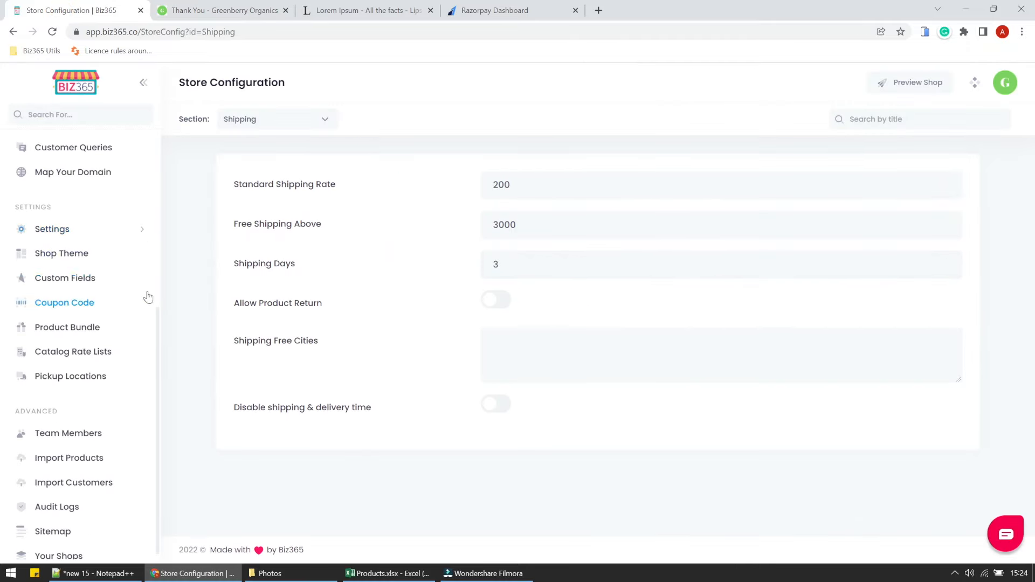
{"action": "scroll", "coordinate": [145, 295], "scroll_direction": "up", "scroll_amount": 5}
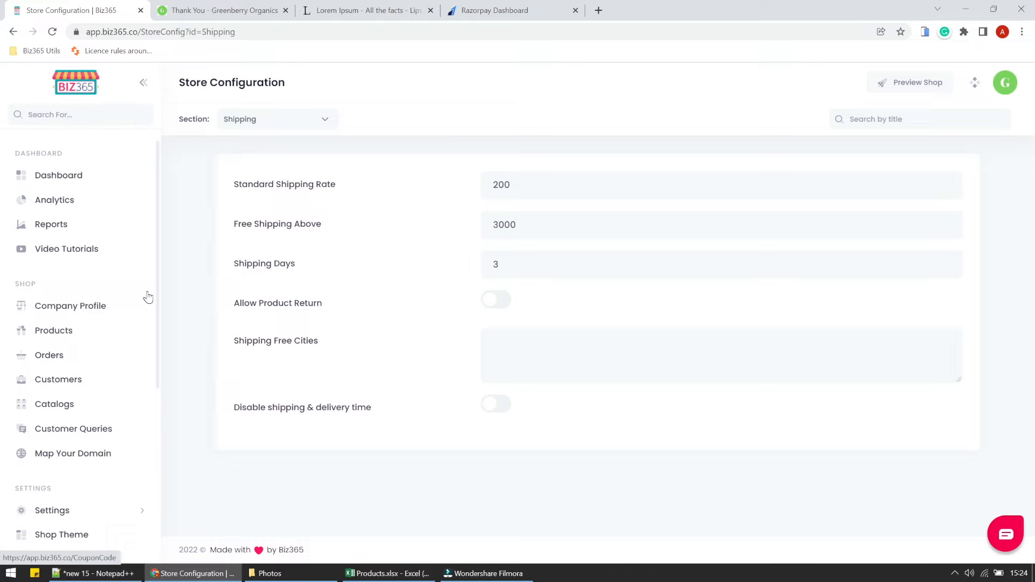
{"action": "left_click", "coordinate": [59, 356]}
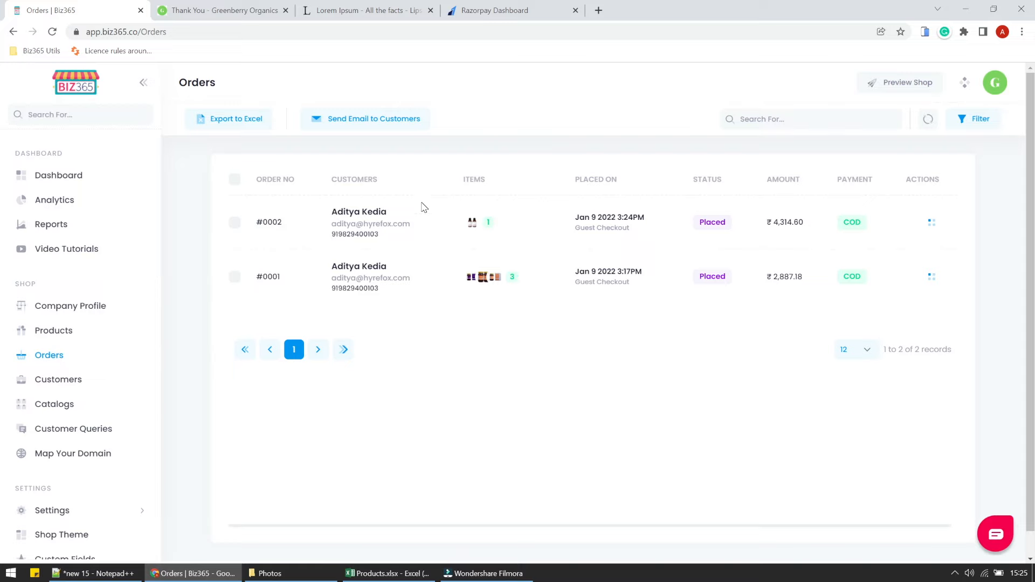
{"action": "left_click", "coordinate": [931, 276]}
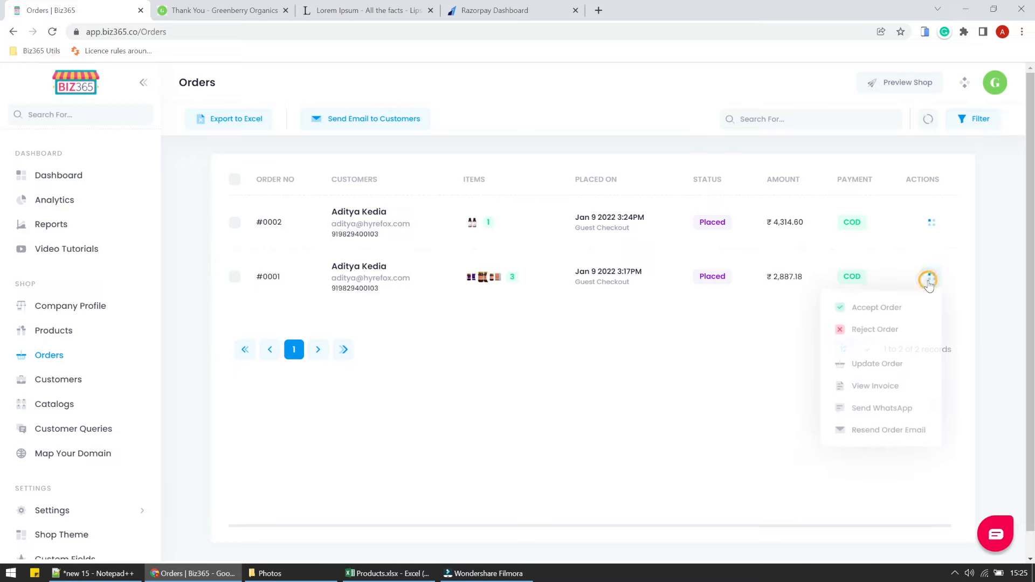
{"action": "left_click", "coordinate": [893, 384]}
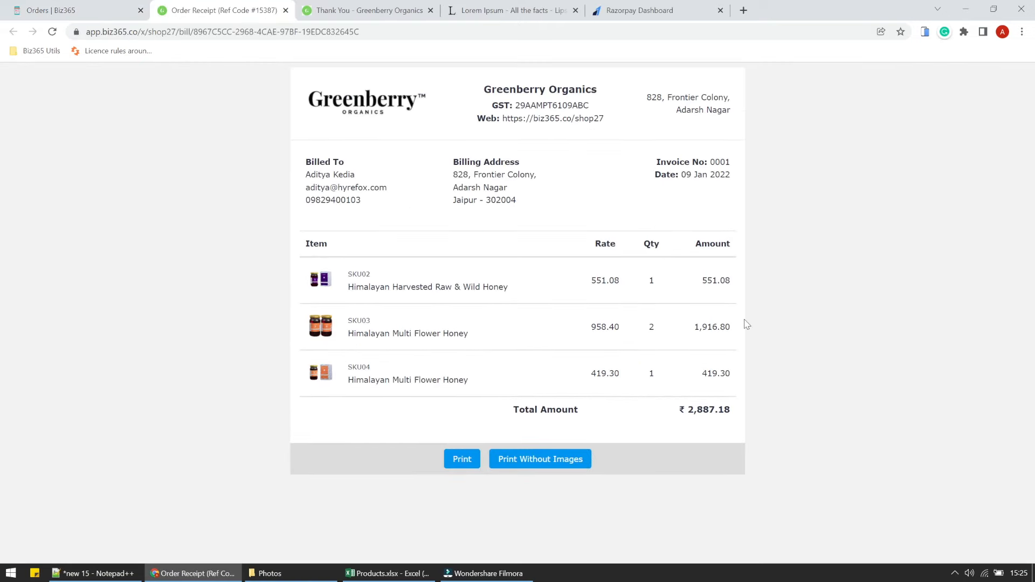
{"action": "left_click", "coordinate": [81, 11]}
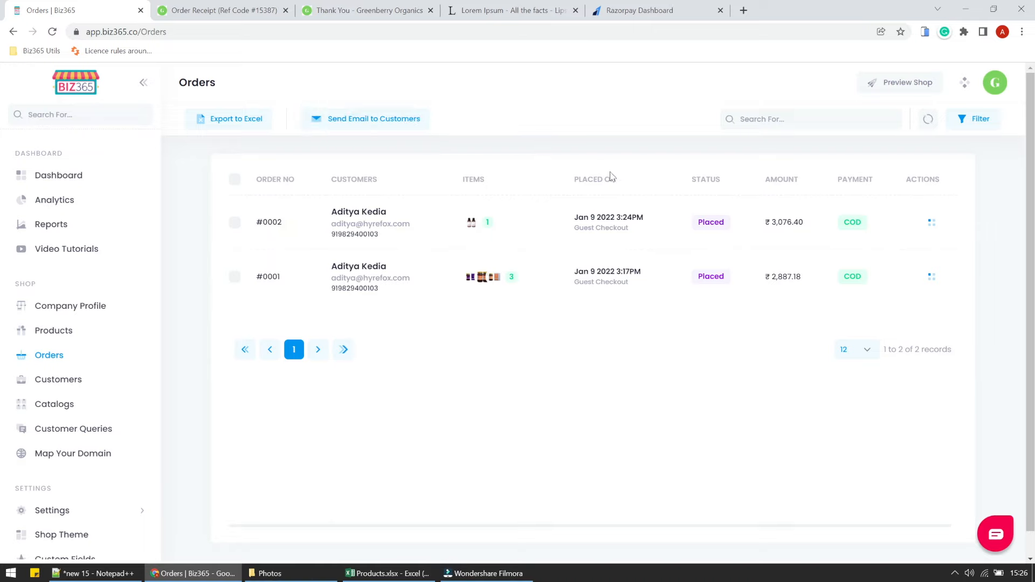
Accept order #0002 with 5–10 day delivery and review the prepared WhatsApp message.
{"action": "left_click", "coordinate": [933, 229]}
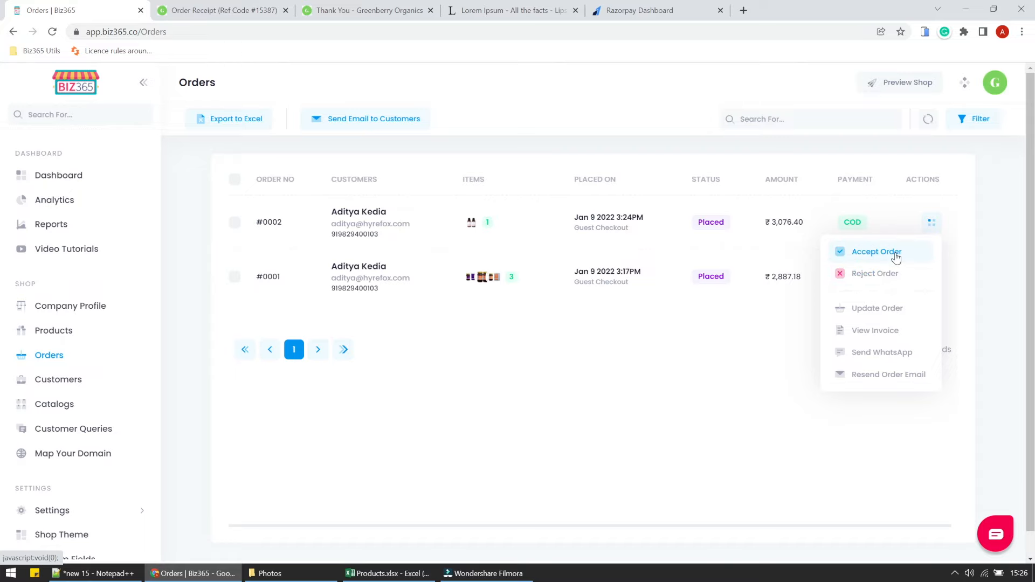
{"action": "left_click", "coordinate": [896, 257]}
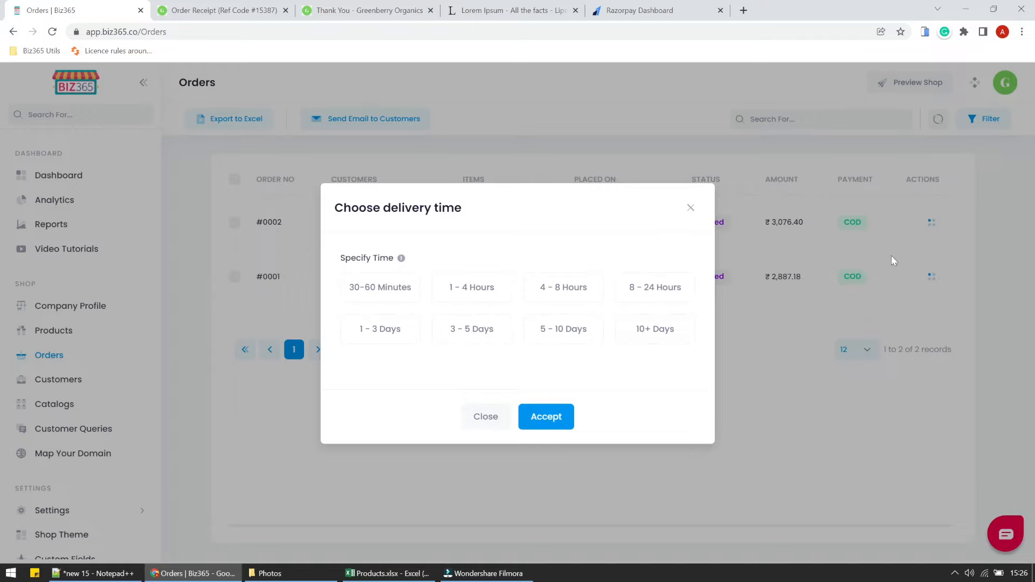
{"action": "left_click", "coordinate": [555, 421]}
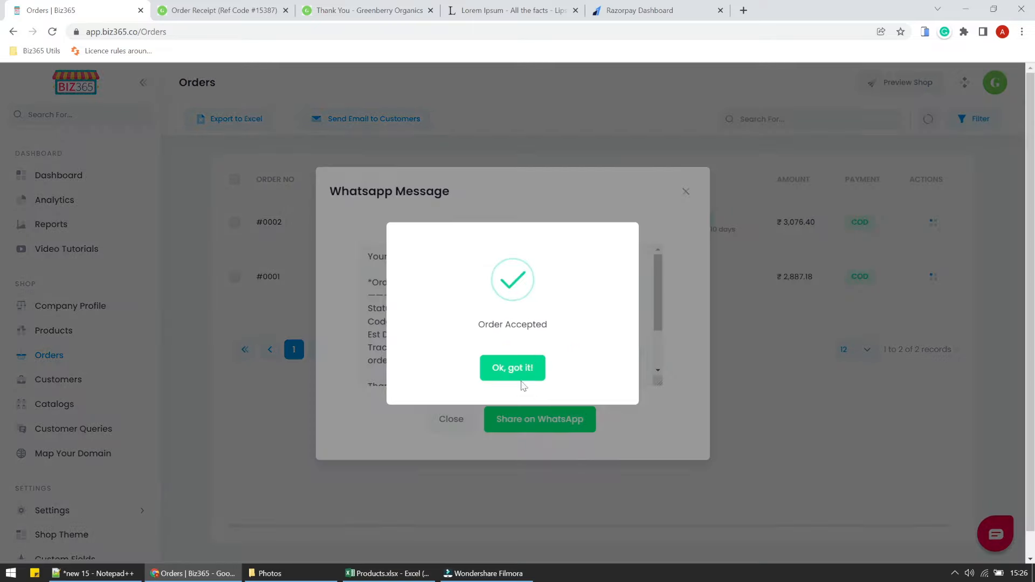
{"action": "left_click", "coordinate": [521, 376]}
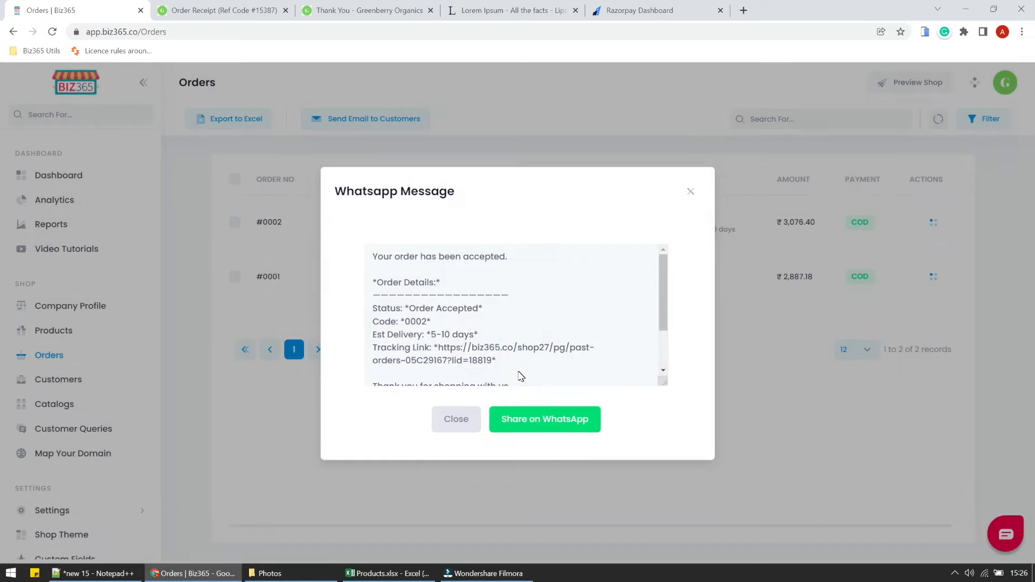
{"action": "triple_click", "coordinate": [412, 257]}
{"action": "left_click", "coordinate": [507, 313]}
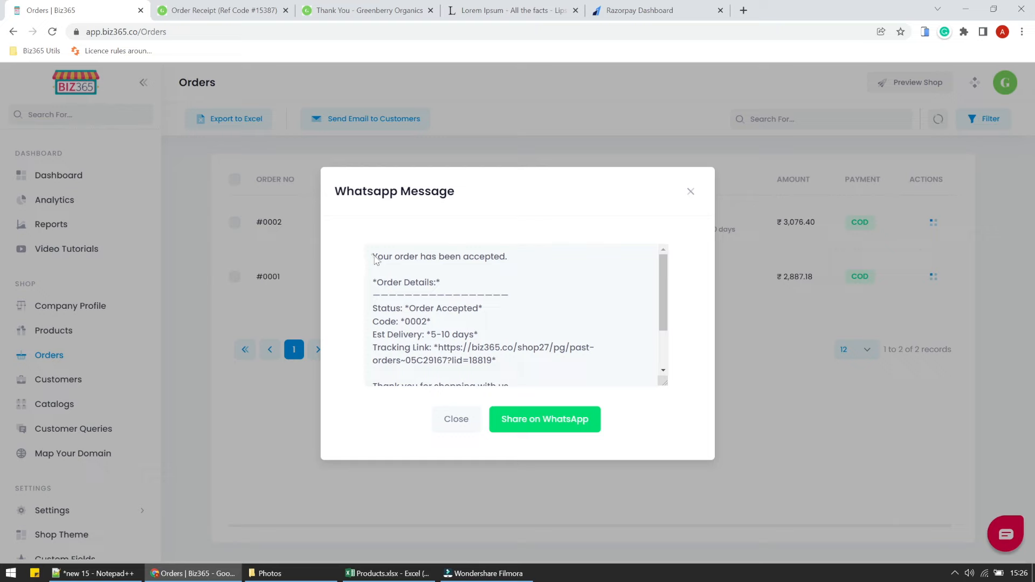
{"action": "left_click_drag", "start_coordinate": [375, 259], "coordinate": [586, 380]}
{"action": "left_click", "coordinate": [584, 366]}
{"action": "scroll", "coordinate": [587, 369], "scroll_direction": "up", "scroll_amount": 3}
{"action": "scroll", "coordinate": [661, 280], "scroll_direction": "down", "scroll_amount": 2}
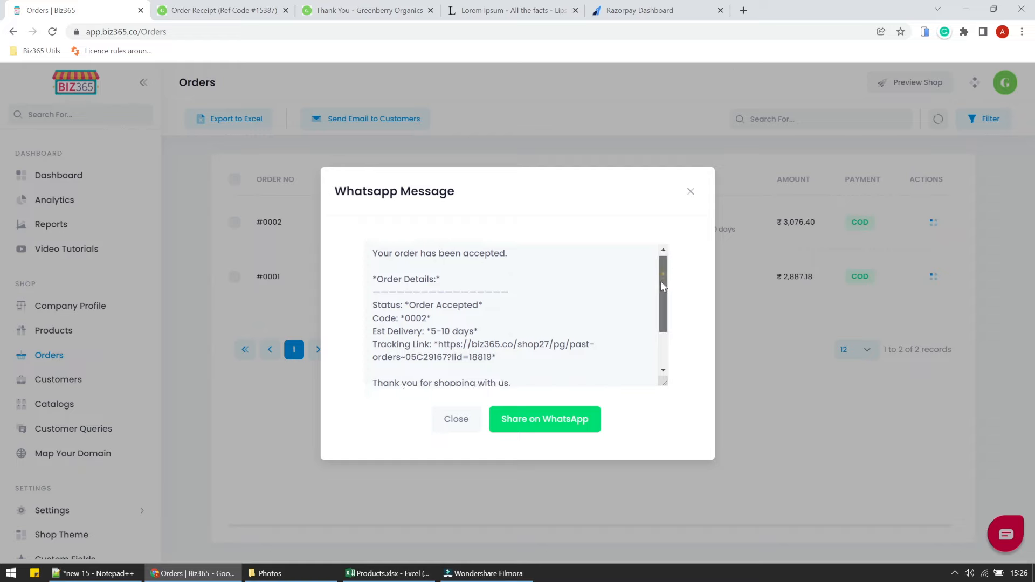
{"action": "scroll", "coordinate": [656, 268], "scroll_direction": "up", "scroll_amount": 2}
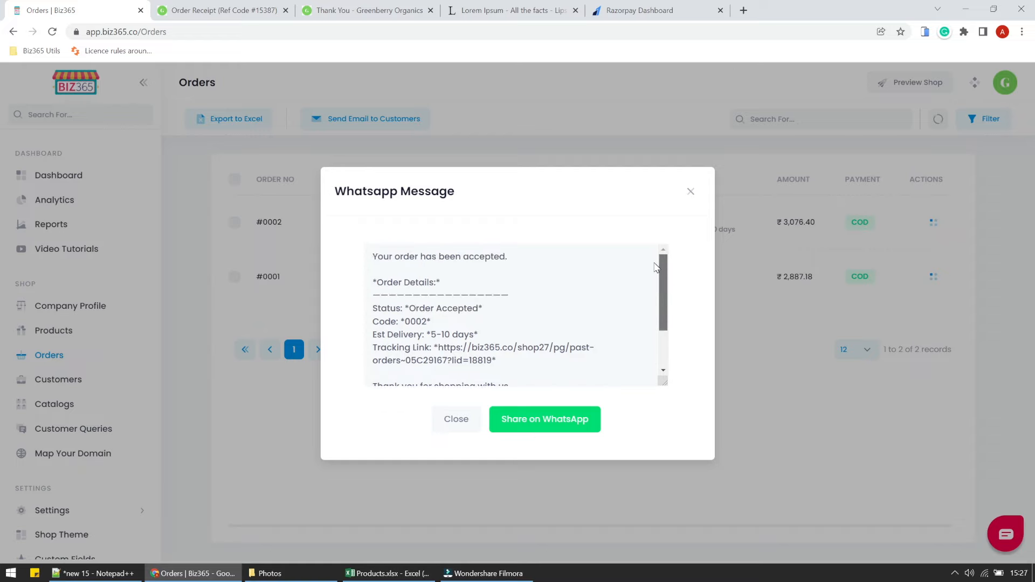
Ship order #0002 with a tracking number, closing the WhatsApp message prompts unsent.
{"action": "left_click", "coordinate": [448, 419]}
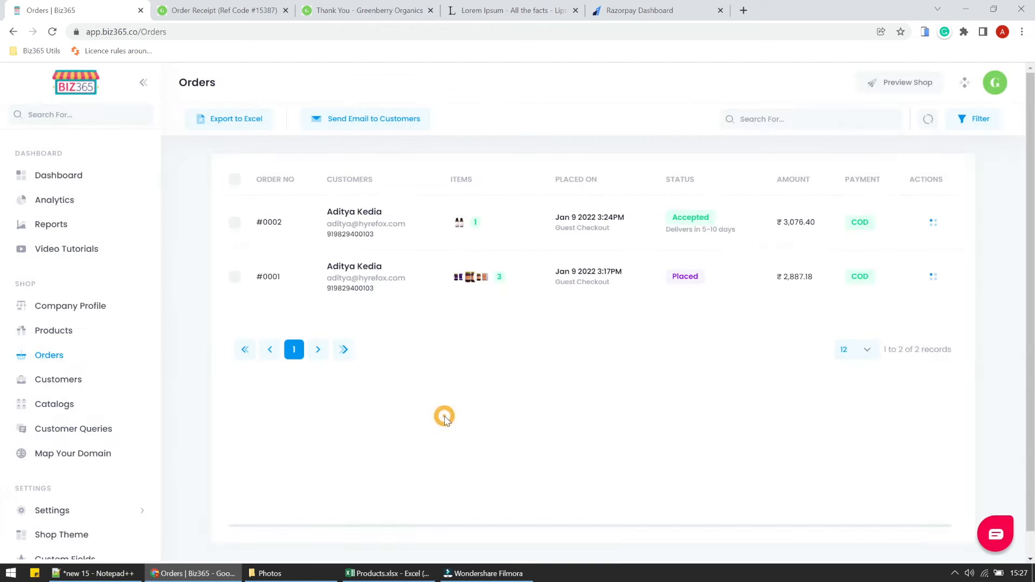
{"action": "left_click", "coordinate": [931, 227]}
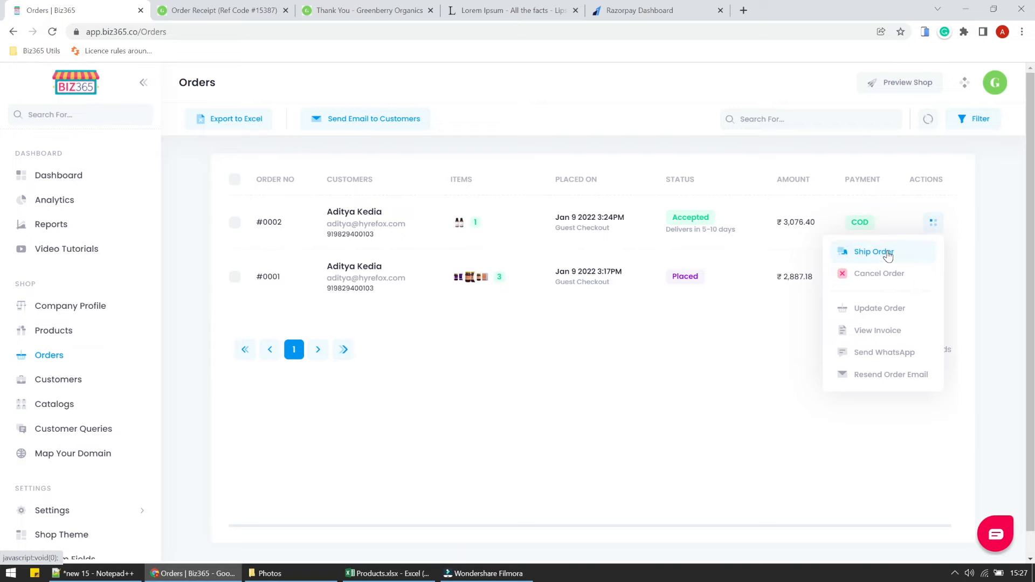
{"action": "left_click", "coordinate": [887, 253]}
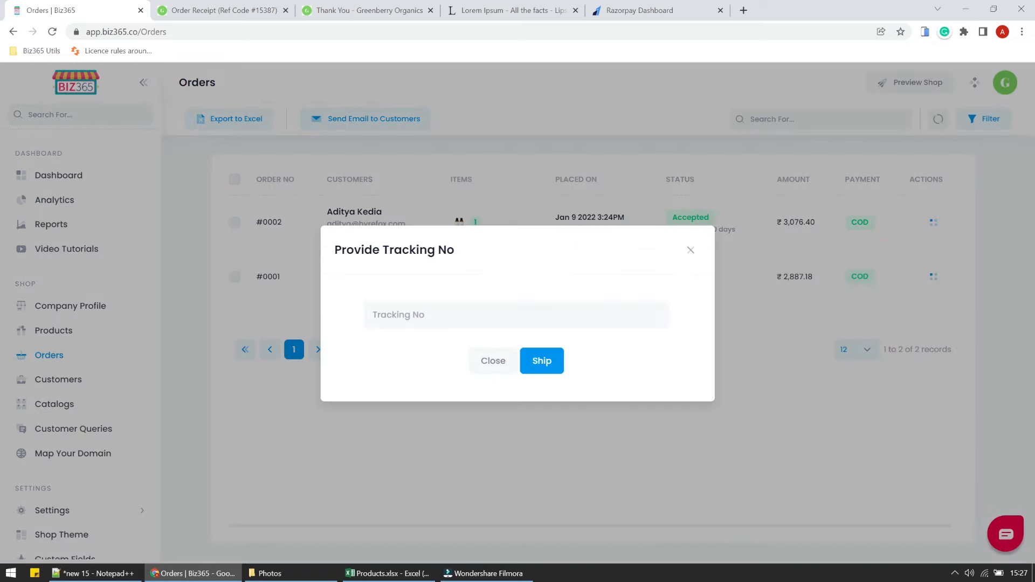
{"action": "left_click", "coordinate": [564, 304]}
{"action": "type", "text": "123123123"}
{"action": "left_click", "coordinate": [541, 362]}
{"action": "left_click", "coordinate": [554, 382]}
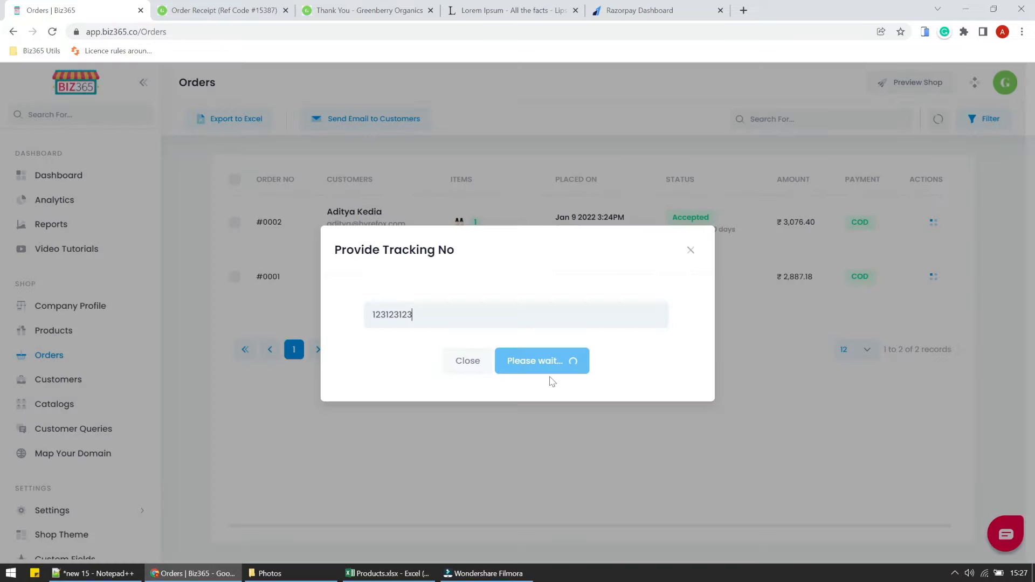
{"action": "left_click", "coordinate": [527, 364]}
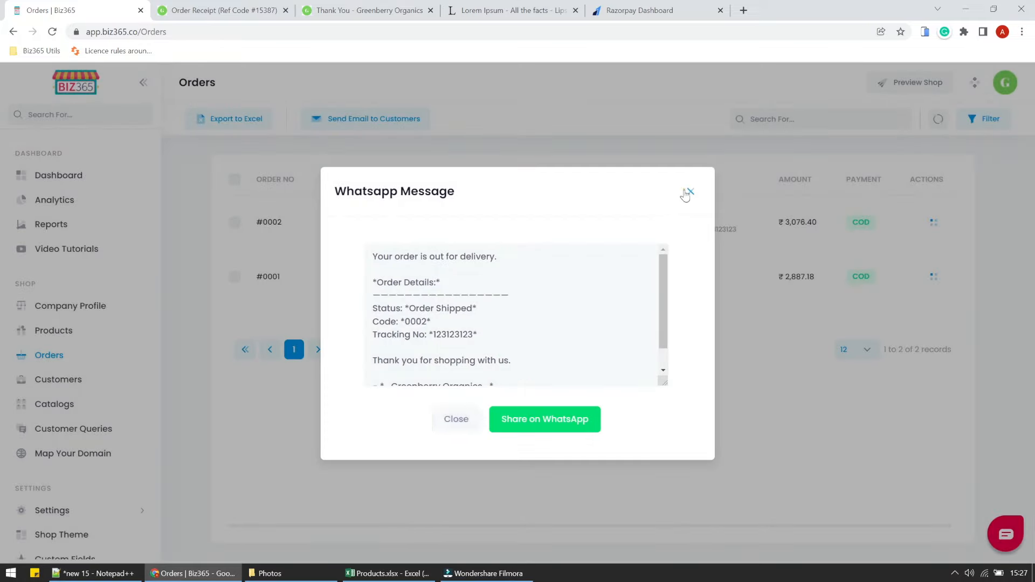
{"action": "left_click", "coordinate": [688, 193]}
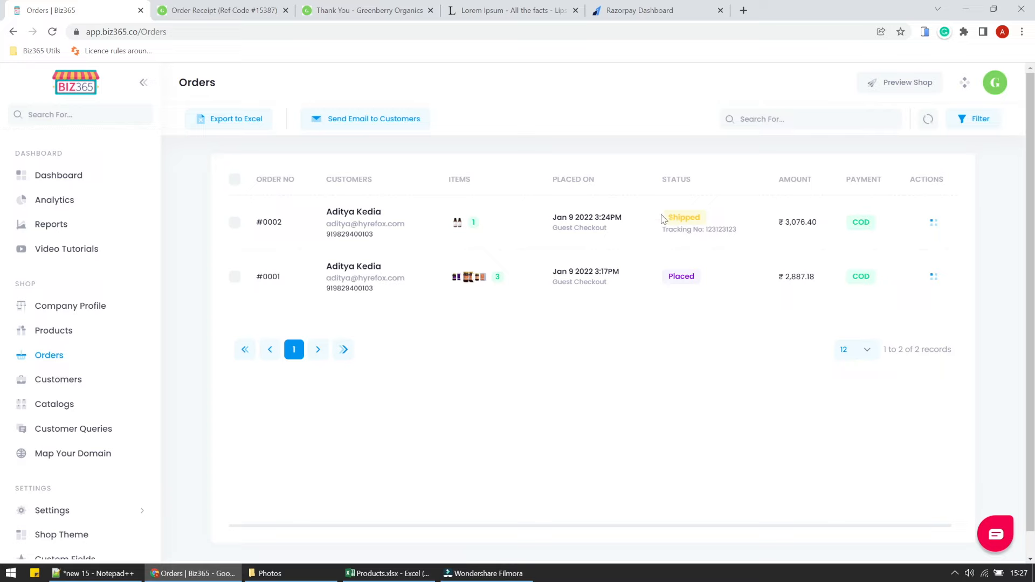
{"action": "left_click_drag", "start_coordinate": [663, 219], "coordinate": [716, 237]}
{"action": "left_click", "coordinate": [754, 220]}
Mark shipped order #0002 as delivered and close the WhatsApp prompt without sharing.
{"action": "left_click", "coordinate": [933, 223]}
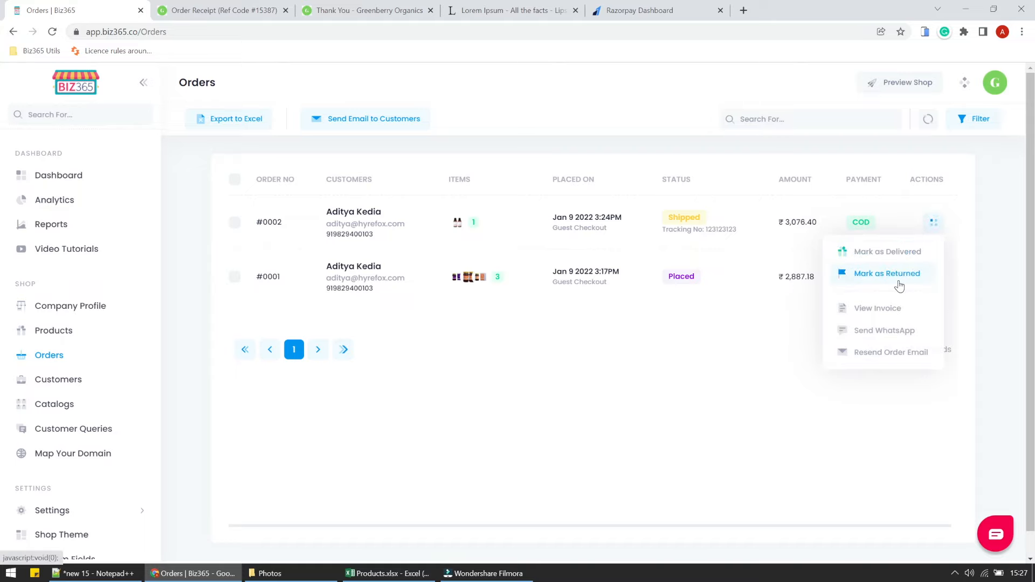
{"action": "left_click", "coordinate": [903, 252]}
{"action": "left_click", "coordinate": [567, 378]}
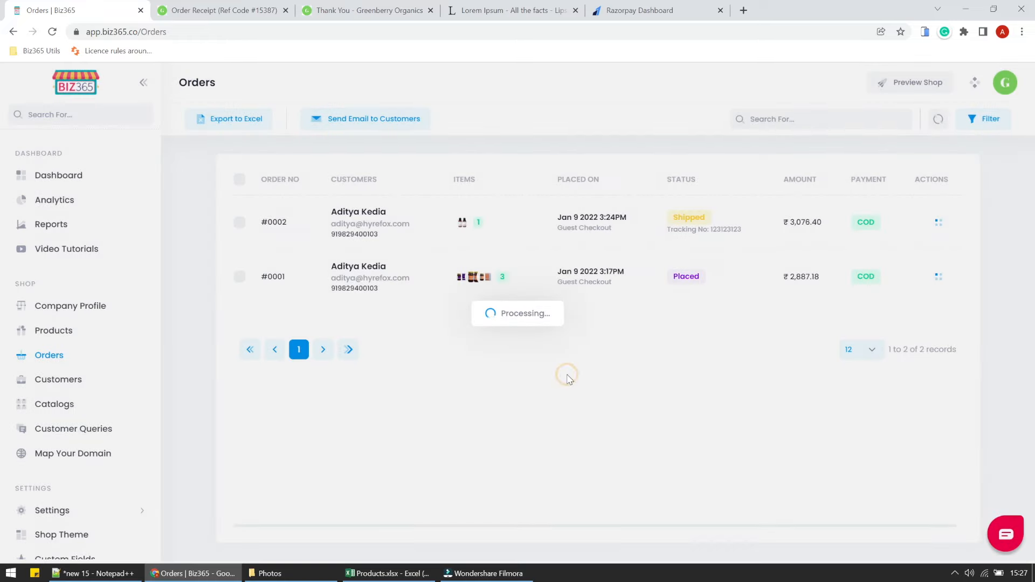
{"action": "left_click", "coordinate": [536, 367]}
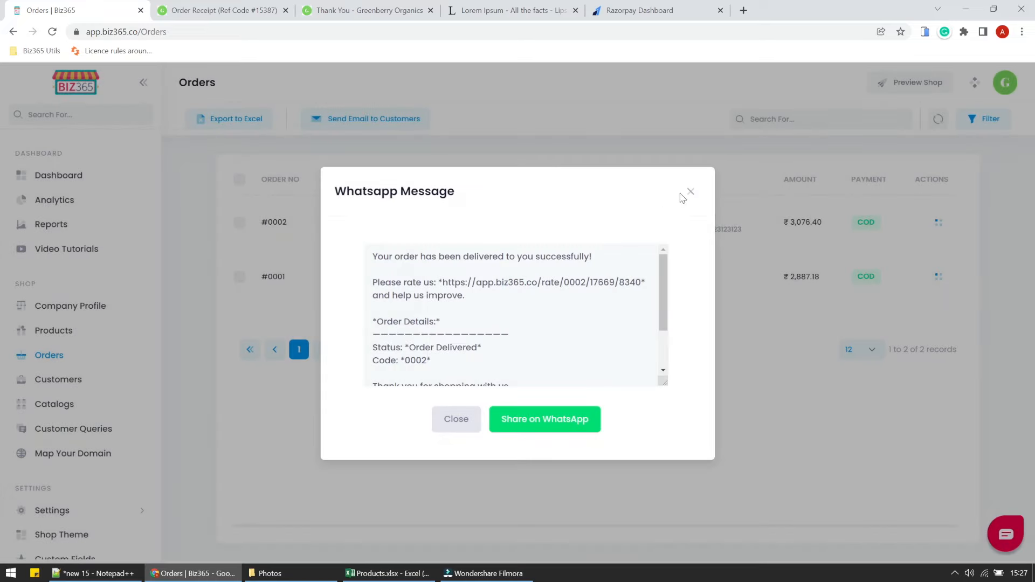
{"action": "left_click", "coordinate": [689, 193]}
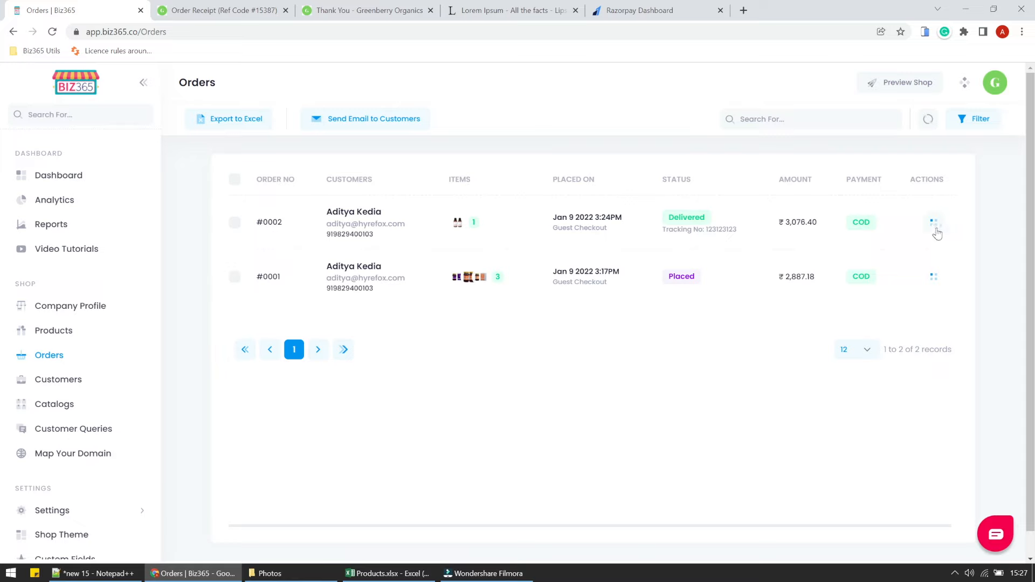
{"action": "left_click", "coordinate": [933, 231]}
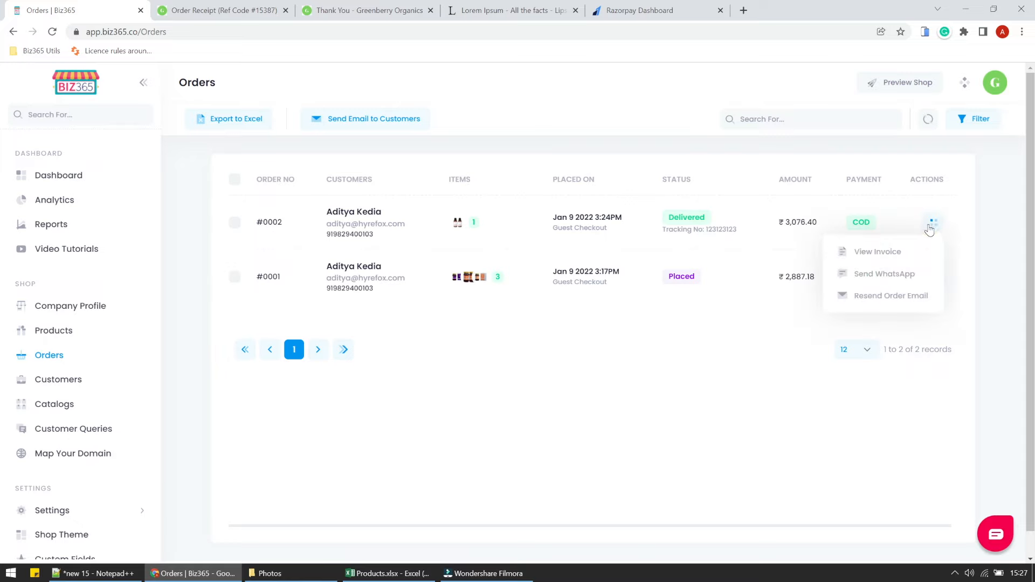
{"action": "left_click", "coordinate": [812, 366]}
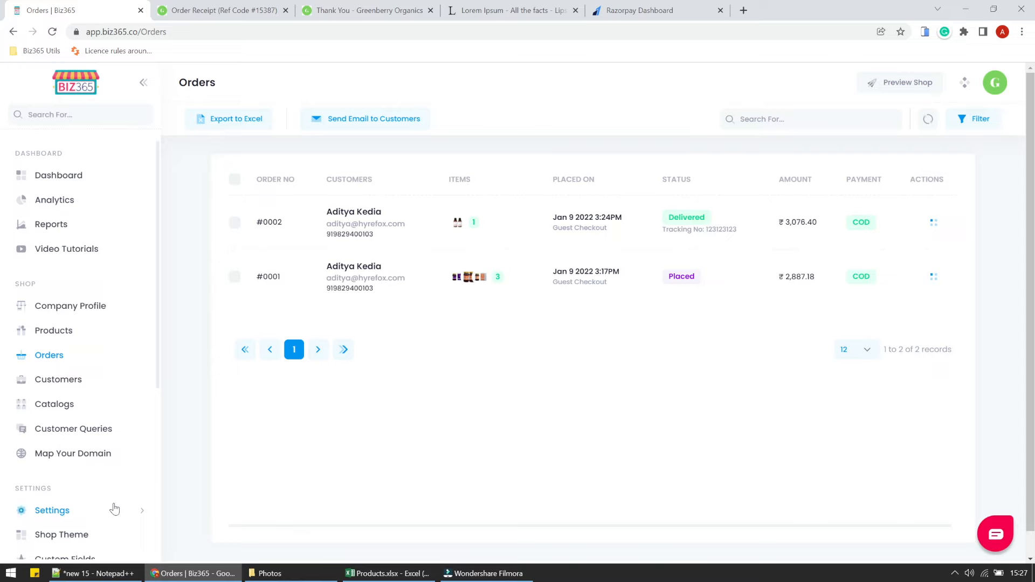
{"action": "scroll", "coordinate": [113, 508], "scroll_direction": "down", "scroll_amount": 5}
{"action": "left_click", "coordinate": [101, 228]}
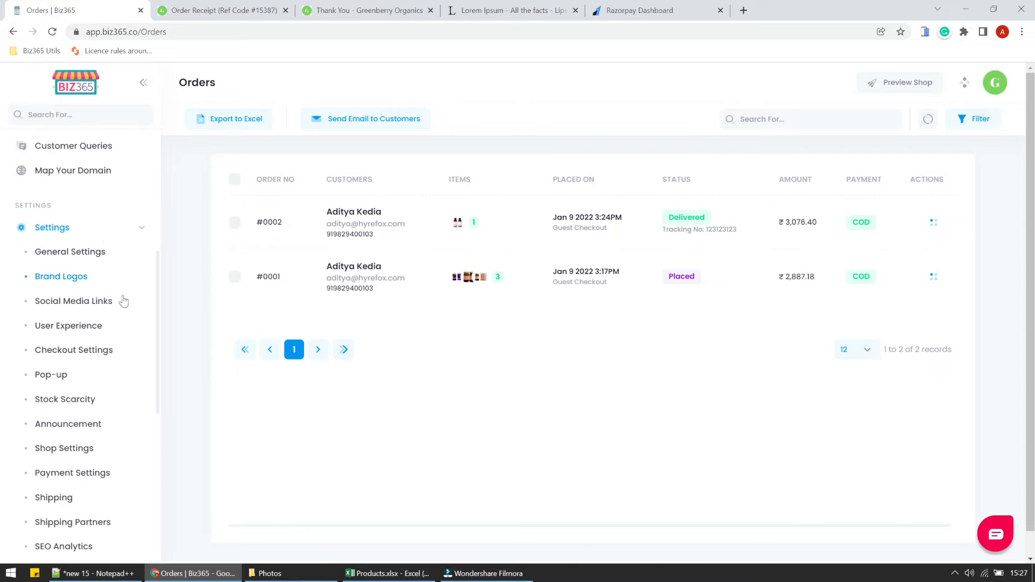
{"action": "scroll", "coordinate": [110, 511], "scroll_direction": "down", "scroll_amount": 3}
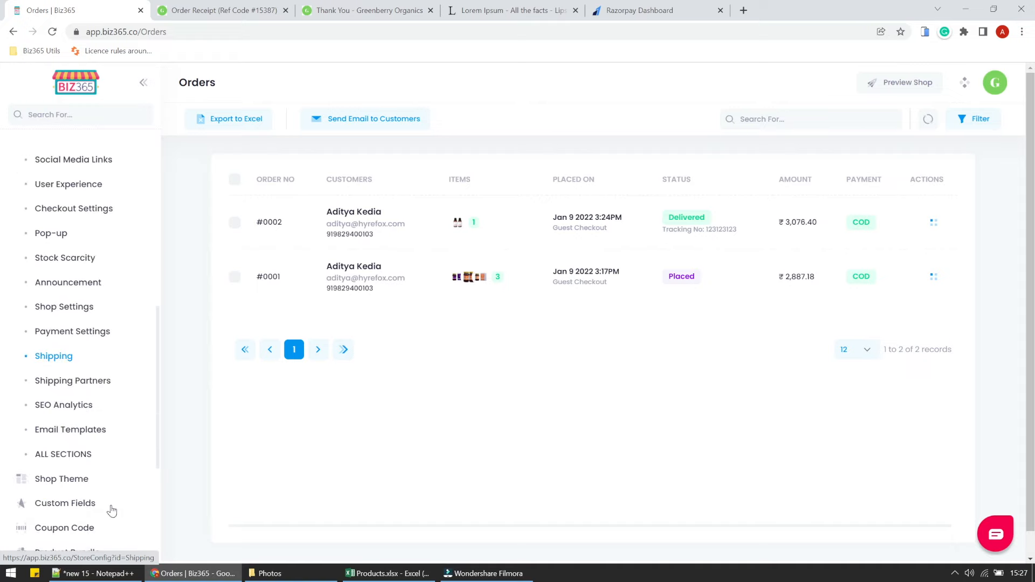
{"action": "left_click", "coordinate": [76, 384]}
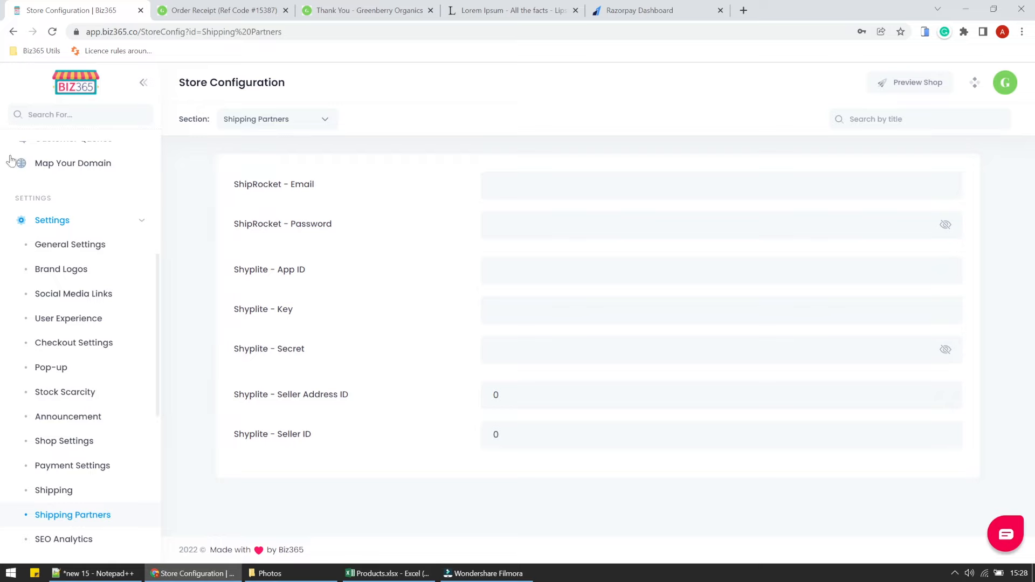
{"action": "left_click", "coordinate": [78, 221]}
{"action": "scroll", "coordinate": [79, 236], "scroll_direction": "up", "scroll_amount": 5}
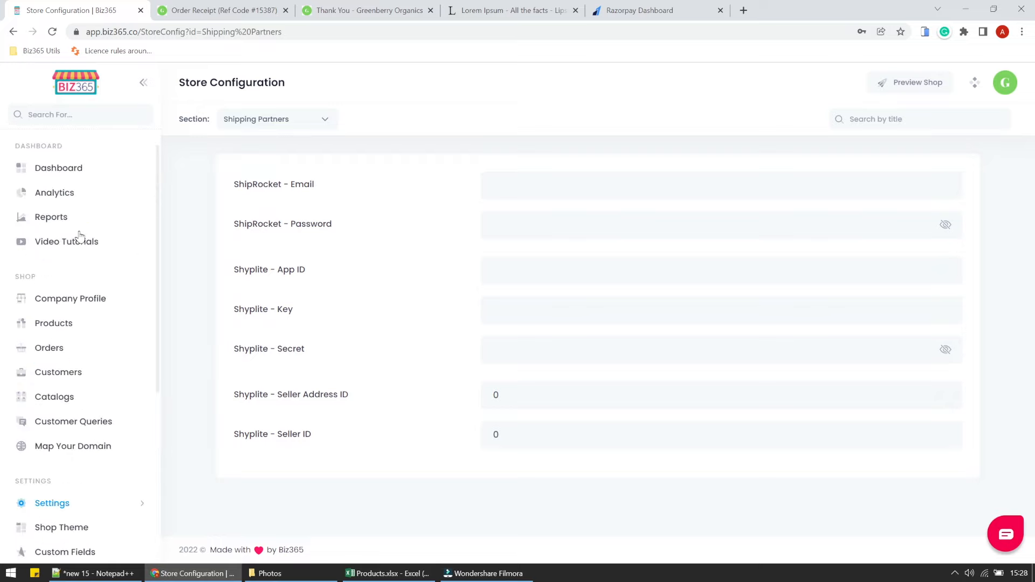
{"action": "left_click", "coordinate": [52, 346]}
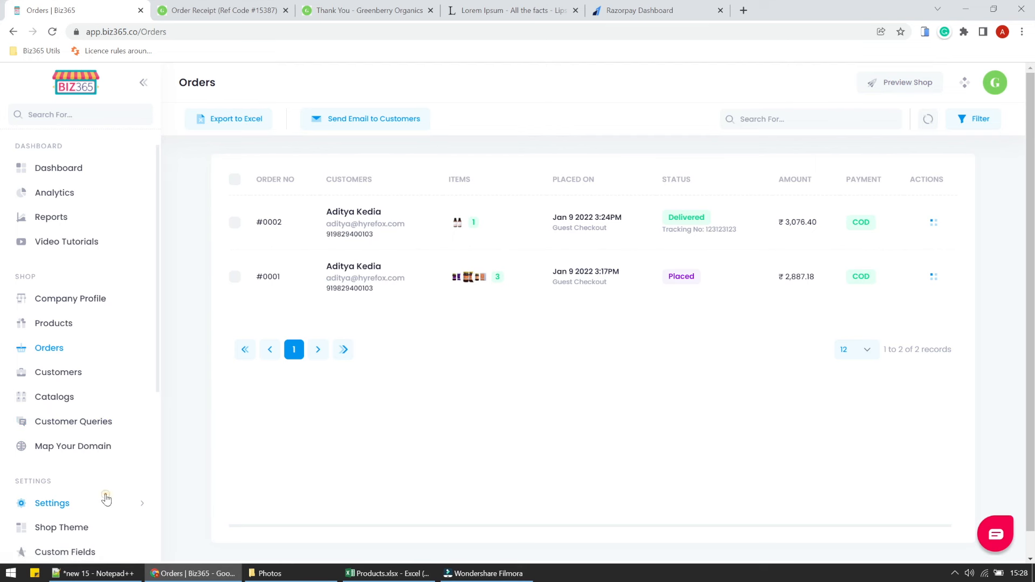
In Announcement settings, correct the spelling to 'Available' and capitalise 'Limited'.
{"action": "left_click", "coordinate": [106, 500]}
{"action": "scroll", "coordinate": [108, 455], "scroll_direction": "down", "scroll_amount": 3}
{"action": "scroll", "coordinate": [112, 456], "scroll_direction": "down", "scroll_amount": 5}
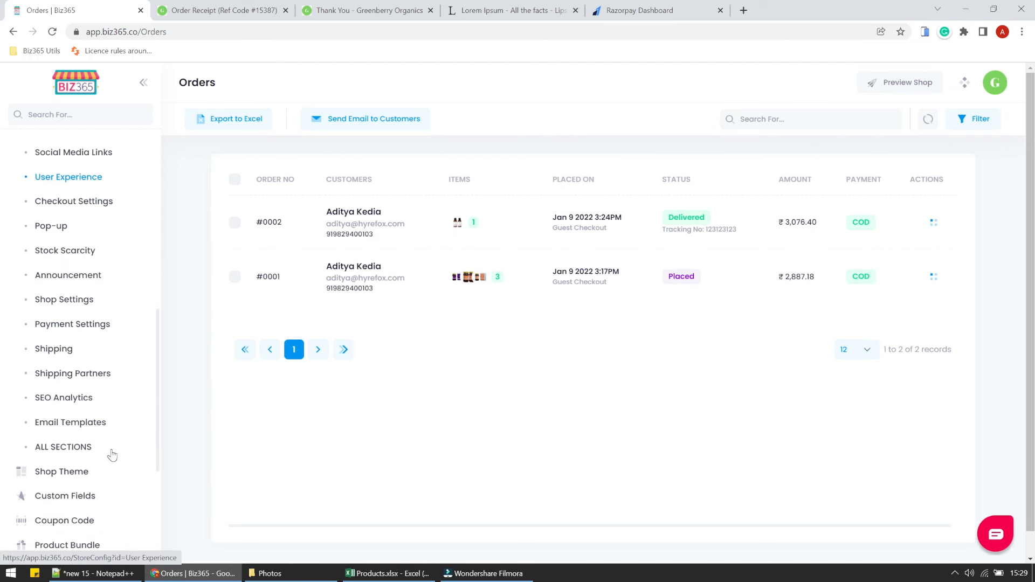
{"action": "left_click", "coordinate": [71, 278]}
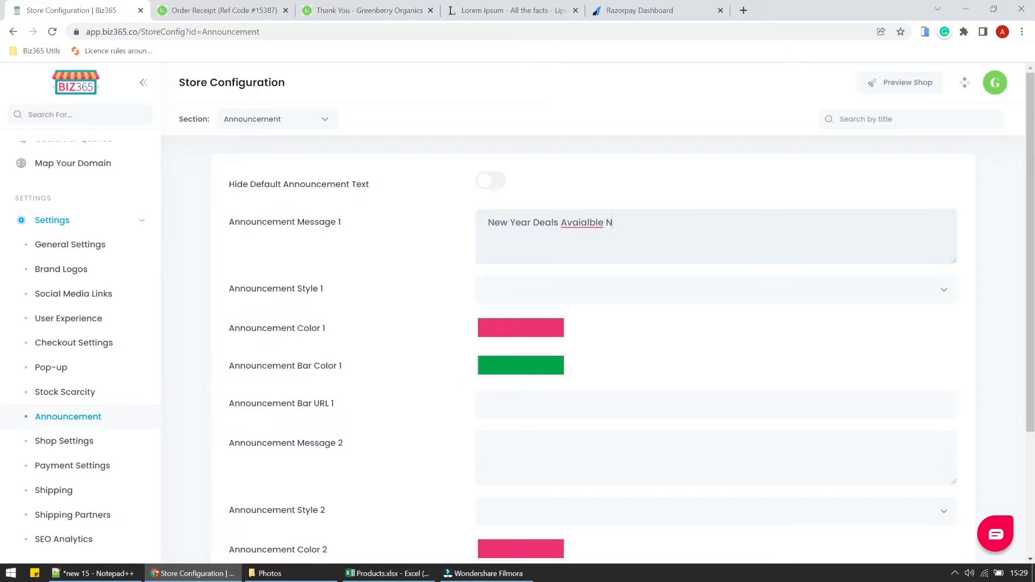
{"action": "right_click", "coordinate": [596, 223]}
{"action": "left_click", "coordinate": [607, 231]}
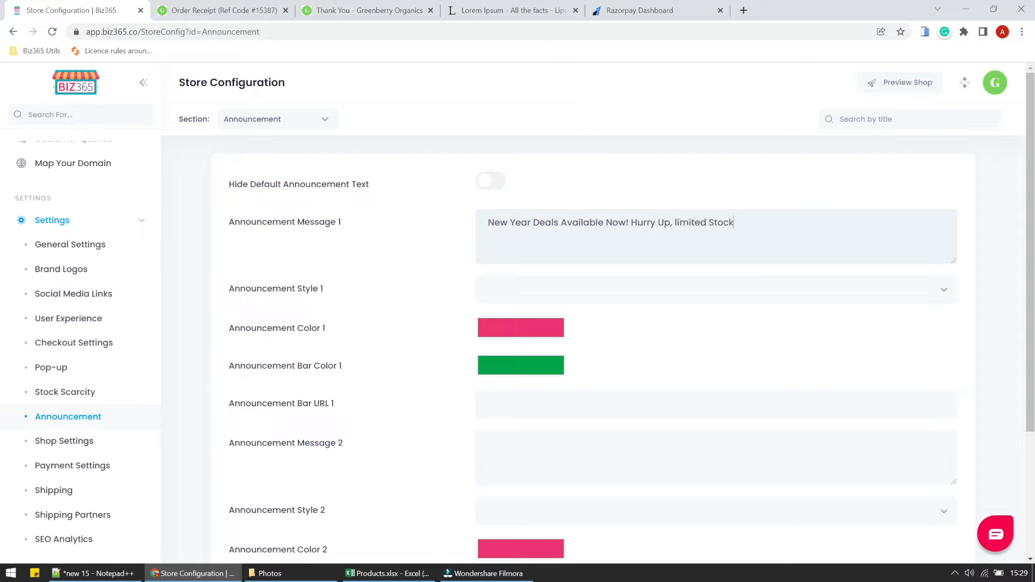
{"action": "type", "text": "L"}
Make the first announcement Animated with white text on a near-black bar.
{"action": "left_click", "coordinate": [648, 303]}
{"action": "left_click", "coordinate": [548, 425]}
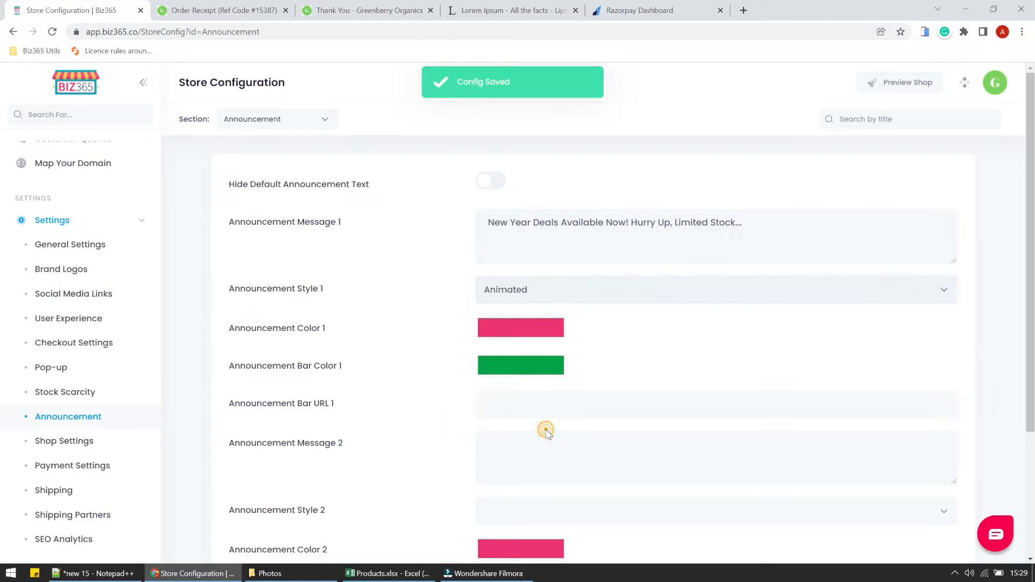
{"action": "left_click", "coordinate": [499, 321]}
{"action": "left_click_drag", "start_coordinate": [484, 355], "coordinate": [463, 342]}
{"action": "left_click", "coordinate": [464, 342]}
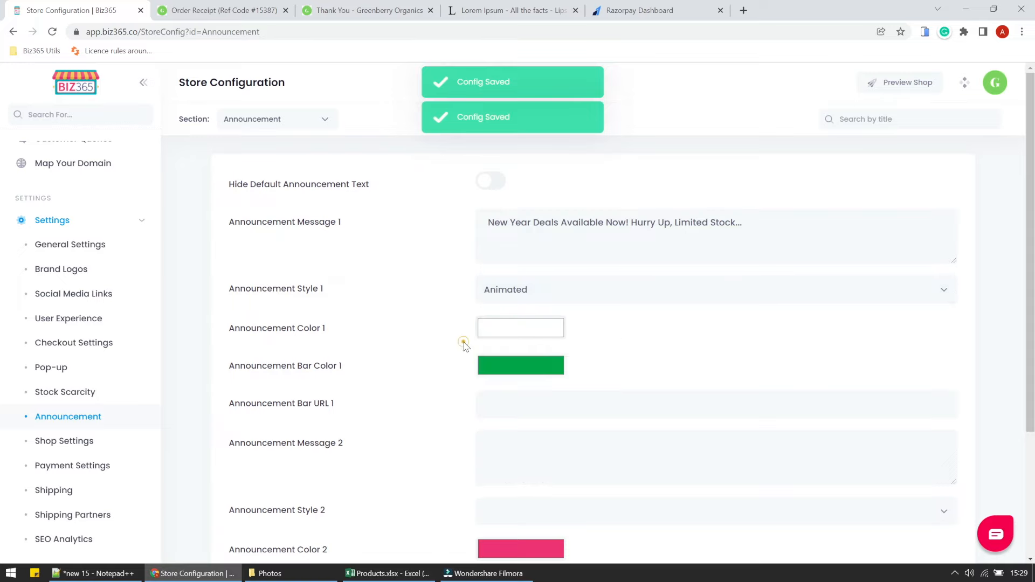
{"action": "left_click", "coordinate": [520, 368]}
{"action": "left_click_drag", "start_coordinate": [511, 390], "coordinate": [610, 418]}
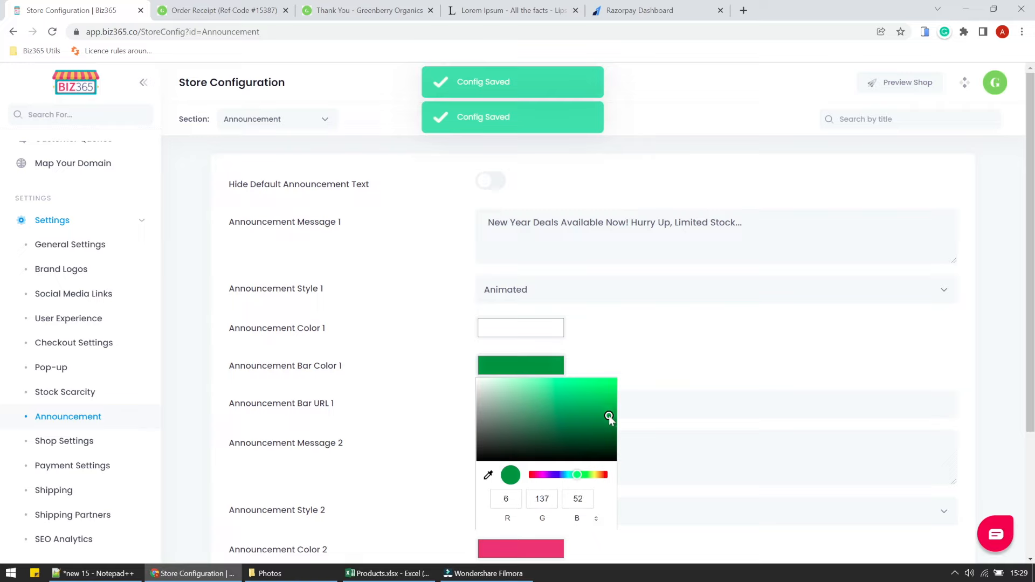
{"action": "left_click", "coordinate": [661, 360]}
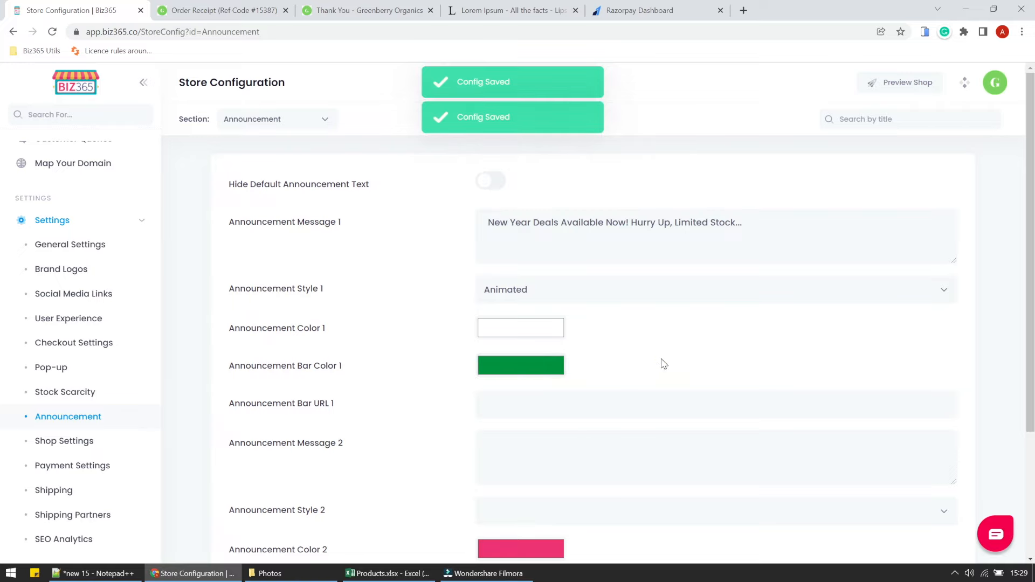
{"action": "left_click", "coordinate": [550, 371]}
{"action": "mouse_move", "coordinate": [610, 419]}
{"action": "left_mouse_down"}
{"action": "mouse_move", "coordinate": [619, 480]}
{"action": "mouse_move", "coordinate": [478, 451]}
{"action": "mouse_move", "coordinate": [472, 420]}
{"action": "mouse_move", "coordinate": [467, 436]}
{"action": "left_mouse_up"}
{"action": "left_click", "coordinate": [606, 364]}
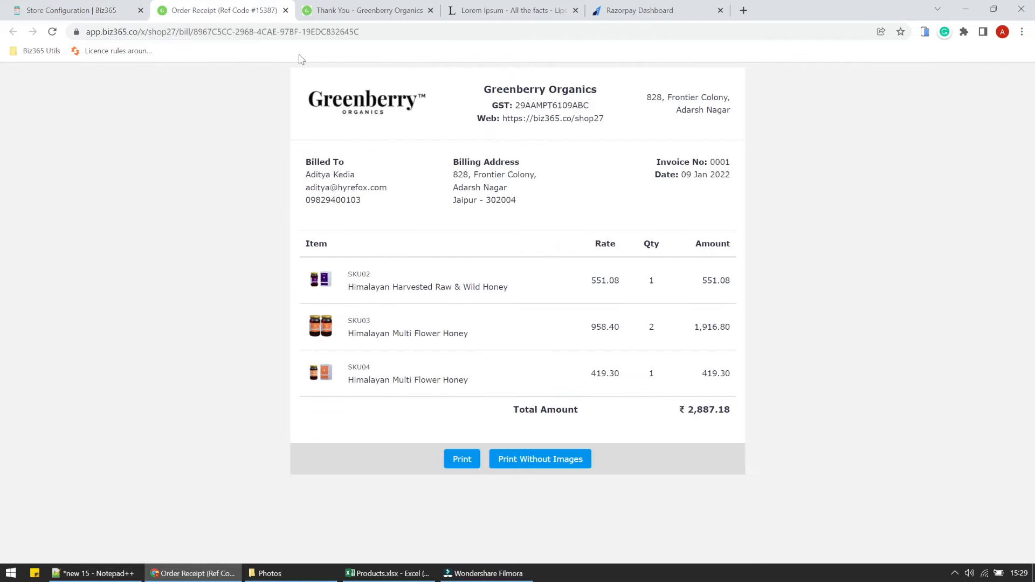
{"action": "left_click", "coordinate": [237, 11]}
Close the receipt, view the storefront's animated New Year bar, and return to Store Configuration.
{"action": "left_click", "coordinate": [286, 11]}
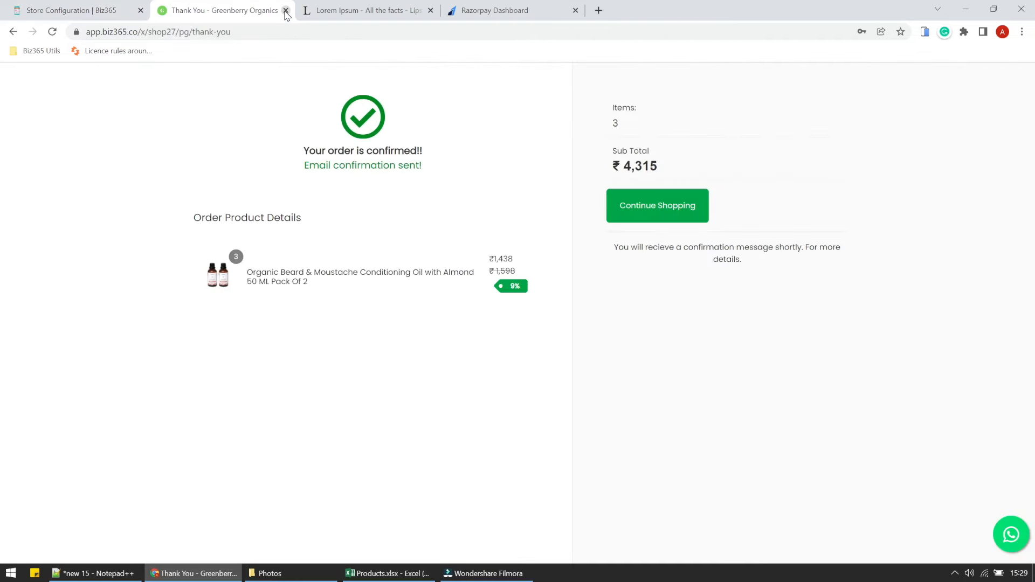
{"action": "left_click", "coordinate": [648, 206]}
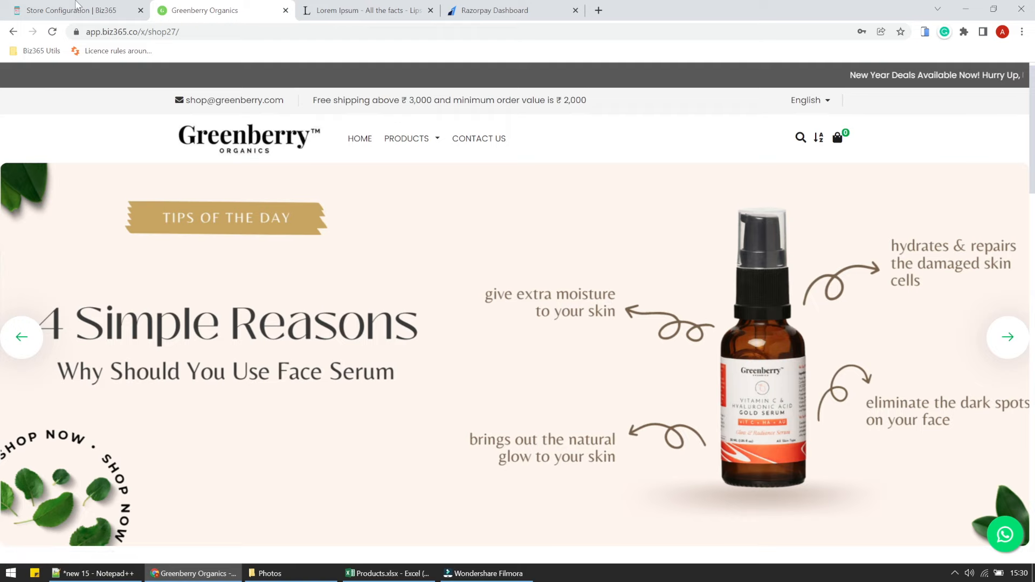
{"action": "left_click", "coordinate": [77, 7]}
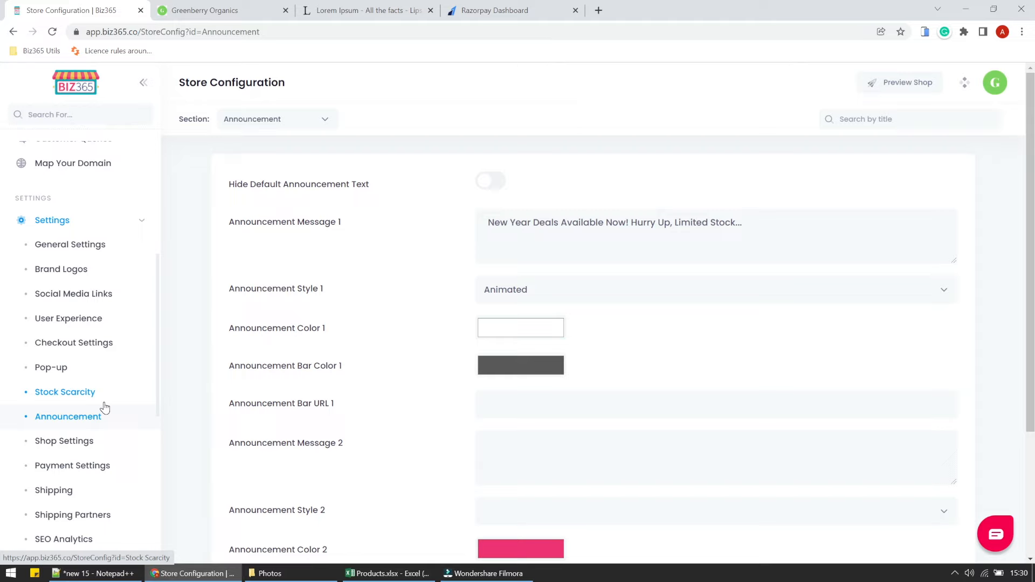
Enter the shop's Facebook and Instagram page URLs under Social Media Links.
{"action": "left_click", "coordinate": [81, 294]}
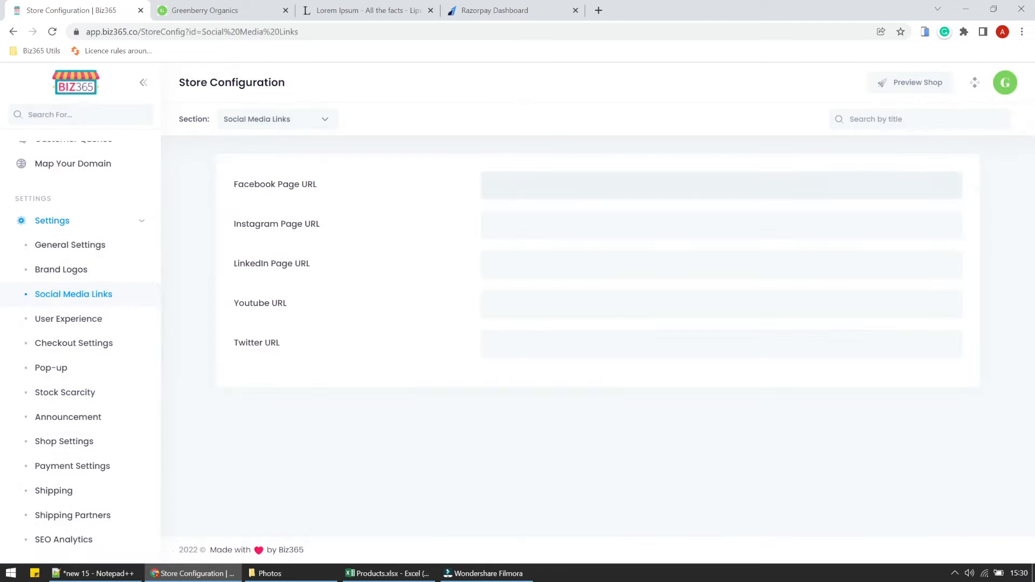
{"action": "type", "text": "facebook"}
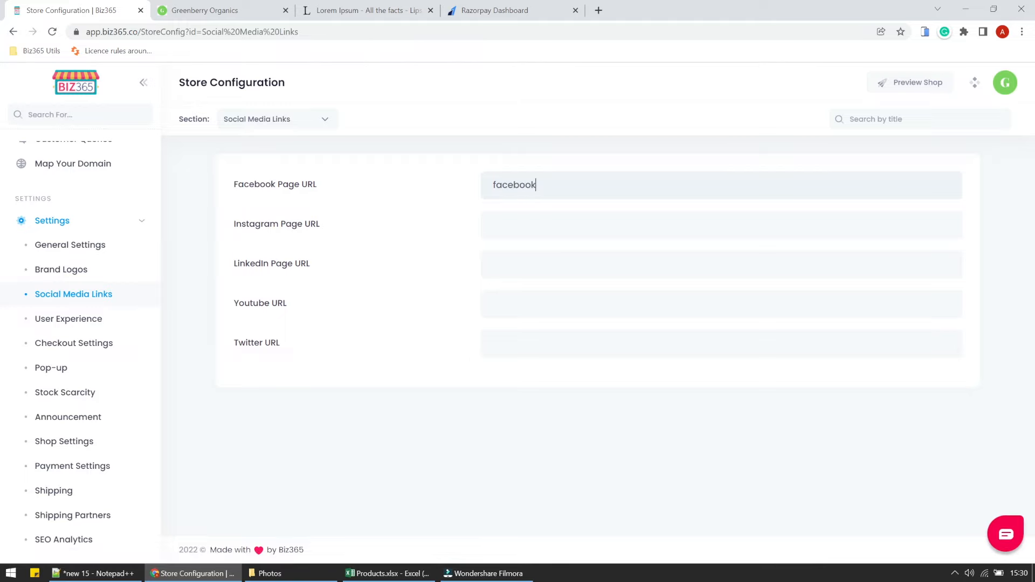
{"action": "type", "text": ".com/shop27"}
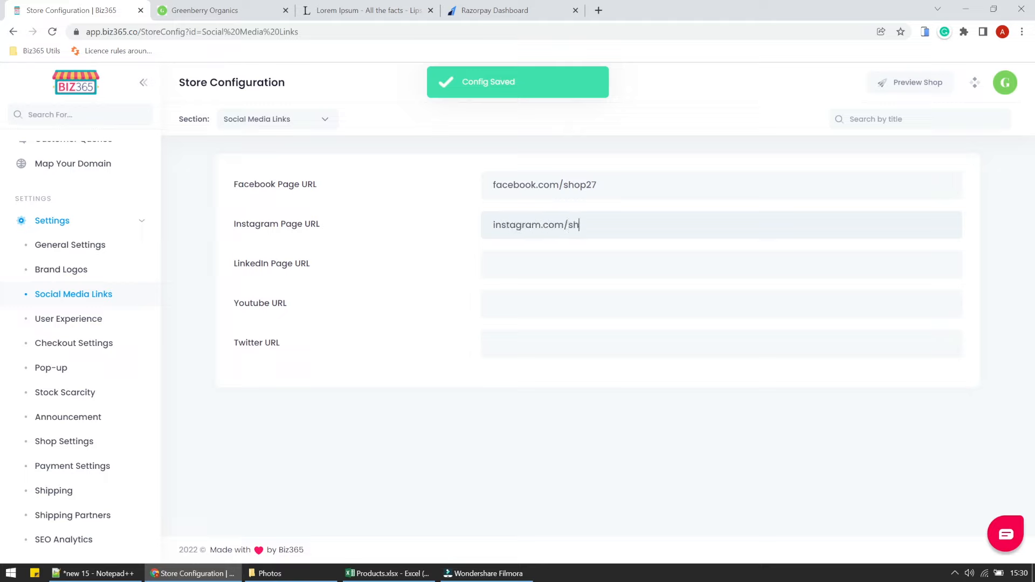
{"action": "type", "text": "2"}
{"action": "left_click", "coordinate": [577, 252]}
{"action": "left_click", "coordinate": [564, 312]}
Reload the storefront to confirm the social icons, then open User Experience settings.
{"action": "left_click", "coordinate": [250, 12]}
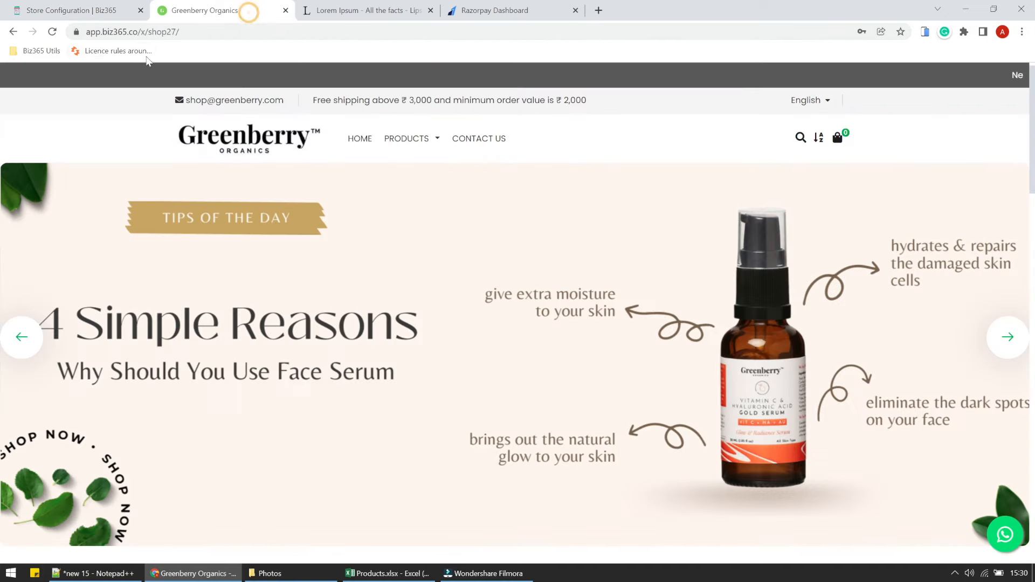
{"action": "left_click", "coordinate": [52, 31]}
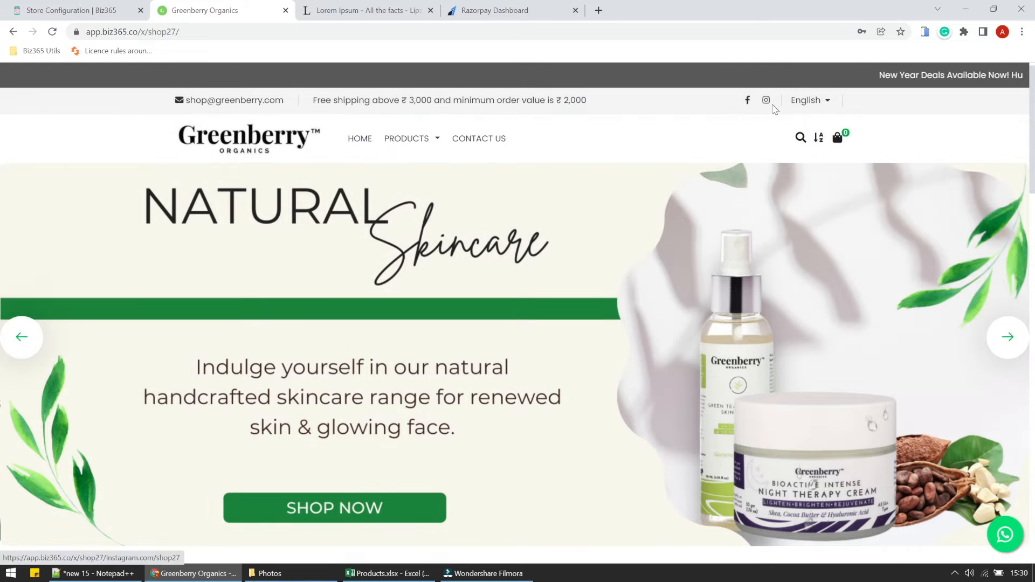
{"action": "key", "text": "ctrl+shift+Tab"}
{"action": "left_click", "coordinate": [89, 323]}
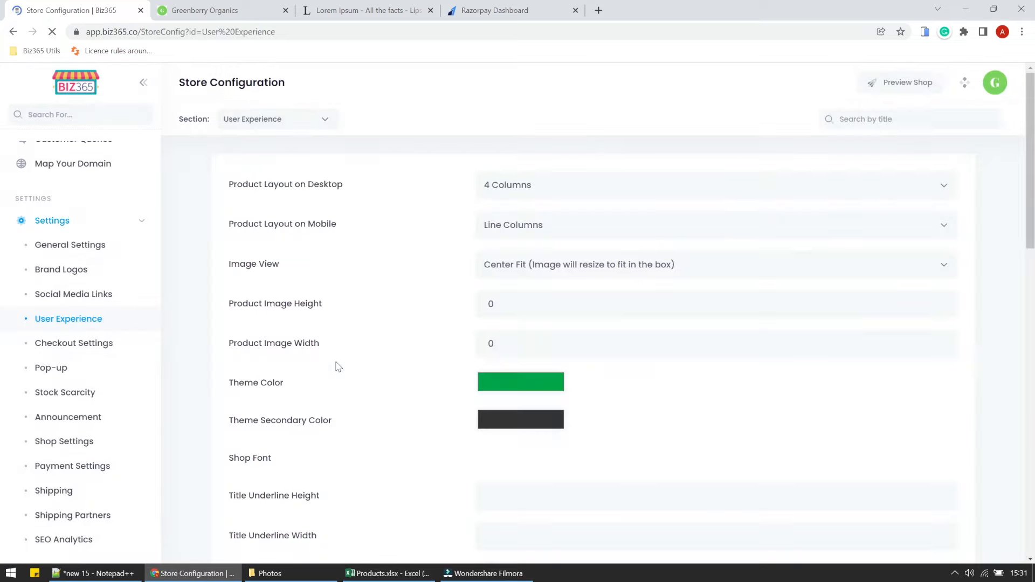
Turn on the animated cart button and the cart count in the favicon.
{"action": "scroll", "coordinate": [338, 367], "scroll_direction": "down", "scroll_amount": 8}
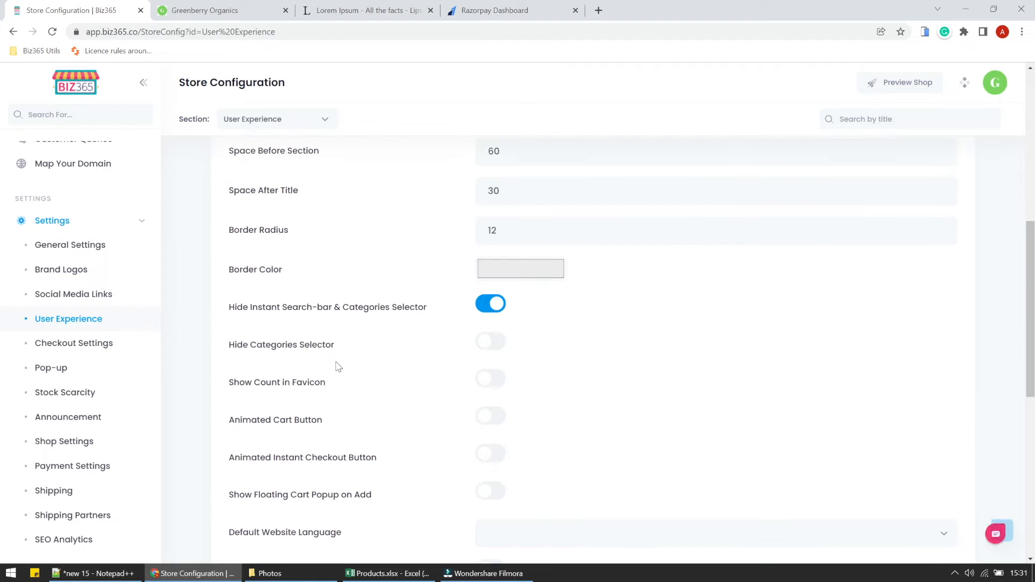
{"action": "scroll", "coordinate": [338, 367], "scroll_direction": "down", "scroll_amount": 3}
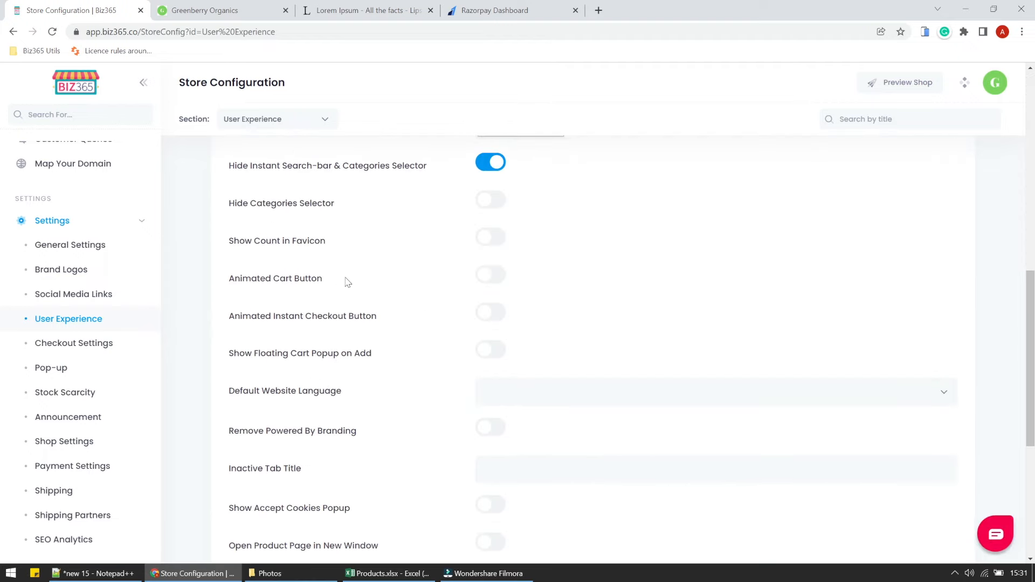
{"action": "left_click", "coordinate": [481, 277]}
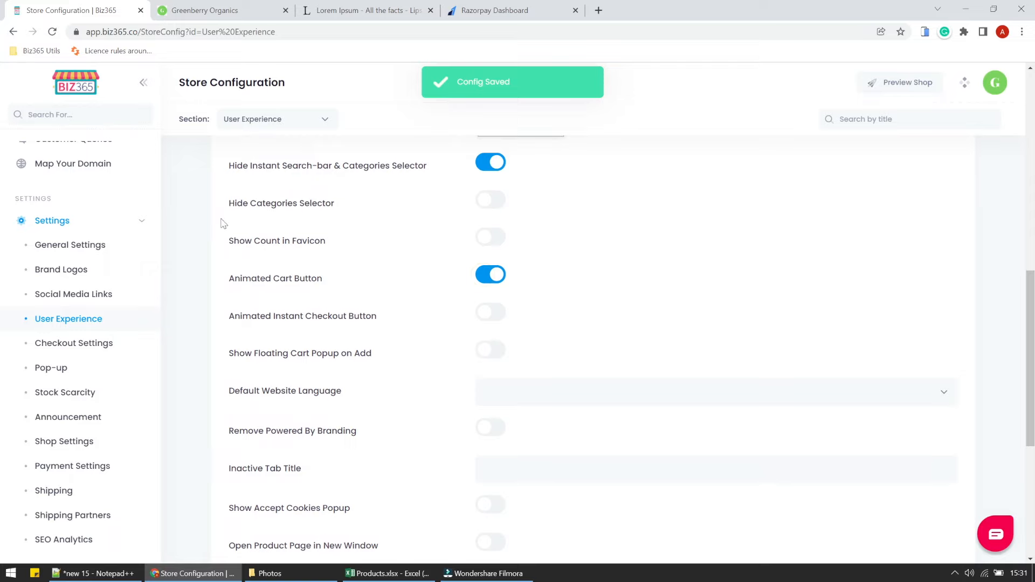
{"action": "left_click", "coordinate": [497, 241]}
{"action": "scroll", "coordinate": [383, 320], "scroll_direction": "down", "scroll_amount": 3}
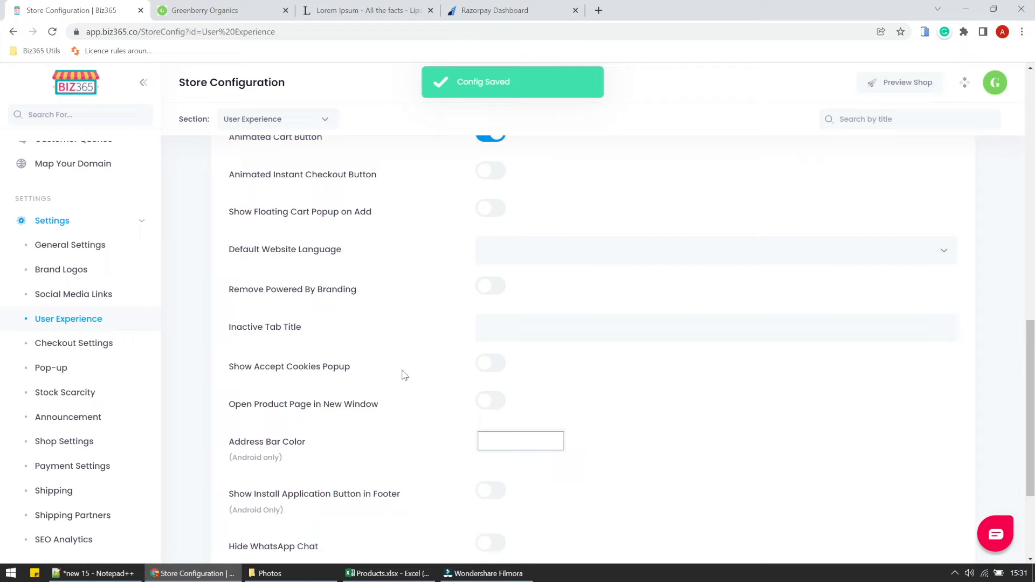
{"action": "scroll", "coordinate": [404, 377], "scroll_direction": "down", "scroll_amount": 3}
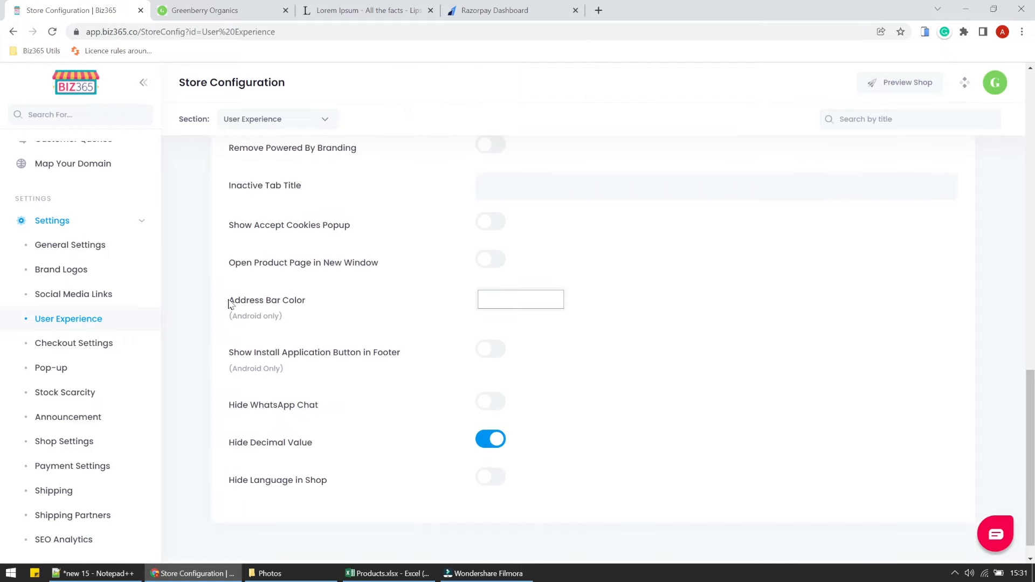
Set the Android address bar colour to bright green.
{"action": "left_click_drag", "start_coordinate": [229, 303], "coordinate": [326, 289]}
{"action": "left_click", "coordinate": [493, 301]}
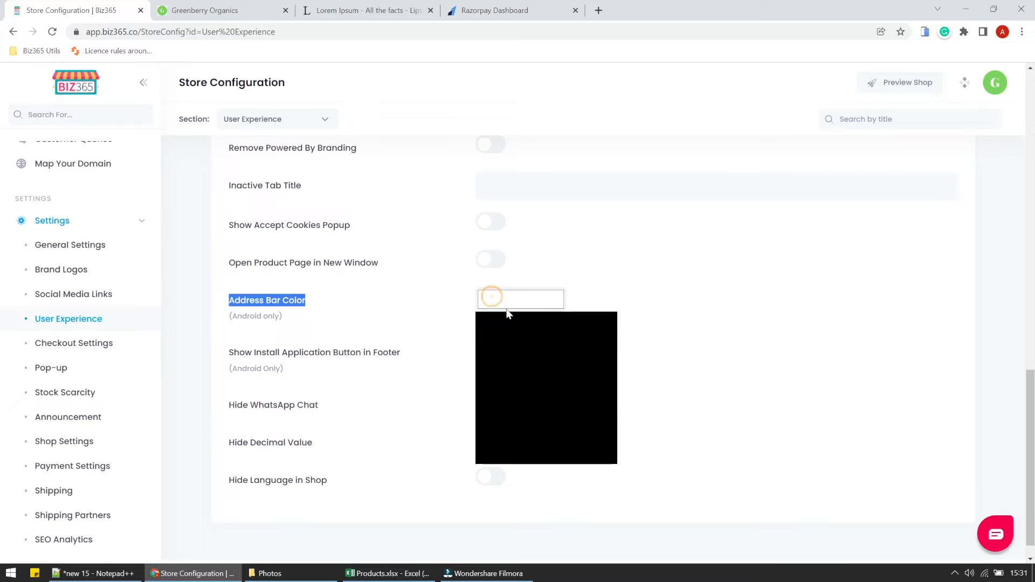
{"action": "left_click", "coordinate": [538, 366]}
{"action": "left_click", "coordinate": [599, 371]}
{"action": "left_click", "coordinate": [608, 354]}
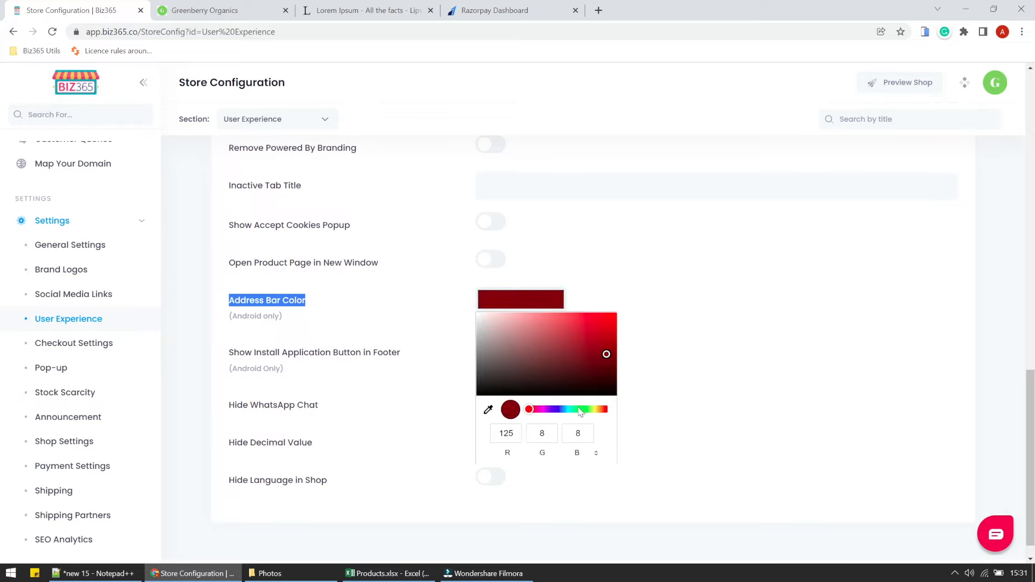
{"action": "left_click", "coordinate": [575, 409]}
{"action": "left_click", "coordinate": [581, 409]}
{"action": "left_click", "coordinate": [592, 339]}
{"action": "left_click", "coordinate": [607, 330]}
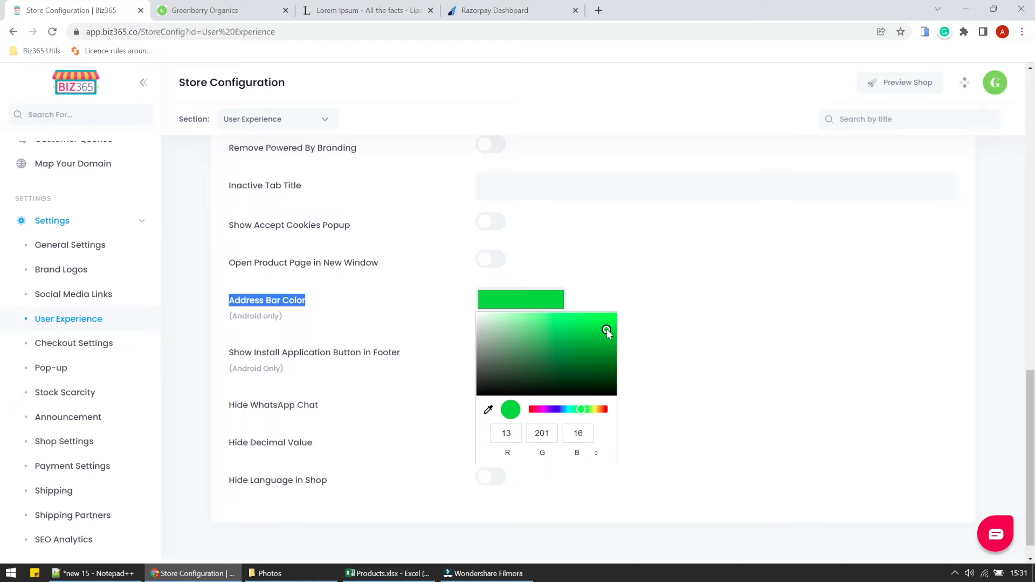
{"action": "left_click", "coordinate": [640, 325]}
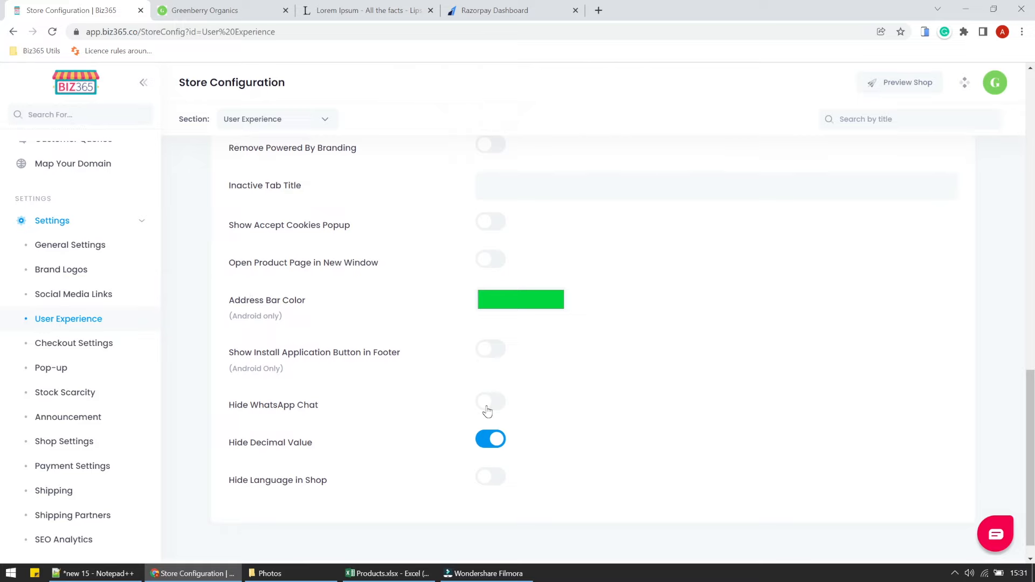
Switch on Hide Language in Shop.
{"action": "left_click", "coordinate": [483, 480]}
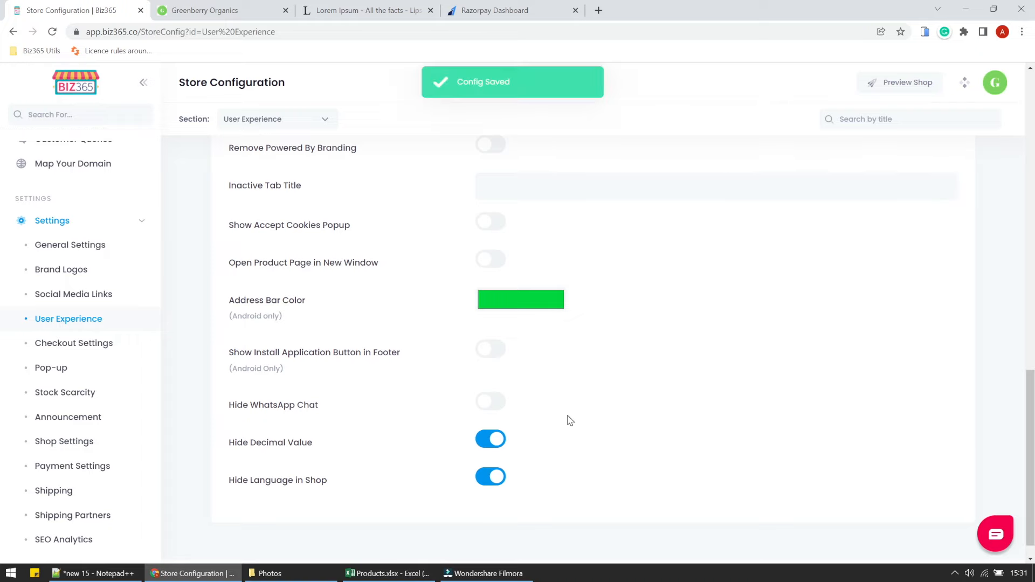
{"action": "scroll", "coordinate": [569, 420], "scroll_direction": "up", "scroll_amount": 10}
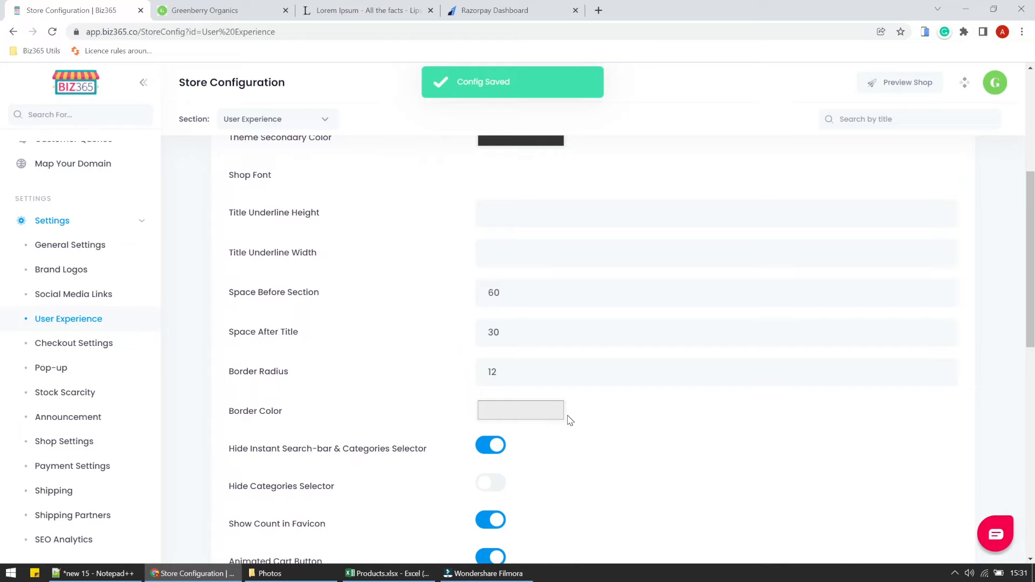
{"action": "scroll", "coordinate": [570, 420], "scroll_direction": "up", "scroll_amount": 2}
{"action": "scroll", "coordinate": [570, 421], "scroll_direction": "up", "scroll_amount": 2}
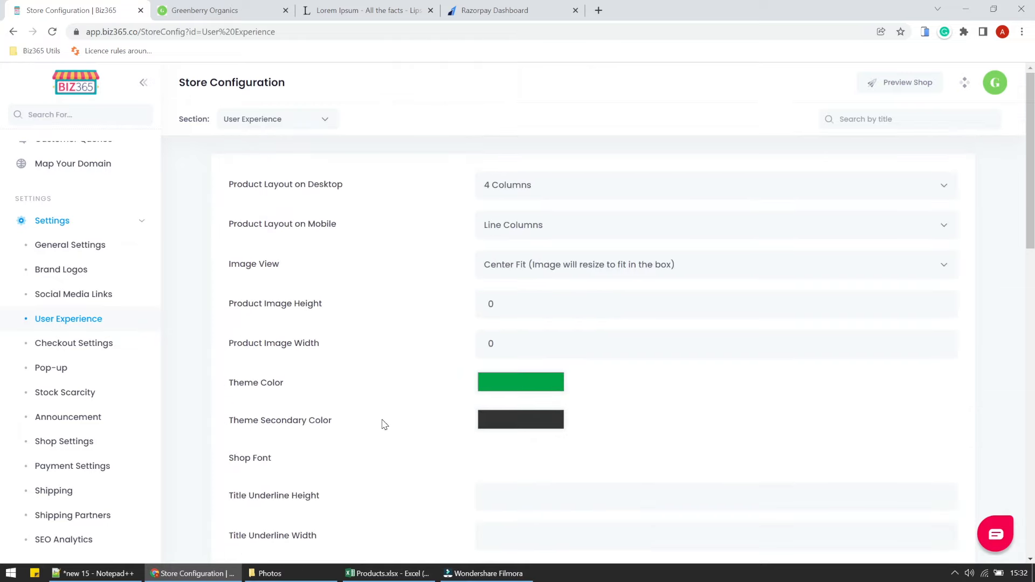
Reload the storefront and add the rose and calamine bar and Vitamin C serum to the cart.
{"action": "left_click", "coordinate": [174, 6]}
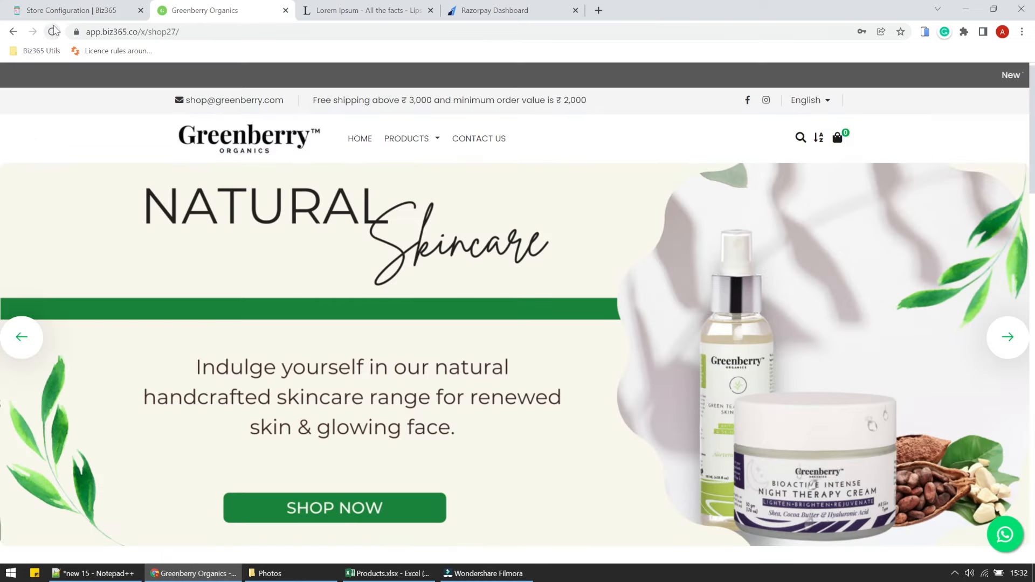
{"action": "left_click", "coordinate": [52, 31]}
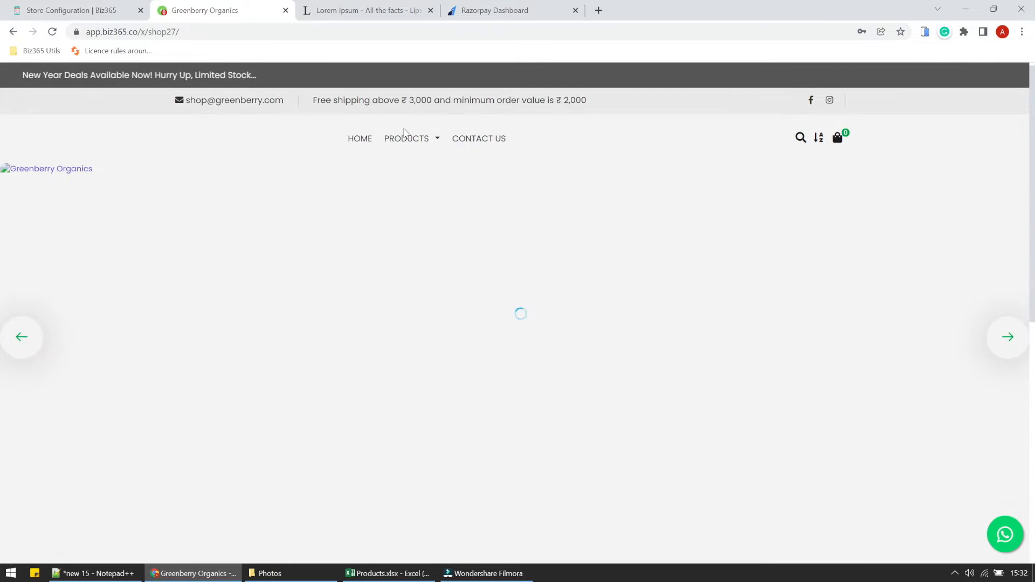
{"action": "scroll", "coordinate": [571, 283], "scroll_direction": "down", "scroll_amount": 5}
{"action": "scroll", "coordinate": [570, 284], "scroll_direction": "down", "scroll_amount": 5}
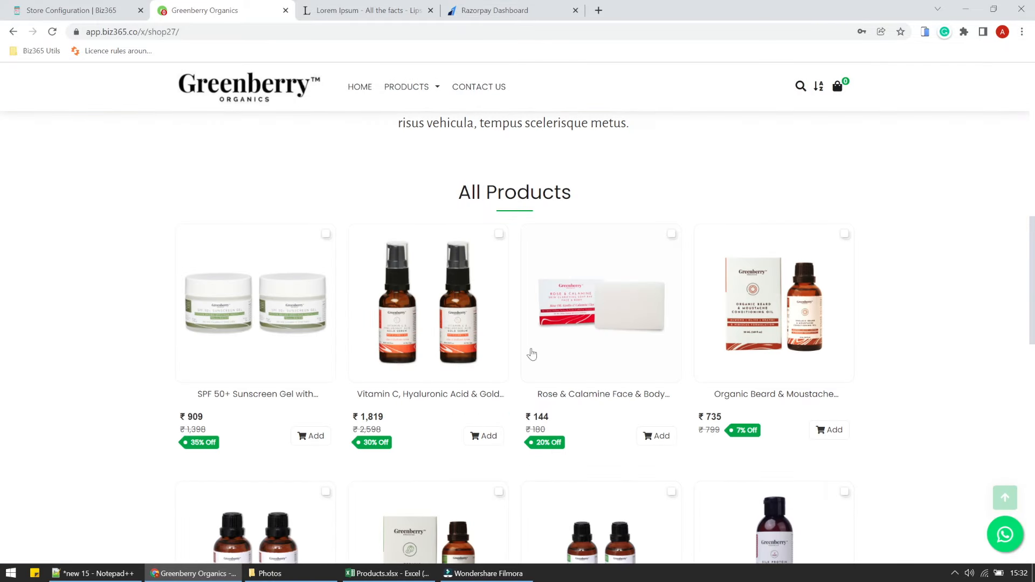
{"action": "left_click", "coordinate": [667, 436]}
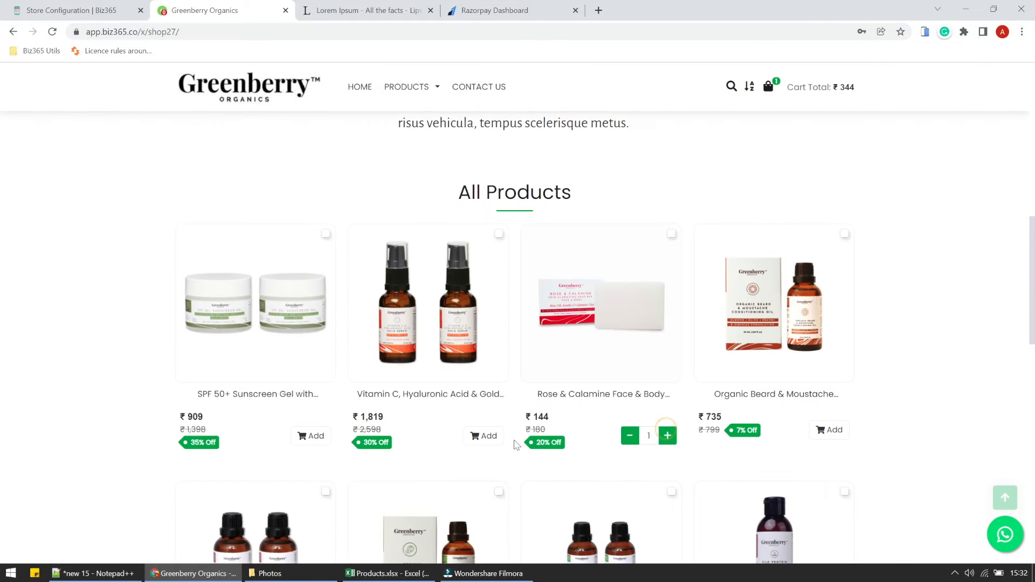
{"action": "left_click", "coordinate": [482, 436]}
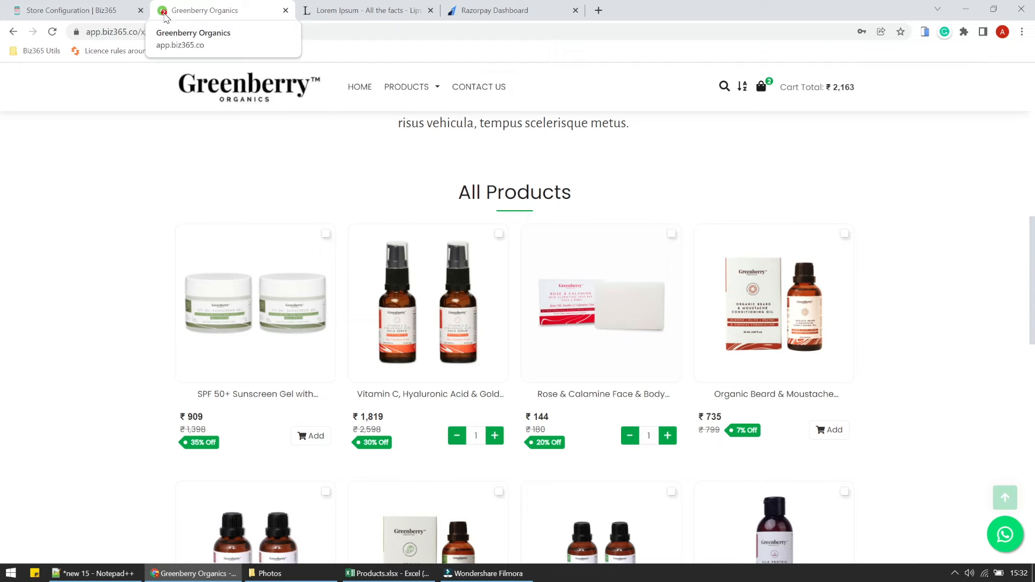
{"action": "scroll", "coordinate": [668, 353], "scroll_direction": "up", "scroll_amount": 10}
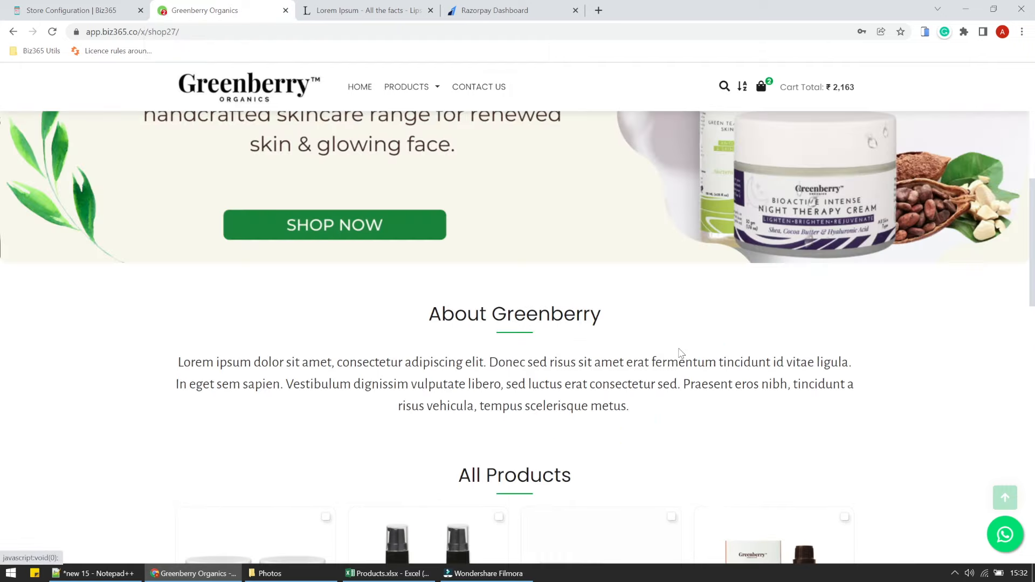
{"action": "left_click", "coordinate": [106, 9]}
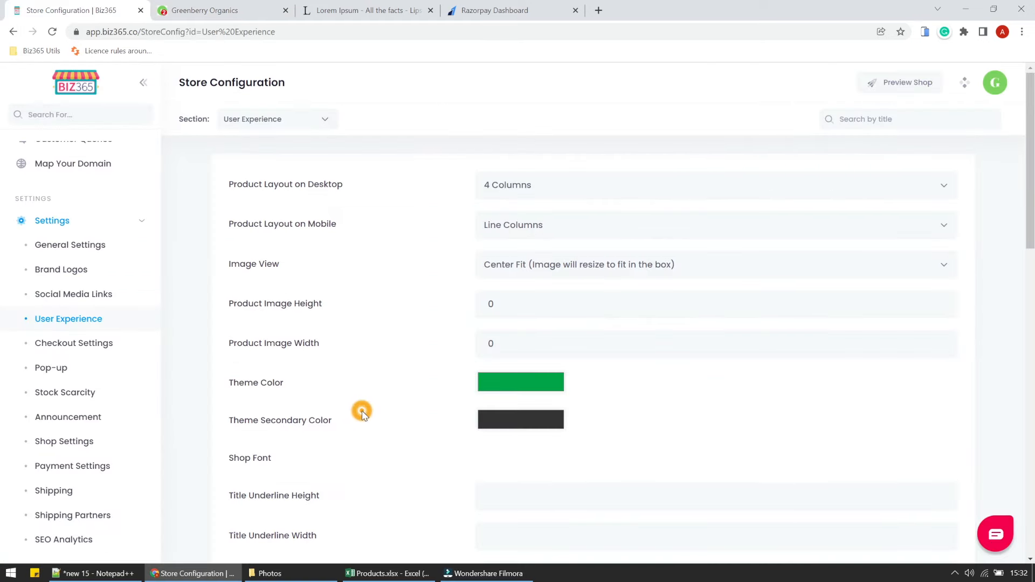
{"action": "scroll", "coordinate": [364, 416], "scroll_direction": "down", "scroll_amount": 8}
{"action": "scroll", "coordinate": [364, 416], "scroll_direction": "down", "scroll_amount": 3}
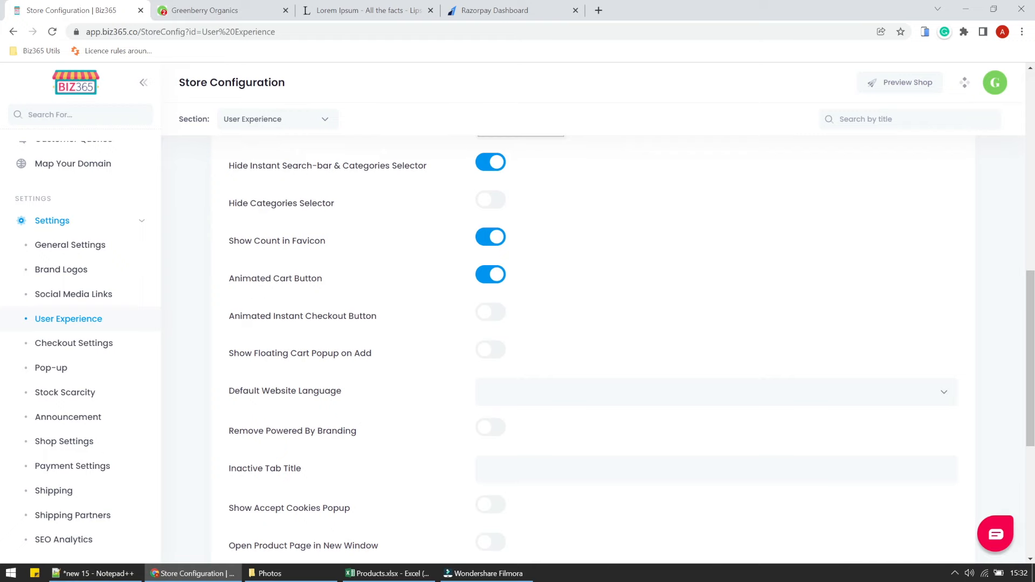
Open Lakadong Turmeric Powder from the Grocery category and choose Buy It Now.
{"action": "left_click", "coordinate": [232, 8]}
{"action": "scroll", "coordinate": [372, 215], "scroll_direction": "down", "scroll_amount": 3}
{"action": "scroll", "coordinate": [409, 135], "scroll_direction": "up", "scroll_amount": 3}
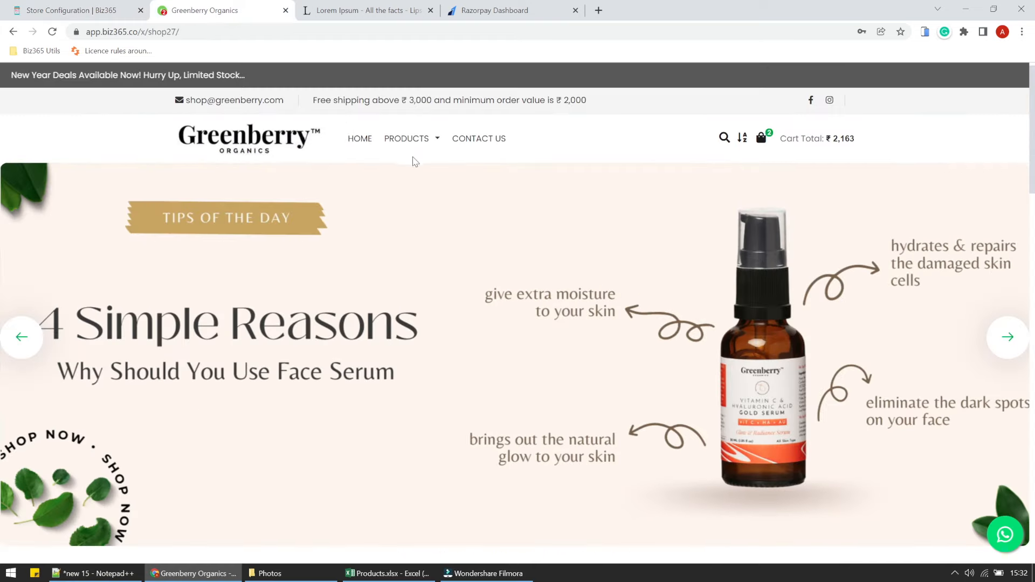
{"action": "mouse_move", "coordinate": [411, 141]}
{"action": "left_click", "coordinate": [417, 258]}
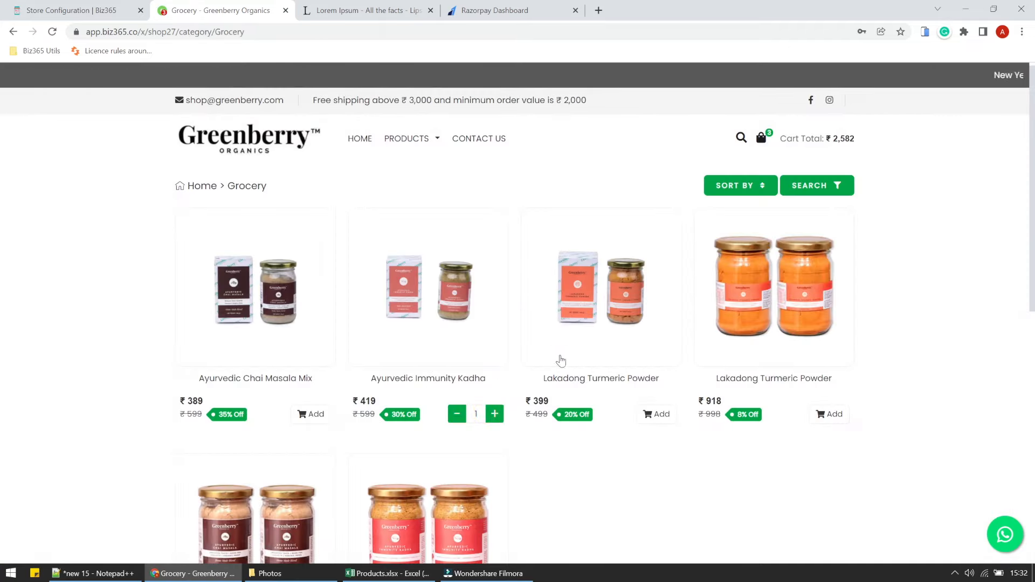
{"action": "left_click", "coordinate": [581, 320]}
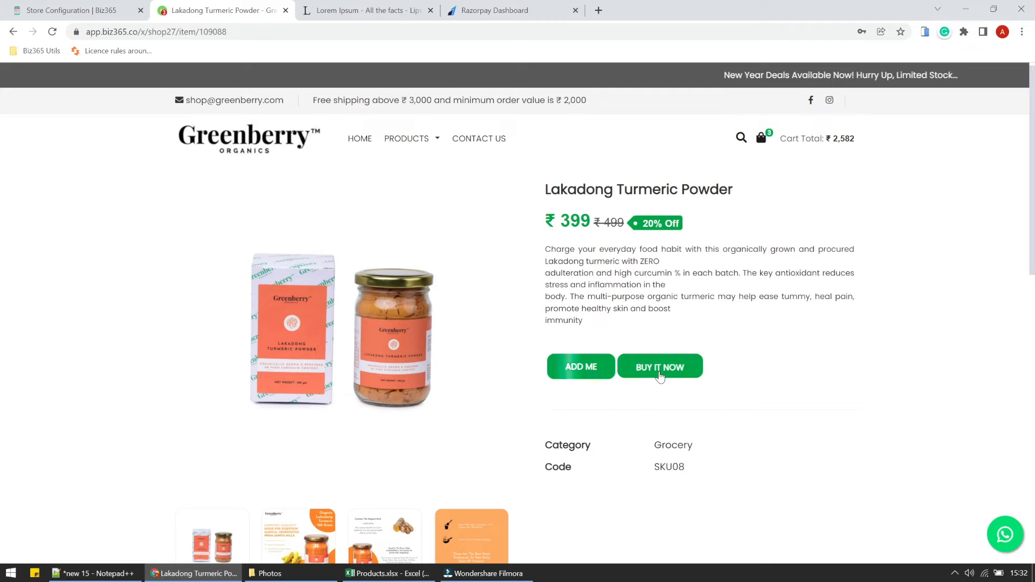
{"action": "left_click", "coordinate": [660, 376]}
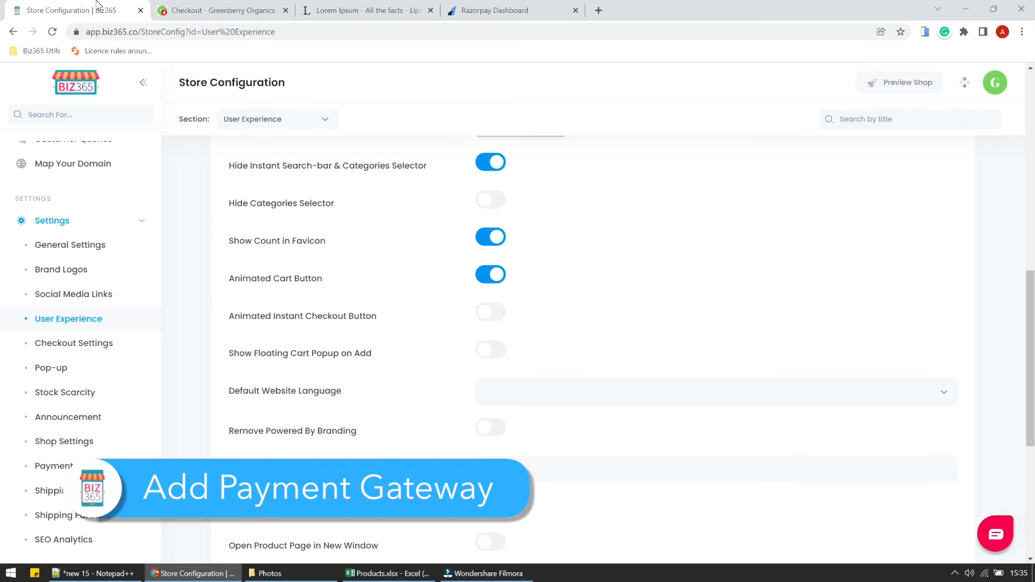
Choose RazorPay as the gateway in the store's Payment Settings.
{"action": "scroll", "coordinate": [93, 385], "scroll_direction": "down", "scroll_amount": 3}
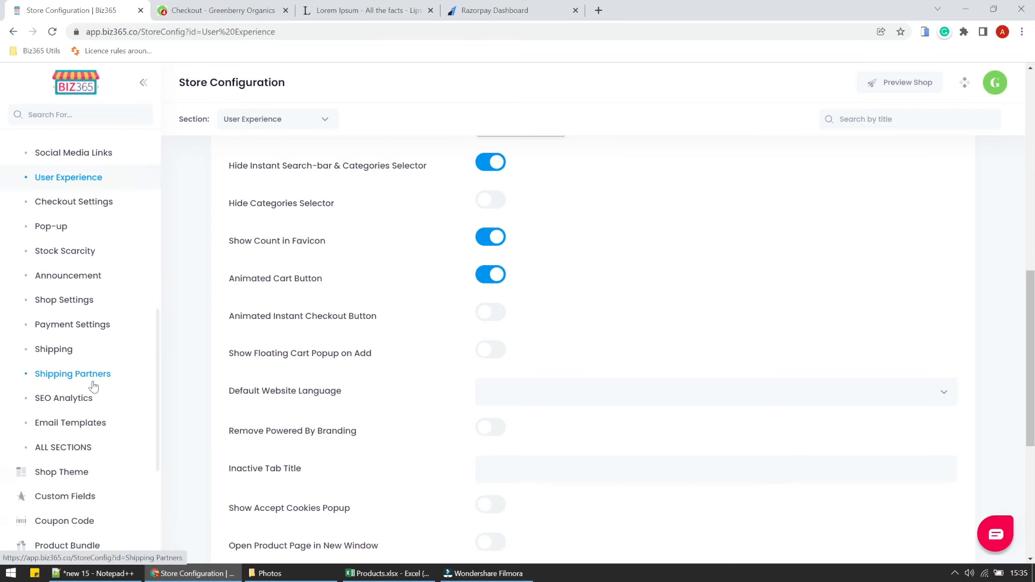
{"action": "scroll", "coordinate": [93, 386], "scroll_direction": "down", "scroll_amount": 3}
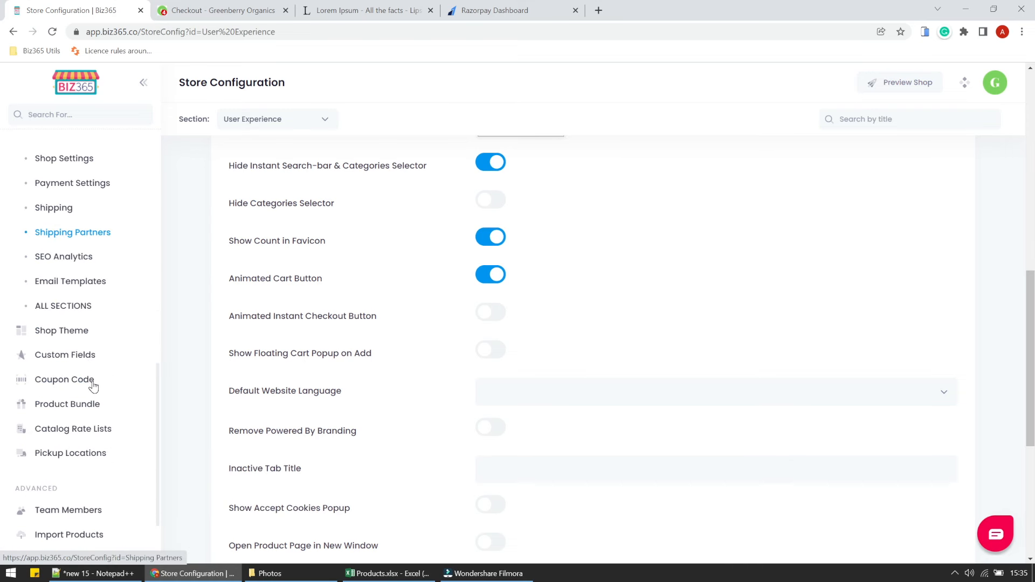
{"action": "left_click", "coordinate": [75, 189]}
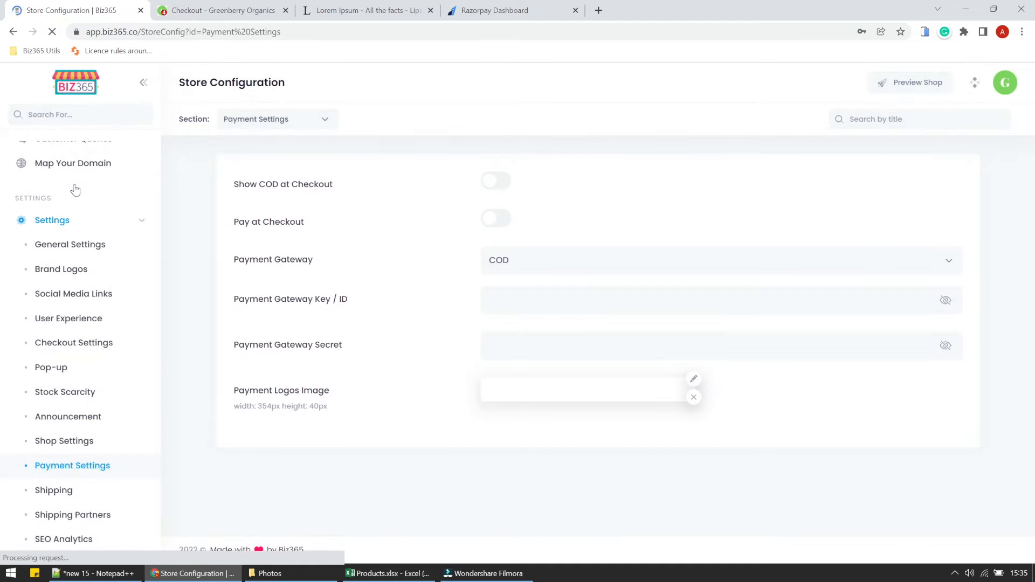
{"action": "left_click", "coordinate": [521, 261]}
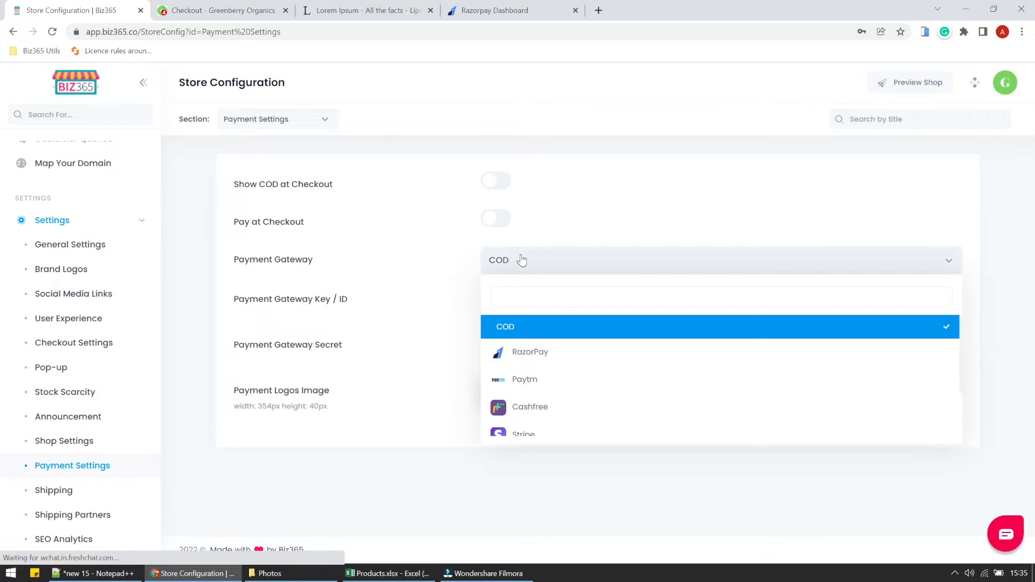
{"action": "left_click", "coordinate": [531, 353]}
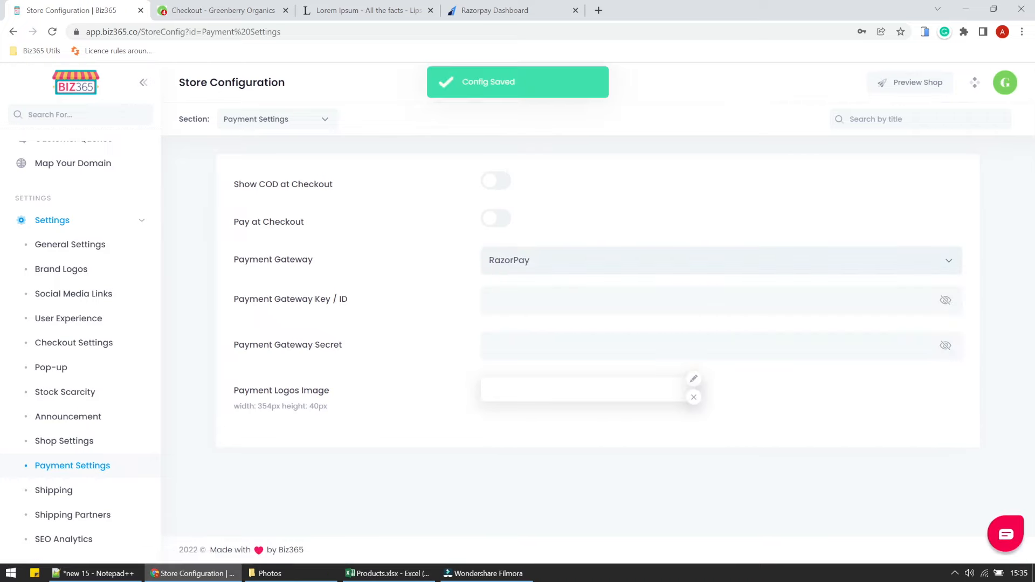
Look through the other gateway options, then keep RazorPay selected.
{"action": "left_click", "coordinate": [551, 268]}
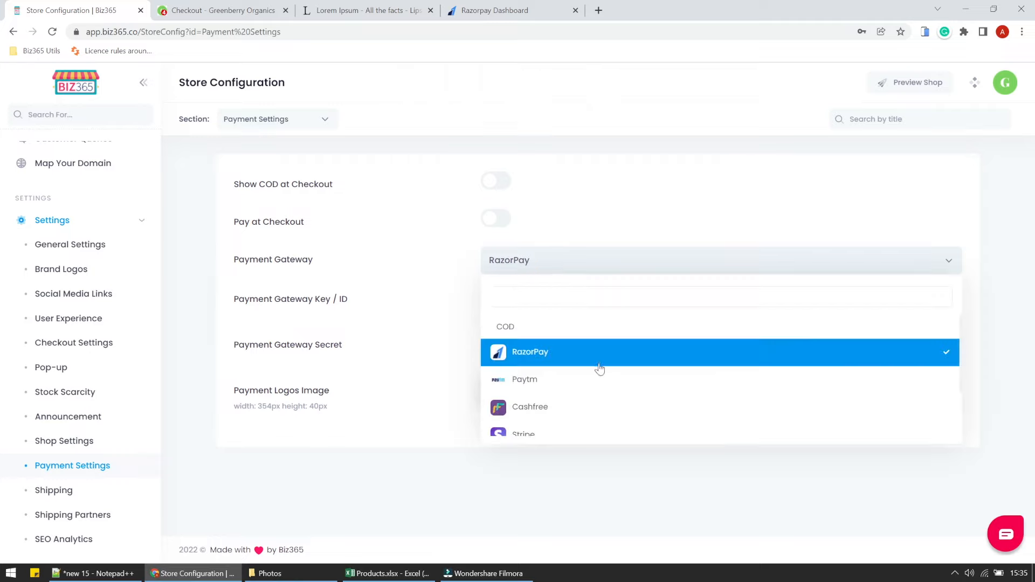
{"action": "scroll", "coordinate": [593, 370], "scroll_direction": "down", "scroll_amount": 2}
{"action": "scroll", "coordinate": [594, 370], "scroll_direction": "up", "scroll_amount": 2}
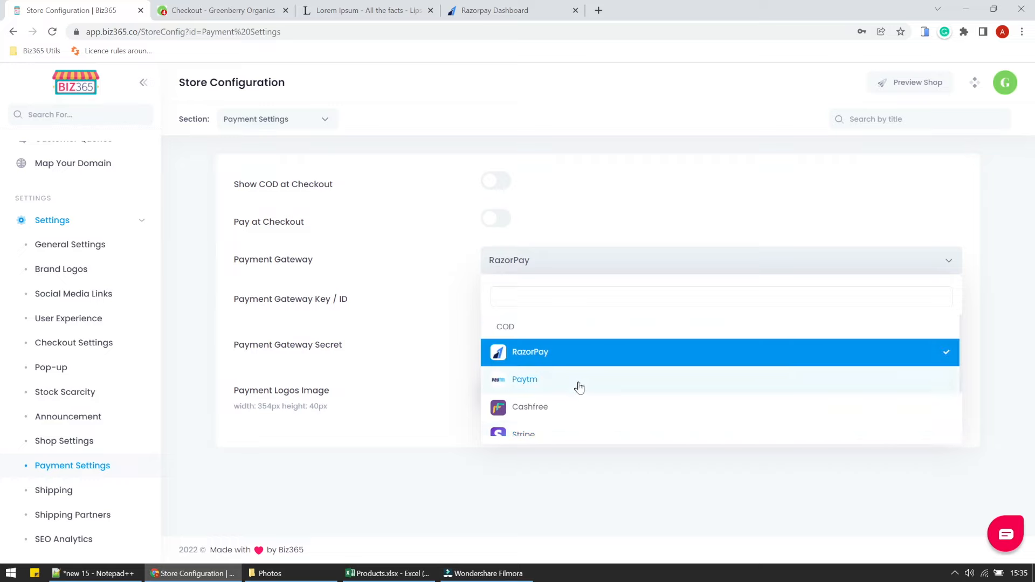
{"action": "scroll", "coordinate": [584, 407], "scroll_direction": "down", "scroll_amount": 2}
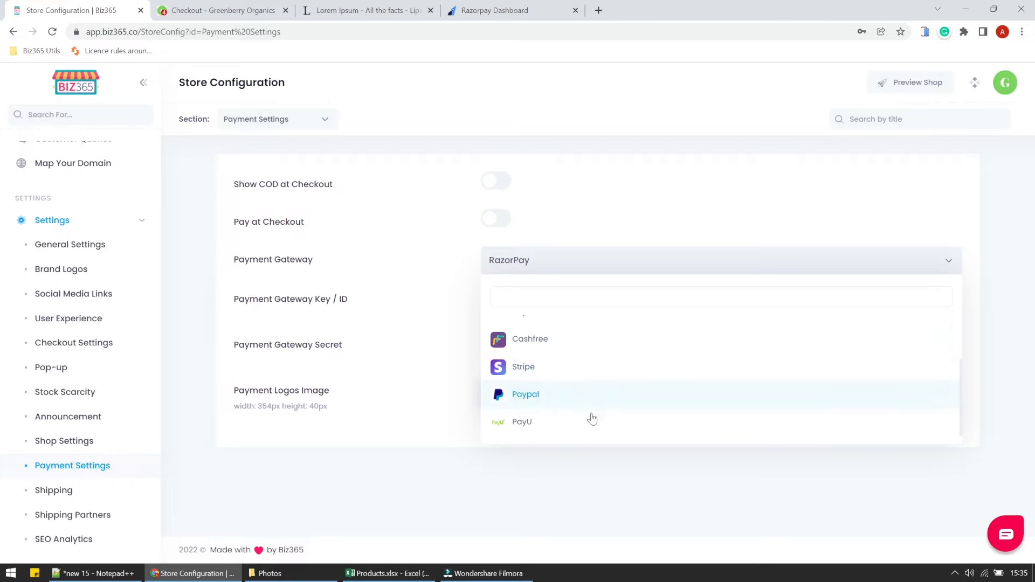
{"action": "scroll", "coordinate": [599, 424], "scroll_direction": "up", "scroll_amount": 2}
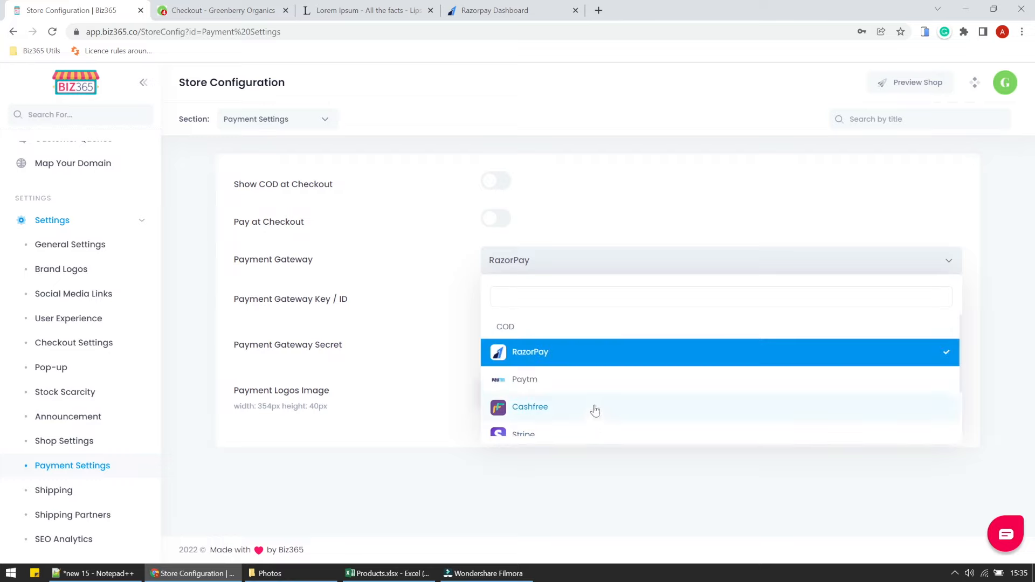
{"action": "scroll", "coordinate": [590, 382], "scroll_direction": "down", "scroll_amount": 2}
{"action": "scroll", "coordinate": [591, 382], "scroll_direction": "up", "scroll_amount": 2}
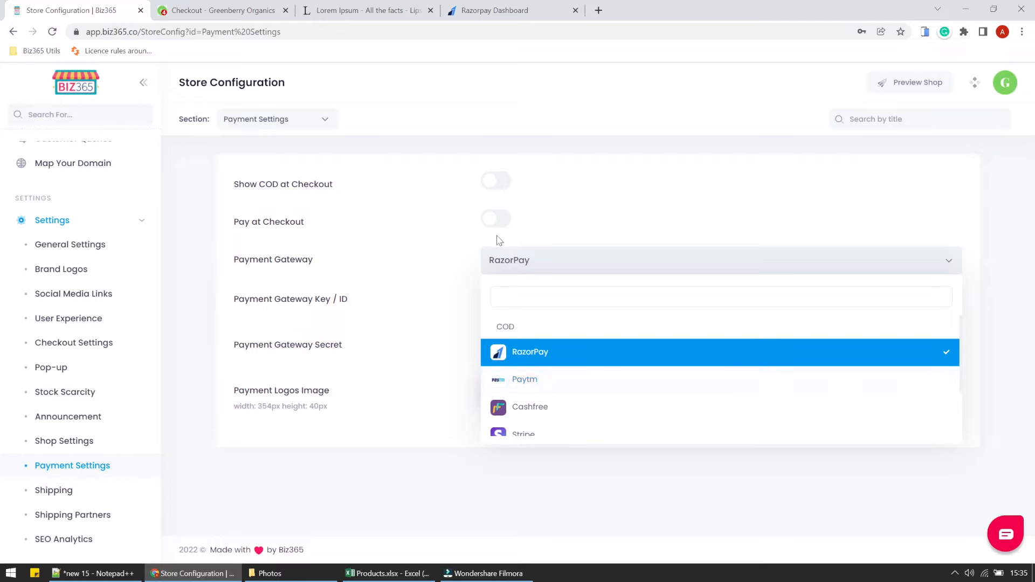
{"action": "left_click", "coordinate": [506, 263]}
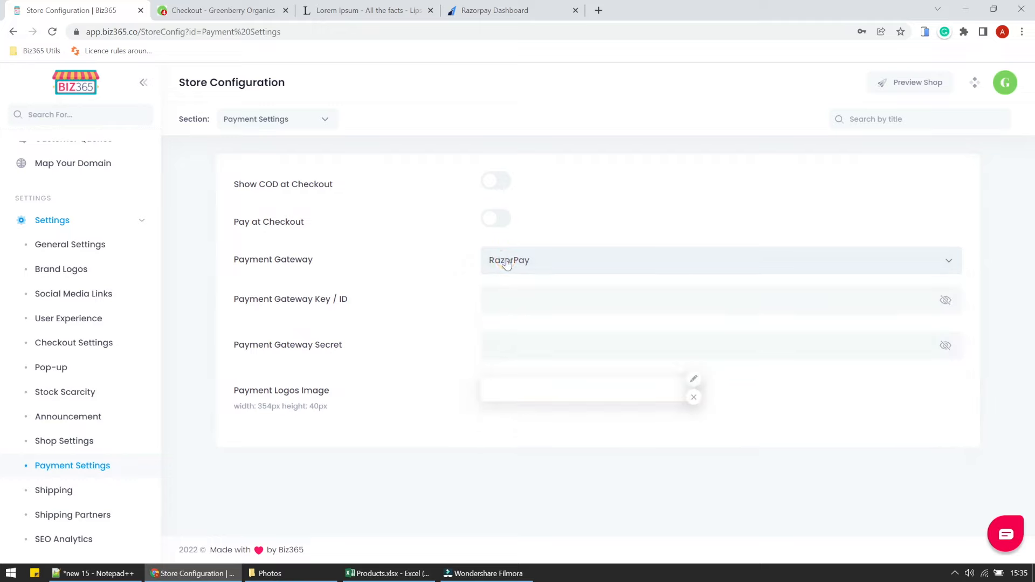
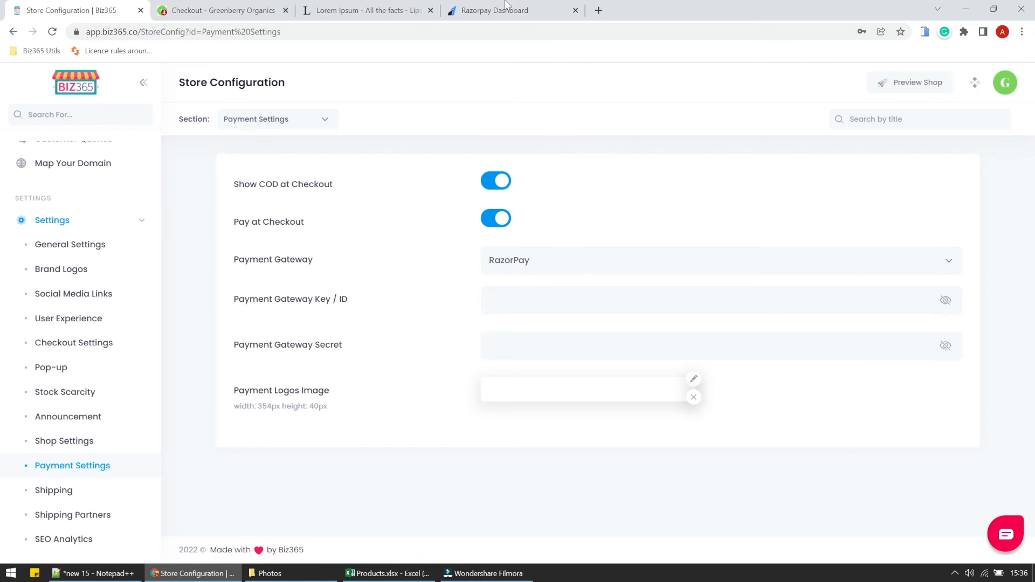
Switch to the Razorpay dashboard tab showing Settings > API Keys in test mode.
{"action": "left_click", "coordinate": [504, 4]}
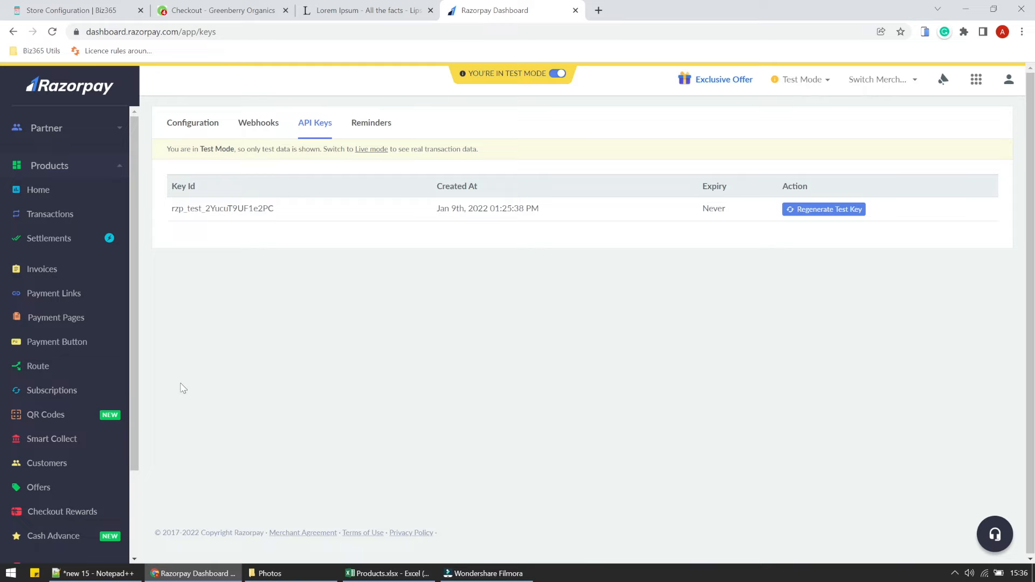
Regenerate the Razorpay test API key, deactivating the old key immediately.
{"action": "left_click_drag", "start_coordinate": [137, 405], "coordinate": [144, 490]}
{"action": "left_click", "coordinate": [51, 512]}
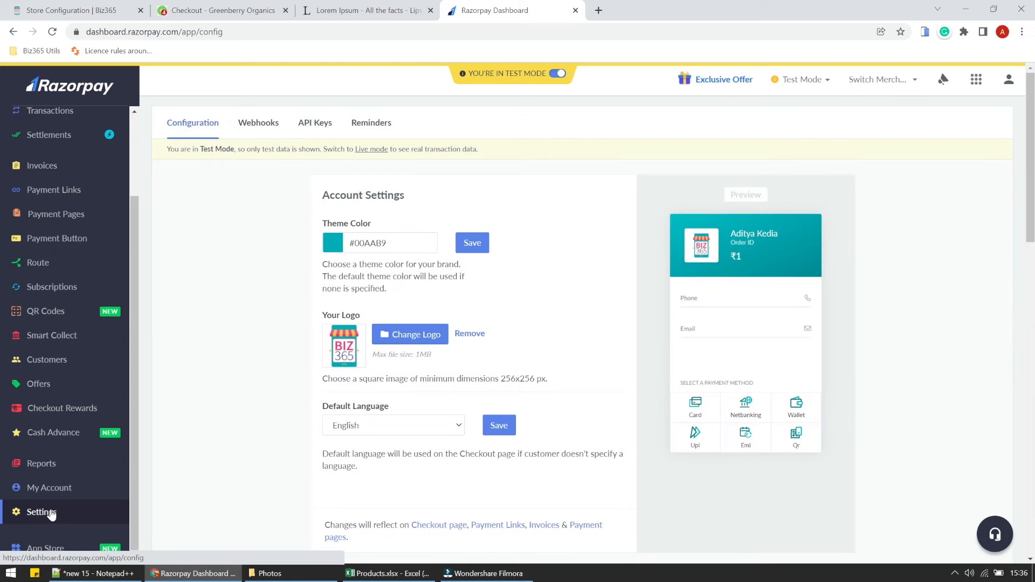
{"action": "left_click", "coordinate": [311, 130]}
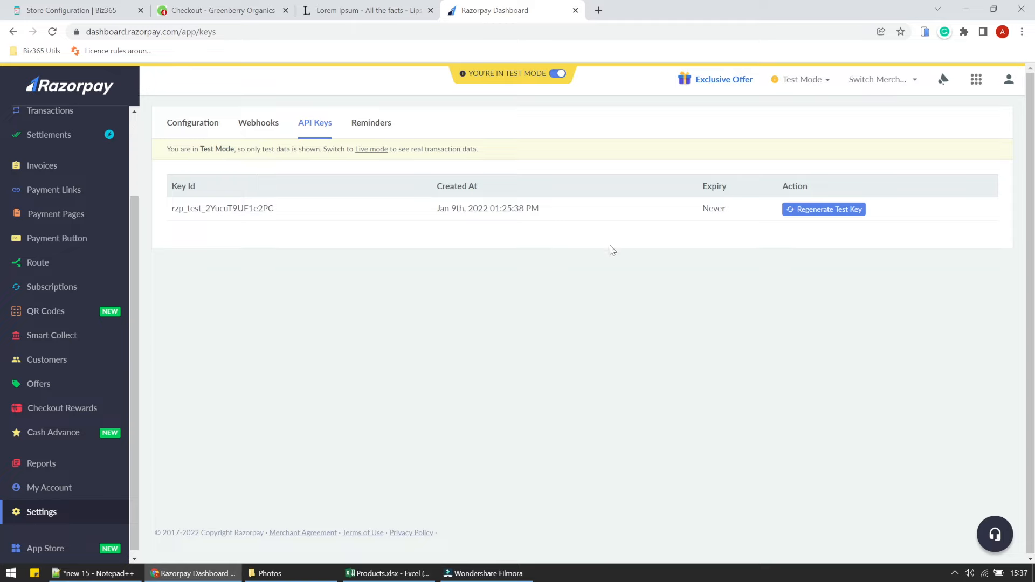
{"action": "left_click", "coordinate": [813, 210]}
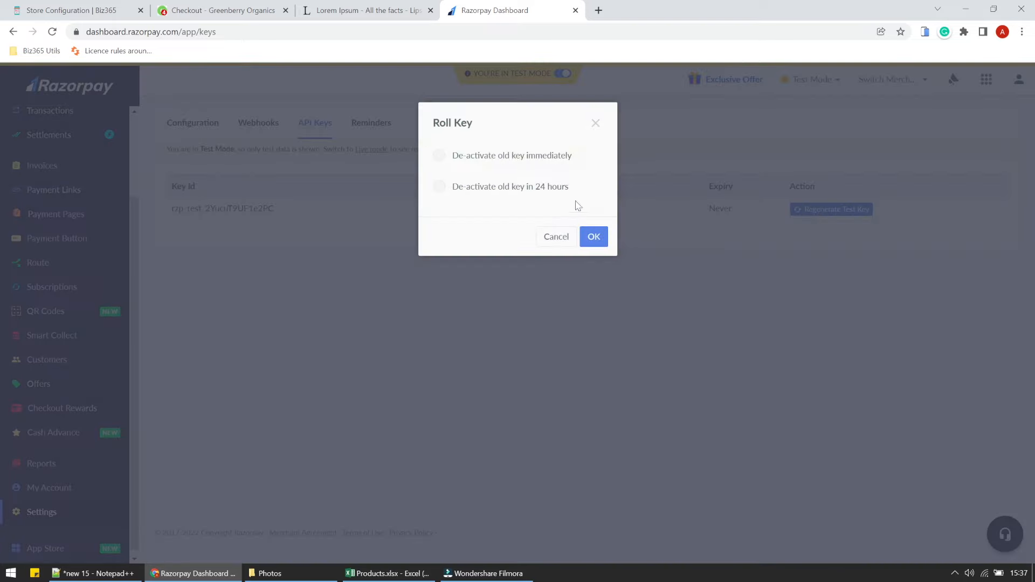
{"action": "left_click", "coordinate": [511, 158]}
{"action": "left_click", "coordinate": [593, 238]}
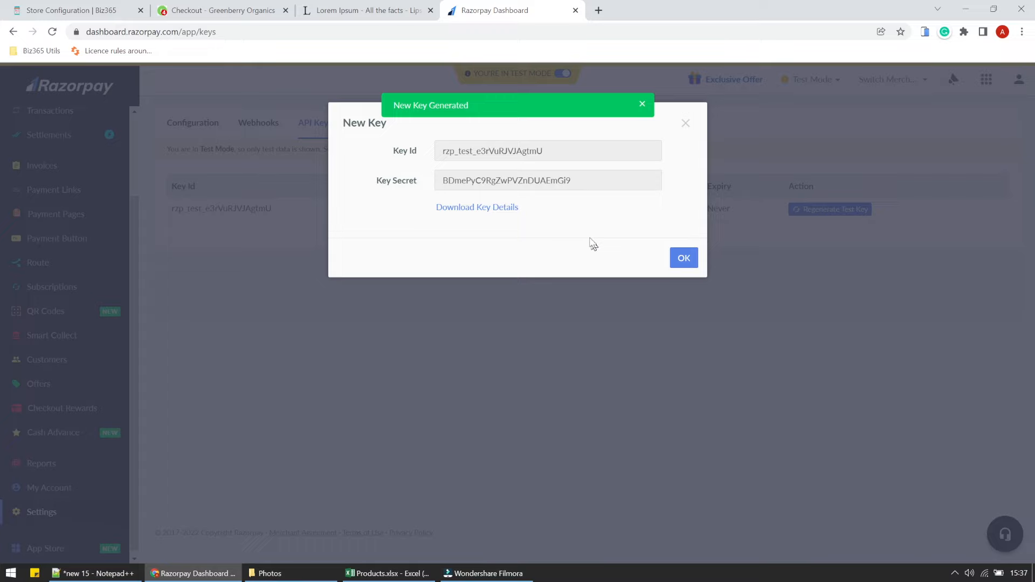
Copy the new Key Id and return to the Biz365 payment settings.
{"action": "left_click_drag", "start_coordinate": [439, 152], "coordinate": [537, 151]}
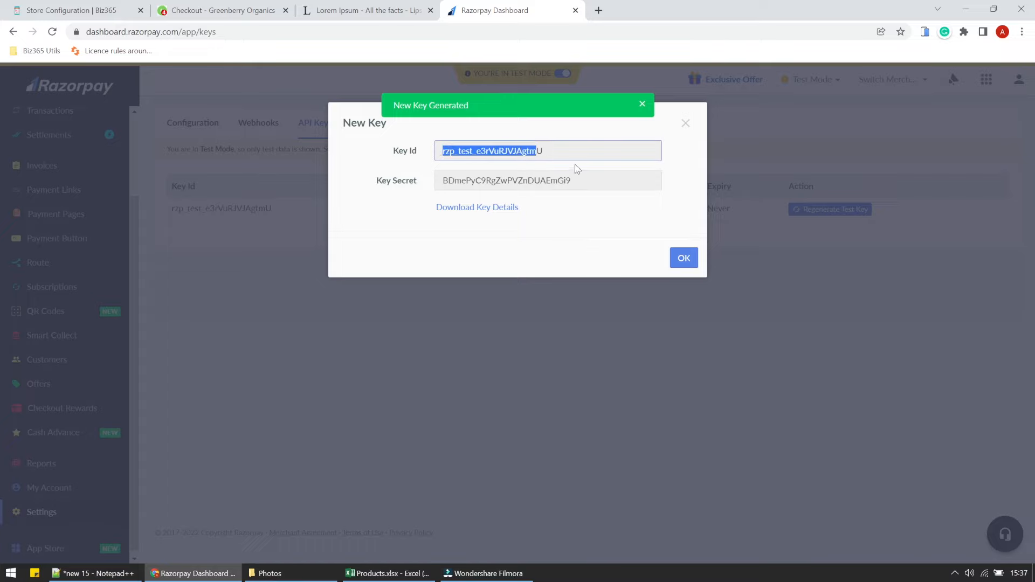
{"action": "left_click_drag", "start_coordinate": [537, 151], "coordinate": [575, 152]}
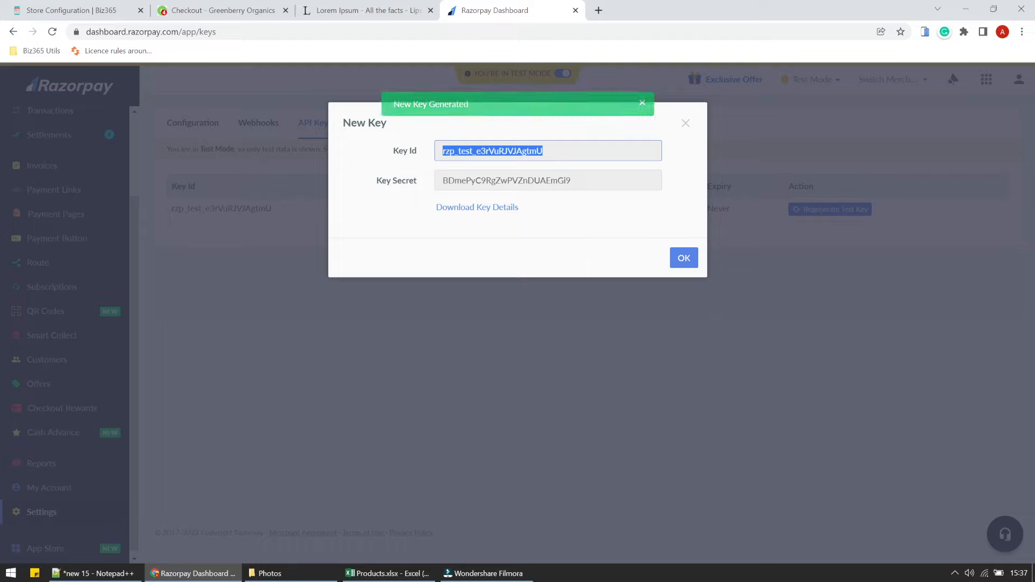
{"action": "right_click", "coordinate": [470, 153]}
{"action": "left_click", "coordinate": [518, 164]}
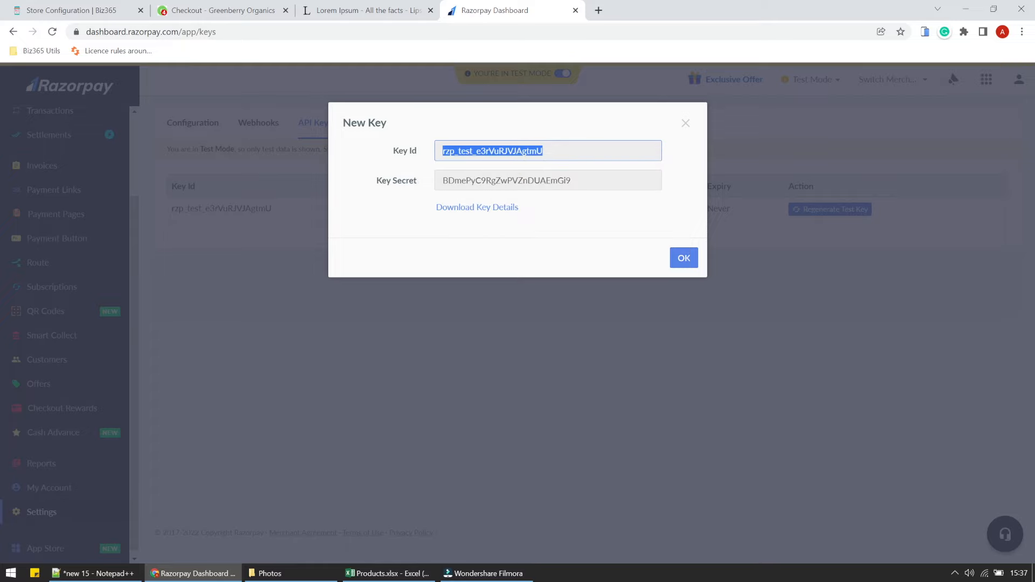
{"action": "left_click", "coordinate": [100, 14]}
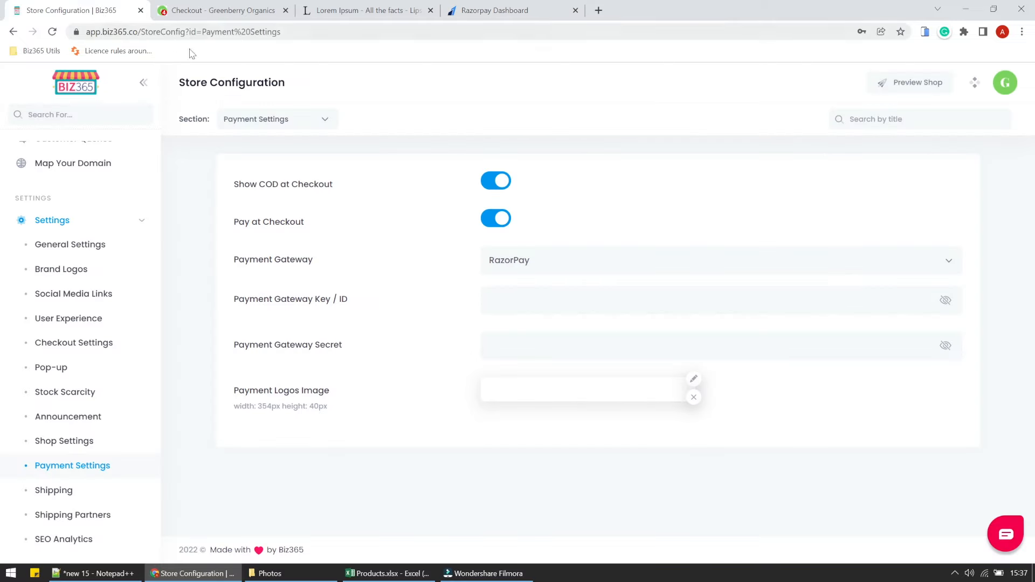
Paste the new Key Id into the Payment Gateway Key / ID field and verify it.
{"action": "right_click", "coordinate": [492, 299]}
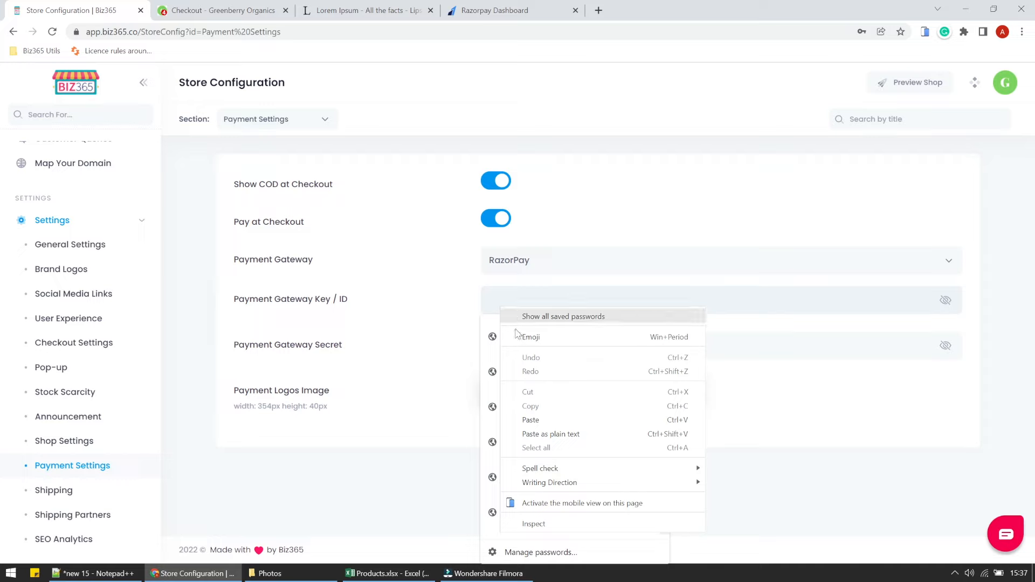
{"action": "left_click", "coordinate": [541, 418]}
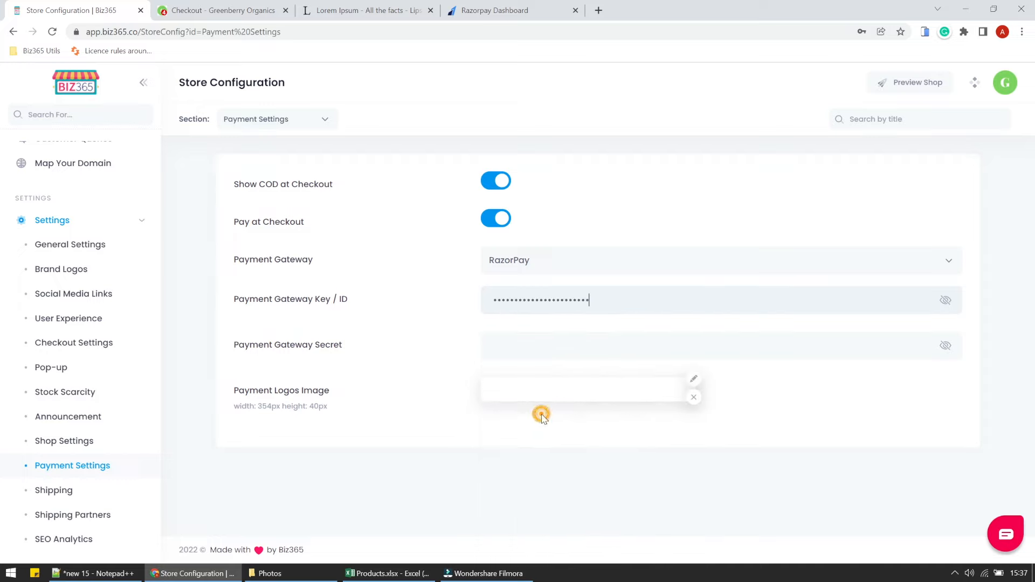
{"action": "left_click", "coordinate": [944, 302]}
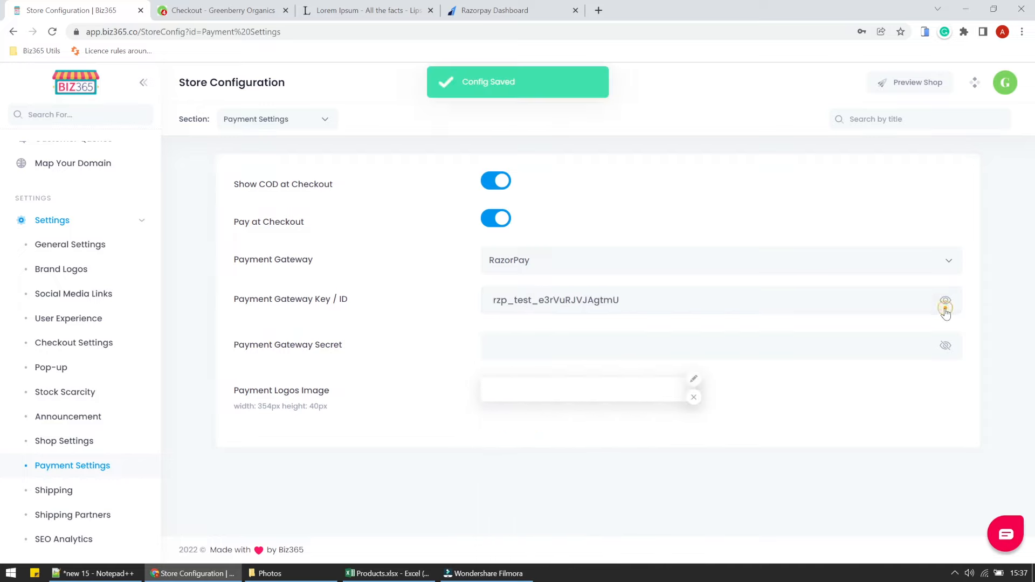
{"action": "left_click", "coordinate": [271, 6]}
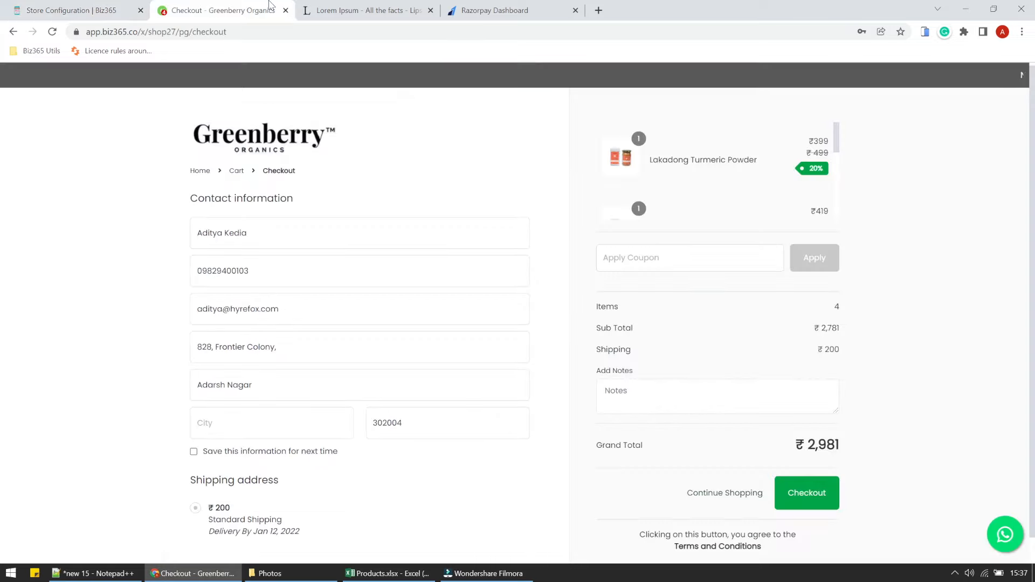
Copy the Razorpay Key Secret into Payment Gateway Secret and save the configuration.
{"action": "left_click", "coordinate": [477, 11]}
{"action": "double_click", "coordinate": [488, 180]}
{"action": "right_click", "coordinate": [490, 180]}
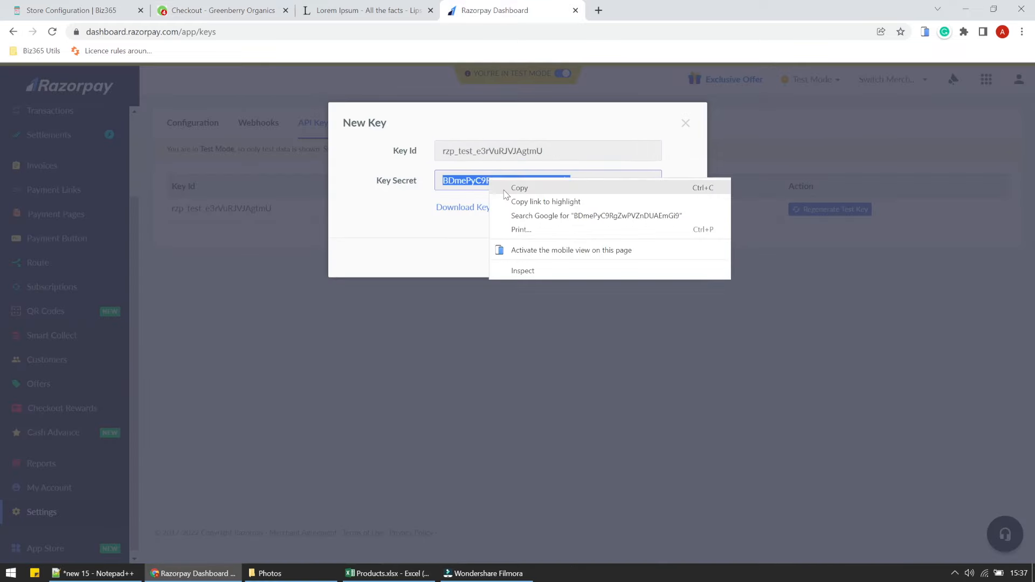
{"action": "left_click", "coordinate": [518, 188]}
{"action": "left_click", "coordinate": [29, 7]}
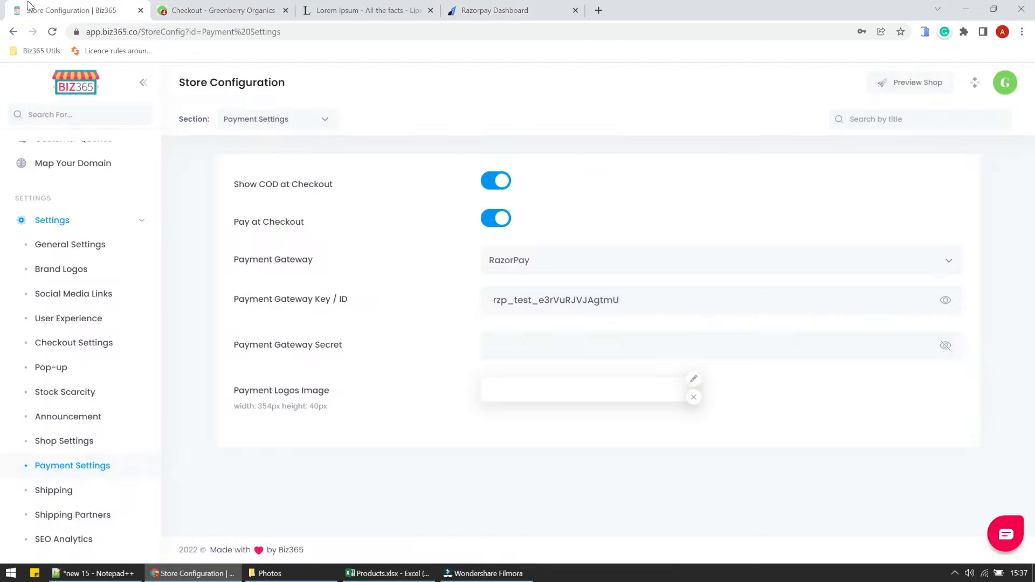
{"action": "right_click", "coordinate": [548, 346]}
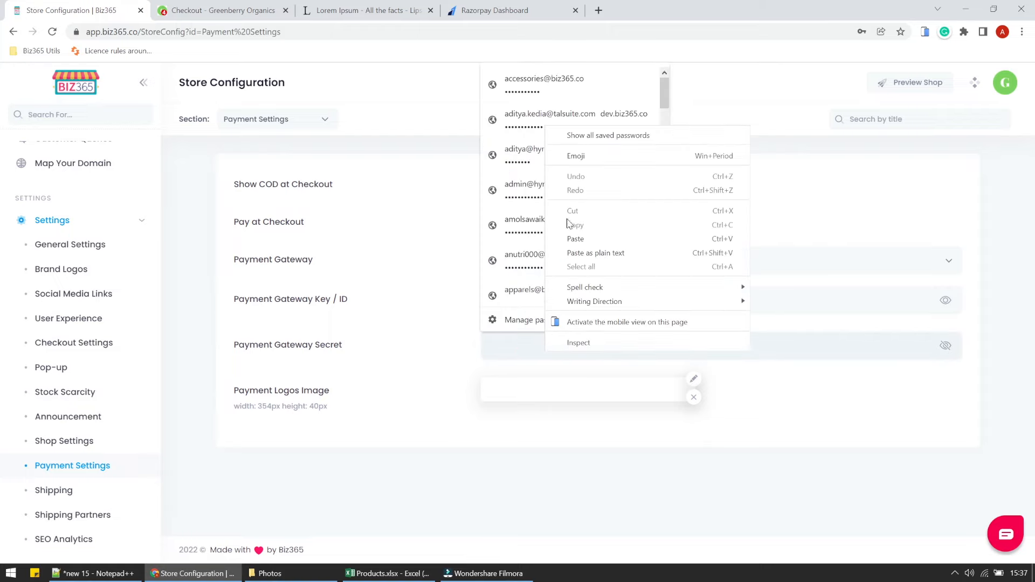
{"action": "left_click", "coordinate": [572, 237]}
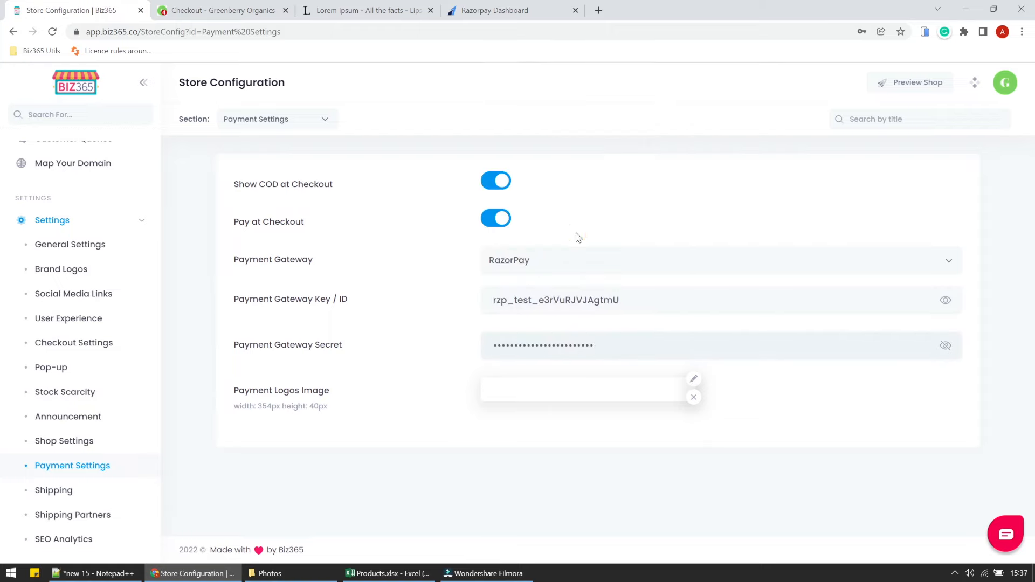
{"action": "left_click", "coordinate": [805, 388]}
{"action": "scroll", "coordinate": [89, 270], "scroll_direction": "up", "scroll_amount": 5}
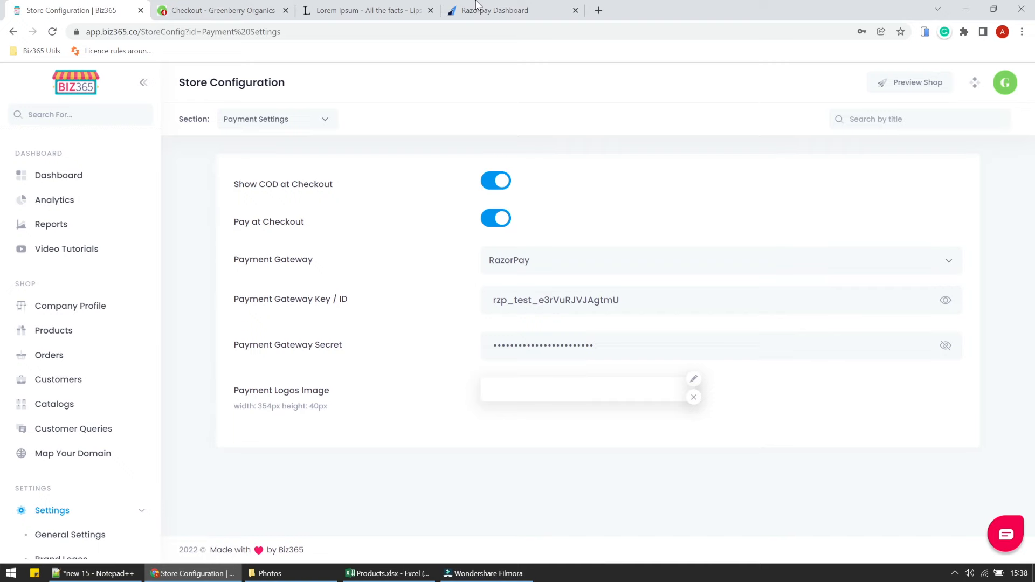
Add the ₹551 raw wild honey and the ₹1,078 honey pack from the Honey category.
{"action": "left_click", "coordinate": [219, 7]}
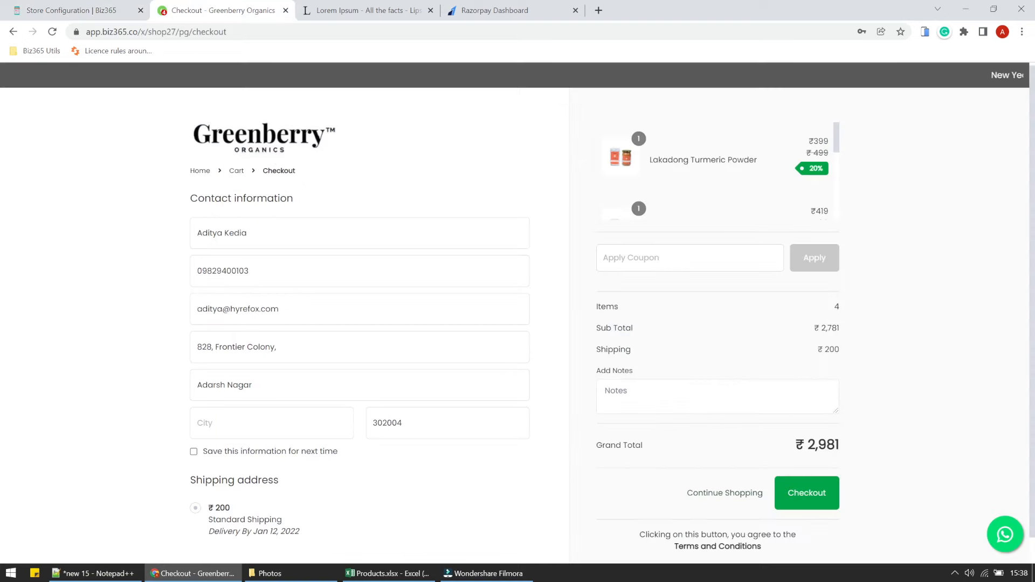
{"action": "left_click", "coordinate": [206, 175]}
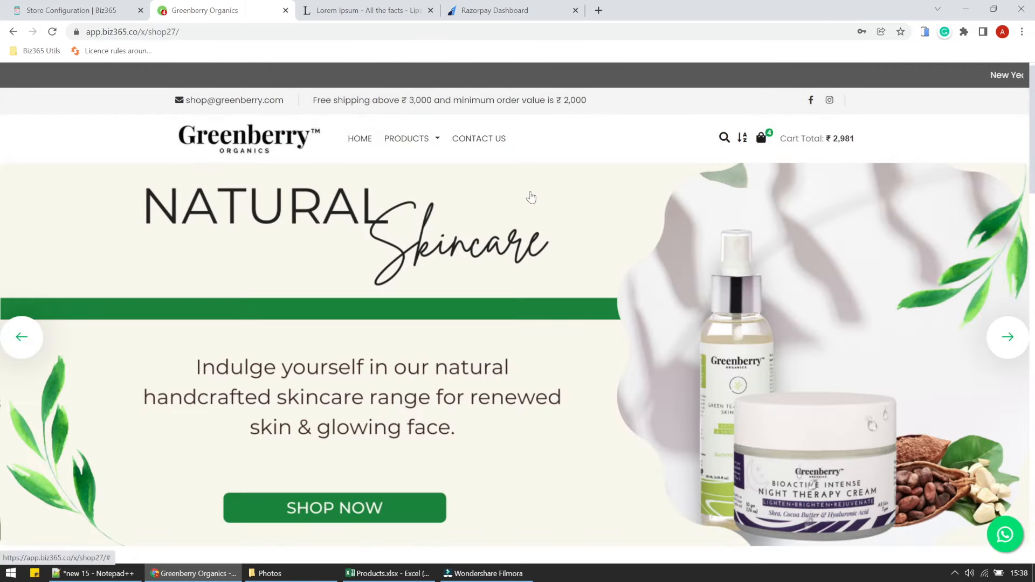
{"action": "left_click", "coordinate": [421, 141]}
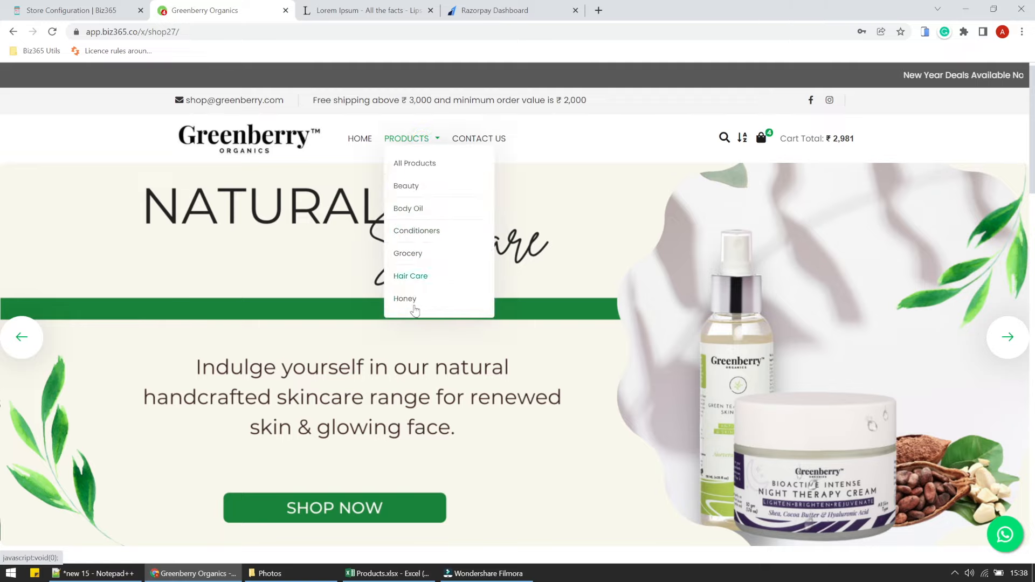
{"action": "left_click", "coordinate": [414, 303]}
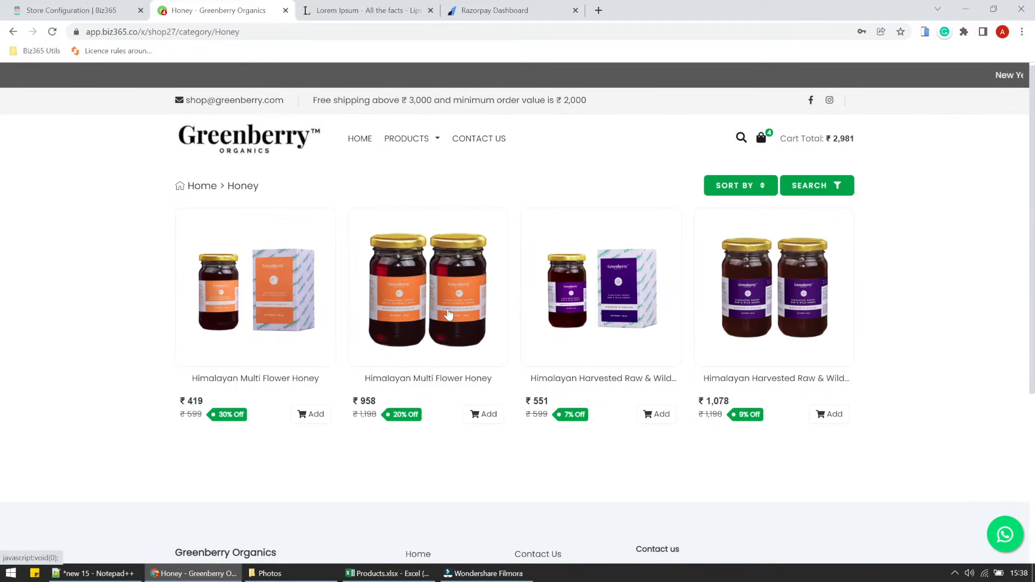
{"action": "left_click", "coordinate": [659, 415]}
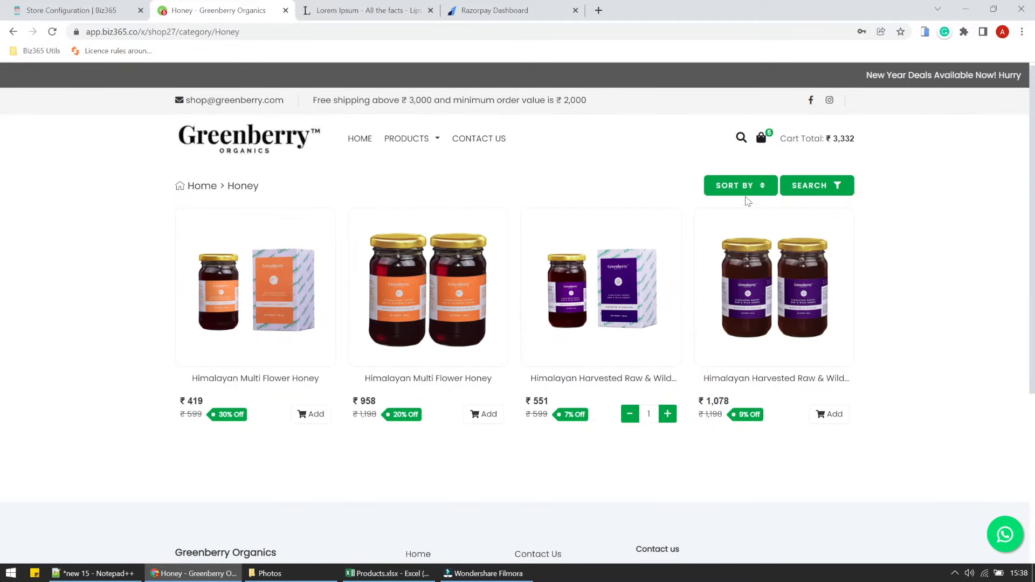
{"action": "left_click", "coordinate": [836, 414]}
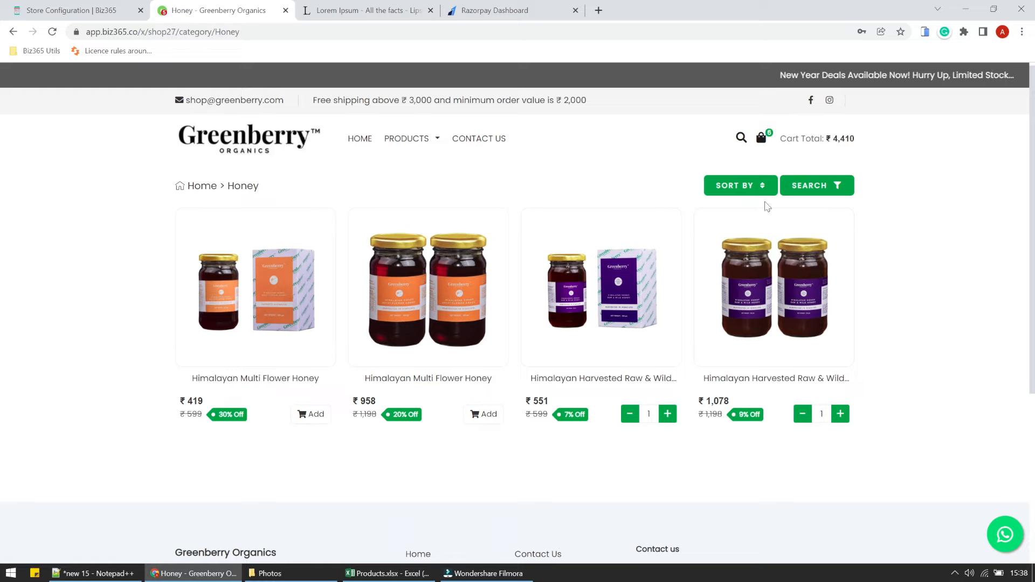
Remove the ₹1,078 honey and Rose & Calamine soap, then check out with Pay Online.
{"action": "left_click", "coordinate": [762, 144]}
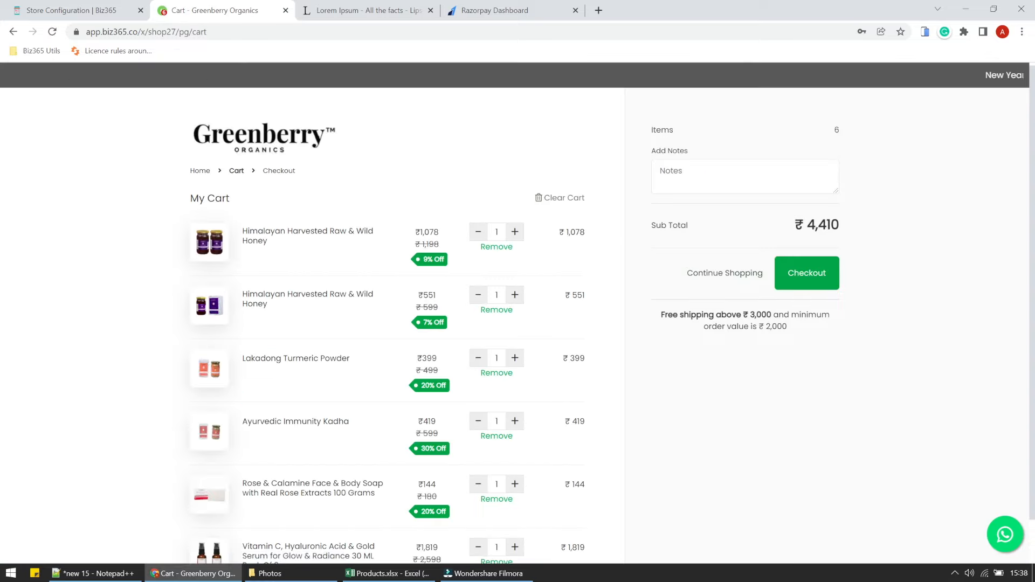
{"action": "left_click", "coordinate": [478, 232]}
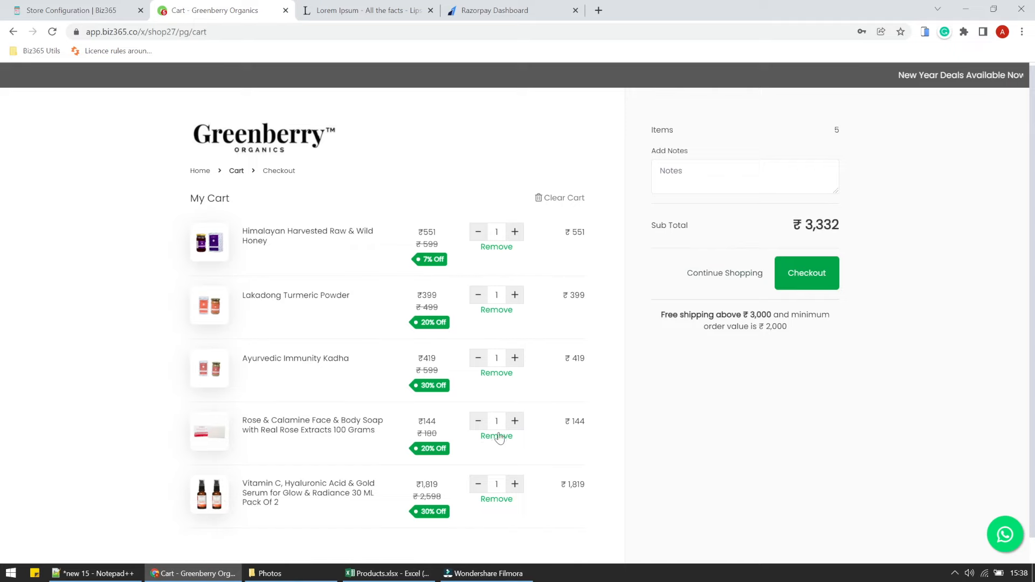
{"action": "left_click", "coordinate": [480, 423]}
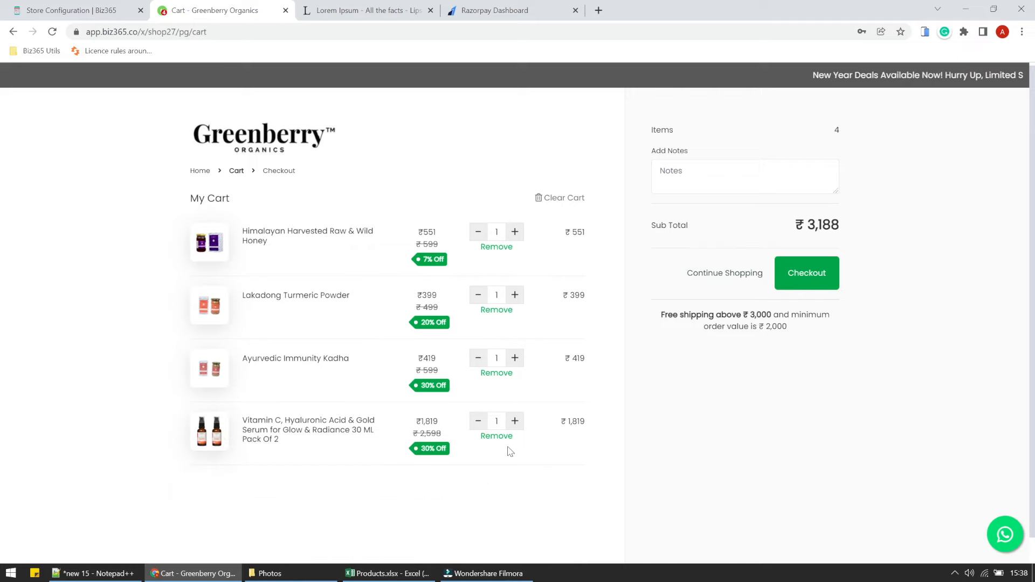
{"action": "left_click", "coordinate": [799, 286]}
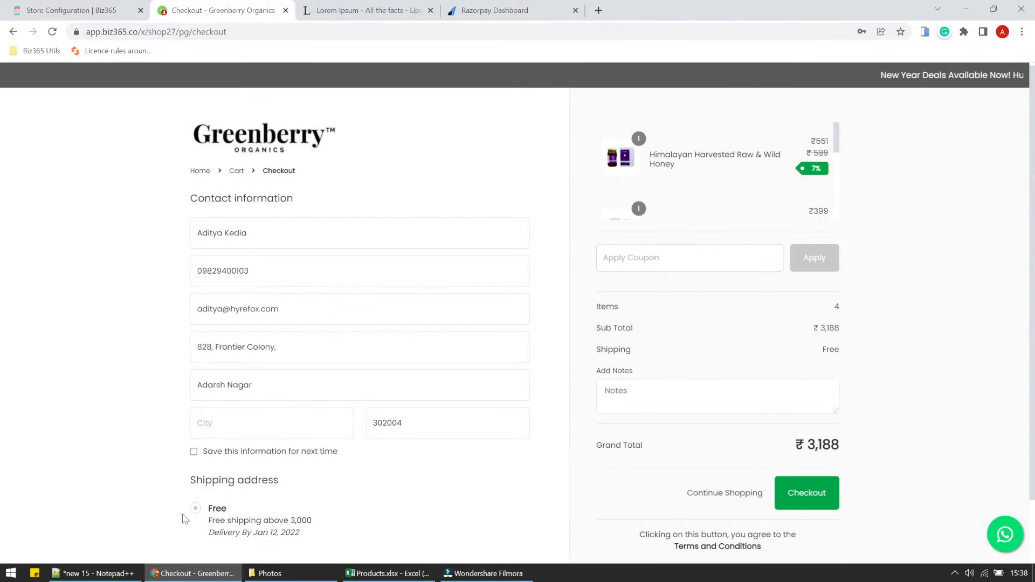
{"action": "scroll", "coordinate": [233, 502], "scroll_direction": "down", "scroll_amount": 1}
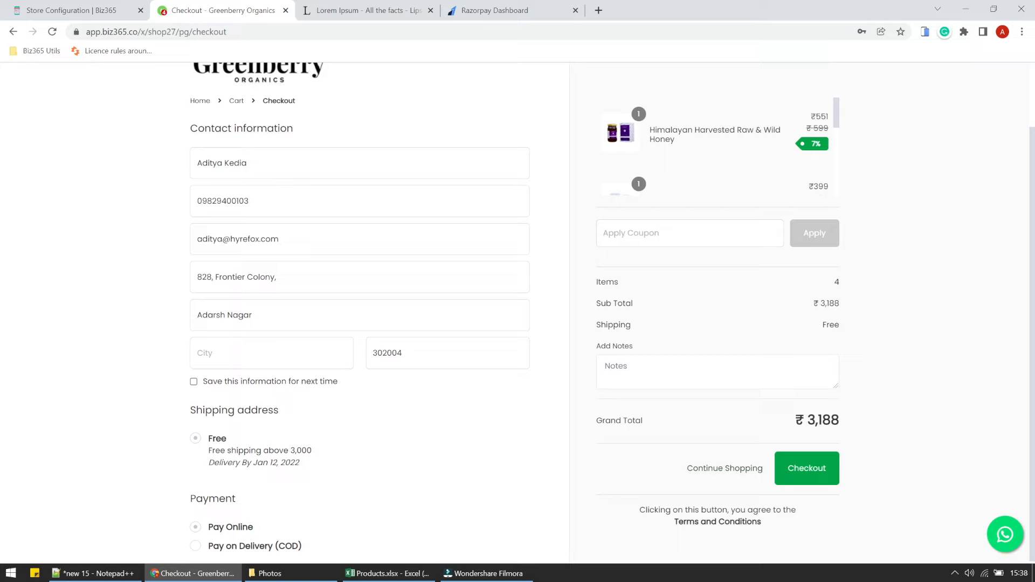
{"action": "left_click", "coordinate": [196, 546]}
{"action": "left_click", "coordinate": [195, 527]}
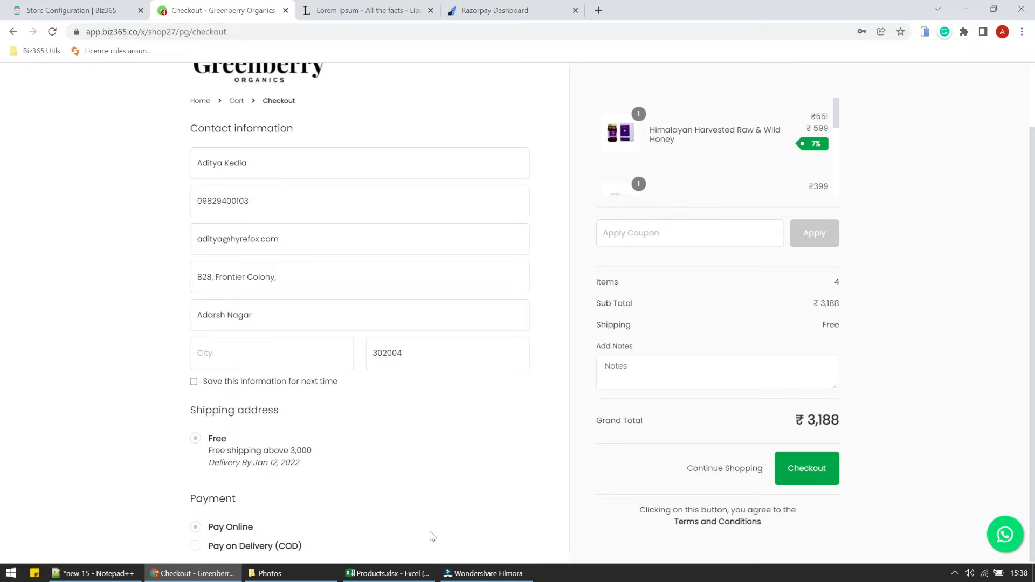
{"action": "left_click", "coordinate": [807, 469]}
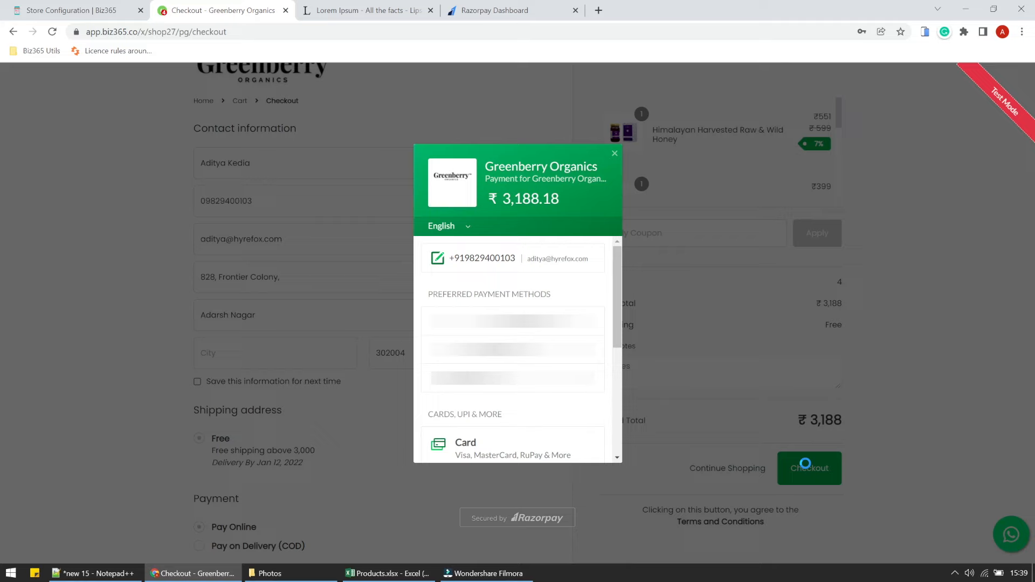
Pay ₹3,188.18 via HDFC netbanking and mark the test payment as Success.
{"action": "scroll", "coordinate": [617, 276], "scroll_direction": "down", "scroll_amount": 4}
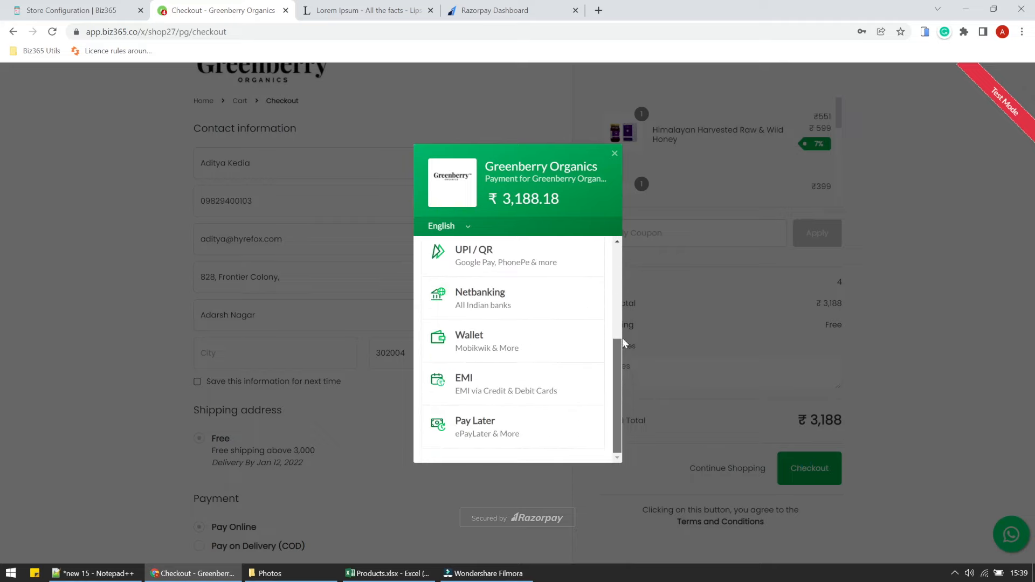
{"action": "scroll", "coordinate": [624, 274], "scroll_direction": "up", "scroll_amount": 4}
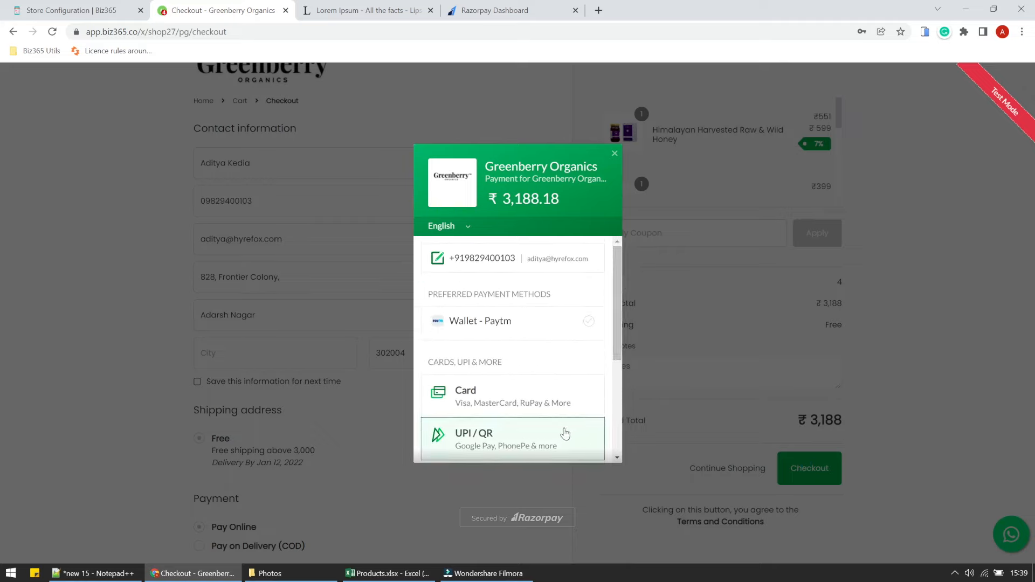
{"action": "left_click_drag", "start_coordinate": [618, 328], "coordinate": [613, 289]}
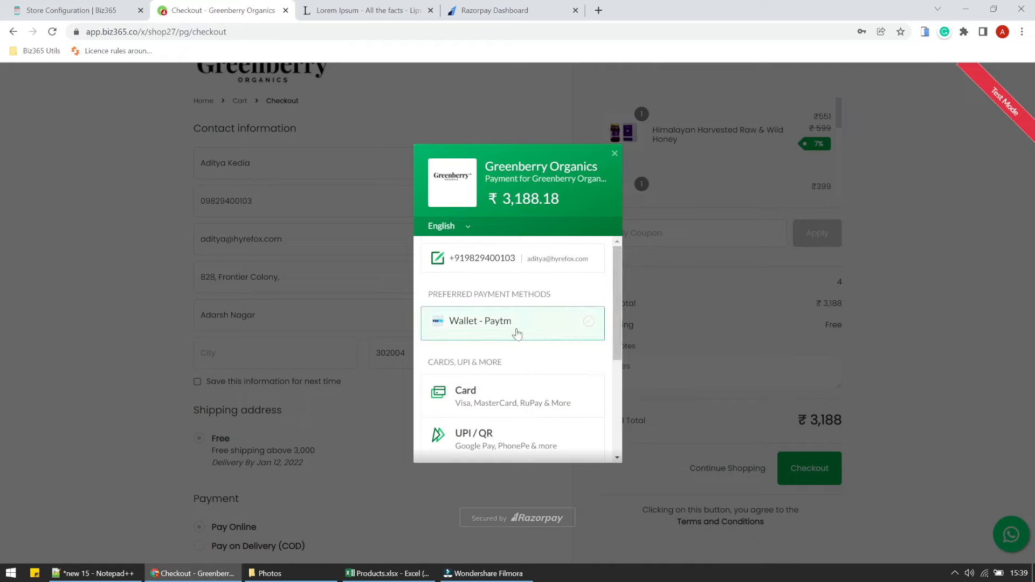
{"action": "left_click_drag", "start_coordinate": [613, 311], "coordinate": [627, 400]}
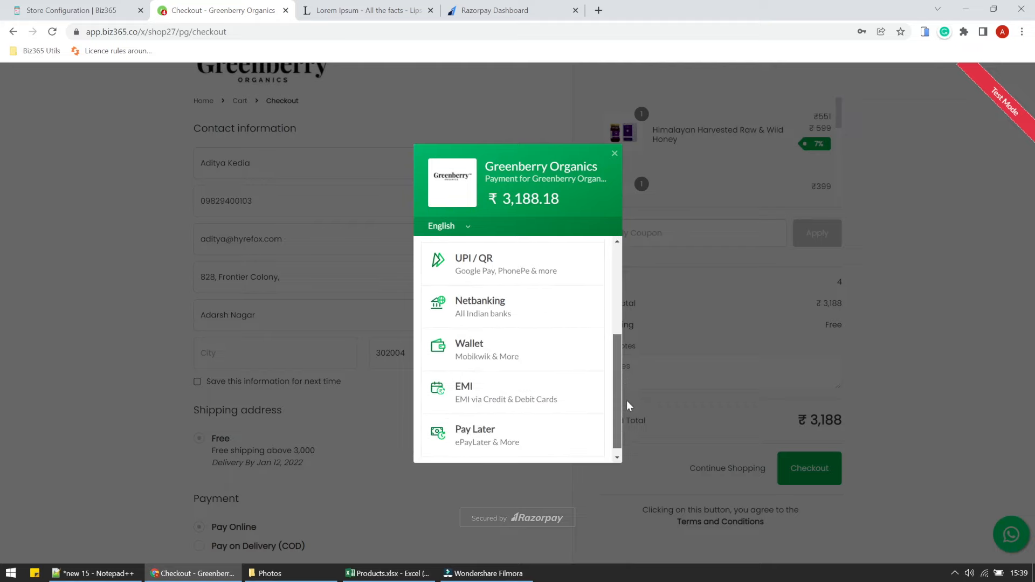
{"action": "left_click", "coordinate": [561, 312]}
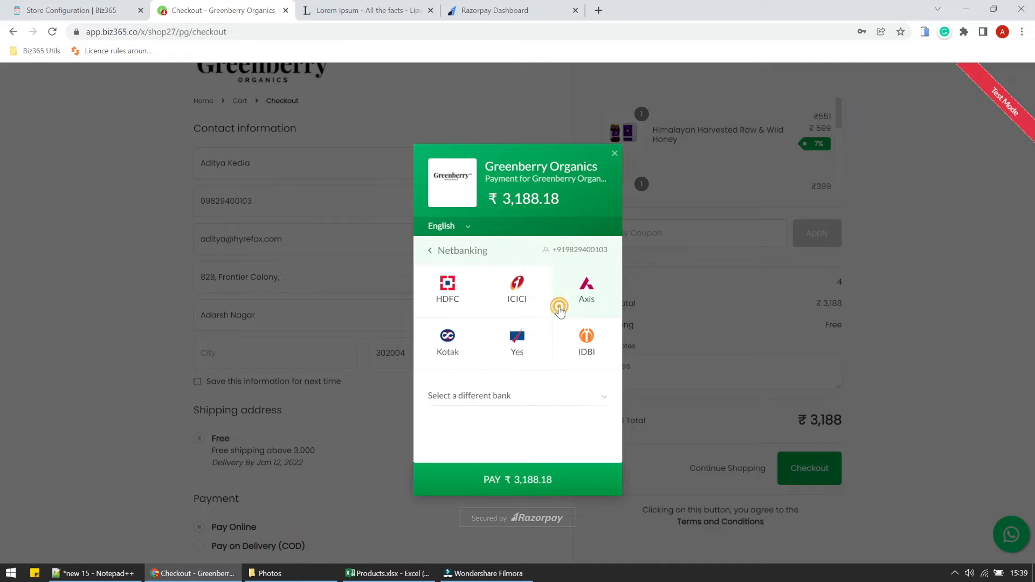
{"action": "left_click", "coordinate": [468, 294]}
{"action": "left_click", "coordinate": [538, 483]}
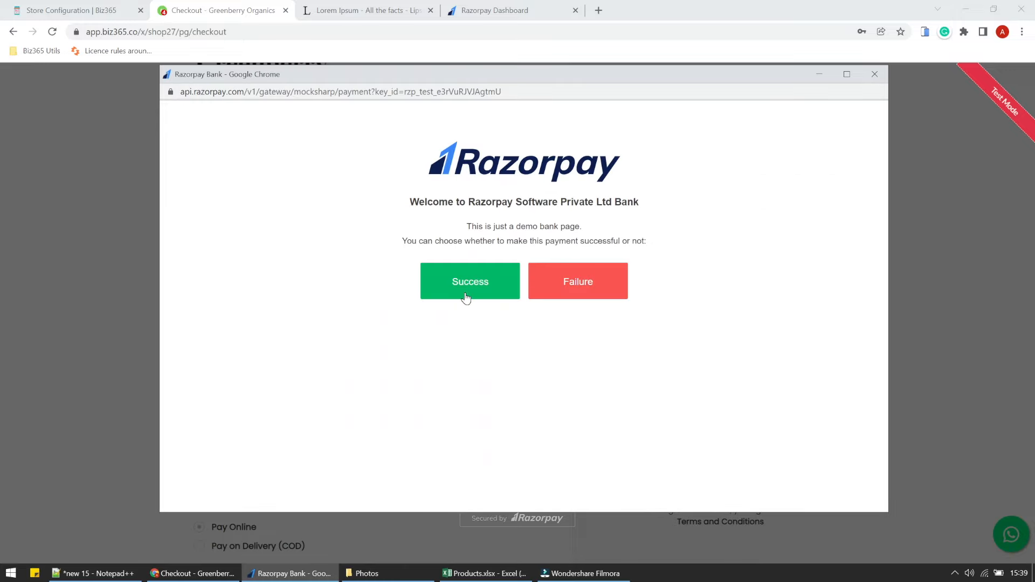
{"action": "left_click", "coordinate": [466, 297]}
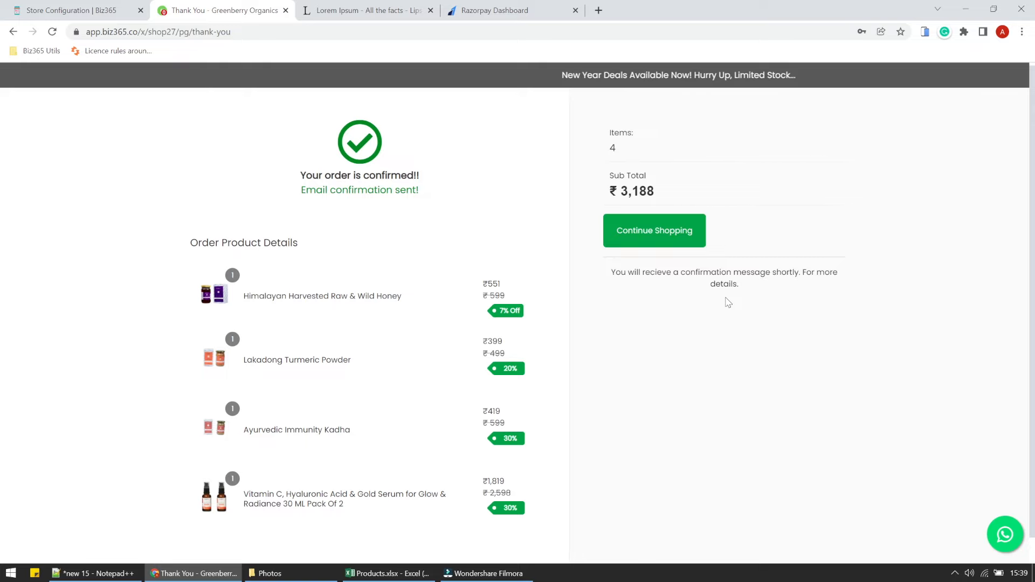
{"action": "left_click", "coordinate": [34, 7]}
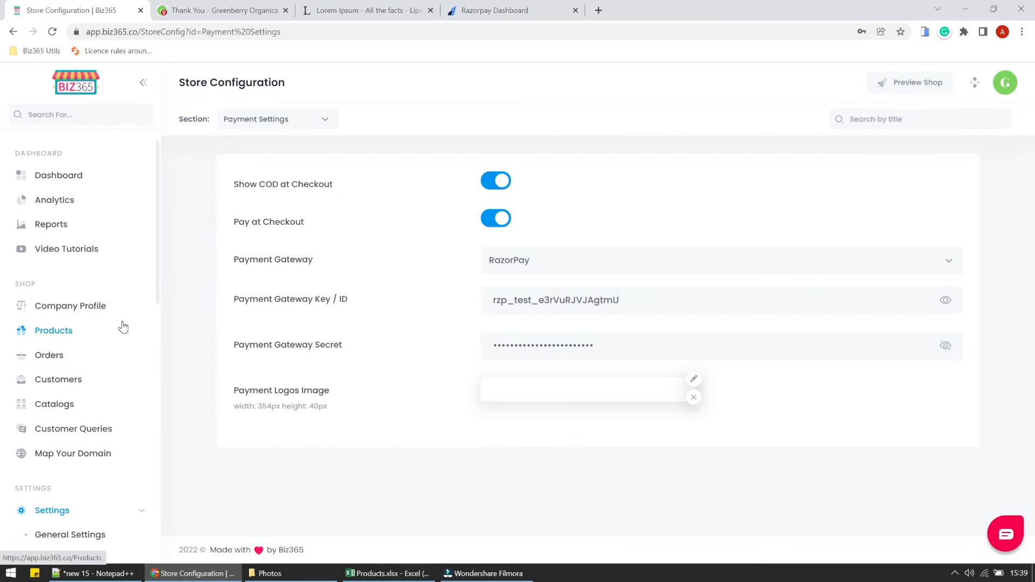
Check in Orders that #0003 is Paid with a payment ID, unlike COD order #0002.
{"action": "left_click", "coordinate": [85, 355]}
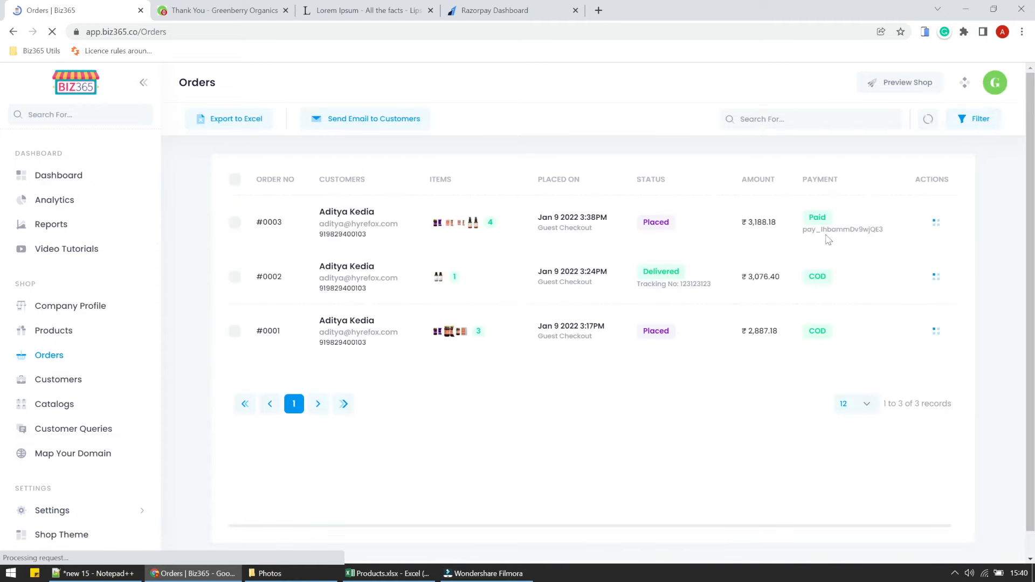
{"action": "double_click", "coordinate": [816, 217]}
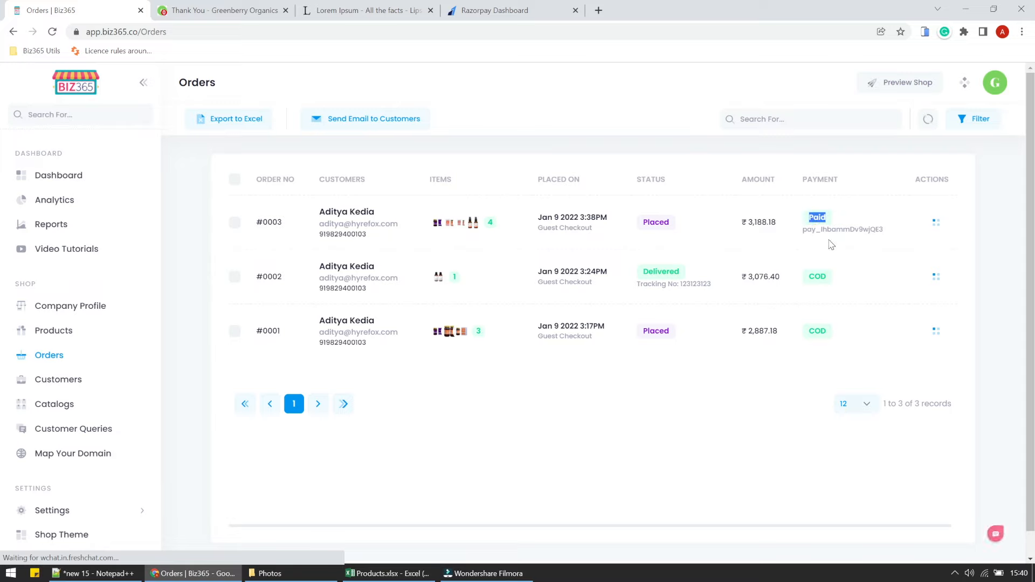
{"action": "double_click", "coordinate": [824, 278]}
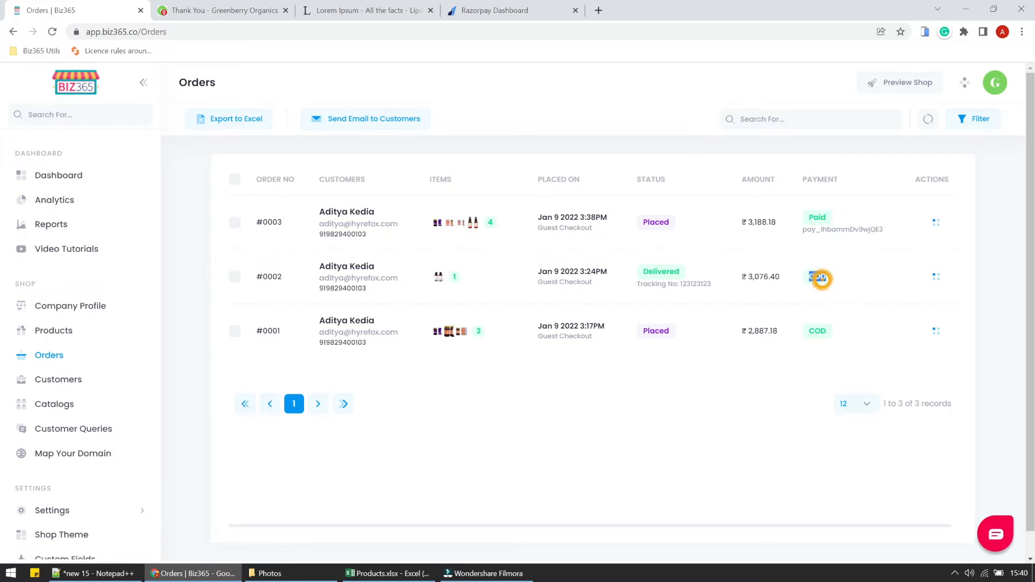
{"action": "double_click", "coordinate": [841, 230]}
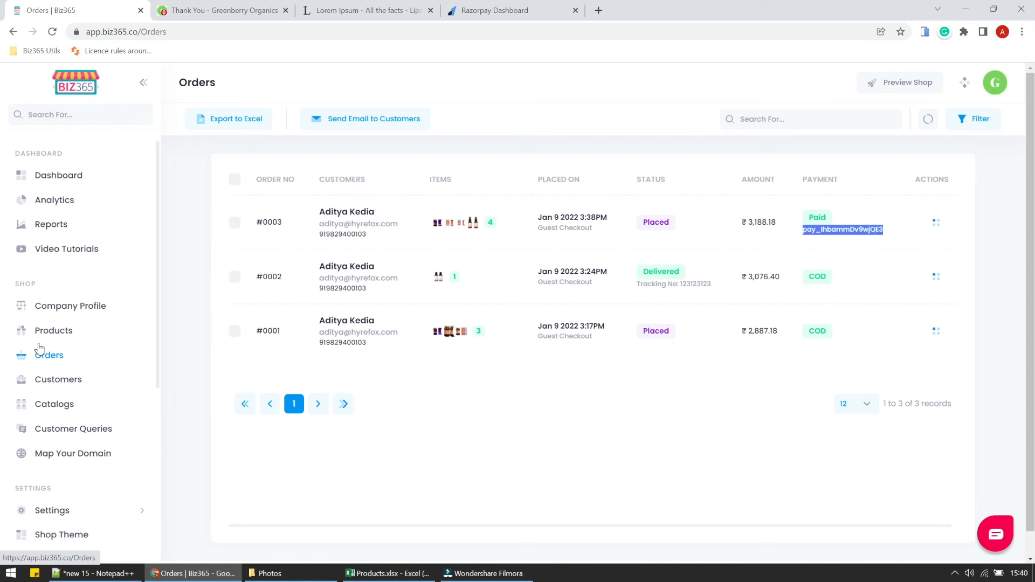
Go to Coupon Code and start adding a new coupon.
{"action": "scroll", "coordinate": [39, 348], "scroll_direction": "down", "scroll_amount": 5}
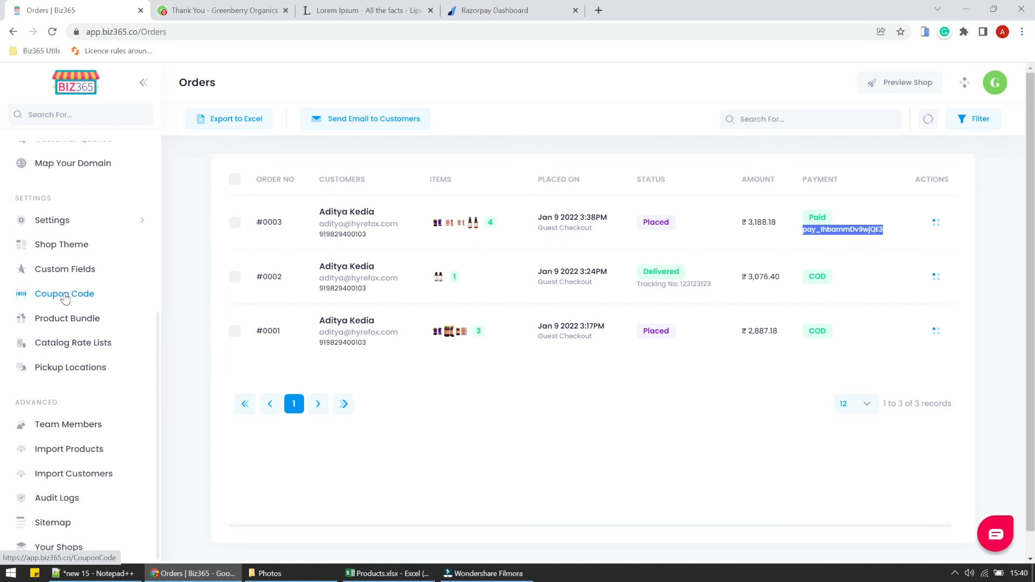
{"action": "left_click", "coordinate": [65, 294]}
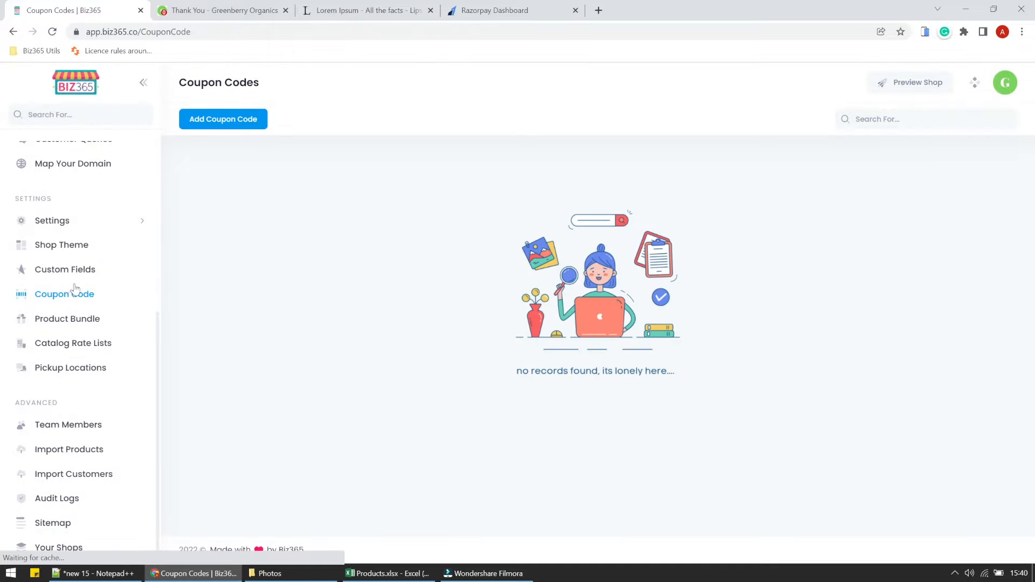
{"action": "left_click", "coordinate": [210, 121]}
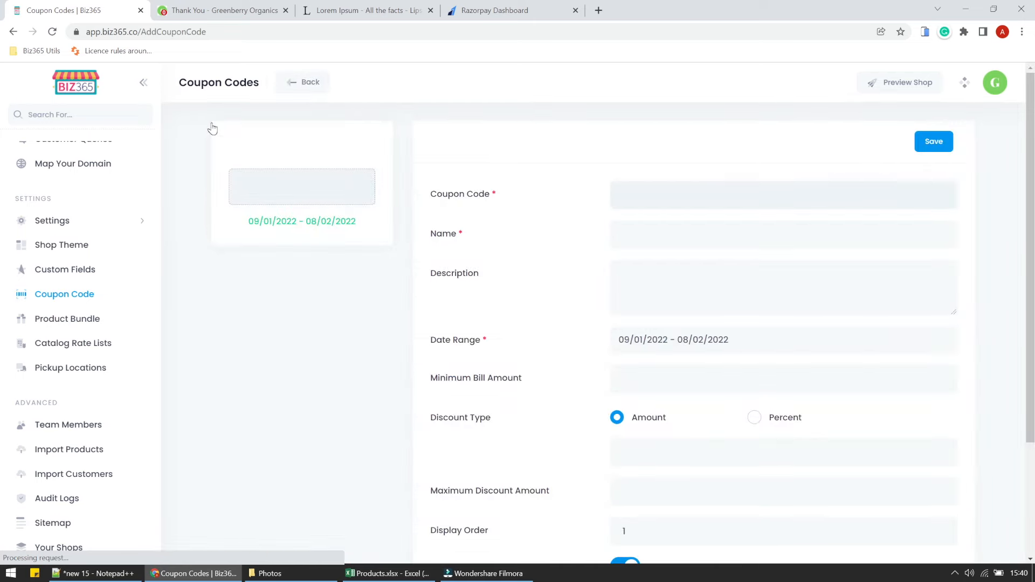
Enter coupon code OFF30 with name and description '30% Off on All Orders'.
{"action": "left_click", "coordinate": [663, 198]}
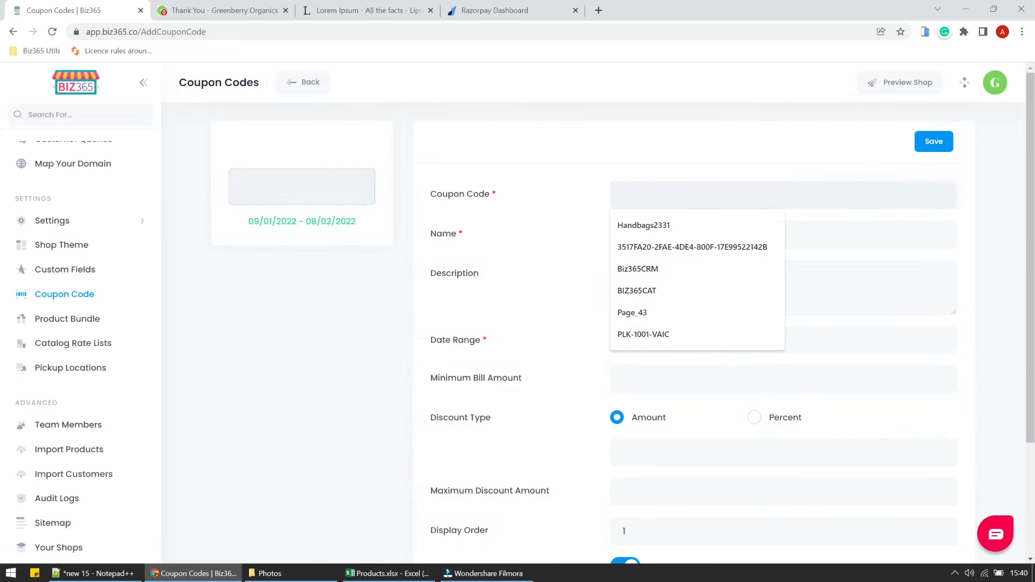
{"action": "type", "text": "30"}
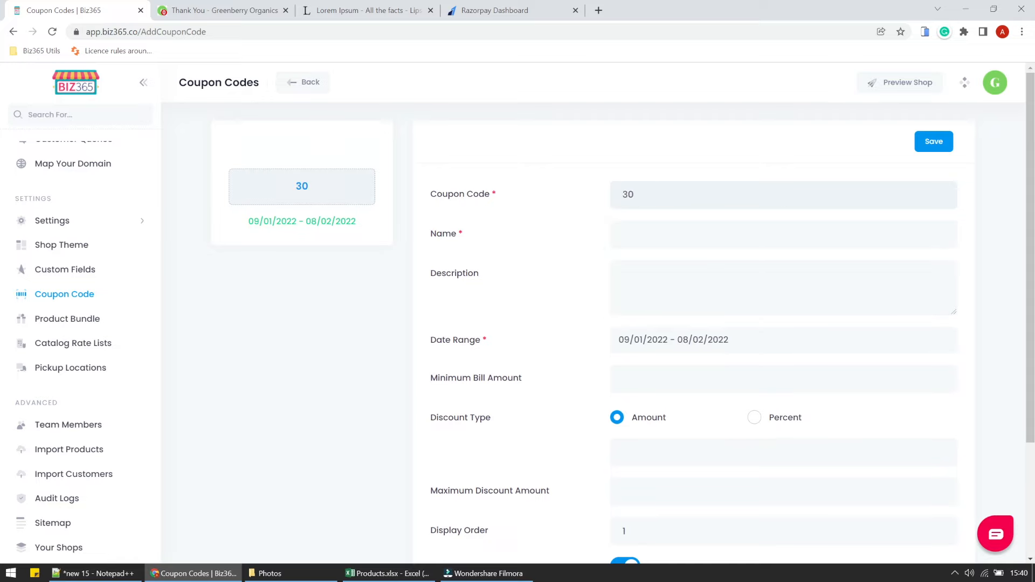
{"action": "type", "text": "OFF"}
{"action": "key", "text": "BackSpace"}
{"action": "key", "text": "BackSpace"}
{"action": "key", "text": "BackSpace"}
{"action": "key", "text": "BackSpace"}
{"action": "key", "text": "BackSpace"}
{"action": "type", "text": "OFF"}
{"action": "type", "text": "30"}
{"action": "type", "text": "30% "}
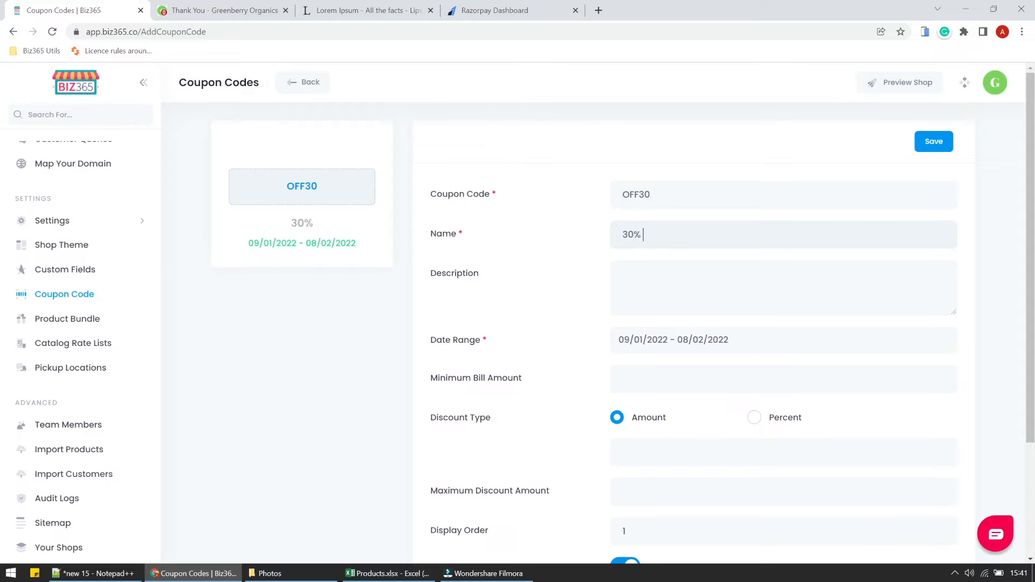
{"action": "type", "text": "Off on All Orders"}
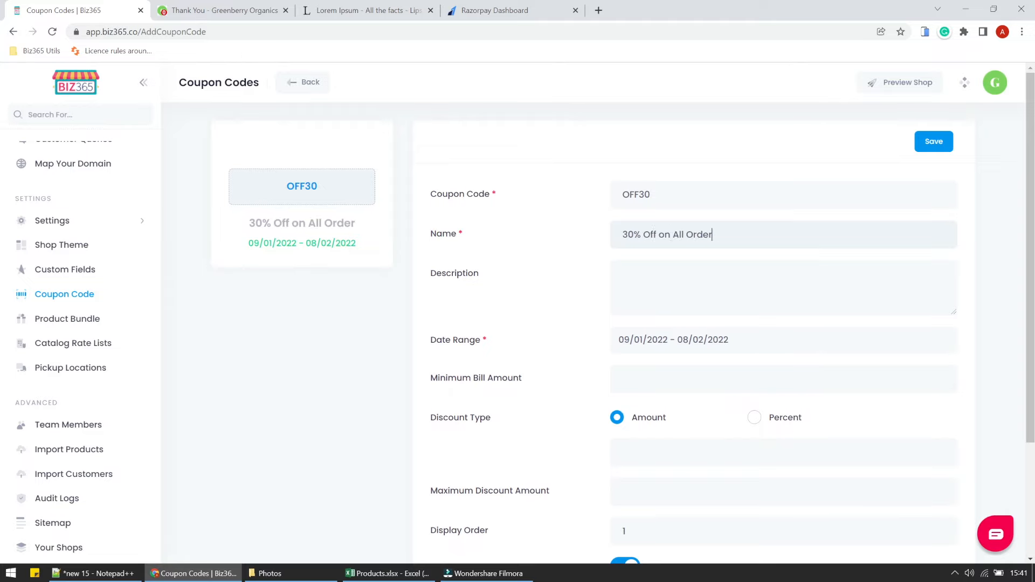
{"action": "key", "text": "Tab"}
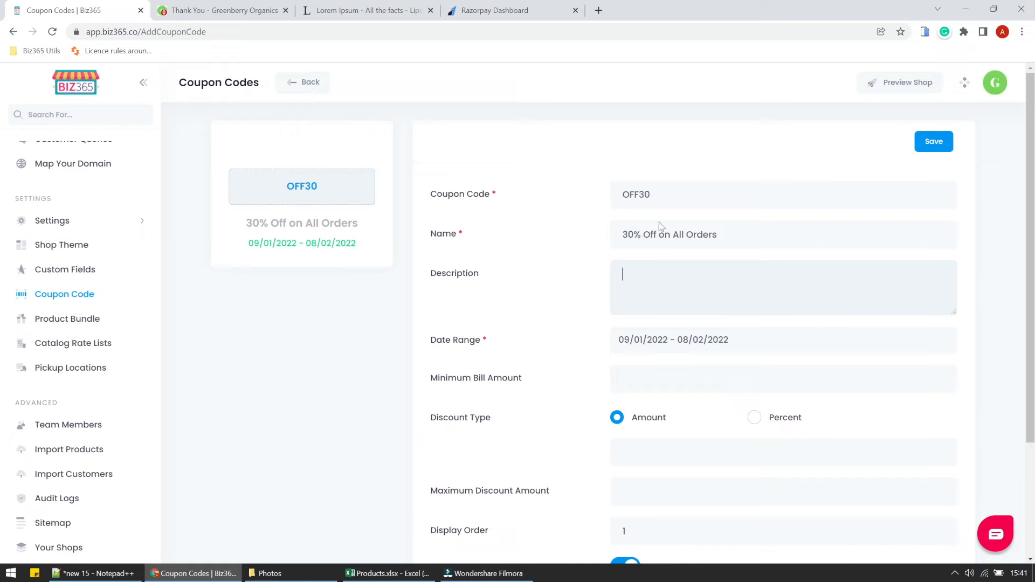
{"action": "key", "text": "shift+Tab"}
{"action": "key", "text": "ctrl+c"}
{"action": "key", "text": "Tab"}
{"action": "key", "text": "ctrl+v"}
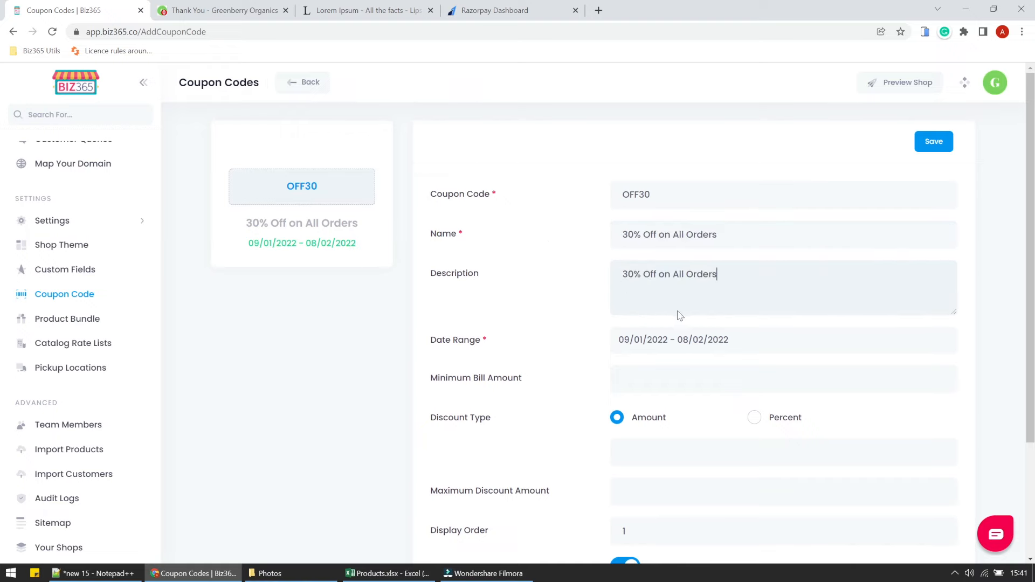
{"action": "key", "text": "Tab"}
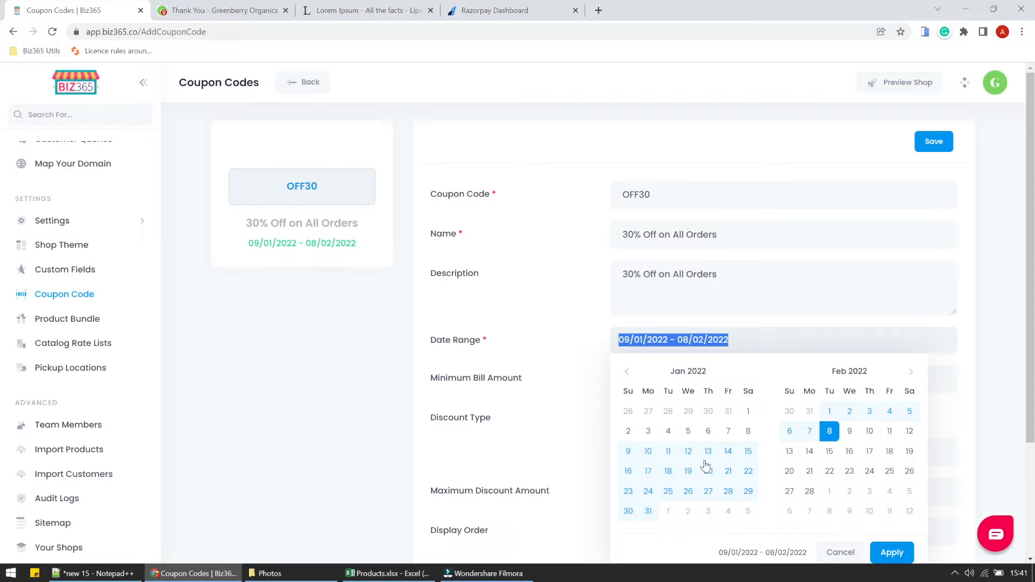
Set the coupon validity period to 09/01/2022–16/01/2022.
{"action": "left_click", "coordinate": [629, 455]}
{"action": "left_click", "coordinate": [628, 470]}
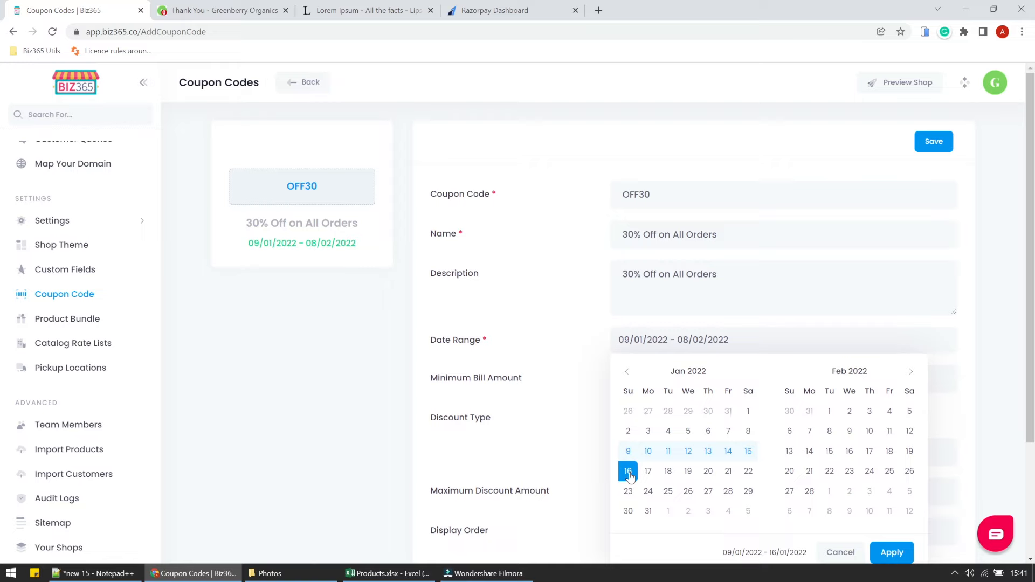
{"action": "left_click", "coordinate": [579, 471]}
{"action": "scroll", "coordinate": [597, 451], "scroll_direction": "down", "scroll_amount": 3}
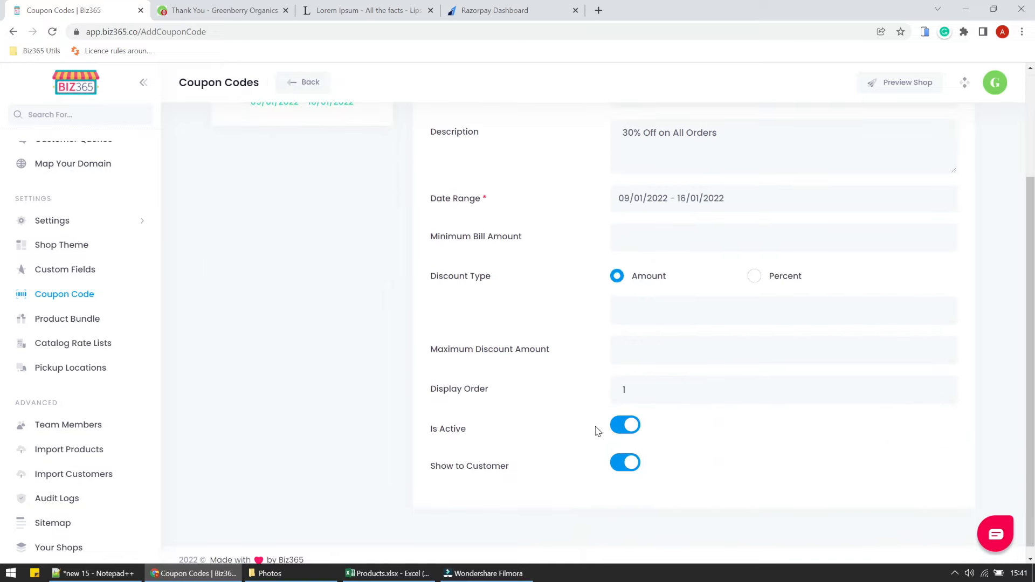
Set minimum bill 2000, 30 percent discount capped at 750, and save the coupon.
{"action": "left_click", "coordinate": [624, 238]}
{"action": "left_click", "coordinate": [755, 277]}
{"action": "left_click", "coordinate": [737, 310]}
{"action": "type", "text": "30"}
{"action": "left_click", "coordinate": [717, 355]}
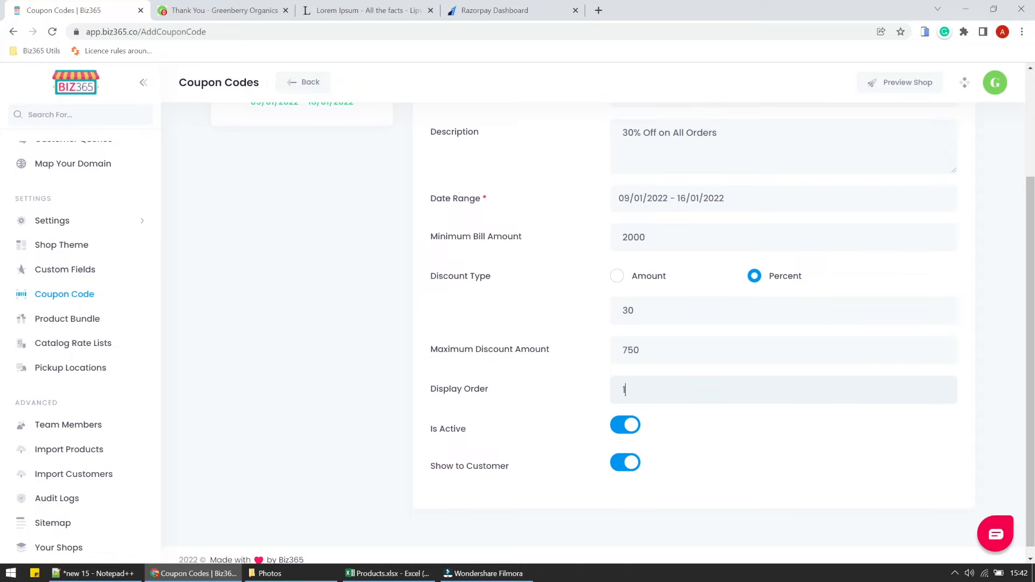
{"action": "scroll", "coordinate": [593, 323], "scroll_direction": "up", "scroll_amount": 3}
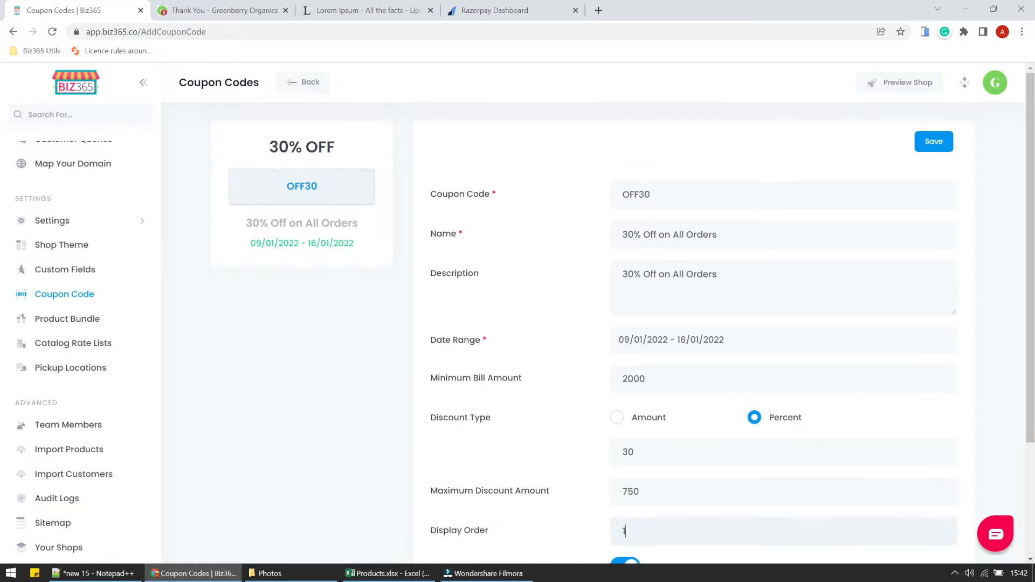
{"action": "left_click", "coordinate": [929, 145]}
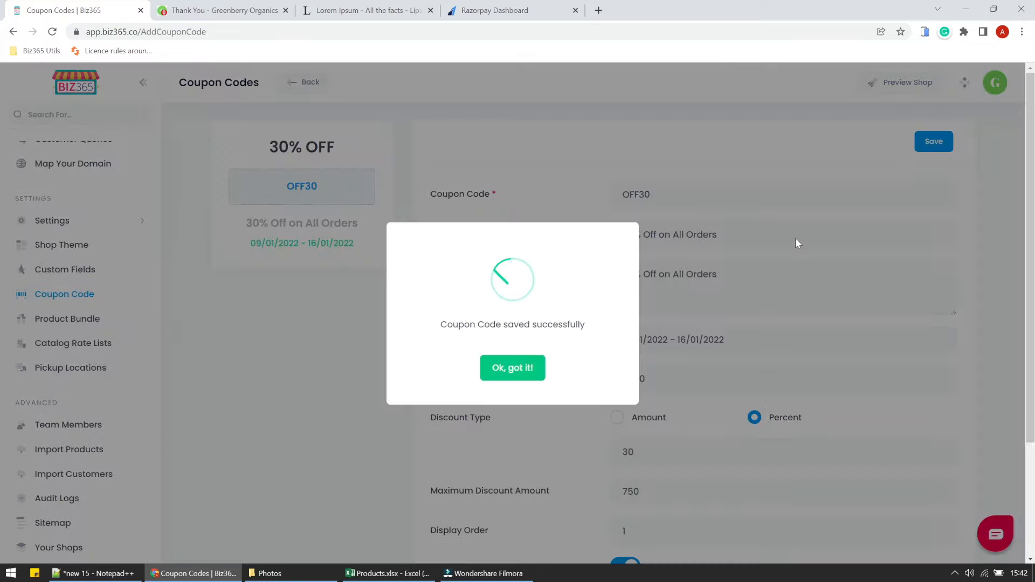
{"action": "left_click", "coordinate": [526, 373]}
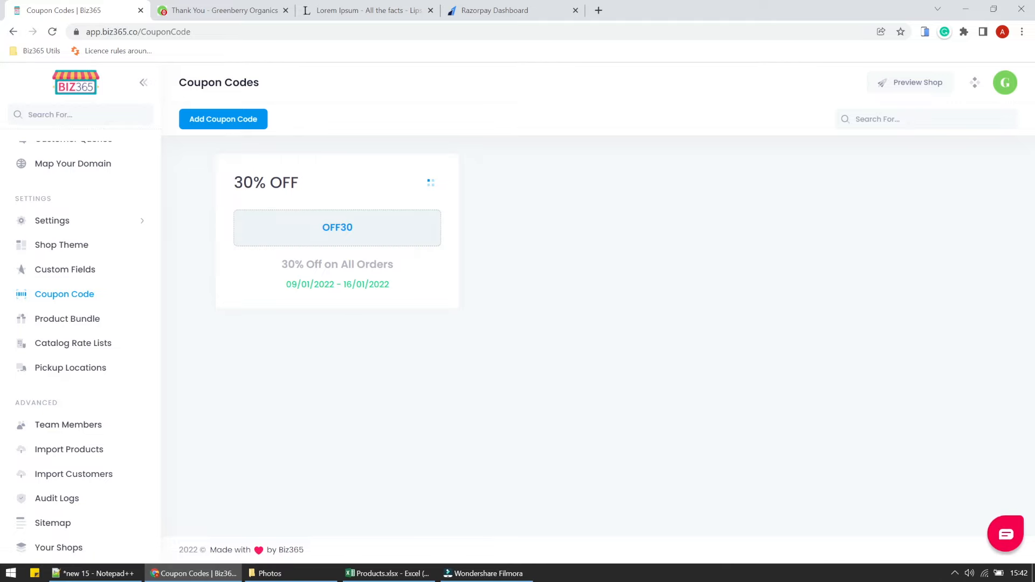
{"action": "double_click", "coordinate": [328, 227]}
Add Vitamin C serum, Rose & Calamine soap and Organic Beard oil, then check out at ₹2,898.
{"action": "left_click", "coordinate": [260, 13]}
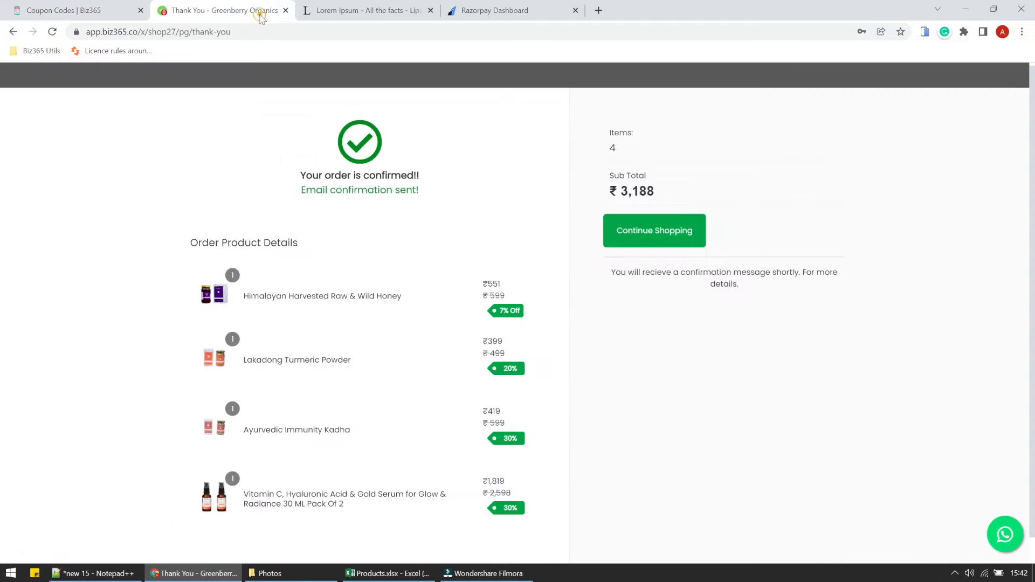
{"action": "left_click", "coordinate": [671, 231]}
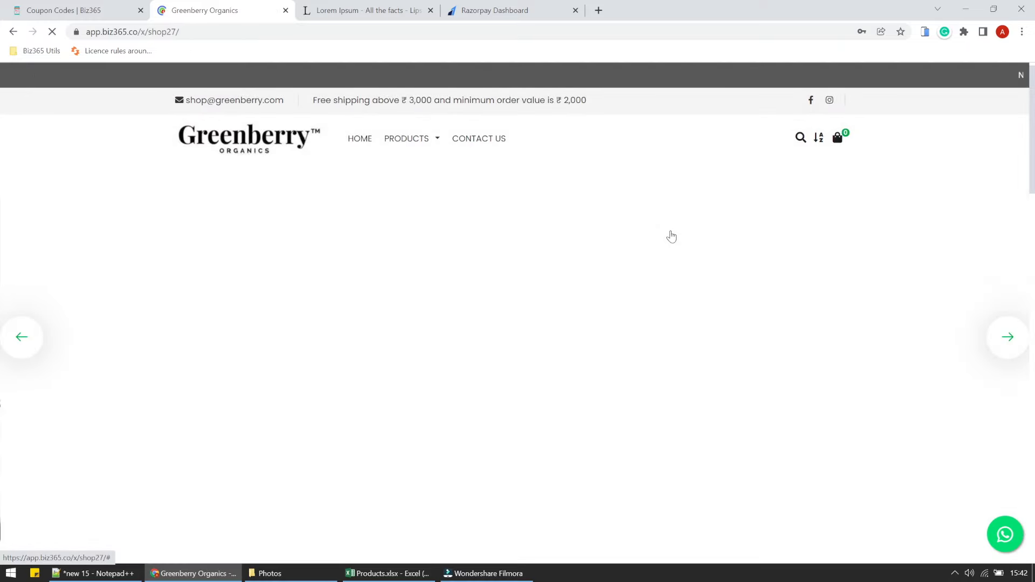
{"action": "scroll", "coordinate": [679, 259], "scroll_direction": "down", "scroll_amount": 10}
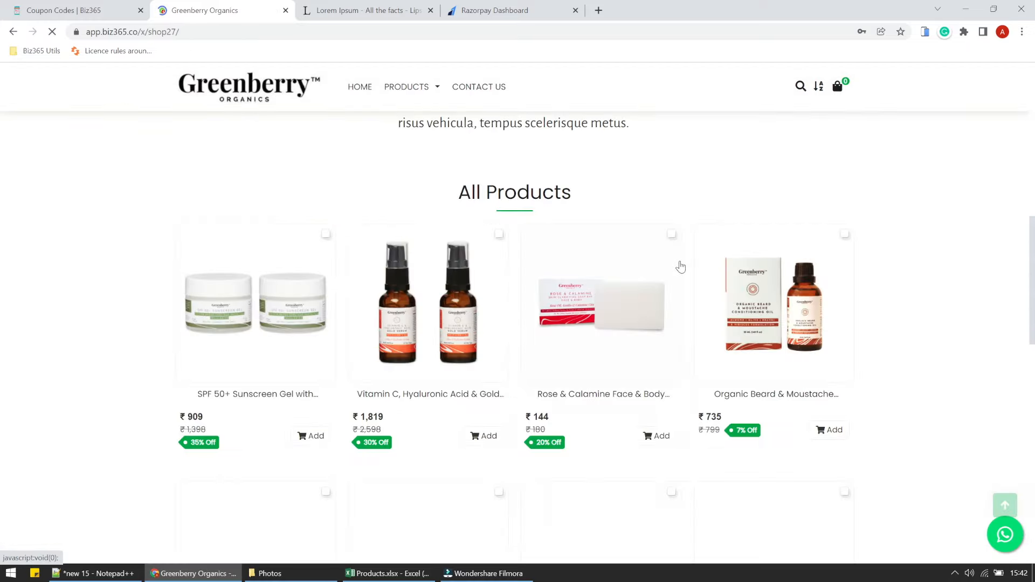
{"action": "left_click", "coordinate": [491, 434]}
{"action": "left_click", "coordinate": [662, 436]}
{"action": "left_click", "coordinate": [834, 429]}
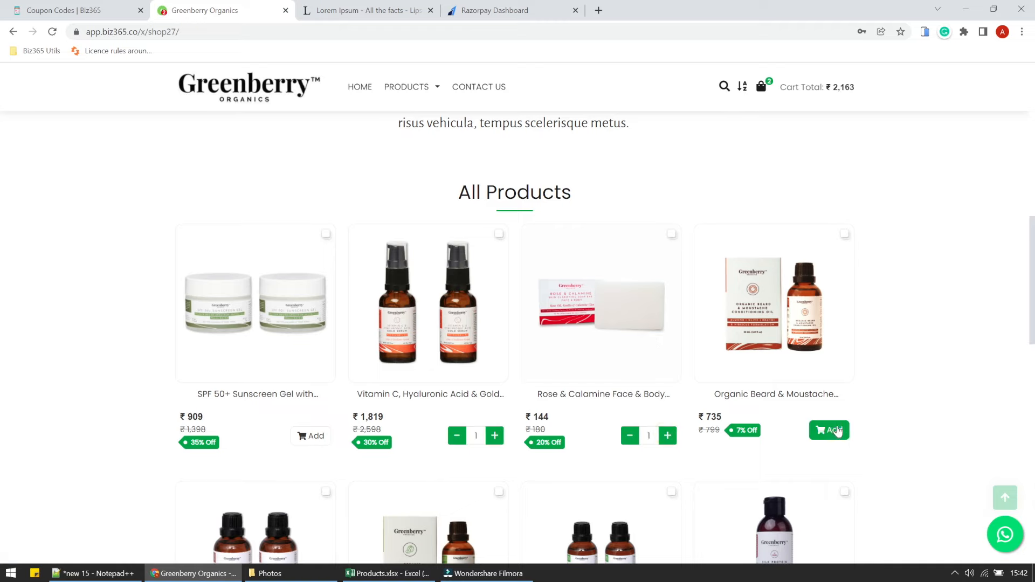
{"action": "left_click", "coordinate": [760, 85]}
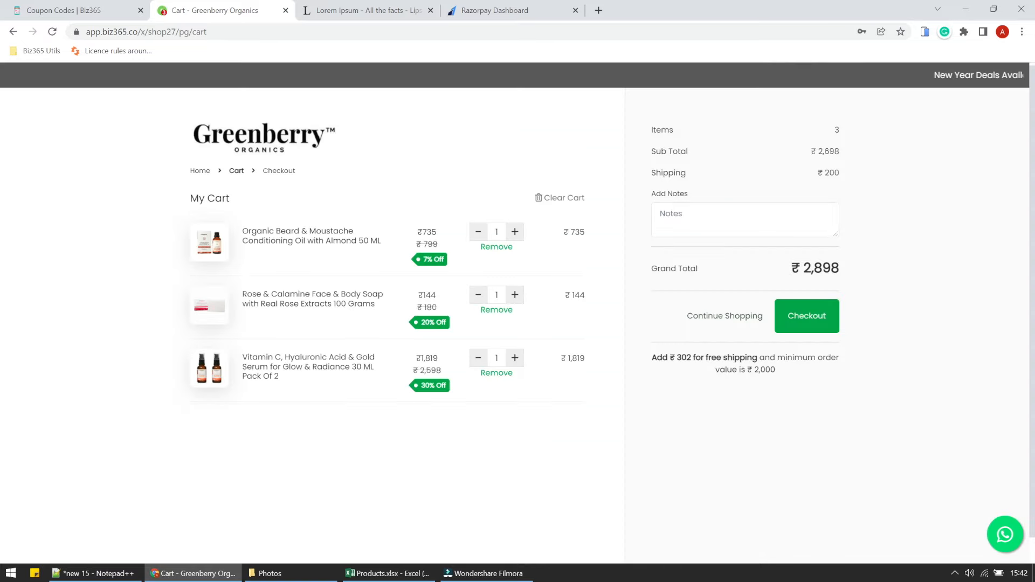
{"action": "left_click", "coordinate": [805, 319]}
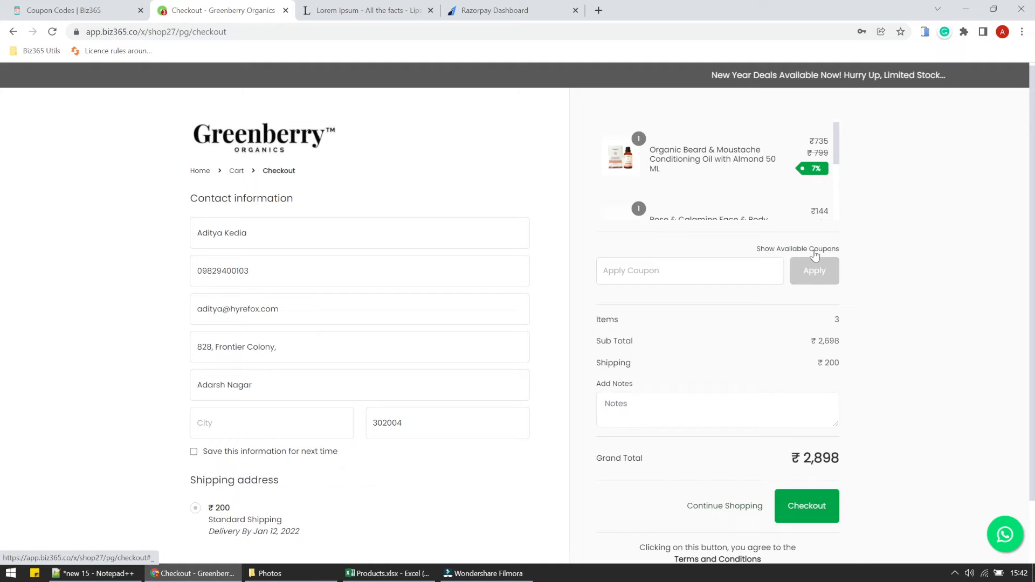
Edit the OFF30 coupon and turn off Show to Customer.
{"action": "left_click", "coordinate": [108, 11]}
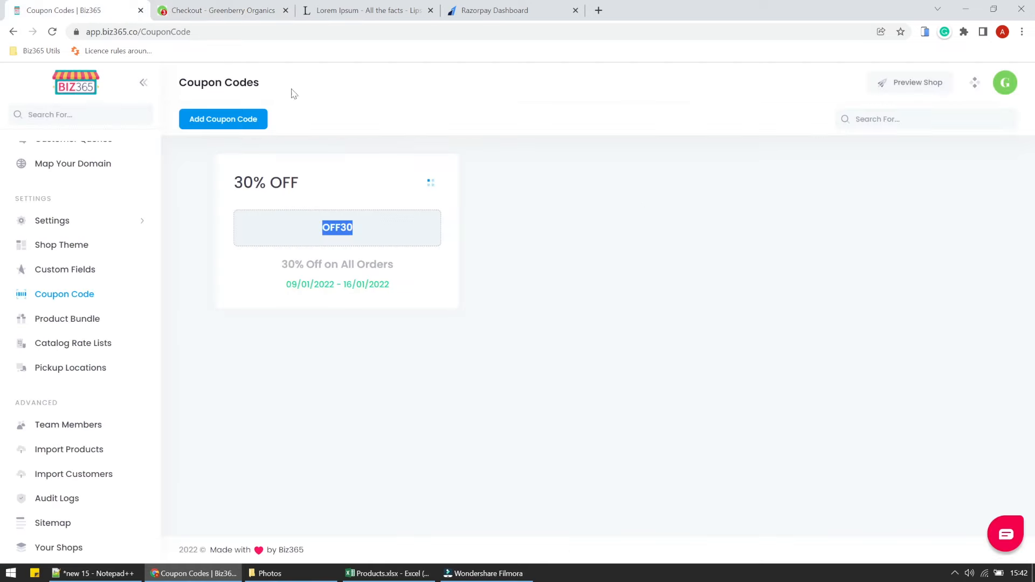
{"action": "left_click", "coordinate": [431, 184]}
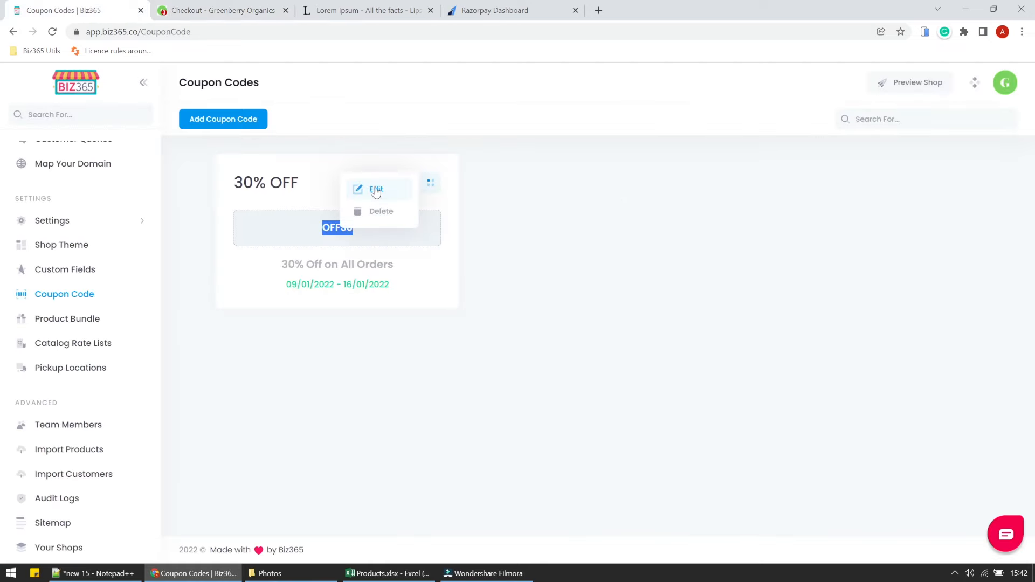
{"action": "left_click", "coordinate": [377, 188]}
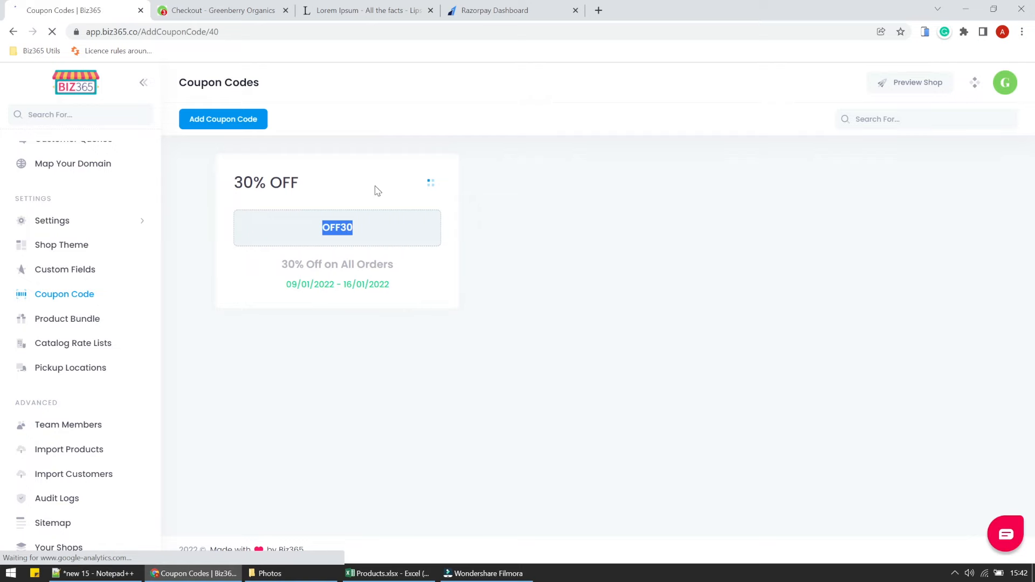
{"action": "scroll", "coordinate": [642, 432], "scroll_direction": "down", "scroll_amount": 3}
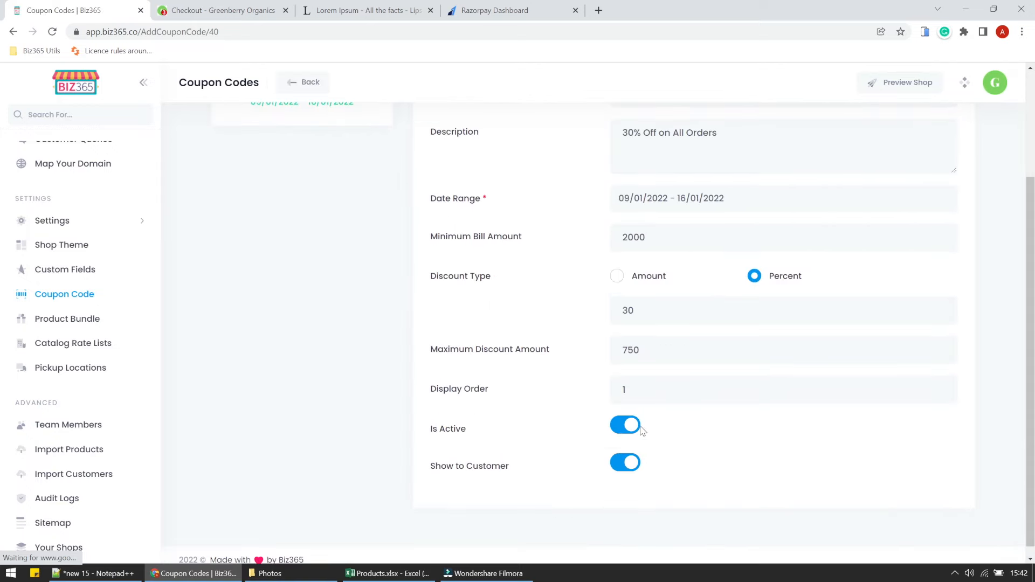
{"action": "left_click", "coordinate": [624, 473]}
{"action": "scroll", "coordinate": [336, 179], "scroll_direction": "up", "scroll_amount": 3}
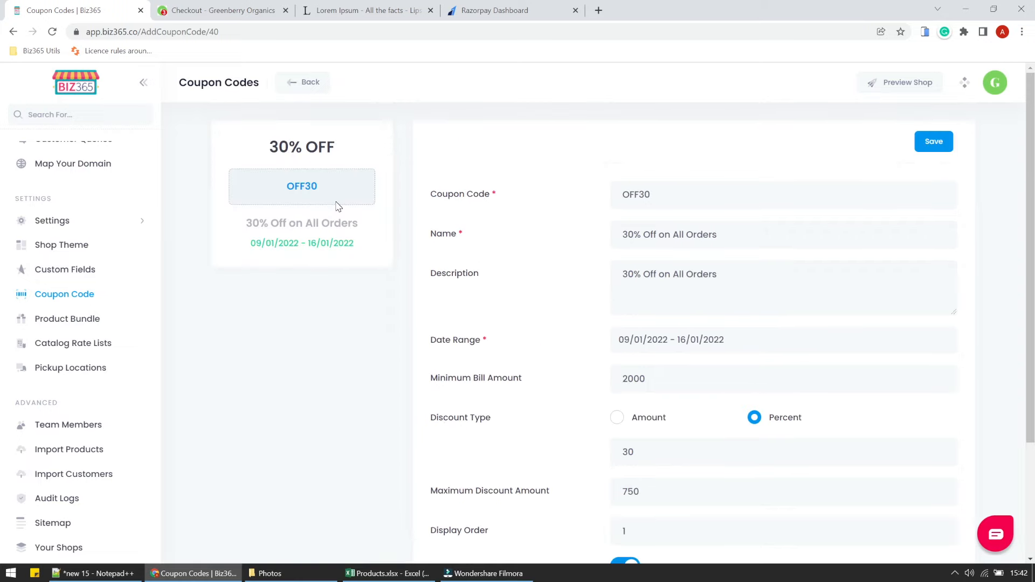
{"action": "double_click", "coordinate": [628, 194]}
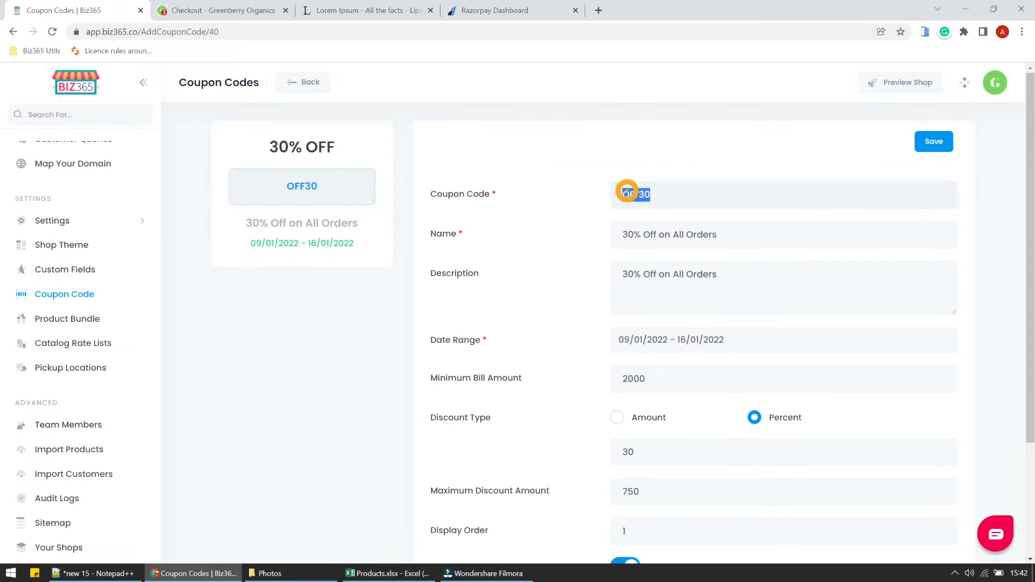
{"action": "scroll", "coordinate": [598, 333], "scroll_direction": "down", "scroll_amount": 3}
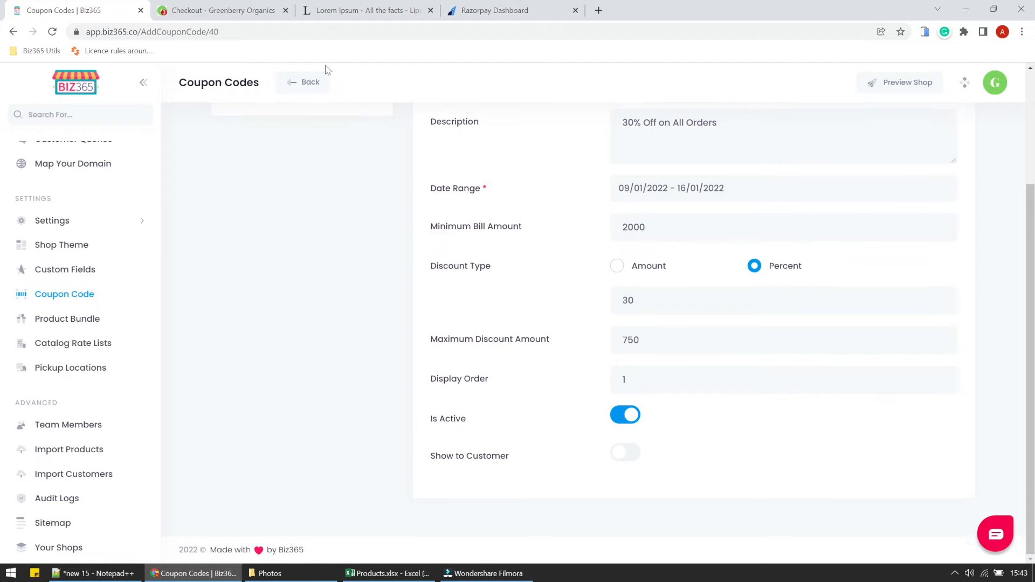
Check which coupons the store checkout currently offers.
{"action": "left_click", "coordinate": [234, 4]}
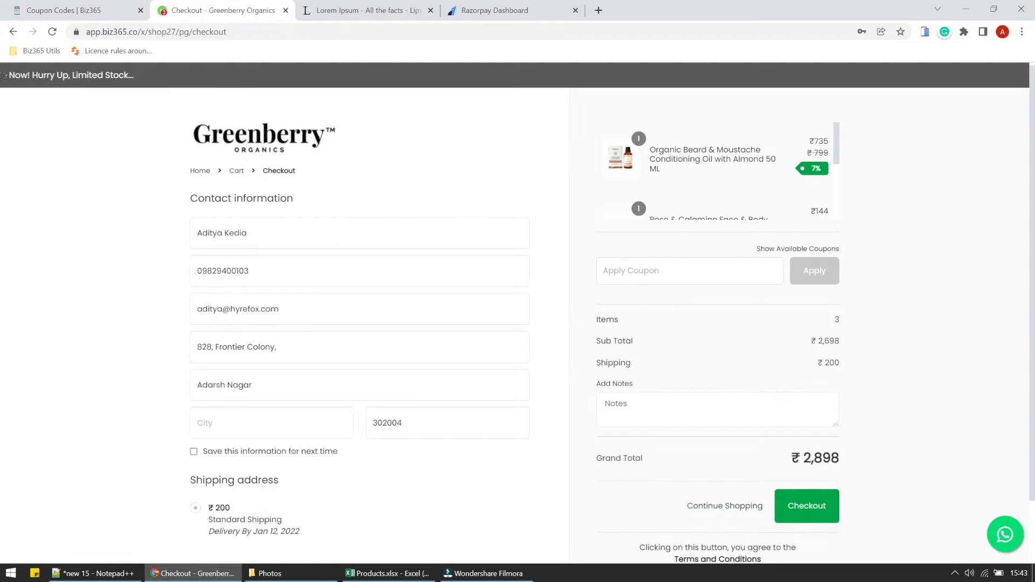
{"action": "left_click", "coordinate": [792, 248]}
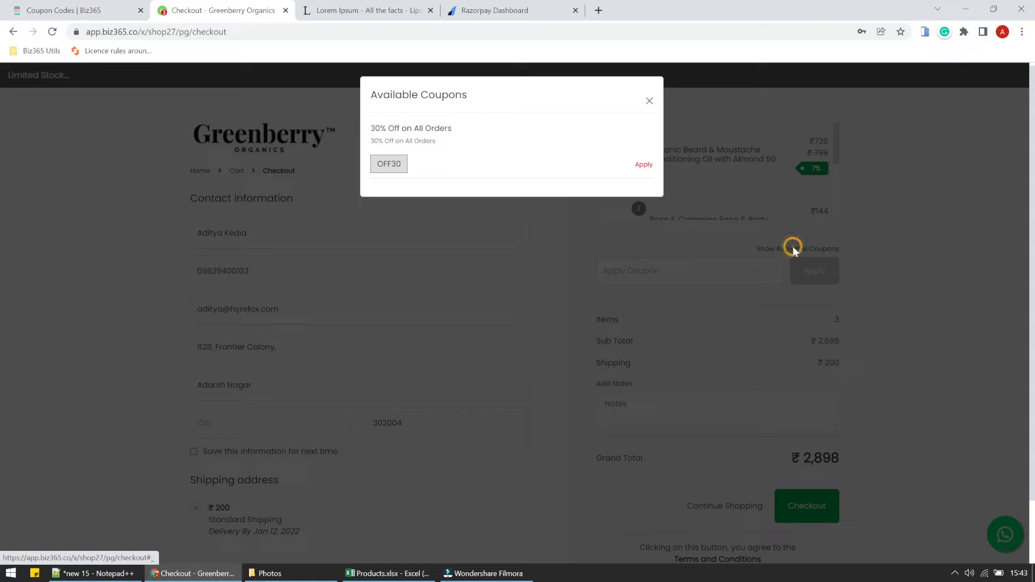
{"action": "left_click", "coordinate": [648, 106]}
Save the OFF30 coupon change and reload the checkout page.
{"action": "left_click", "coordinate": [79, 2]}
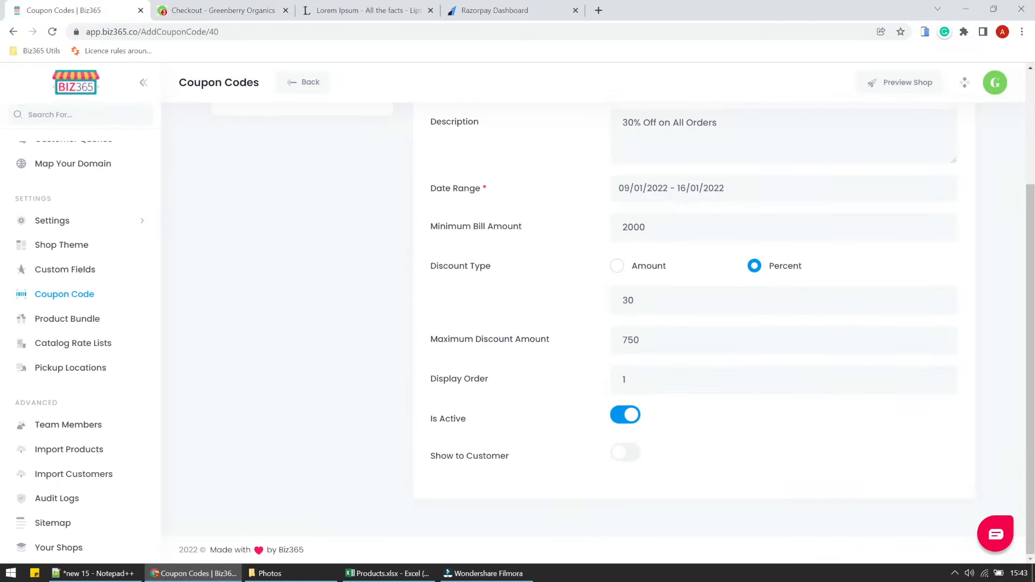
{"action": "left_click", "coordinate": [624, 454]}
{"action": "scroll", "coordinate": [693, 437], "scroll_direction": "up", "scroll_amount": 3}
{"action": "left_click", "coordinate": [917, 143]}
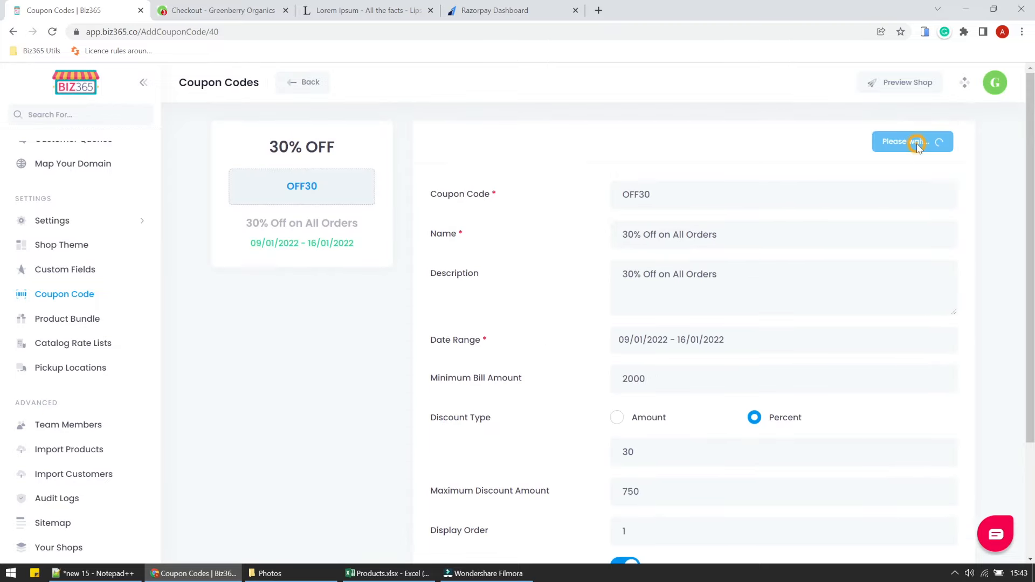
{"action": "left_click", "coordinate": [505, 367]}
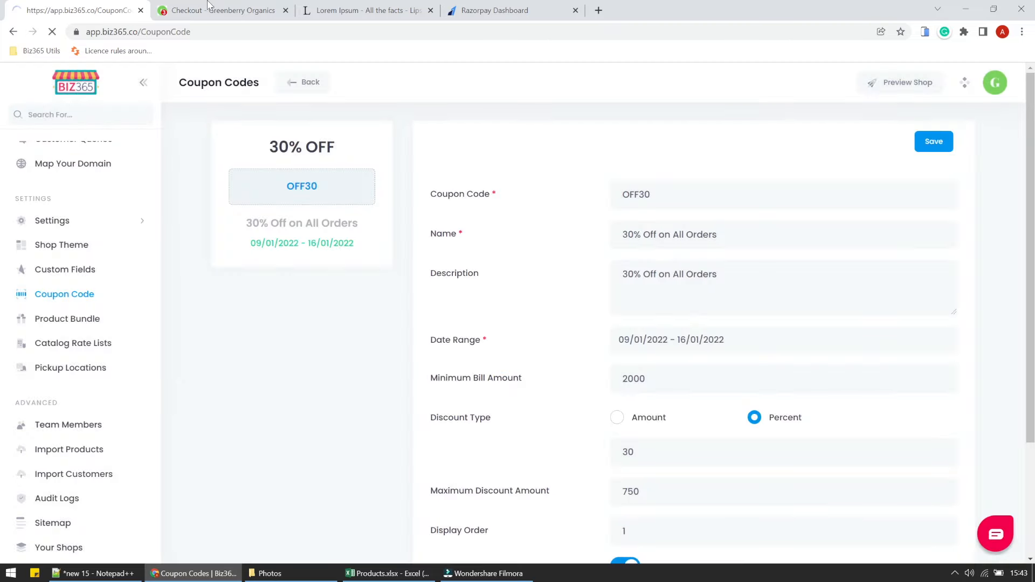
{"action": "left_click", "coordinate": [221, 10]}
{"action": "left_click", "coordinate": [52, 32]}
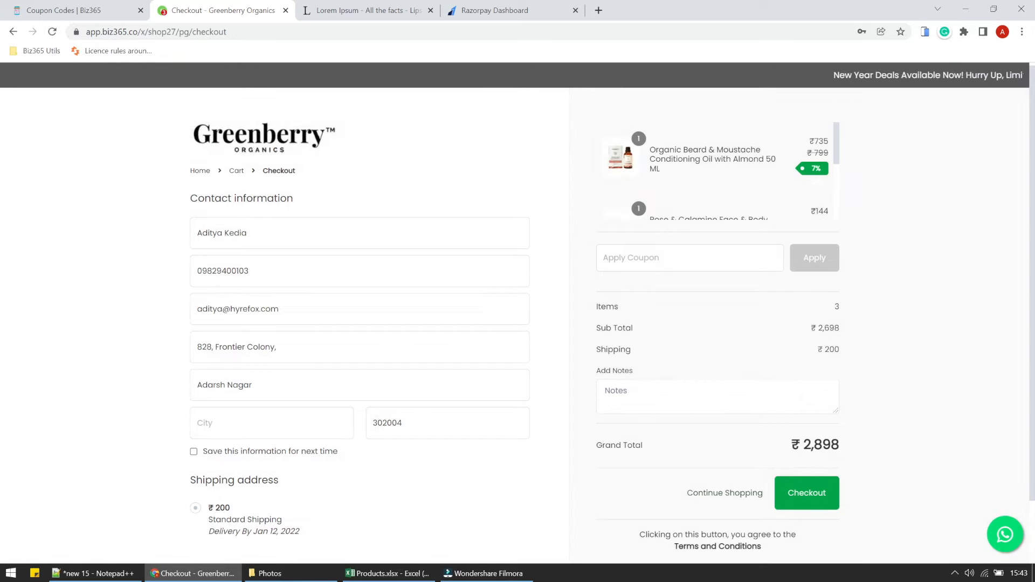
Apply coupon OFF30 for ₹750 off, autofill the saved Jaipur address, and save the details.
{"action": "type", "text": "OFF30"}
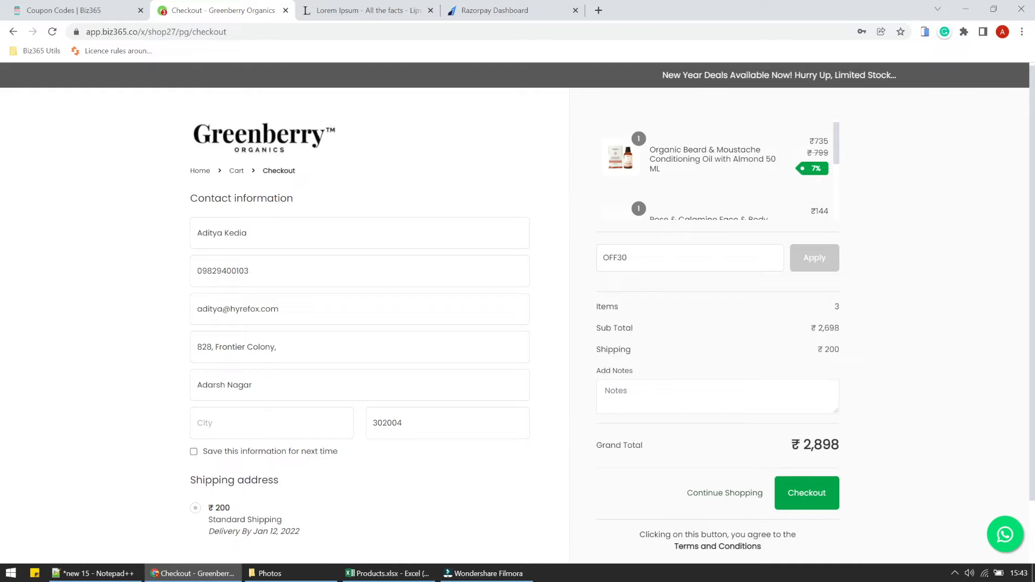
{"action": "left_click", "coordinate": [823, 264]}
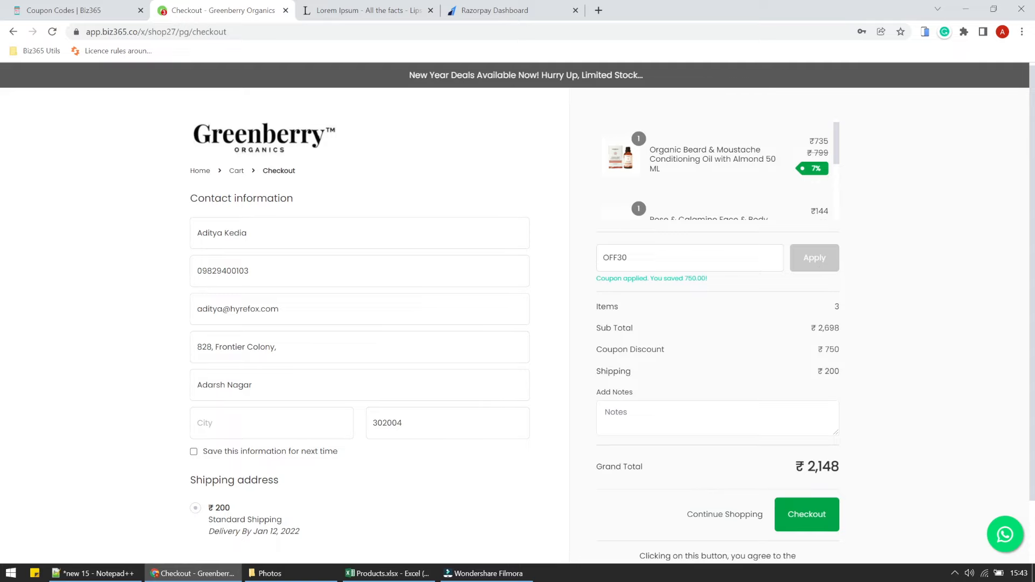
{"action": "left_click", "coordinate": [243, 423]}
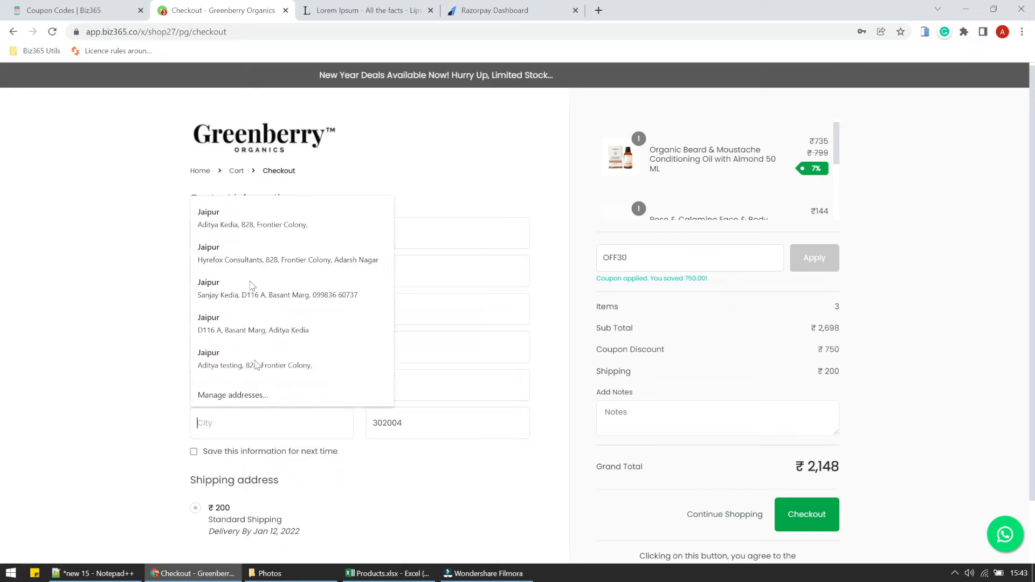
{"action": "left_click", "coordinate": [237, 221]}
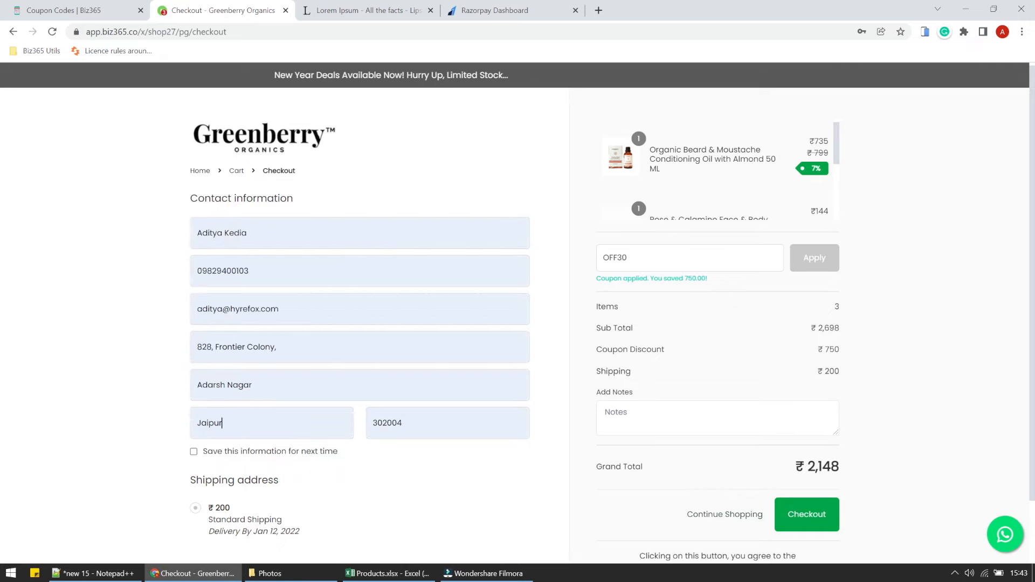
{"action": "left_click", "coordinate": [194, 452]}
Place the order as Pay on Delivery (COD) at ₹2,148, then return to Biz365's coupon page.
{"action": "scroll", "coordinate": [226, 477], "scroll_direction": "down", "scroll_amount": 1}
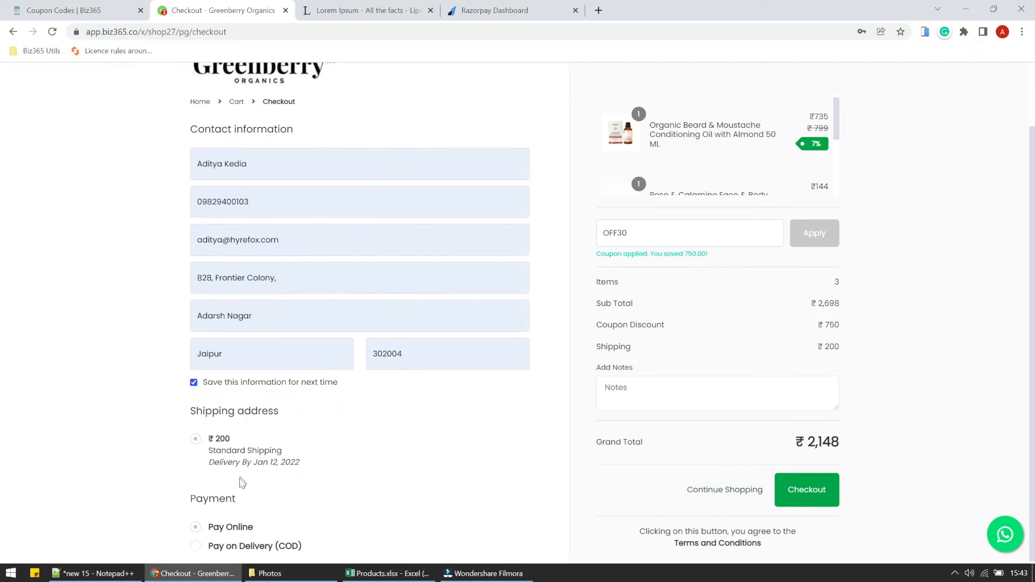
{"action": "left_click", "coordinate": [196, 546]}
{"action": "left_click", "coordinate": [809, 500]}
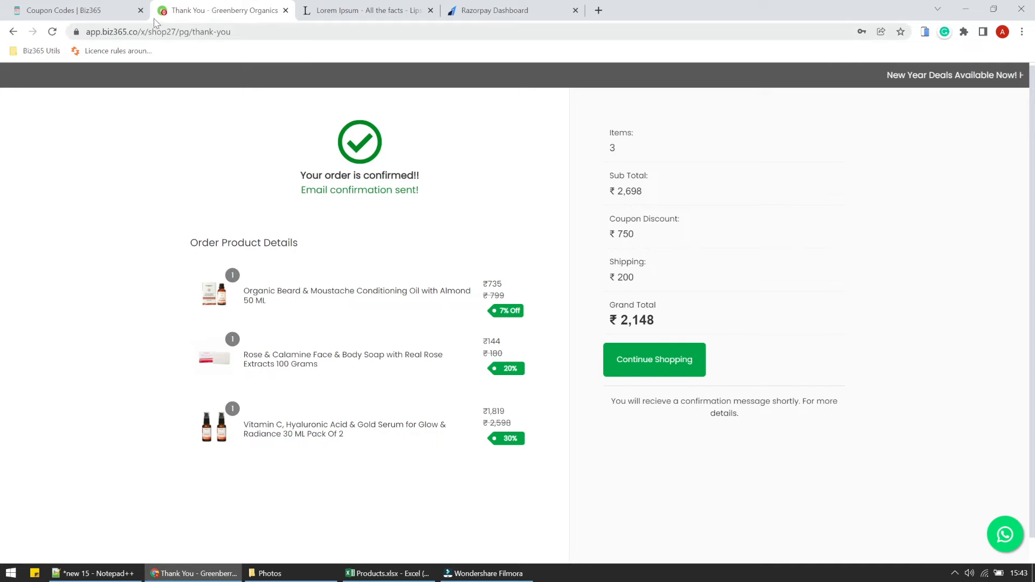
{"action": "left_click", "coordinate": [62, 10]}
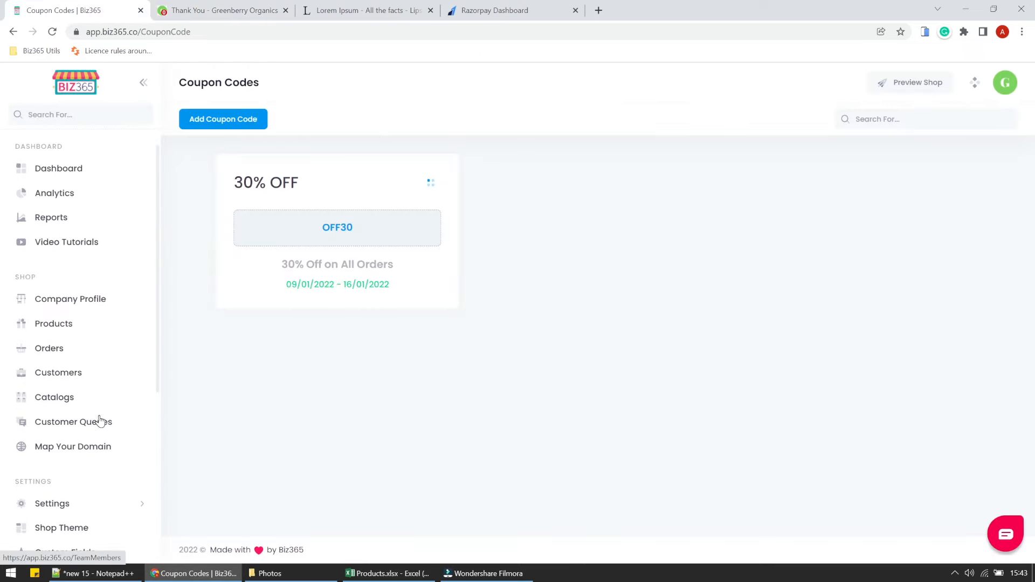
Open the invoice for the newest order from the Orders list.
{"action": "left_click", "coordinate": [55, 354]}
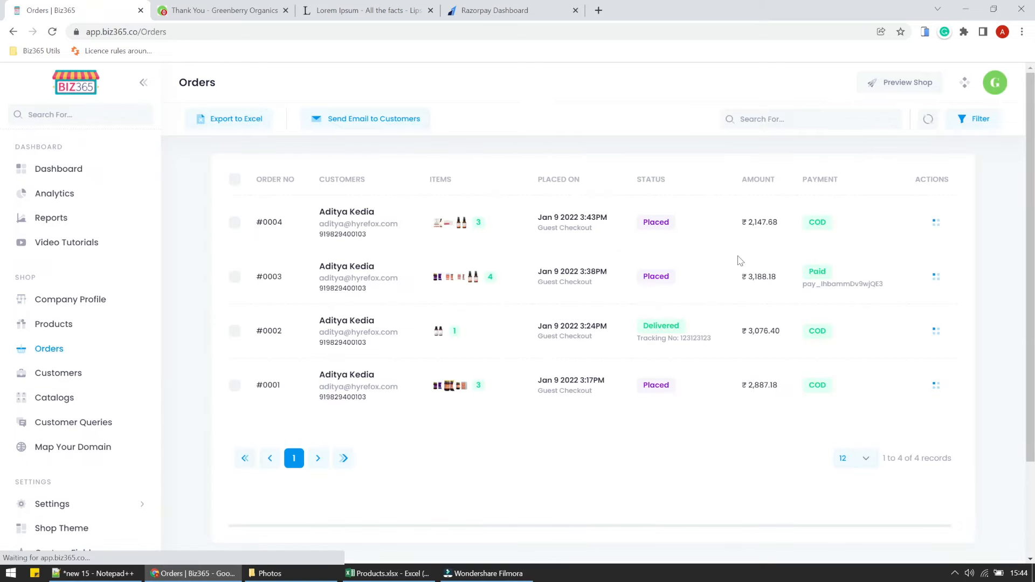
{"action": "left_click", "coordinate": [936, 222]}
{"action": "left_click", "coordinate": [869, 357]}
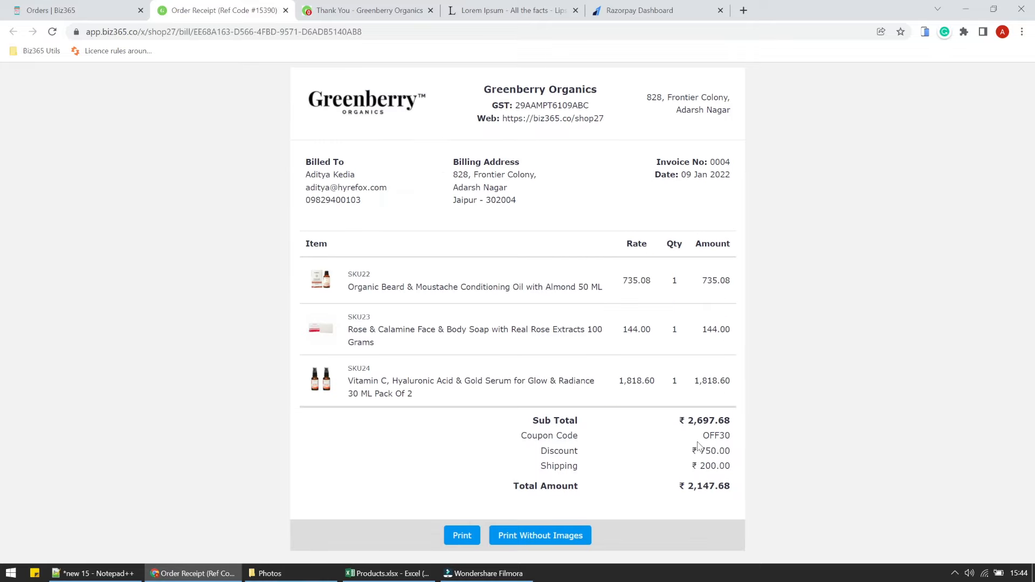
Highlight invoice 0004's OFF30 code, ₹750 discount and ₹200 shipping, then select its URL.
{"action": "double_click", "coordinate": [709, 436]}
{"action": "mouse_move", "coordinate": [689, 456]}
{"action": "left_mouse_down"}
{"action": "mouse_move", "coordinate": [735, 448]}
{"action": "mouse_move", "coordinate": [692, 466]}
{"action": "left_mouse_up"}
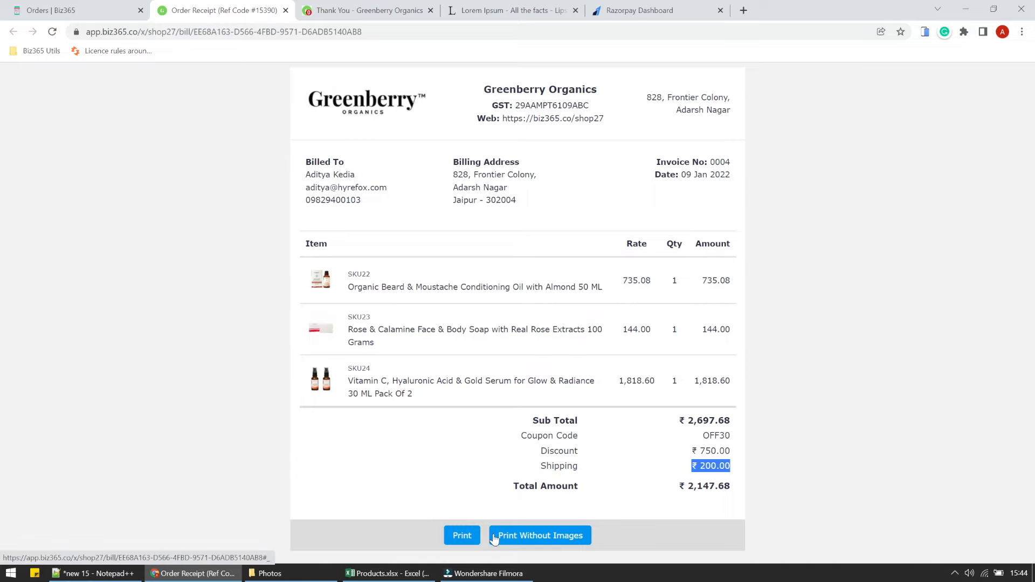
{"action": "left_click", "coordinate": [395, 33]}
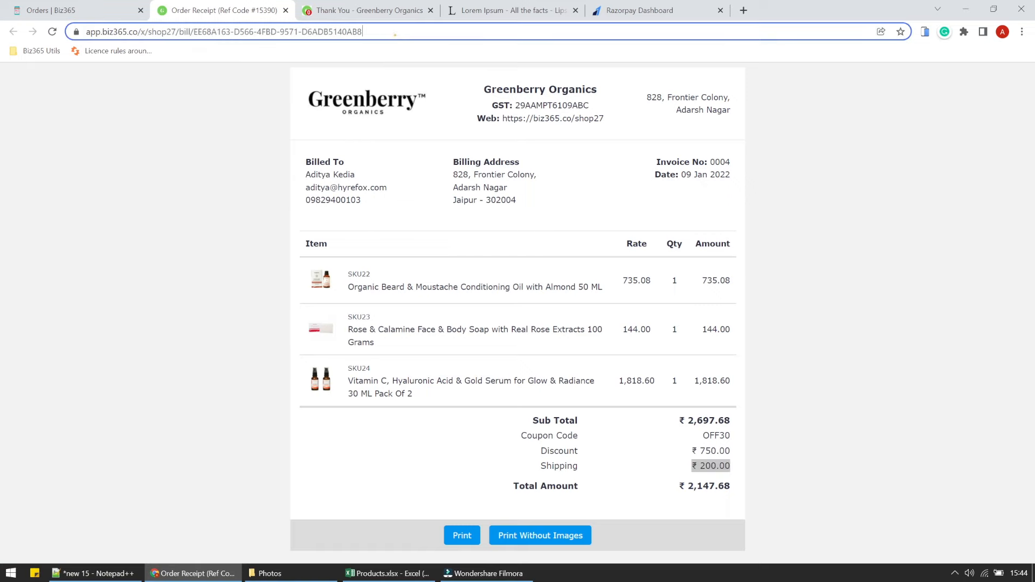